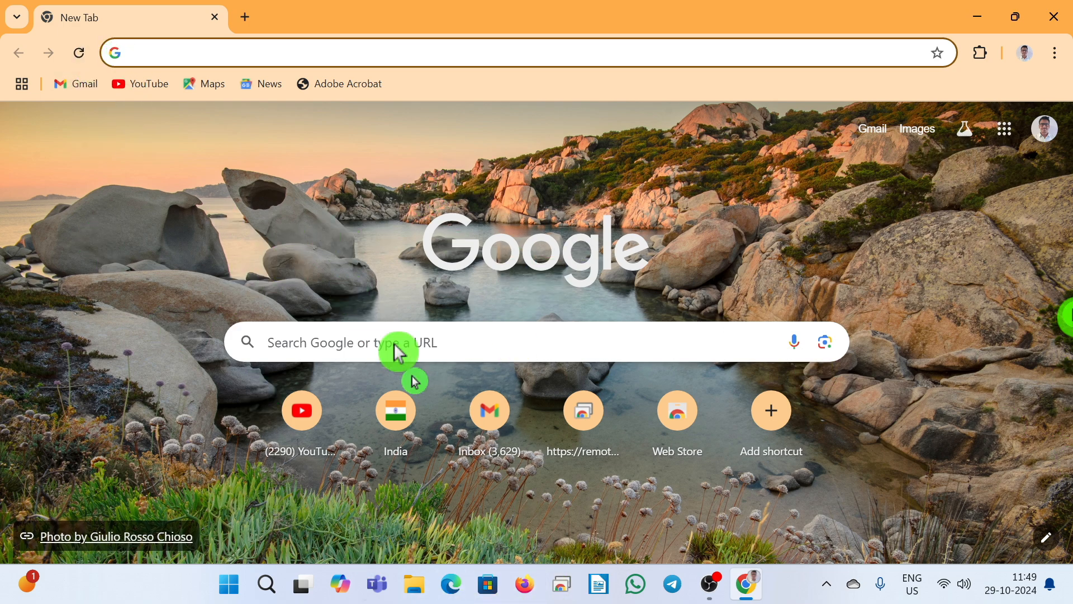
Go to jeemain.nta.nic.in in Chrome using the address bar's autocomplete suggestion
left_click(171, 56)
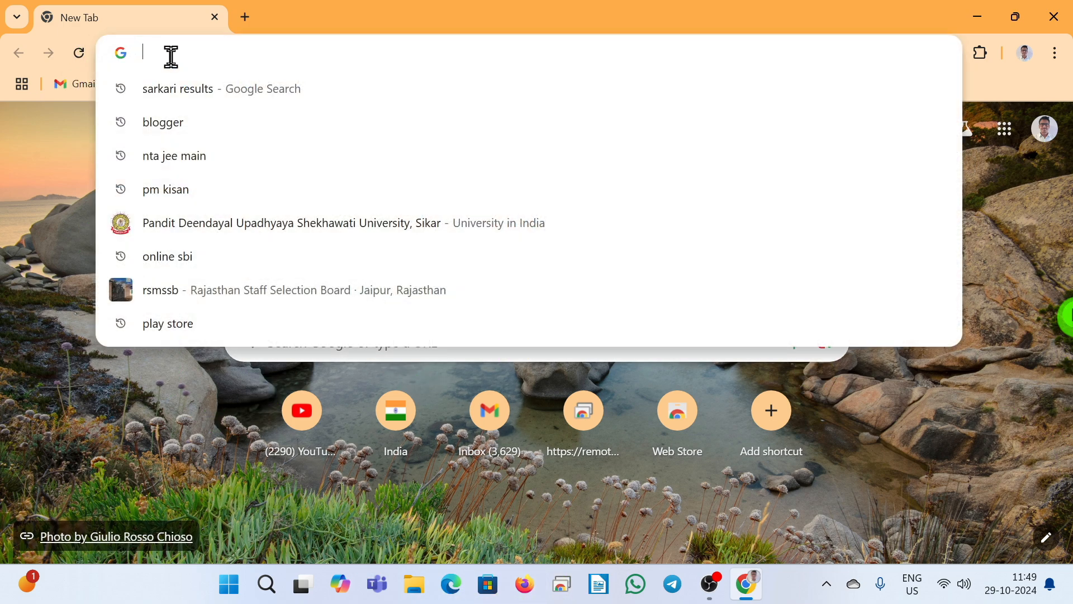
type("jeemain.nta.nic.in")
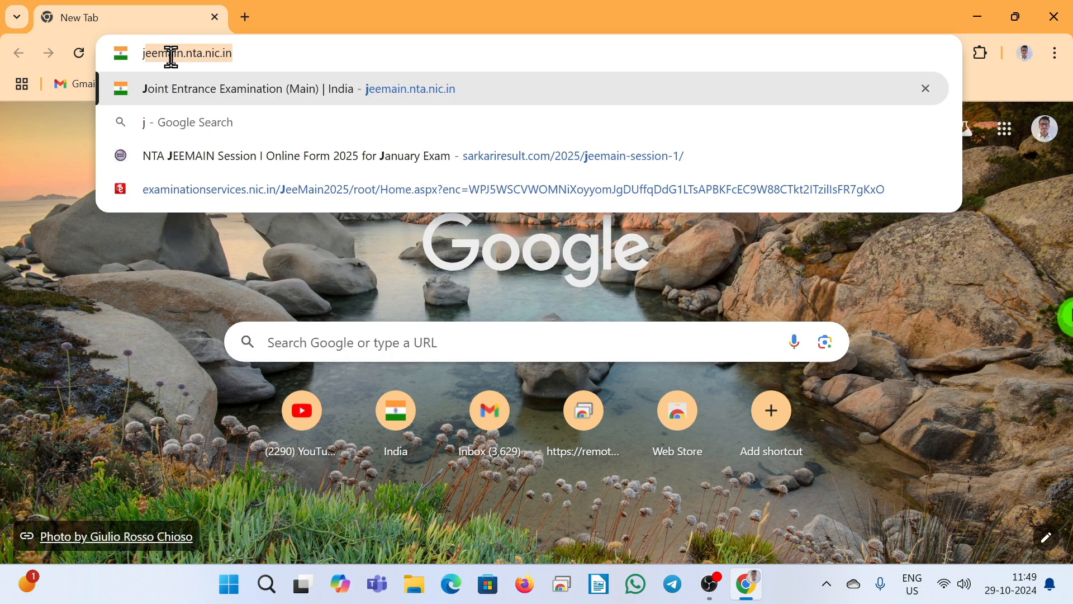
left_click(236, 55)
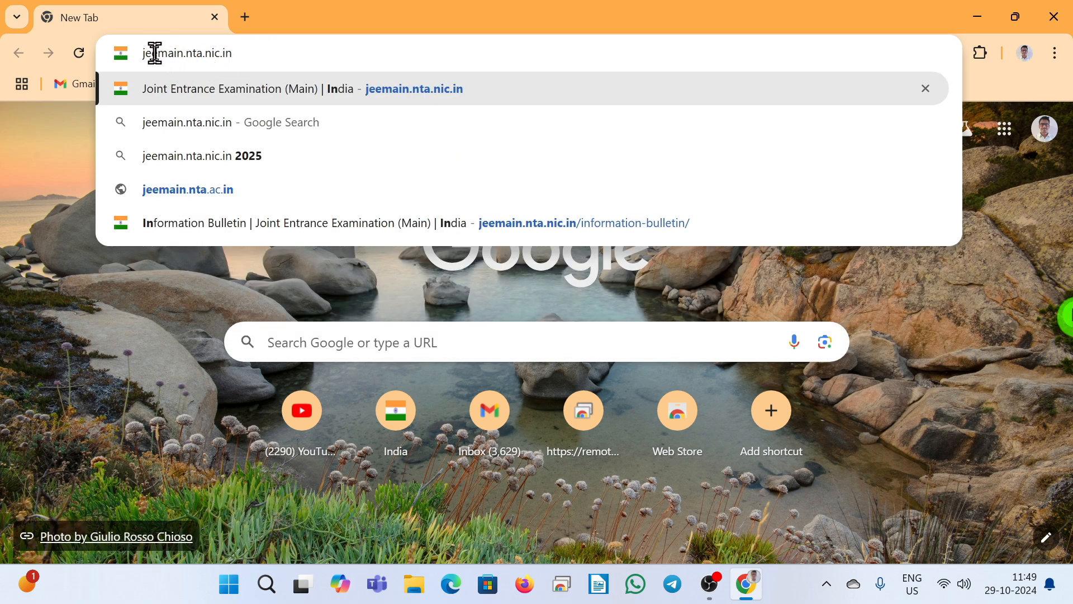
key("Return")
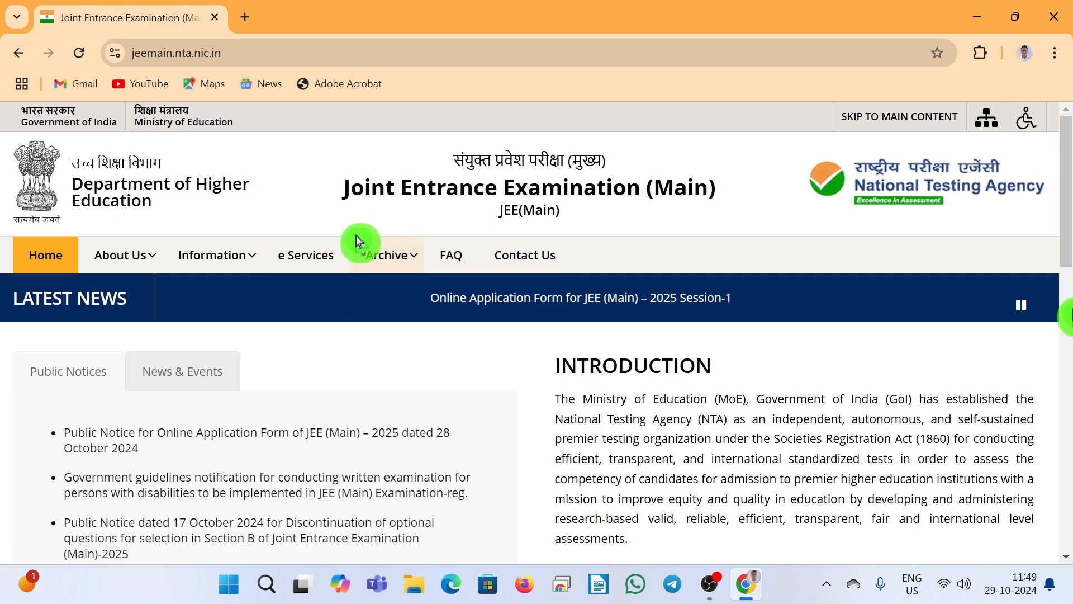
Open the 'JEE(Main) – 2025 Session-1 Registration' link under Candidate Activity
mouse_move(403, 248)
scroll(403, 248, "down", 6)
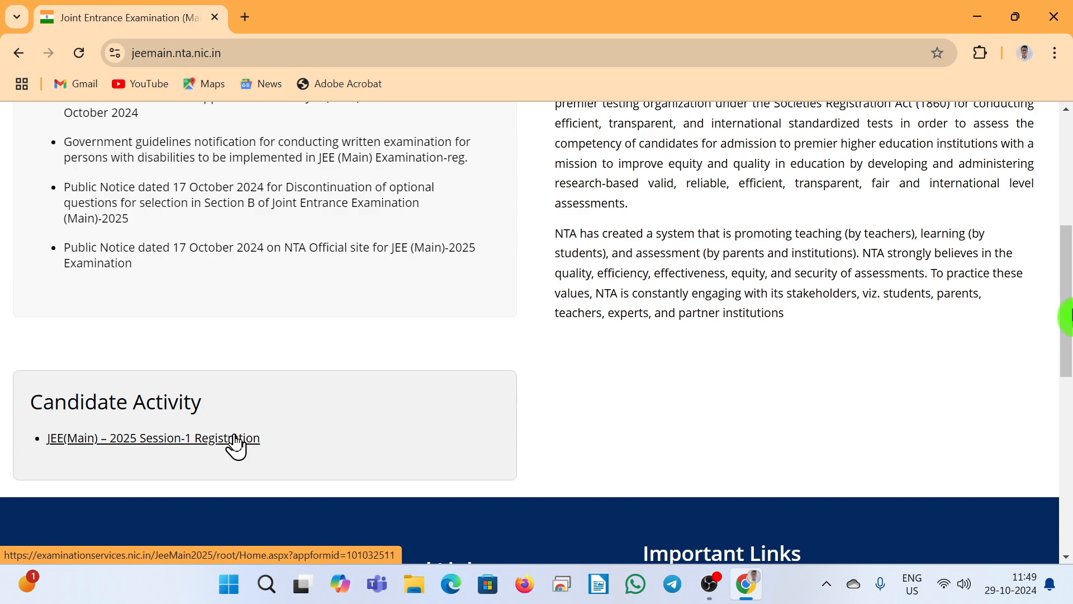
left_click(155, 439)
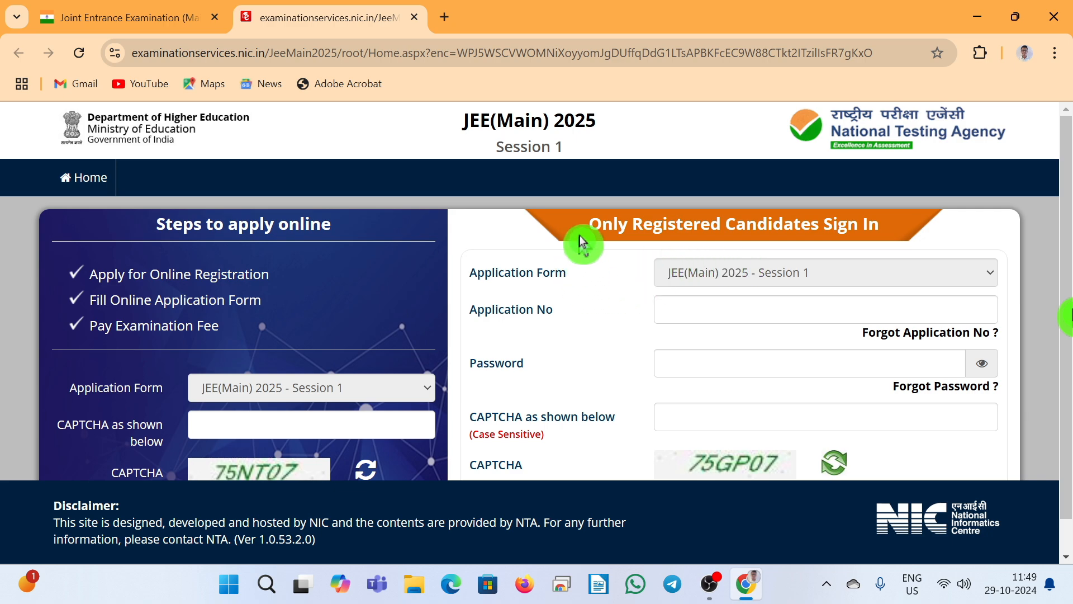
Enter the displayed CAPTCHA code and start a New Registration
scroll(452, 262, "down", 1)
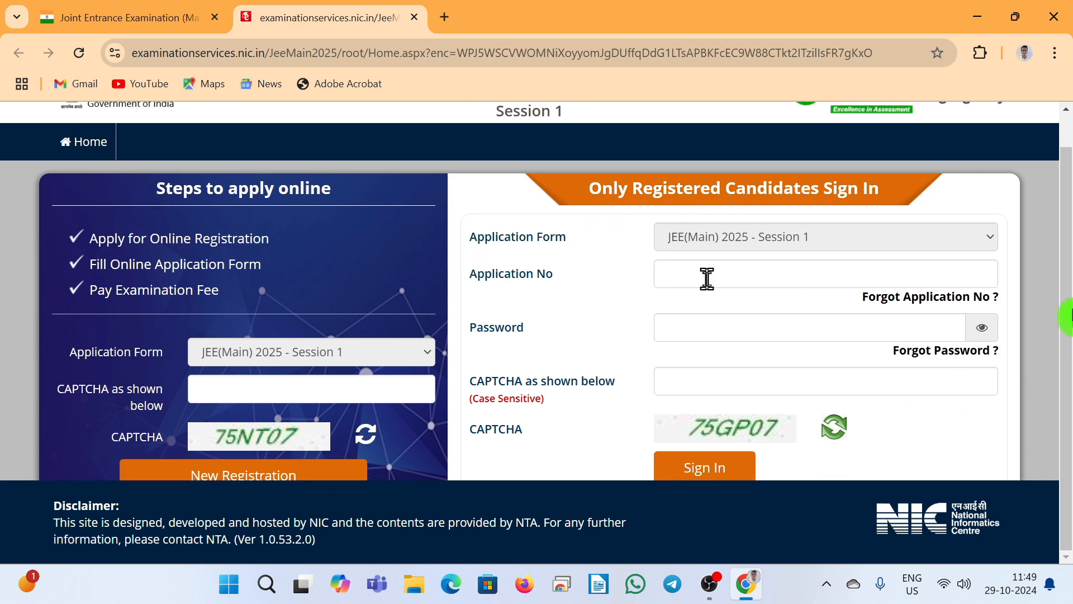
left_click(679, 281)
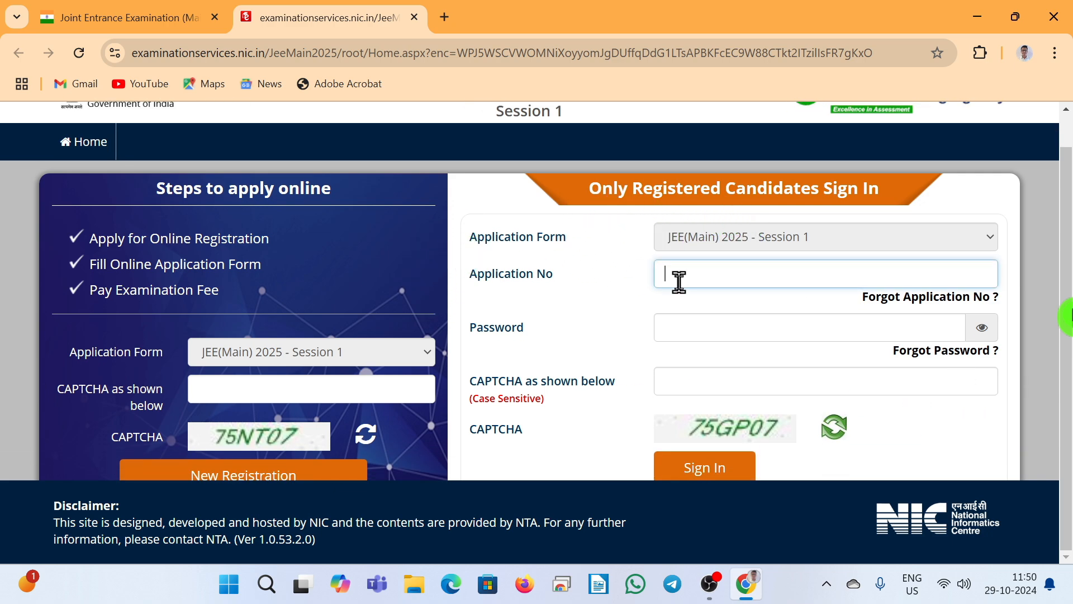
left_click(686, 328)
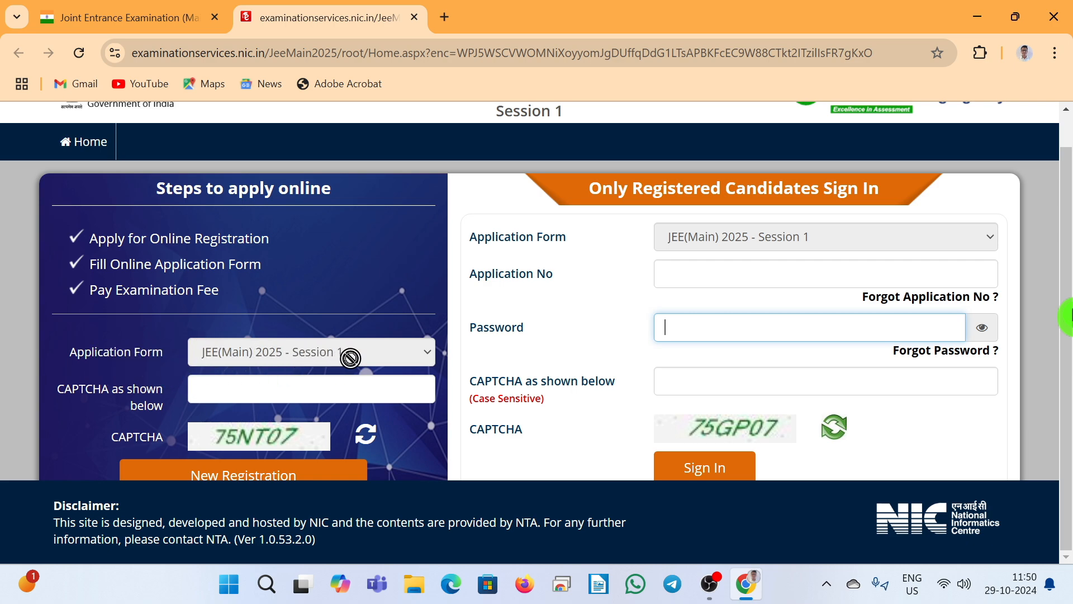
left_click(258, 389)
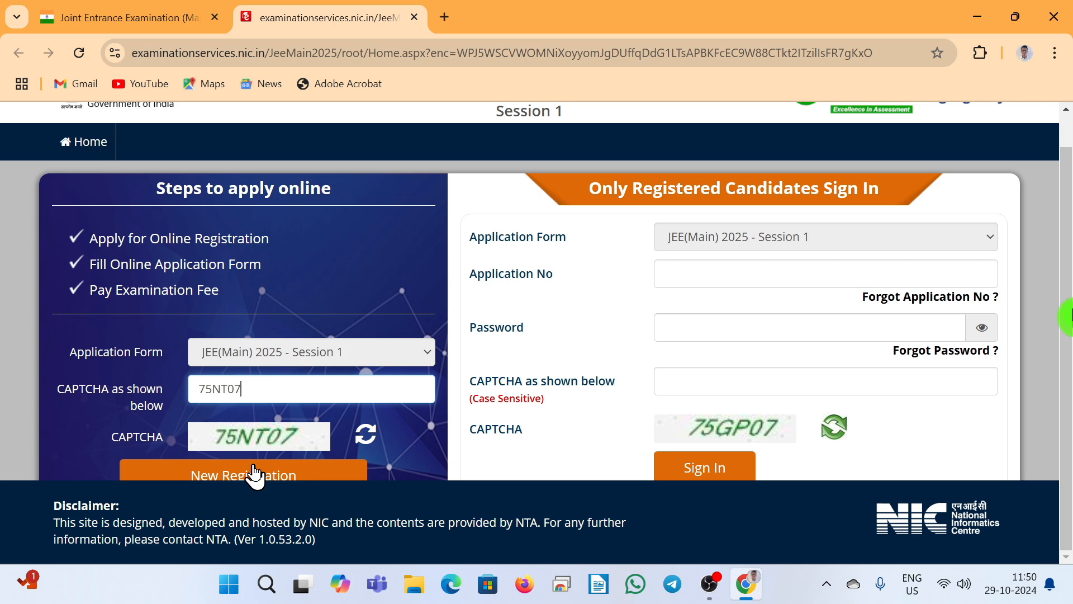
left_click(255, 475)
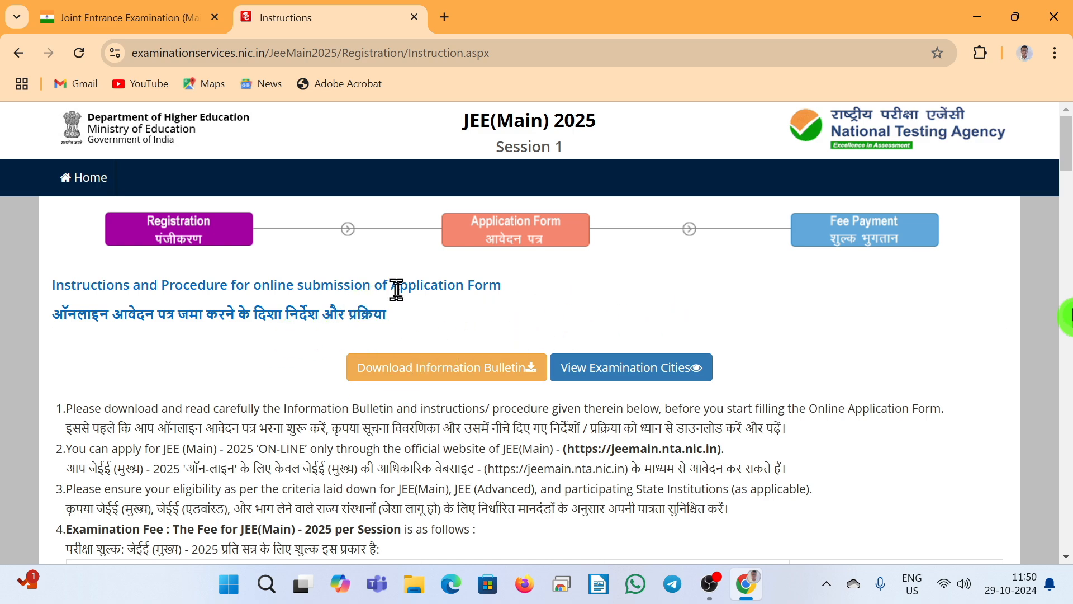
scroll(392, 290, "down", 2)
scroll(520, 237, "down", 1)
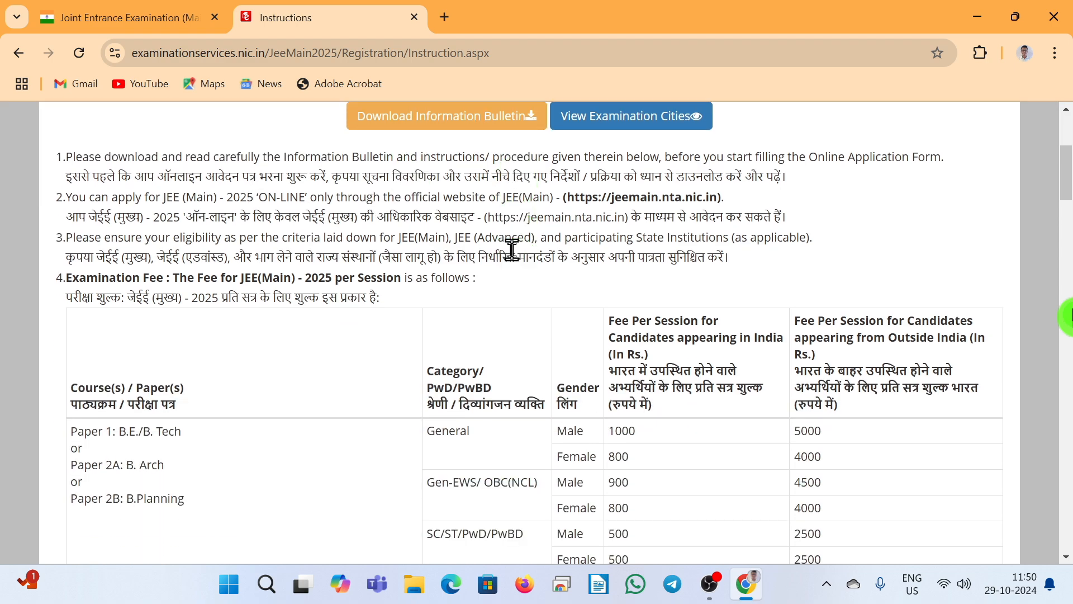
scroll(513, 250, "down", 1)
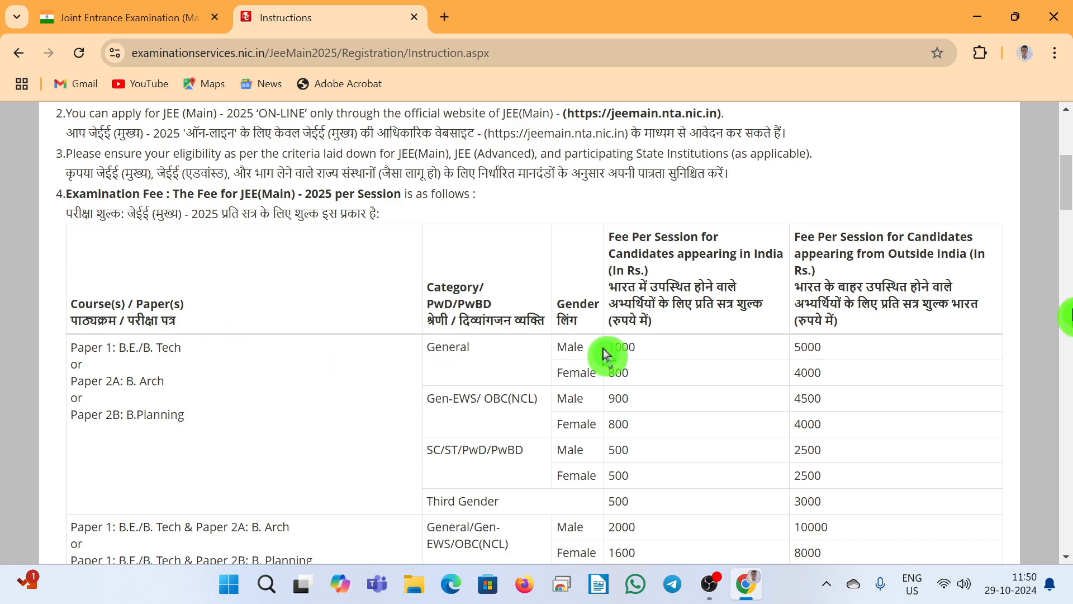
left_click_drag(627, 342, 648, 349)
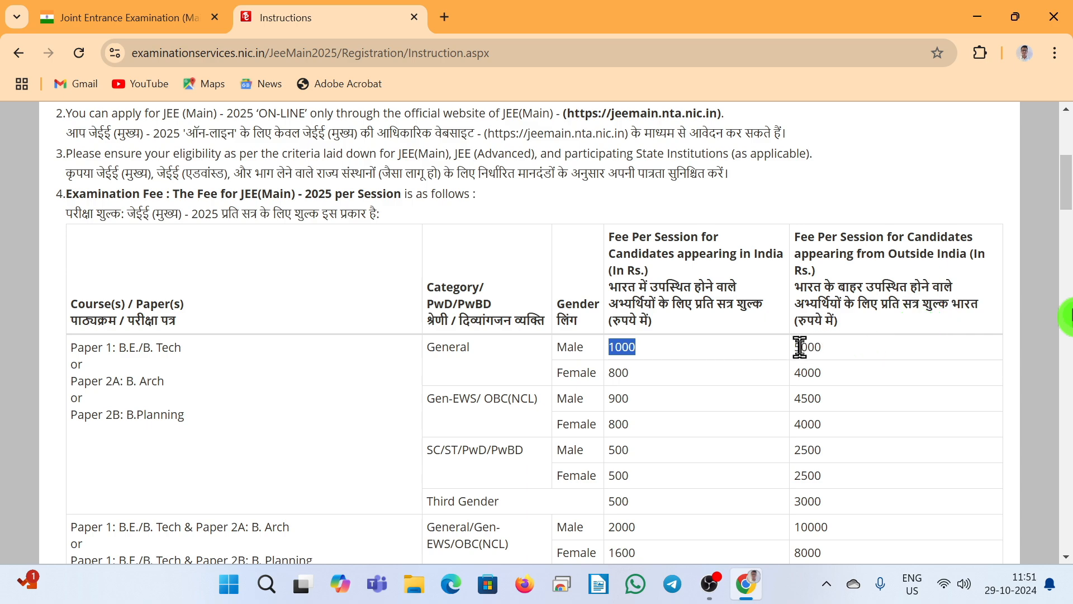
left_click_drag(795, 349, 828, 355)
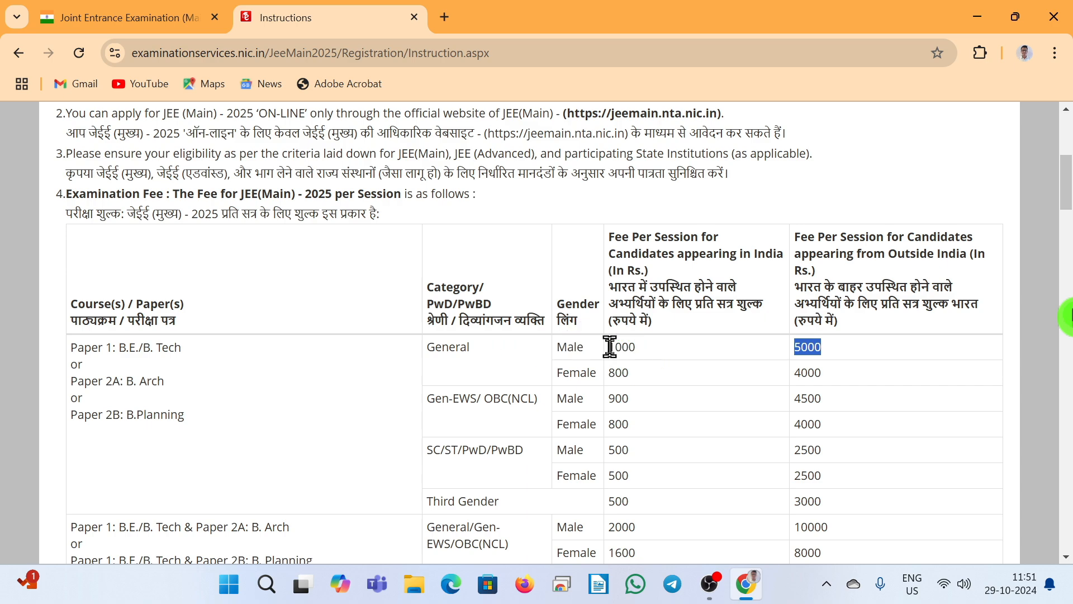
left_click_drag(610, 347, 642, 351)
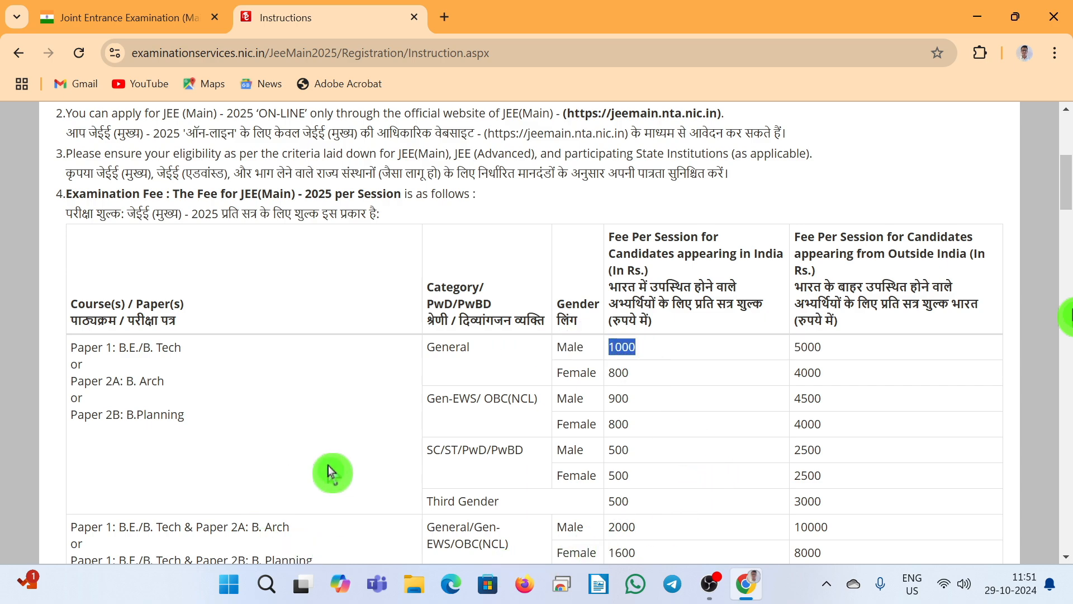
scroll(638, 278, "down", 1)
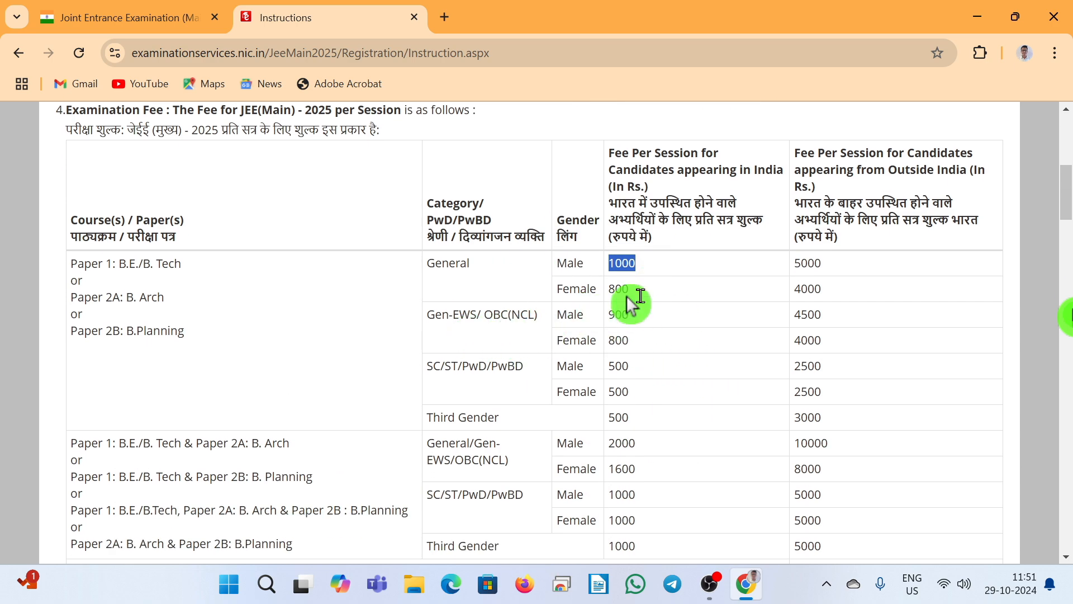
scroll(619, 309, "down", 1)
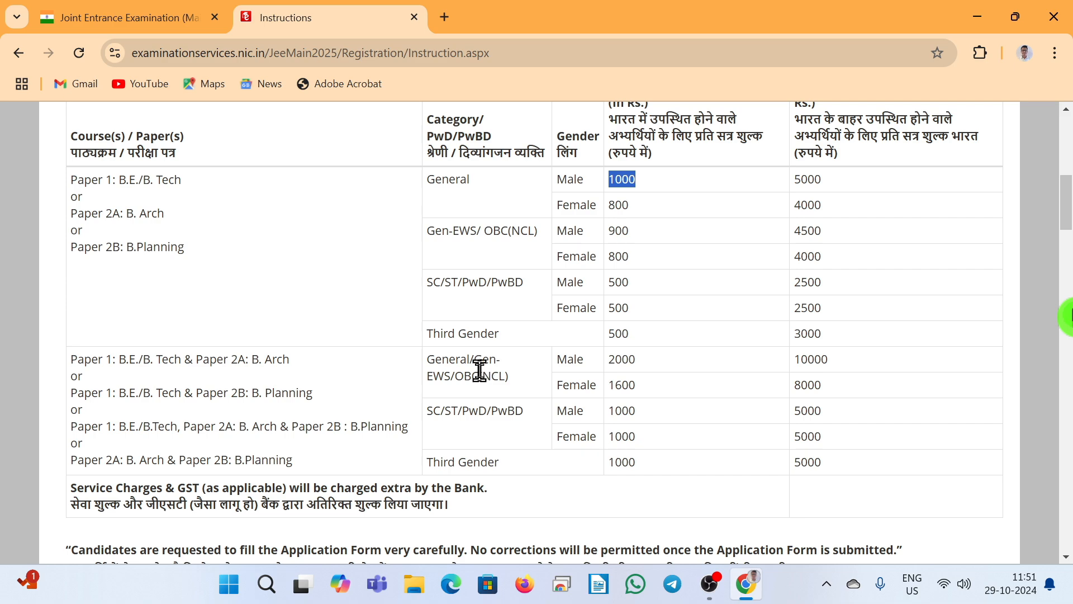
left_click(610, 365)
left_click_drag(610, 364, 637, 386)
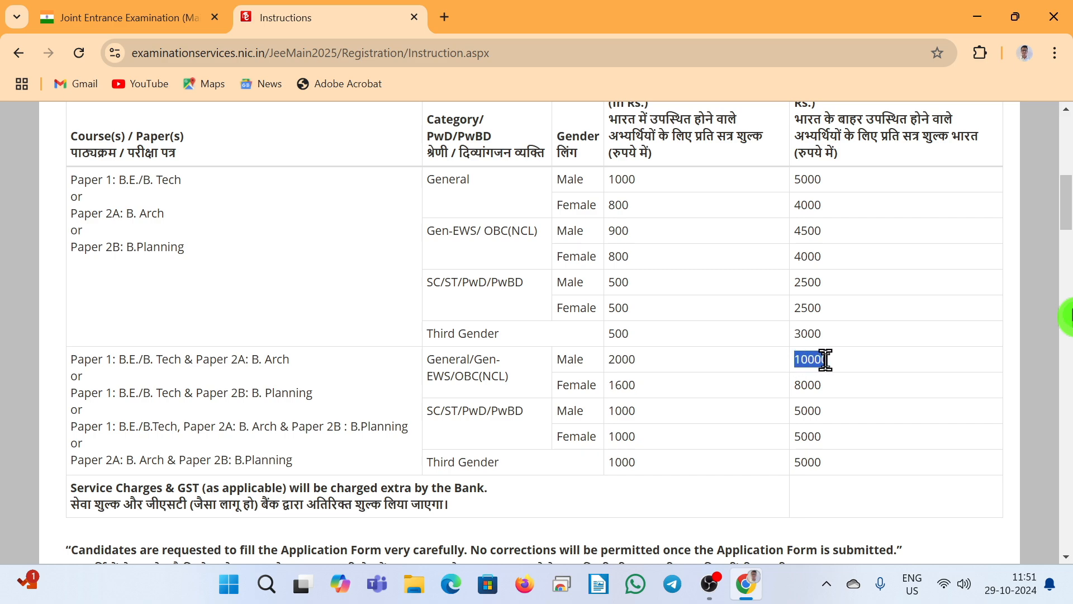
left_click_drag(825, 360, 837, 367)
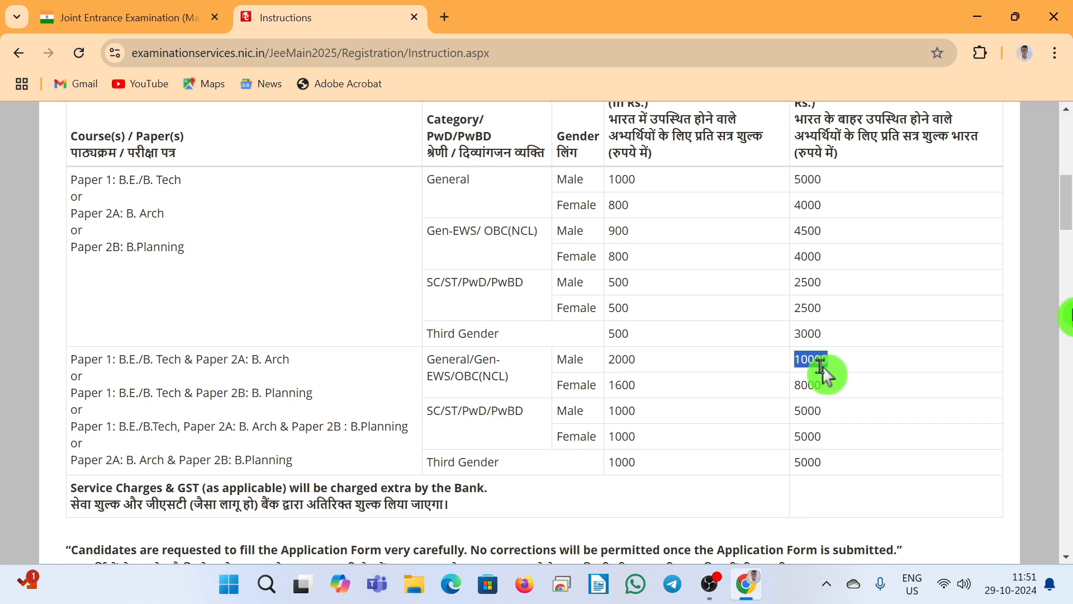
left_click_drag(795, 385, 829, 390)
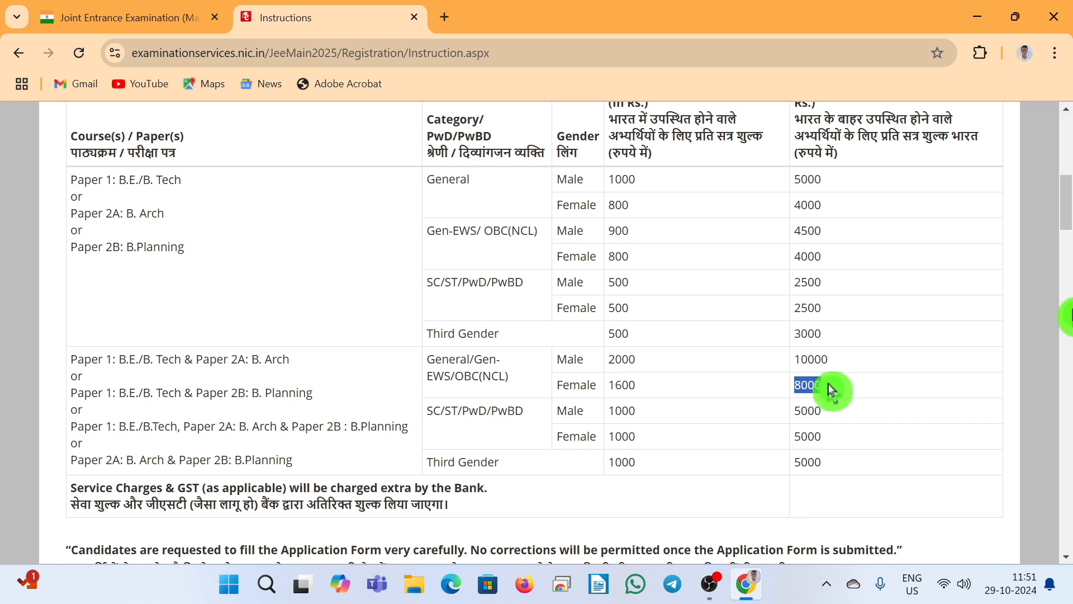
scroll(615, 382, "down", 4)
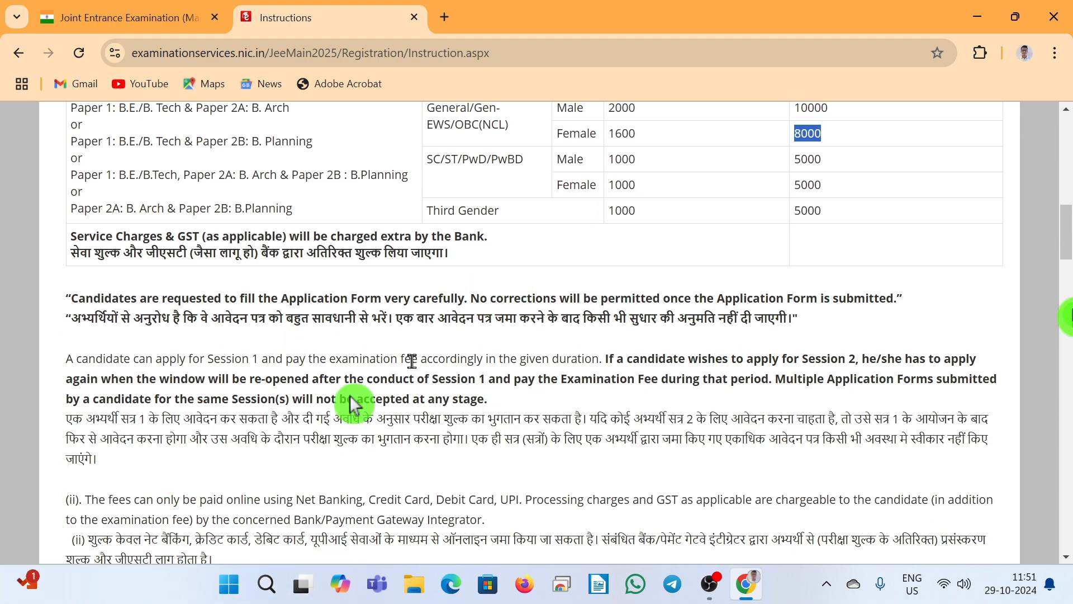
scroll(607, 299, "down", 1)
scroll(580, 291, "down", 2)
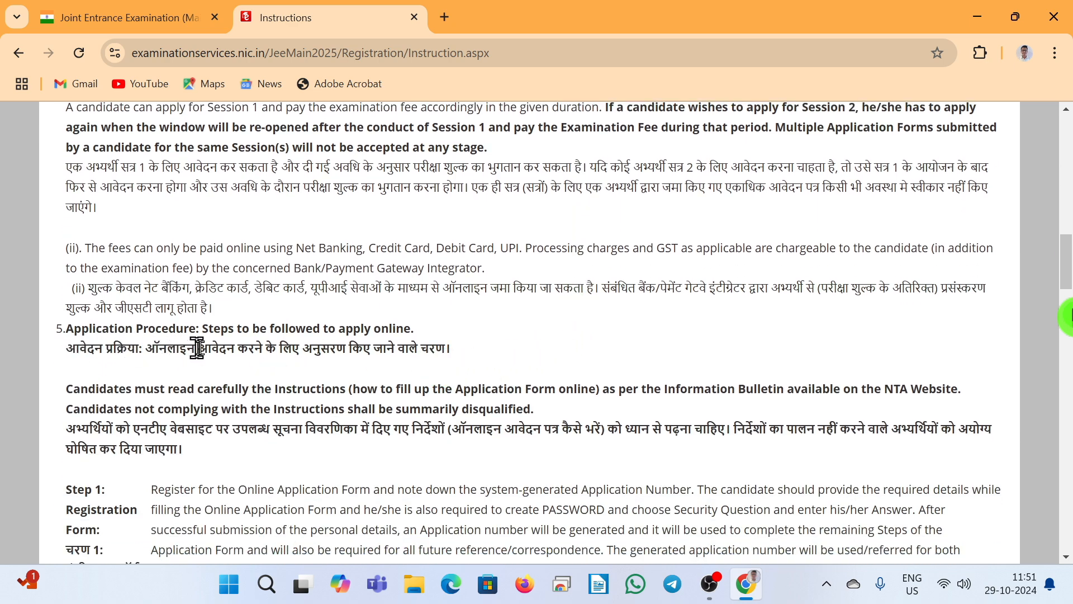
scroll(426, 340, "down", 3)
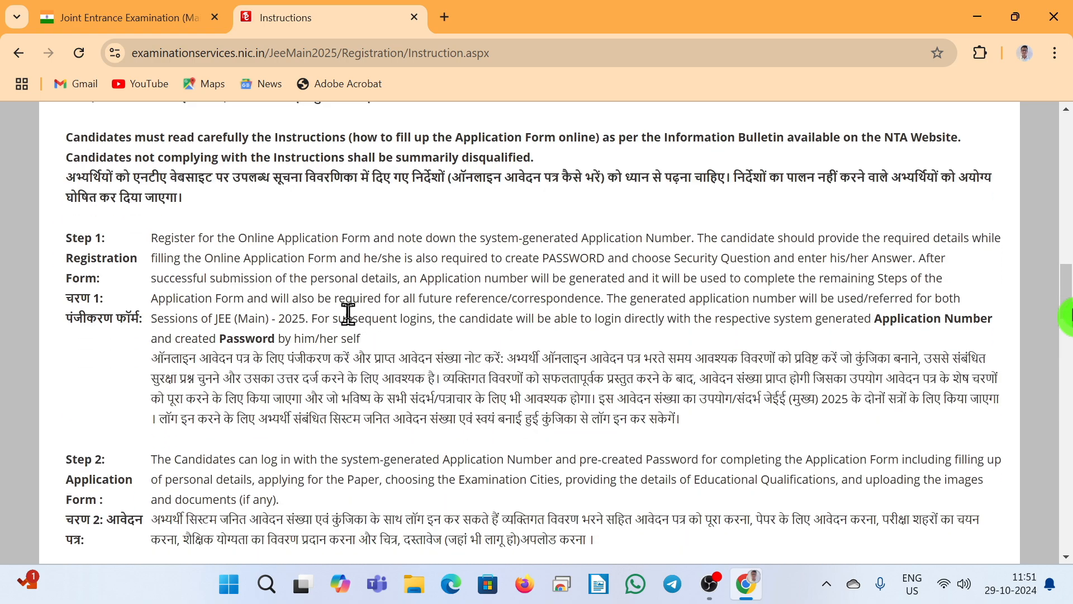
scroll(565, 251, "down", 3)
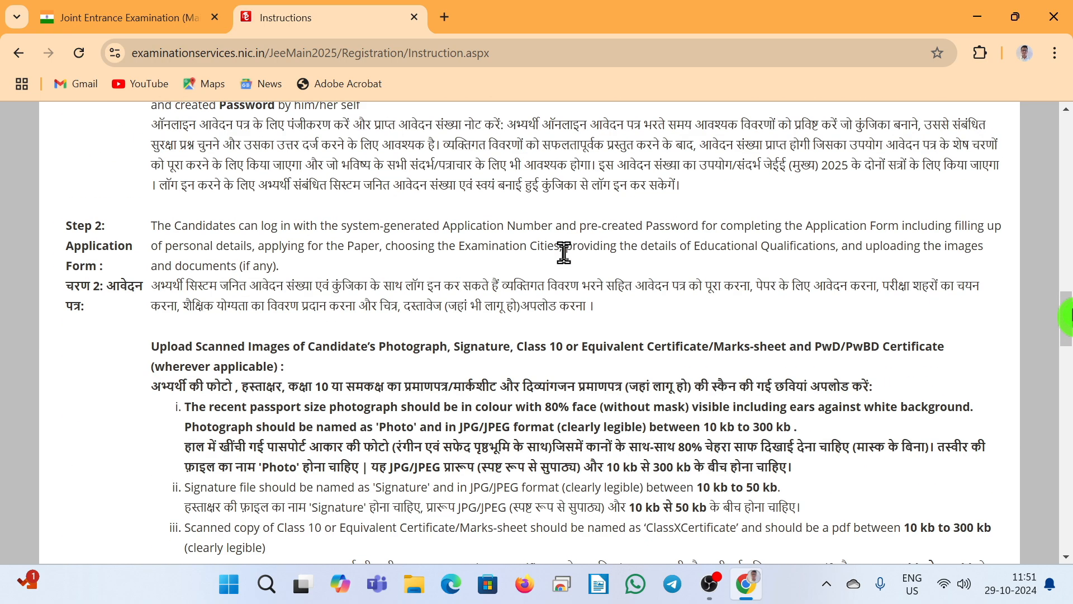
scroll(566, 258, "down", 4)
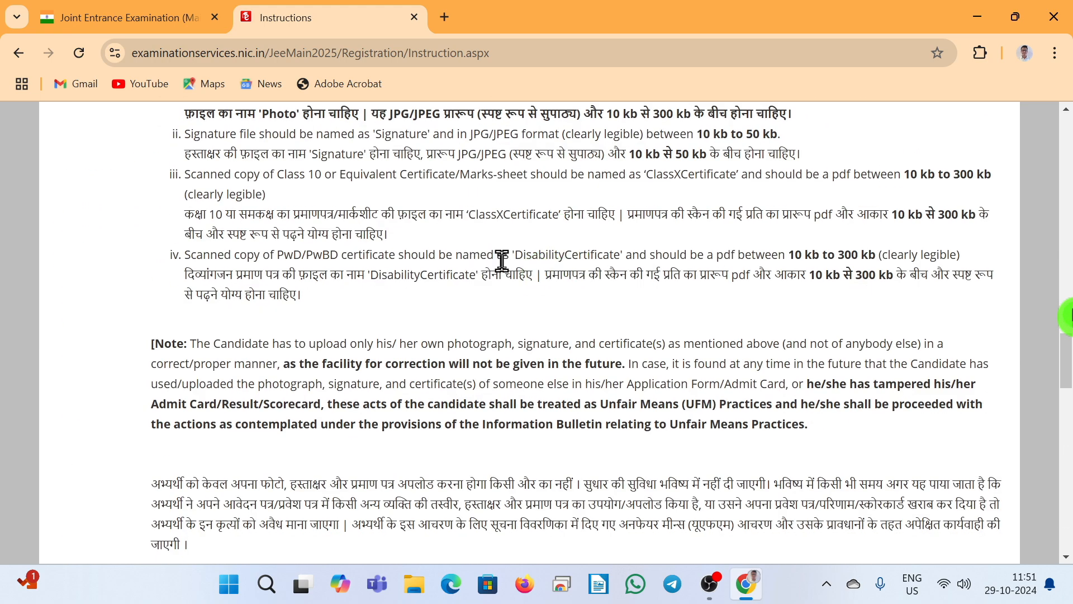
scroll(501, 261, "up", 3)
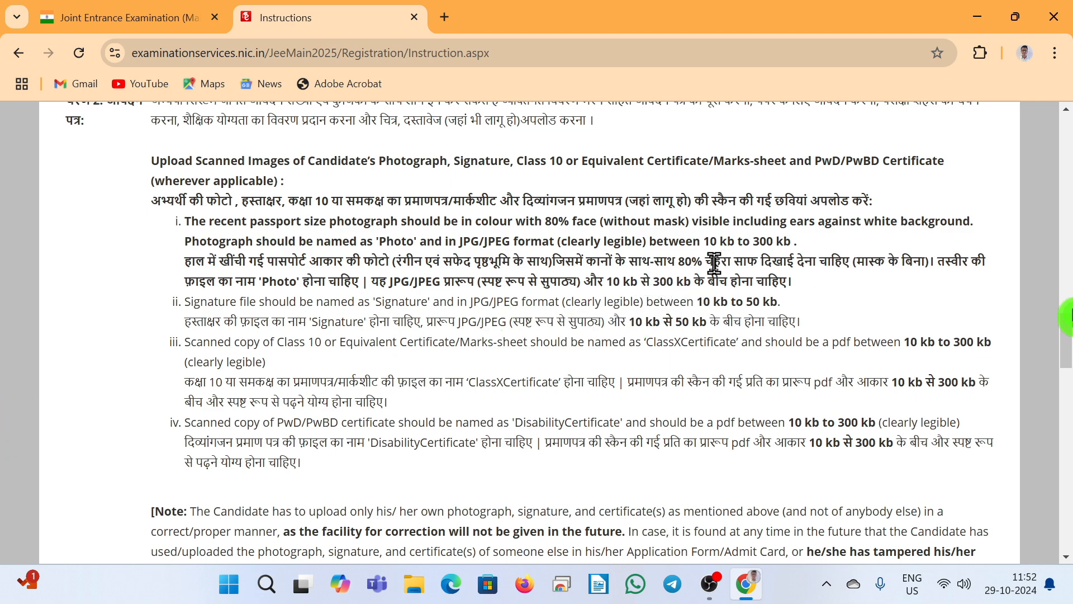
scroll(635, 254, "down", 15)
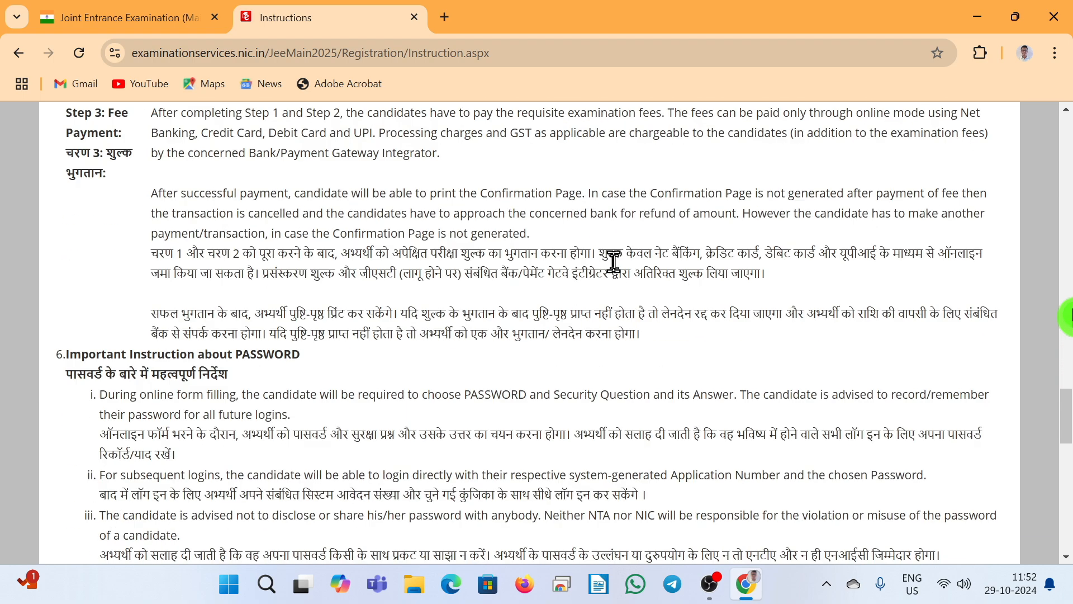
scroll(689, 275, "down", 7)
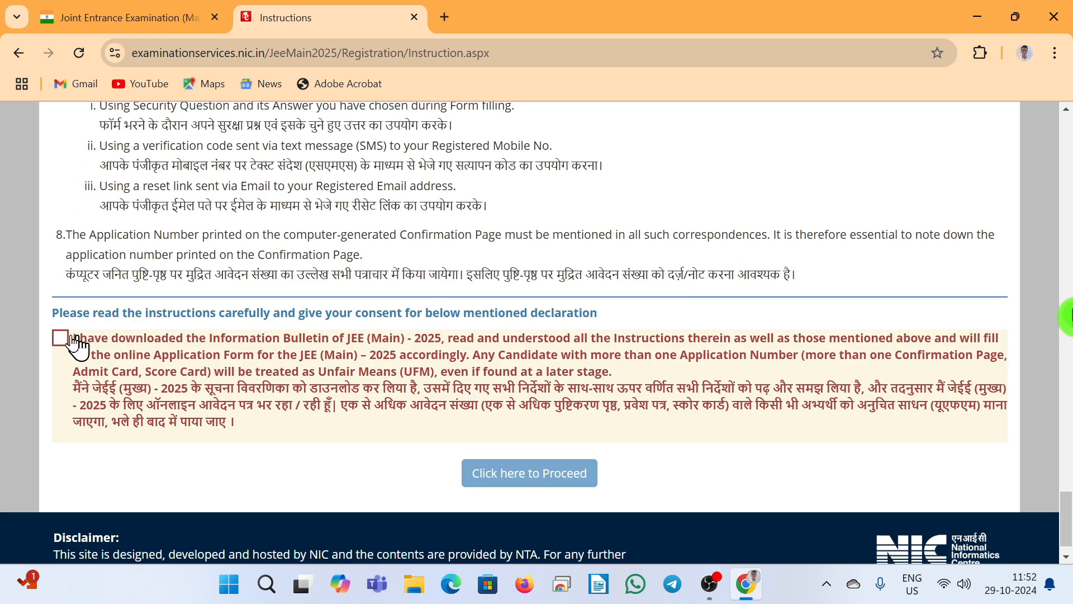
Accept the consent declaration and proceed to the application form
left_click(60, 340)
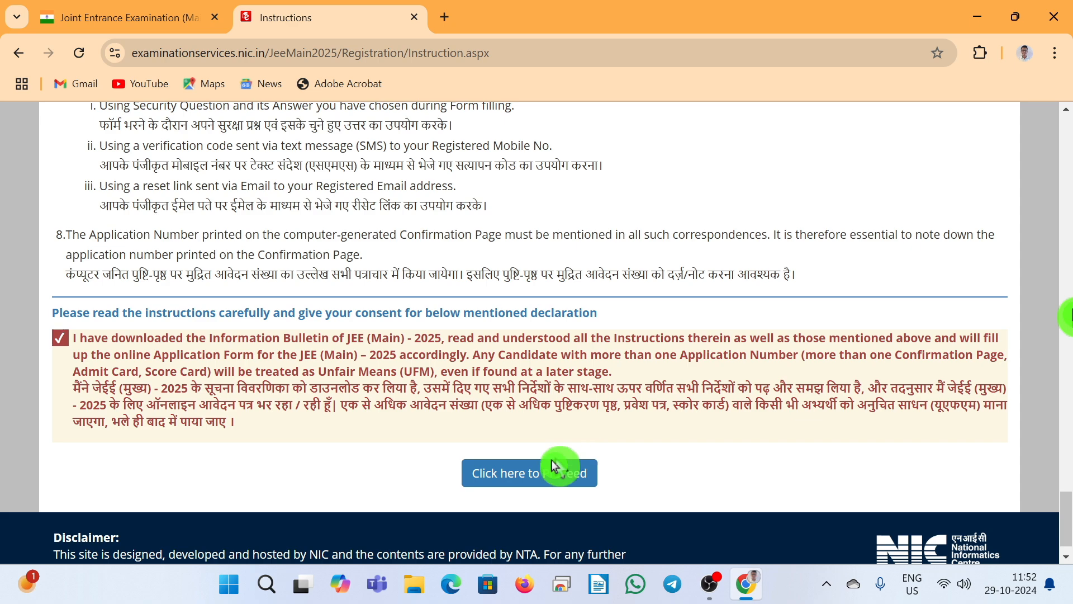
left_click(520, 481)
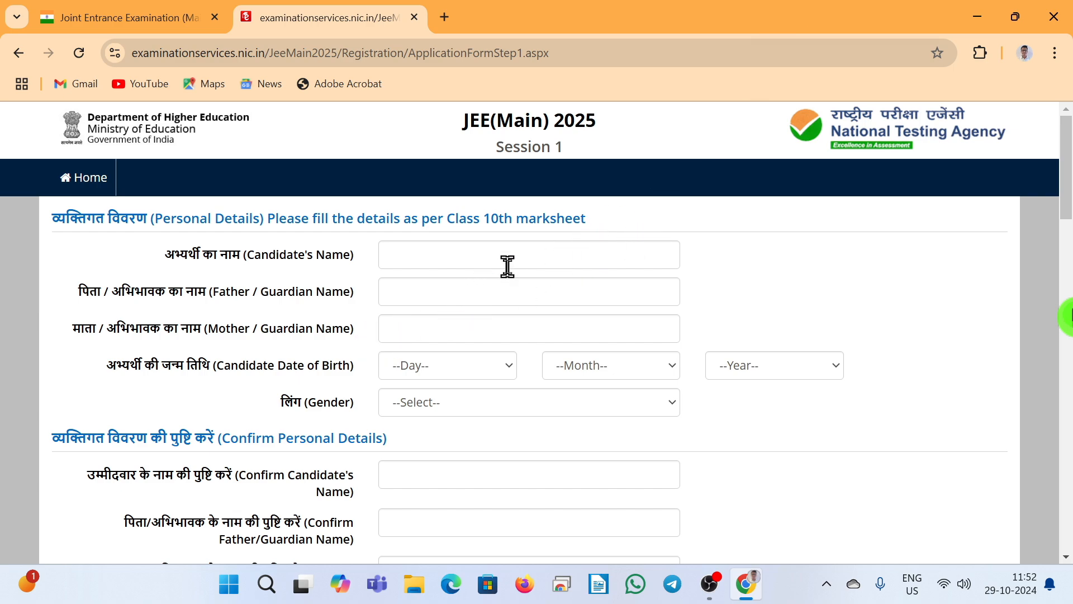
Type the candidate's, father's and mother's full names into the three name fields
left_click(486, 259)
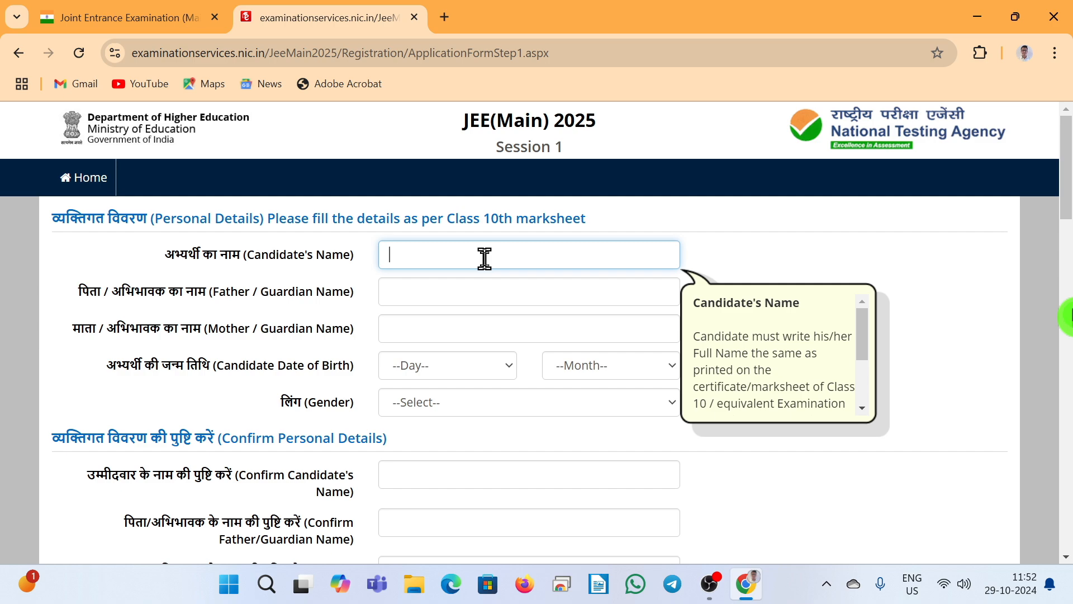
left_click(458, 297)
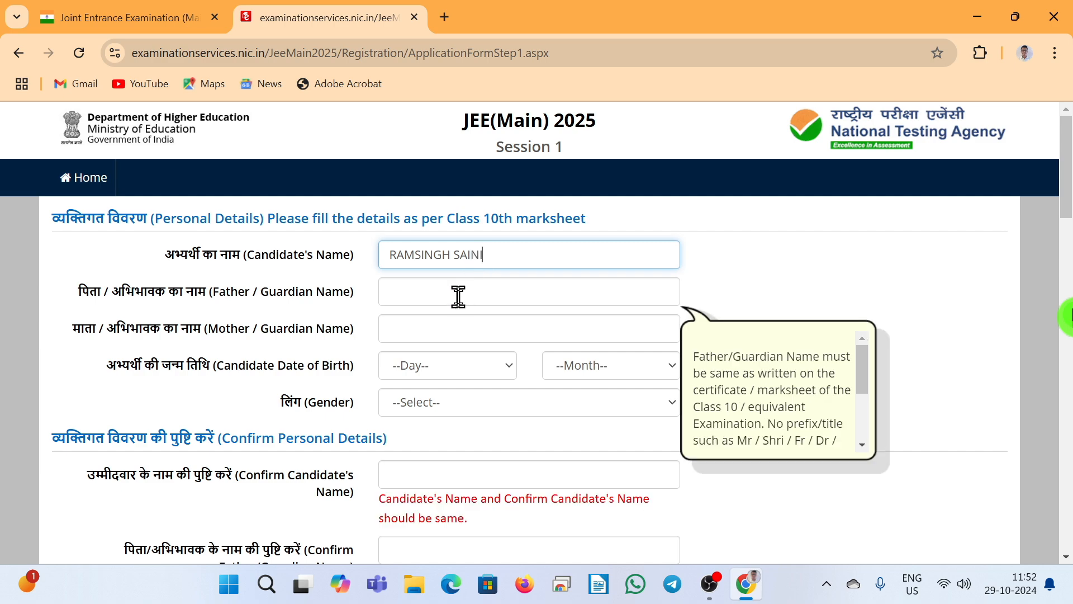
left_click(461, 297)
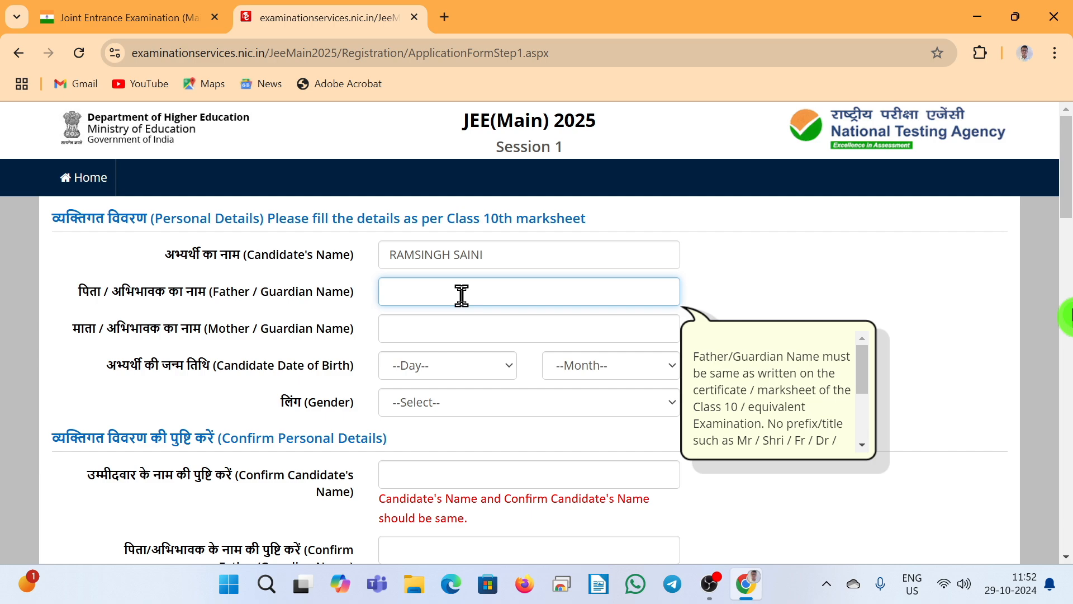
left_click(448, 336)
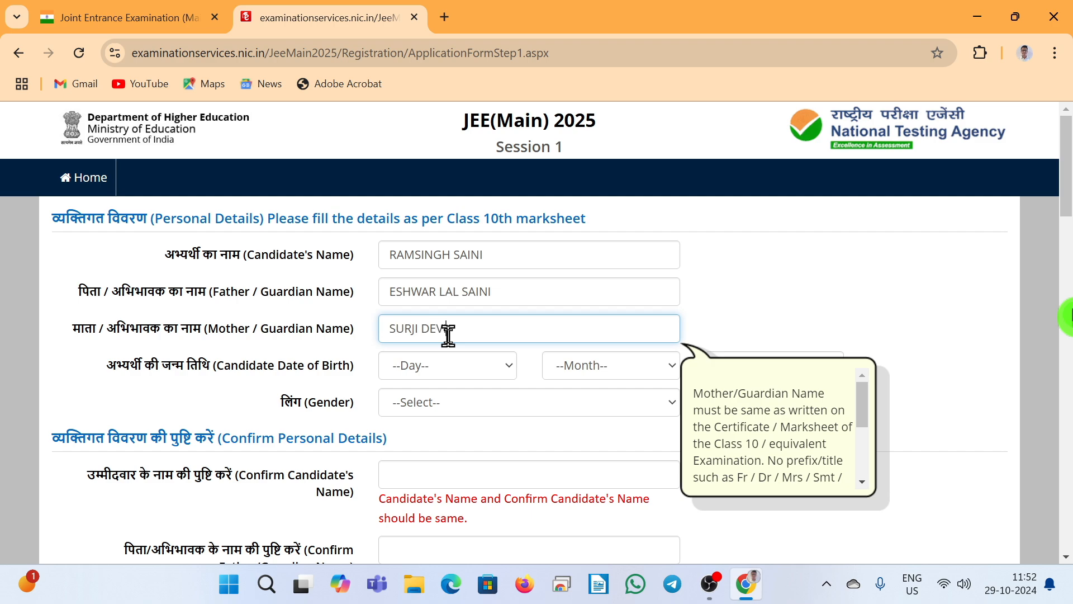
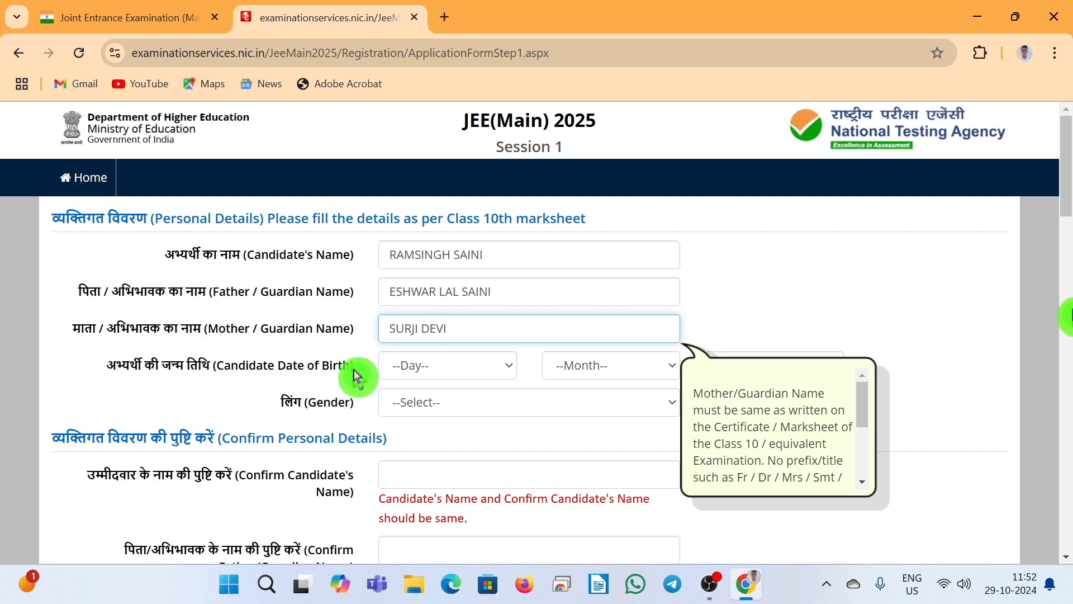
Set date of birth to 10 / January / 2006 and gender to Male, correcting the year
left_click(447, 366)
scroll(461, 316, "down", 1)
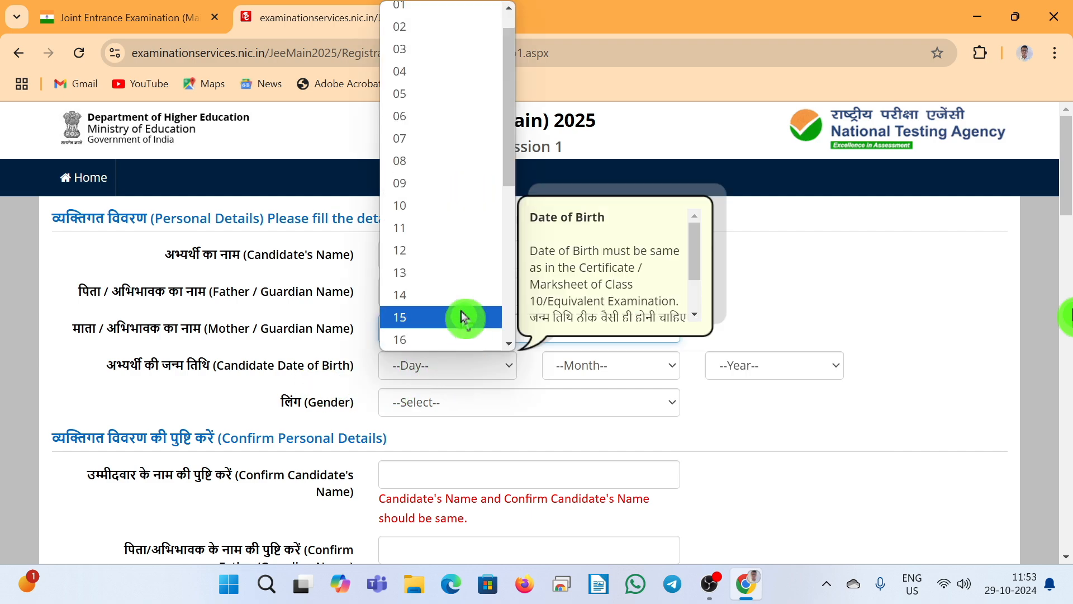
left_click(422, 207)
left_click(588, 378)
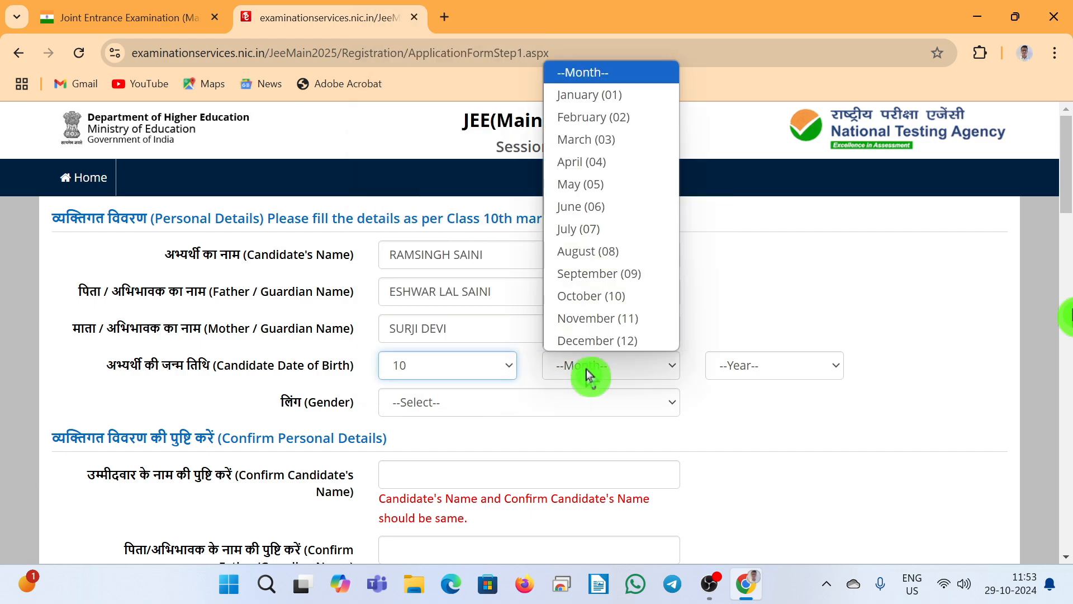
left_click(576, 98)
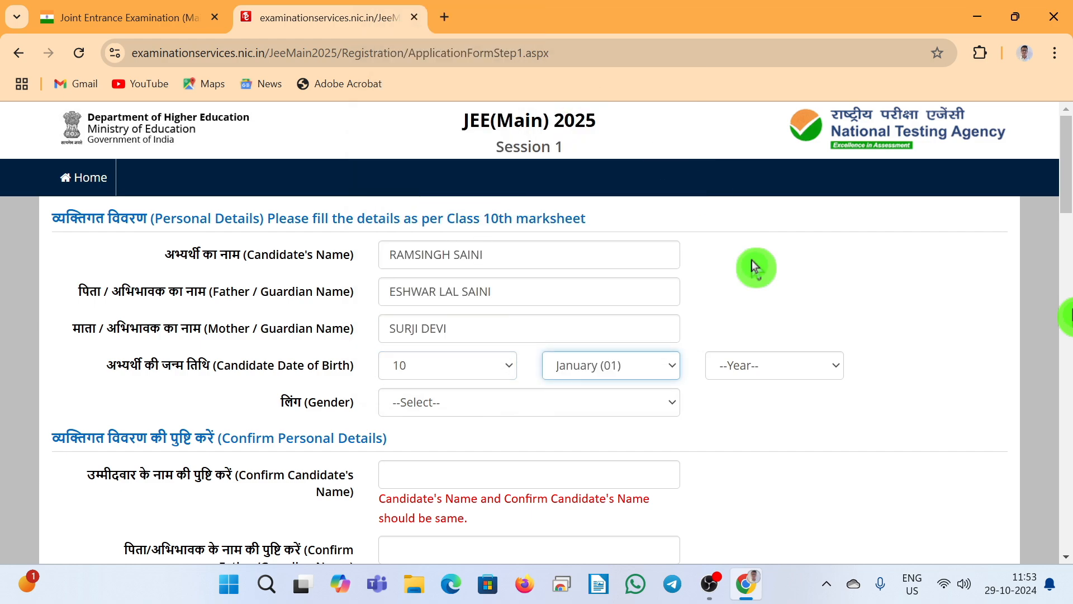
left_click(759, 375)
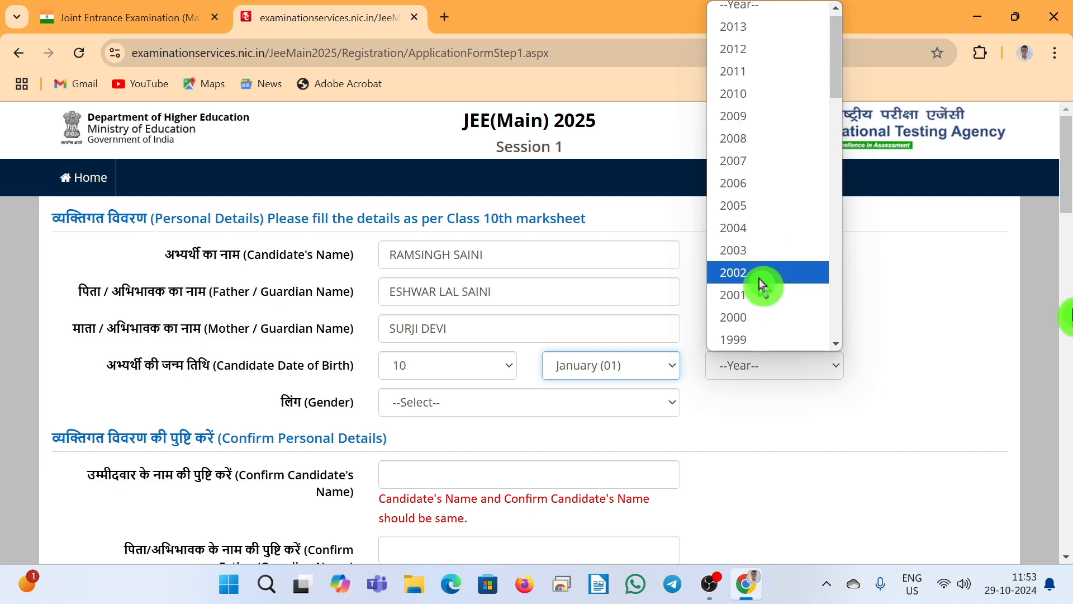
left_click(754, 227)
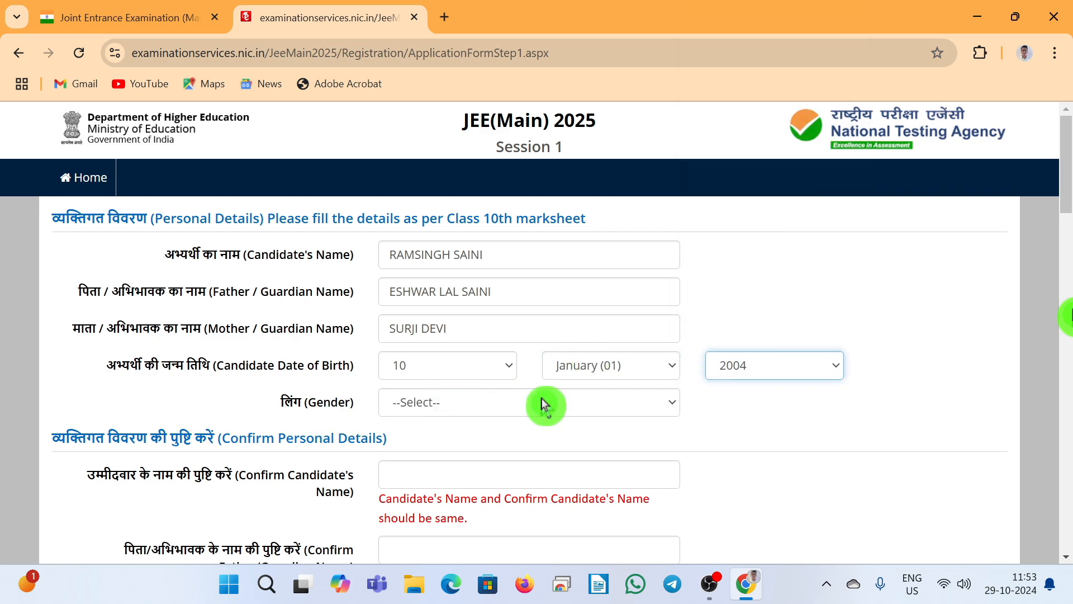
left_click(747, 369)
left_click(745, 186)
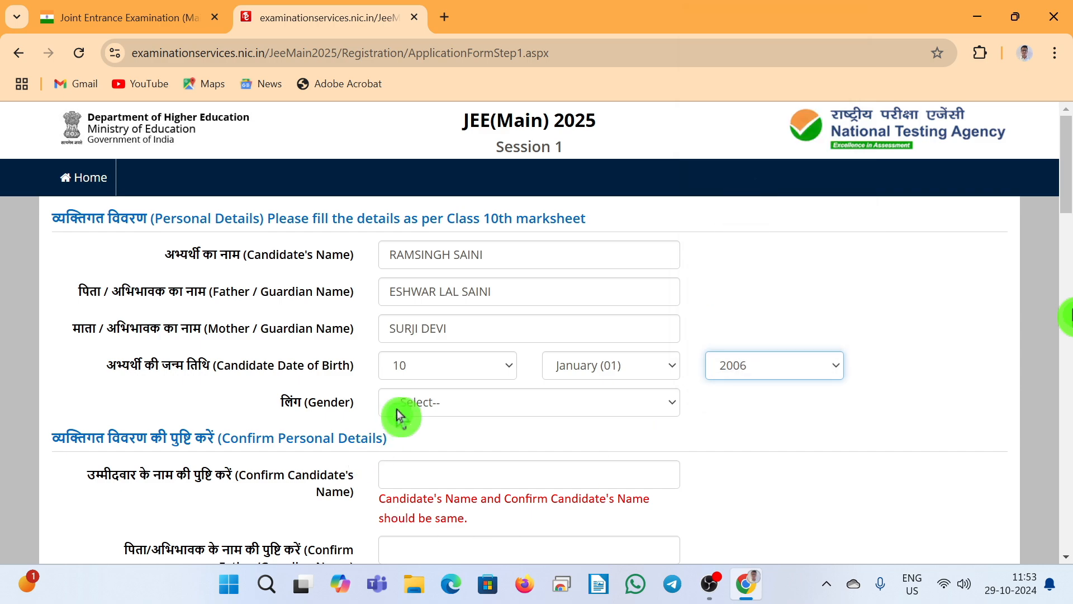
left_click(463, 404)
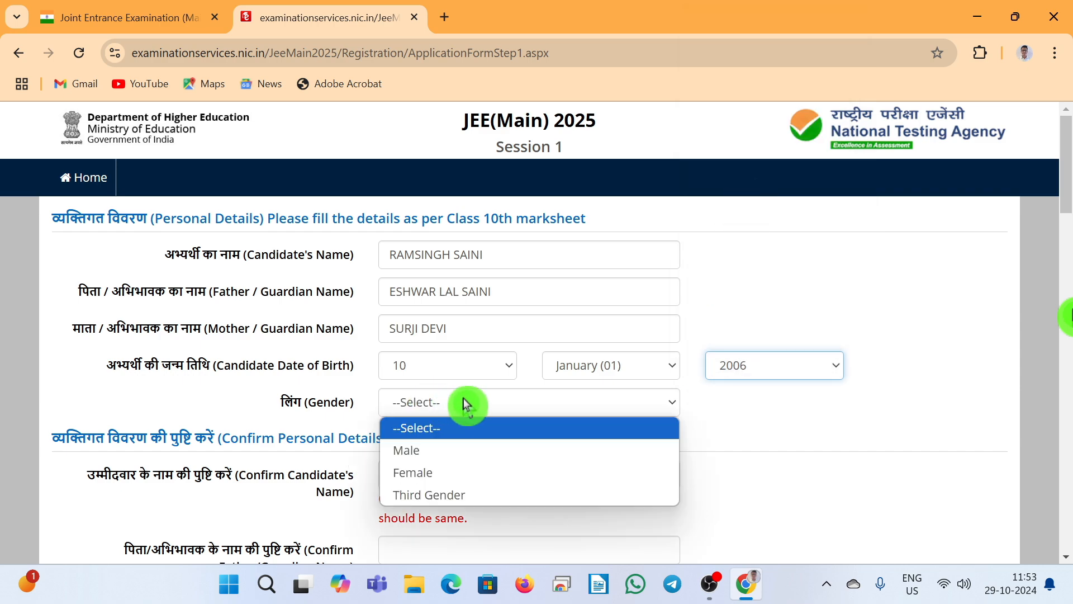
left_click(457, 449)
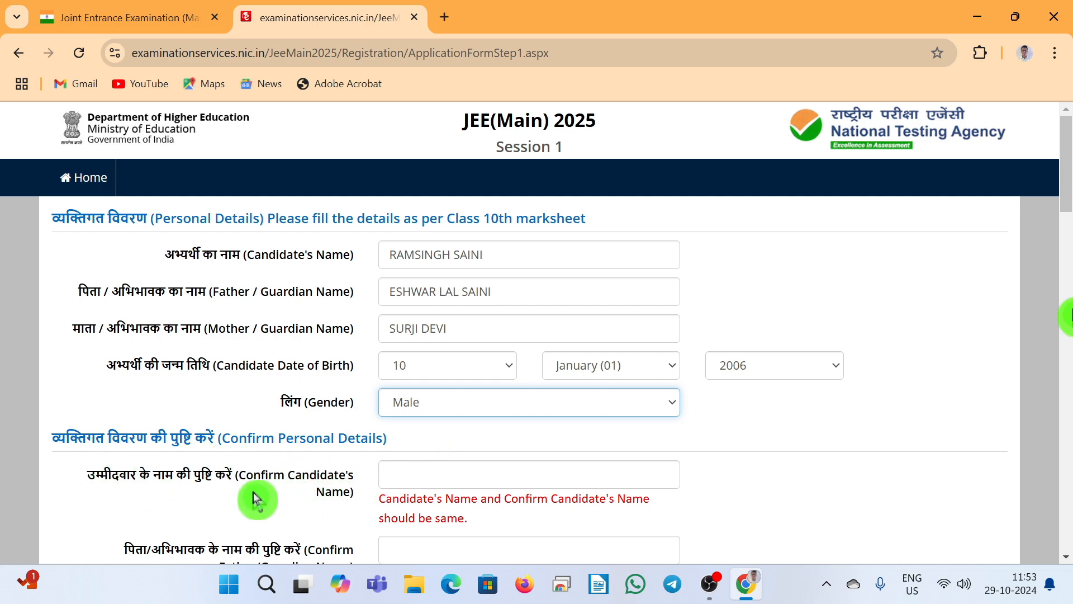
Re-enter the candidate's, father's and mother's names in the Confirm name fields
left_click(451, 478)
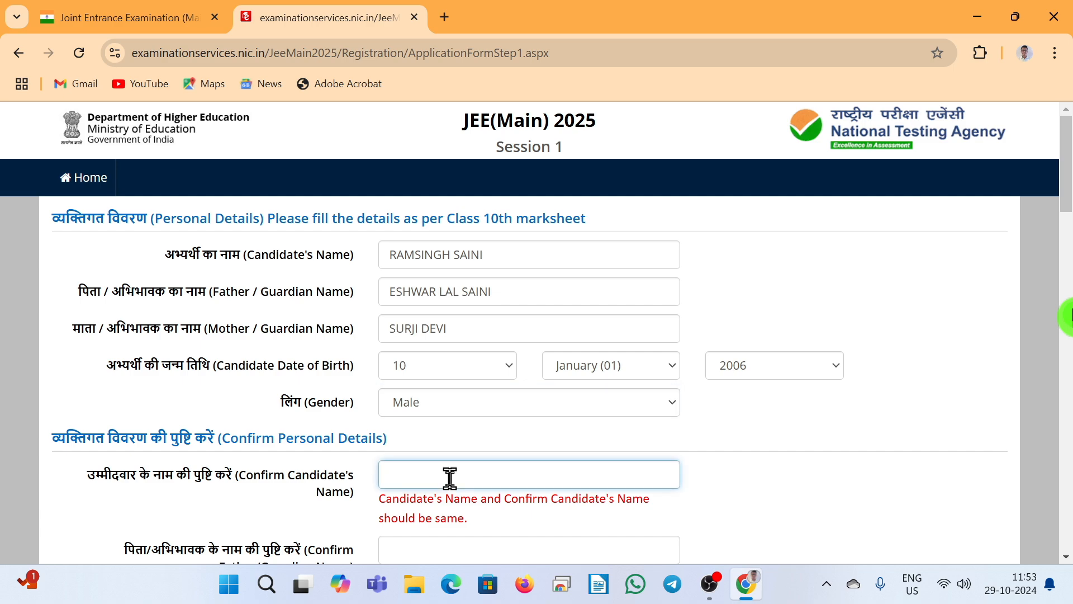
scroll(450, 478, "down", 5)
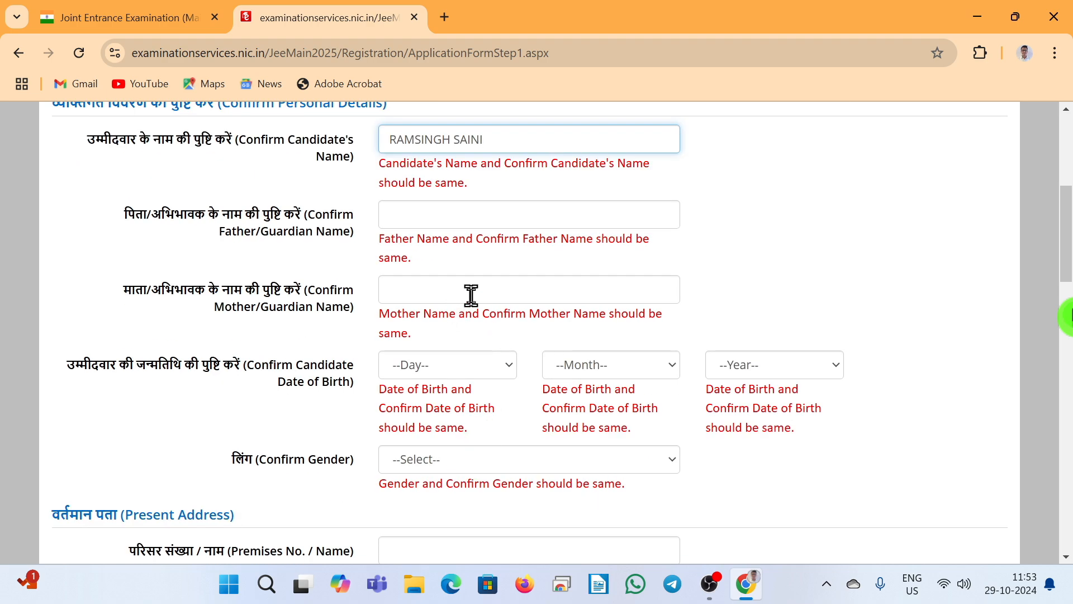
left_click(419, 215)
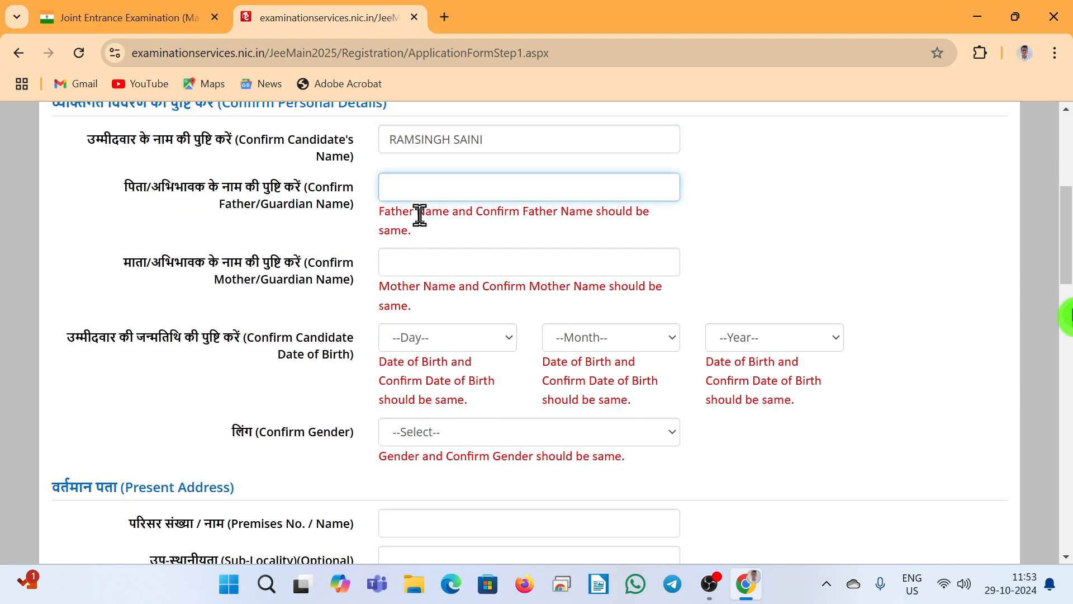
left_click(450, 273)
left_click(447, 310)
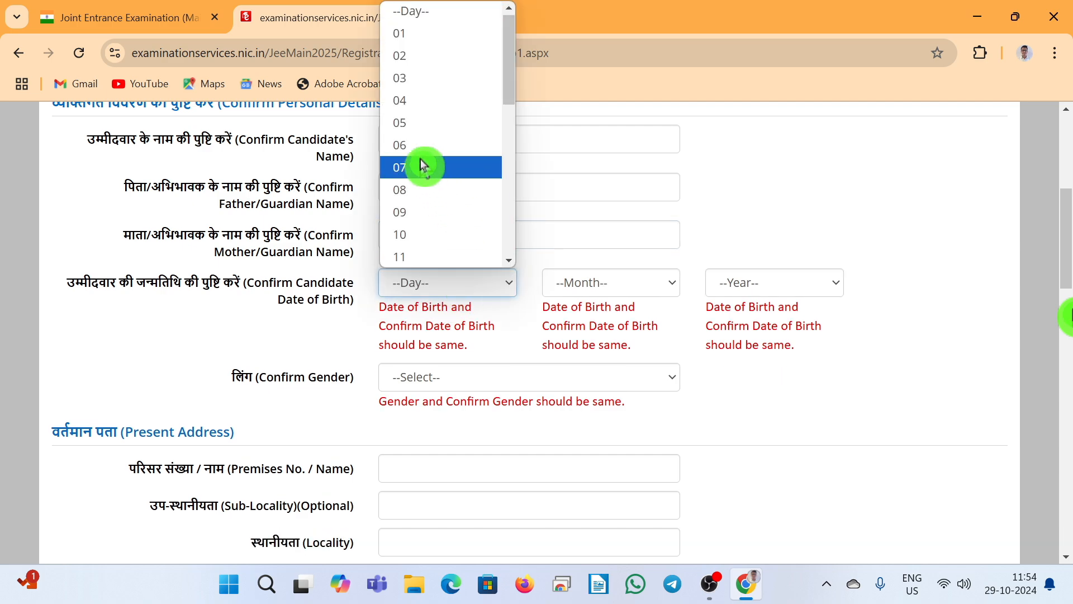
left_click(419, 235)
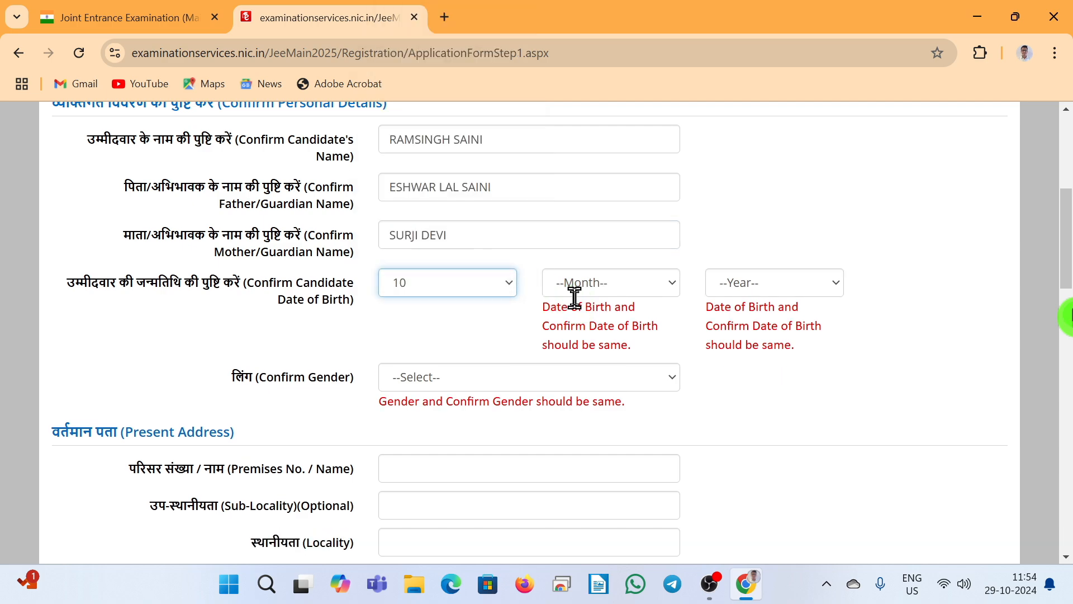
left_click(576, 287)
left_click(592, 35)
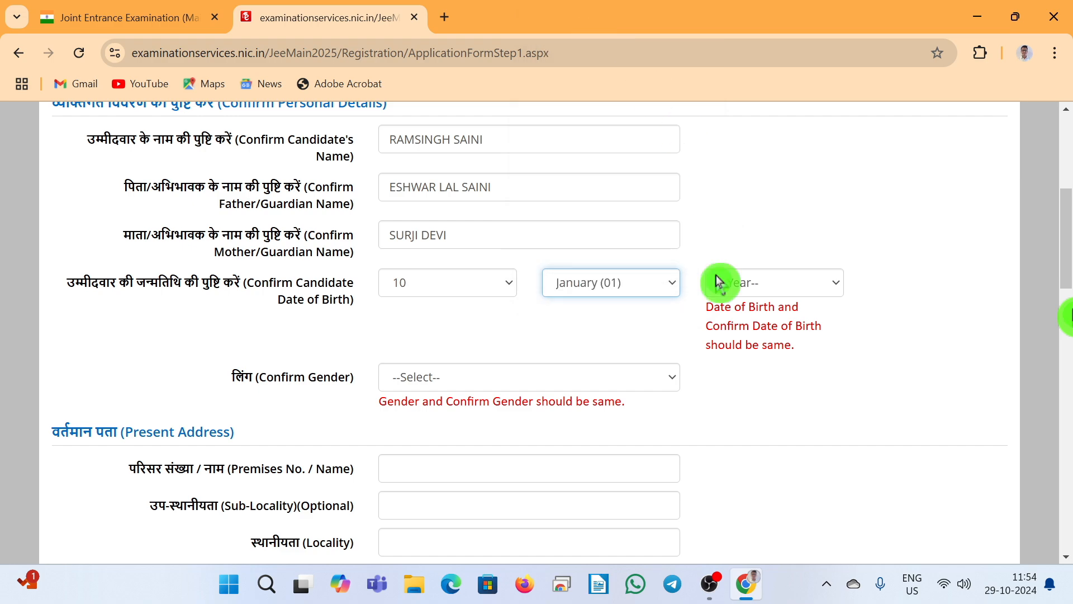
left_click(717, 283)
left_click(752, 188)
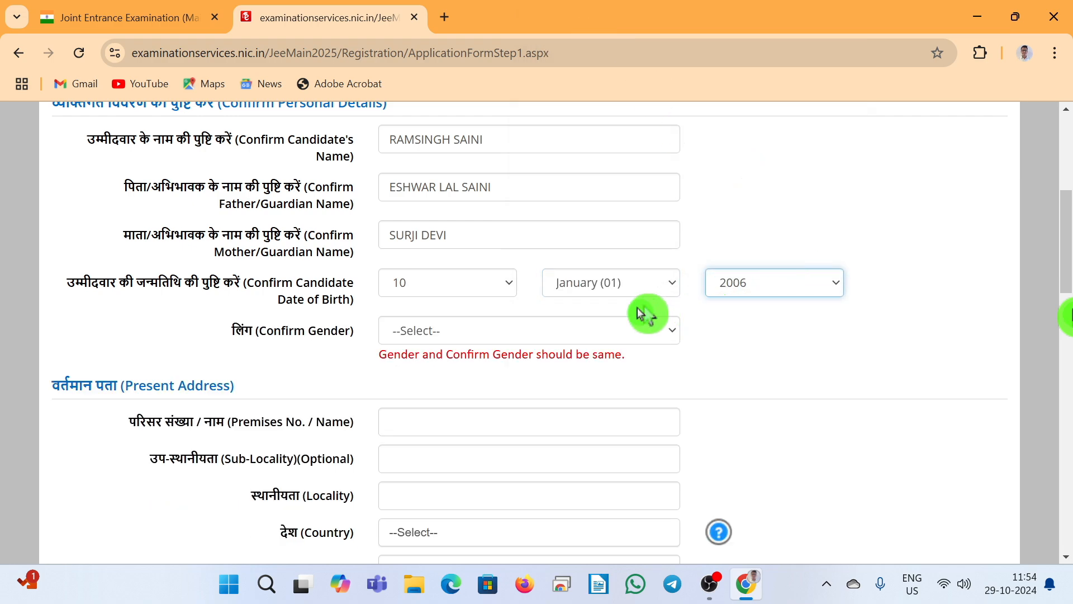
left_click(494, 335)
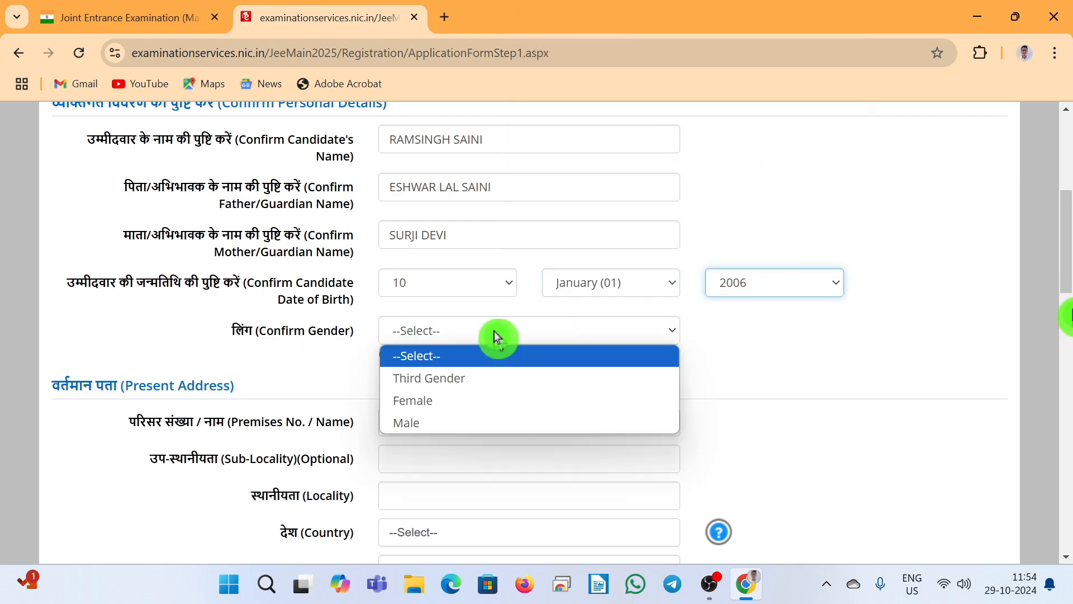
left_click(436, 423)
Enter the present address's premises number/name, sub-locality and locality, fixing a mistyped premises entry
scroll(467, 388, "down", 5)
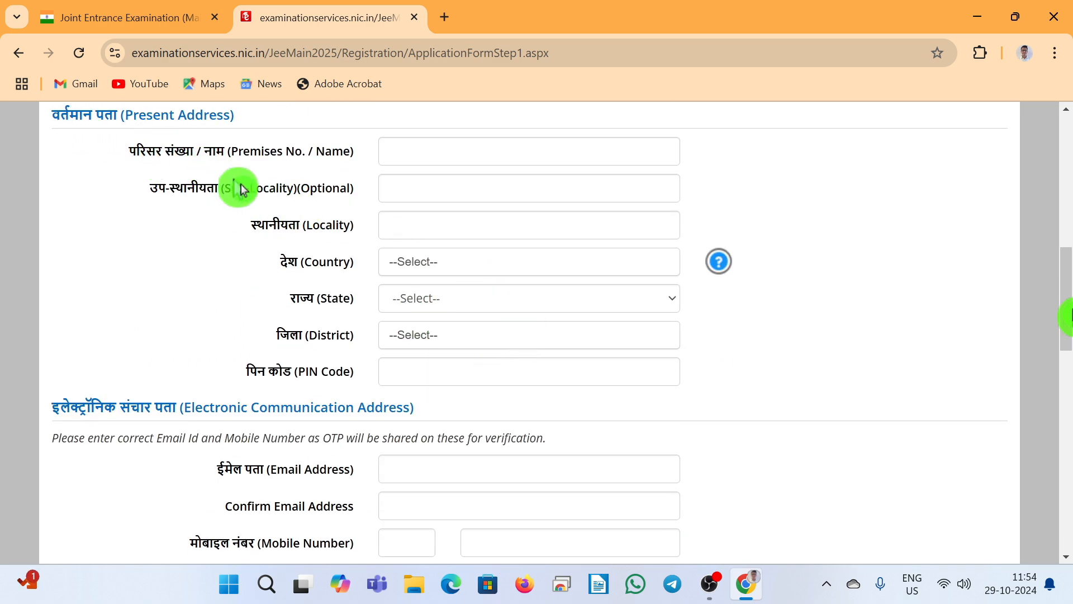
left_click(412, 151)
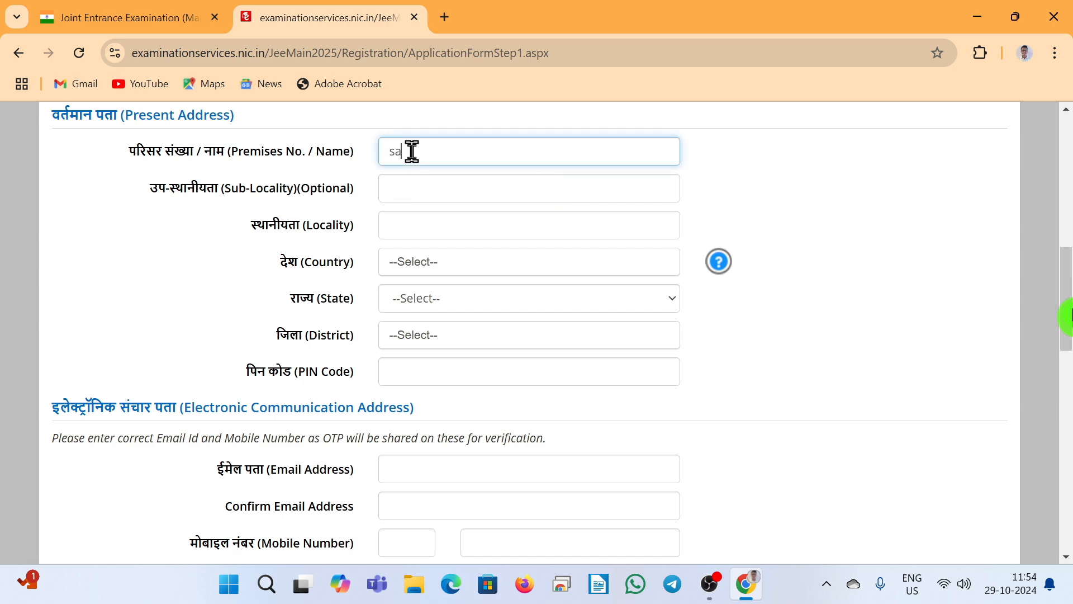
type("sadi waLI DHANI")
key("BackSpace")
key("BackSpace")
key("BackSpace")
key("BackSpace")
key("BackSpace")
key("BackSpace")
key("BackSpace")
key("BackSpace")
key("BackSpace")
key("BackSpace")
key("BackSpace")
key("BackSpace")
key("BackSpace")
key("BackSpace")
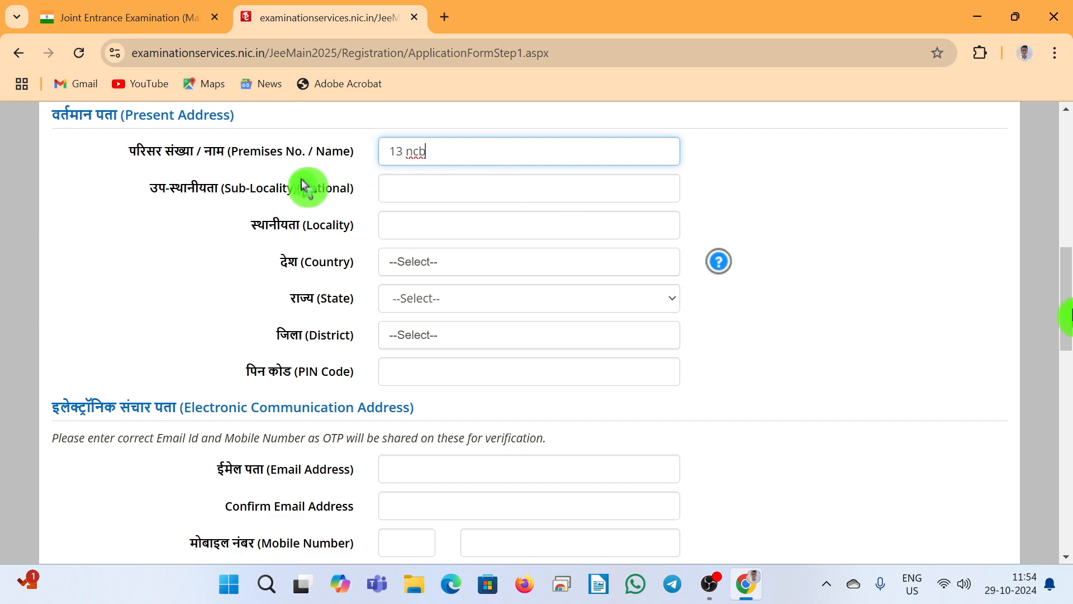
left_click(428, 190)
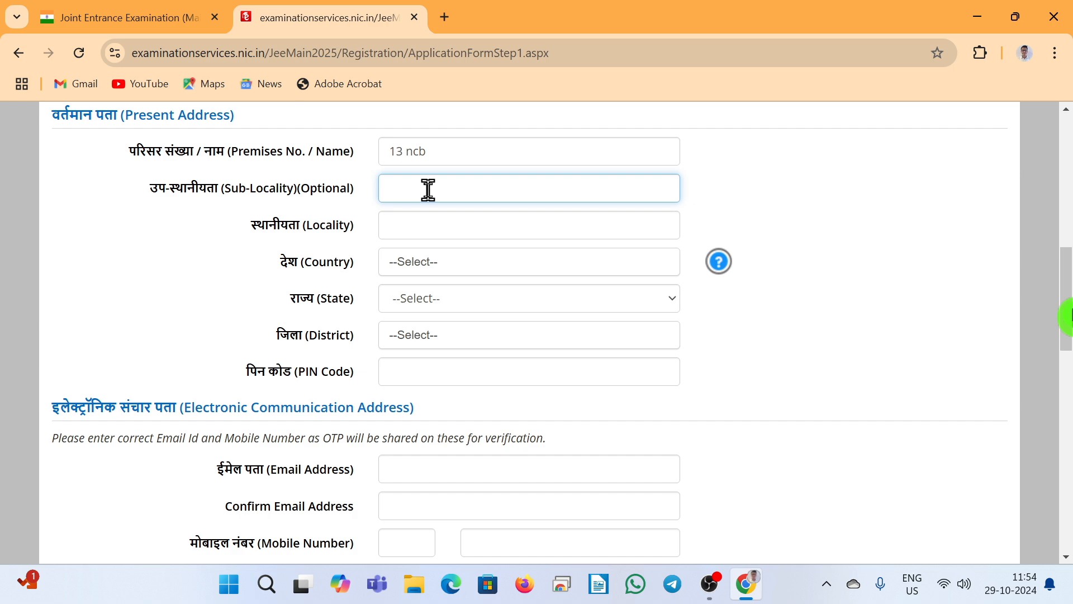
left_click(429, 228)
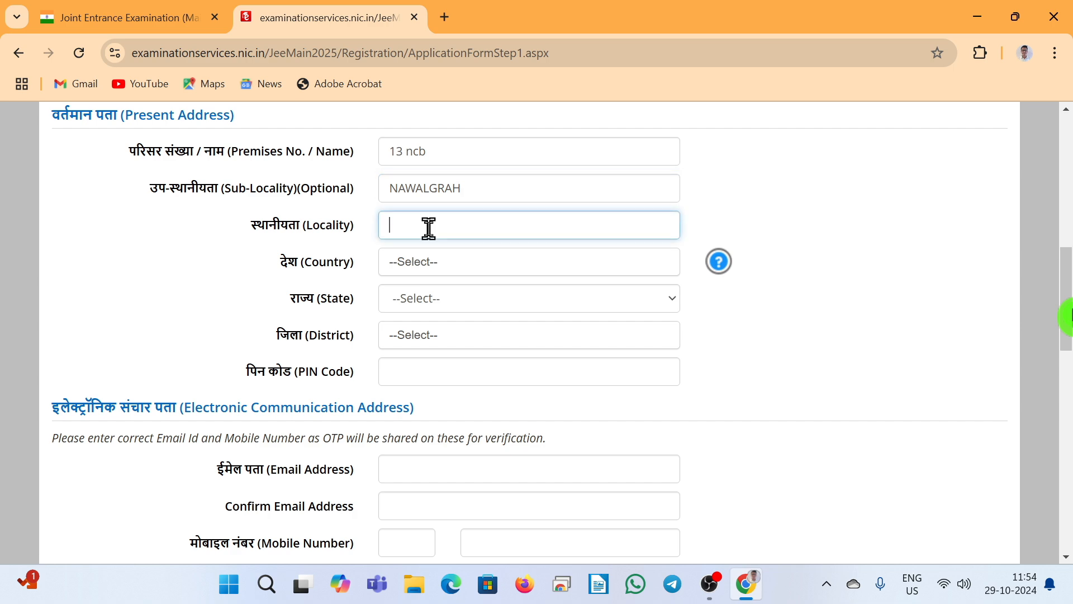
Set the present address country to India and state to RAJASTHAN
left_click(457, 267)
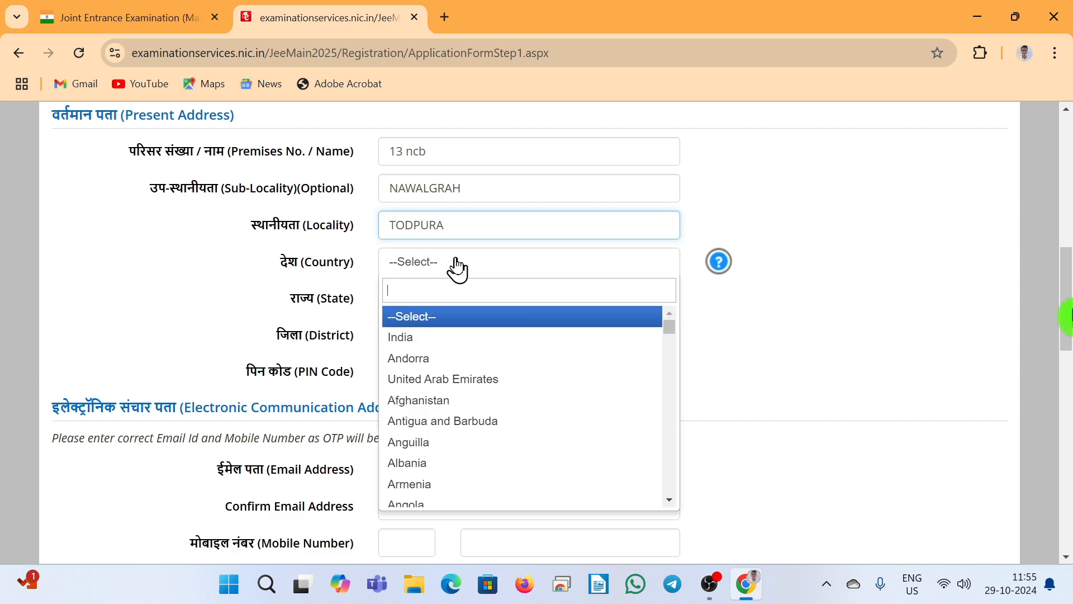
left_click(417, 340)
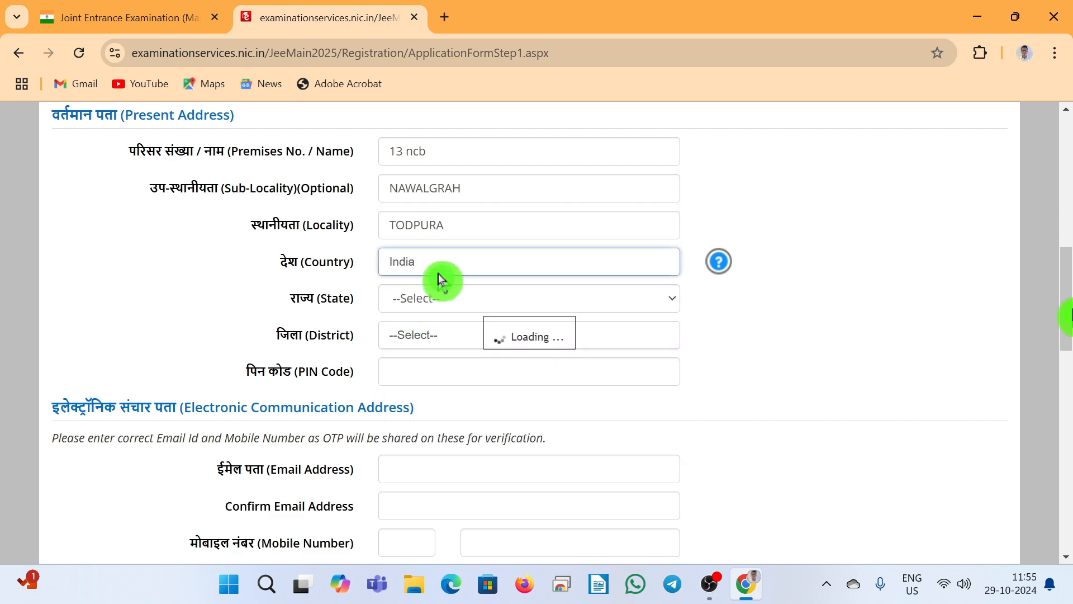
left_click(373, 300)
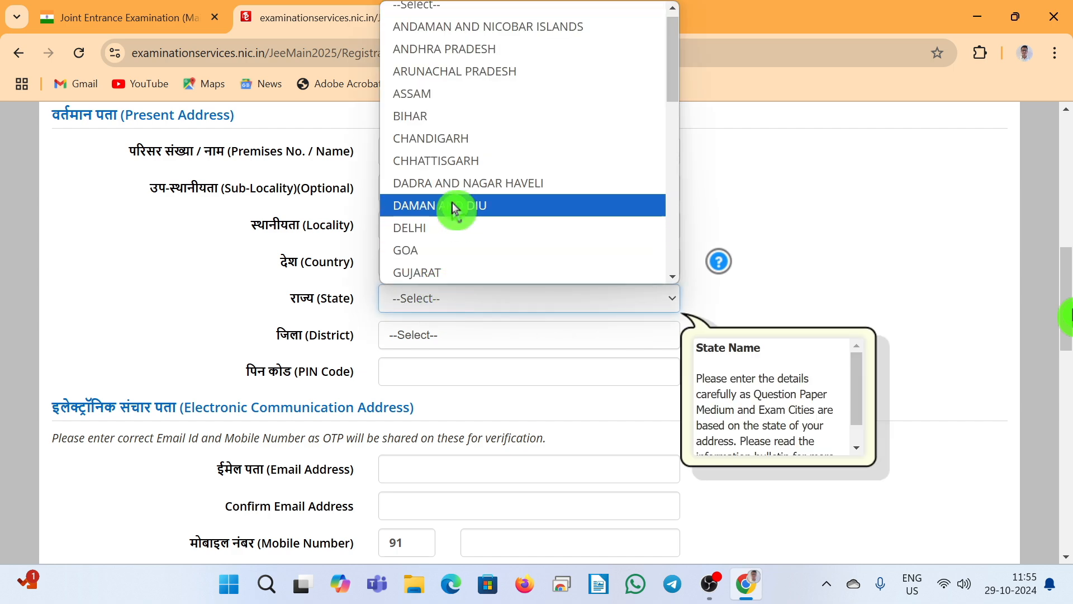
scroll(484, 106, "down", 4)
scroll(484, 106, "down", 4)
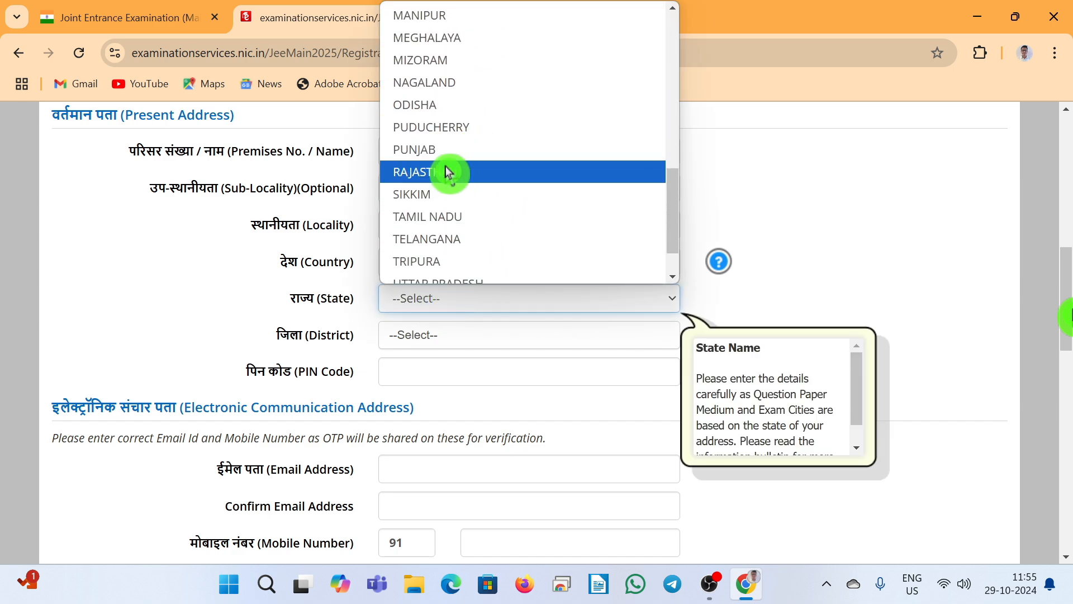
left_click(449, 171)
Choose JHUNJHUNU as the district and enter the address PIN code
left_click(453, 334)
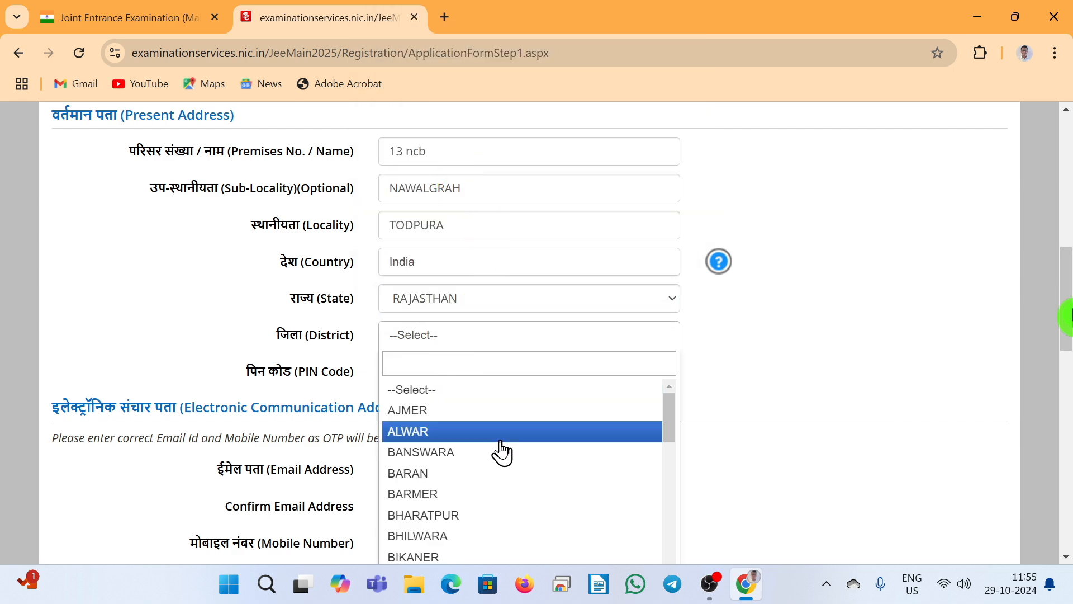
scroll(503, 487, "down", 8)
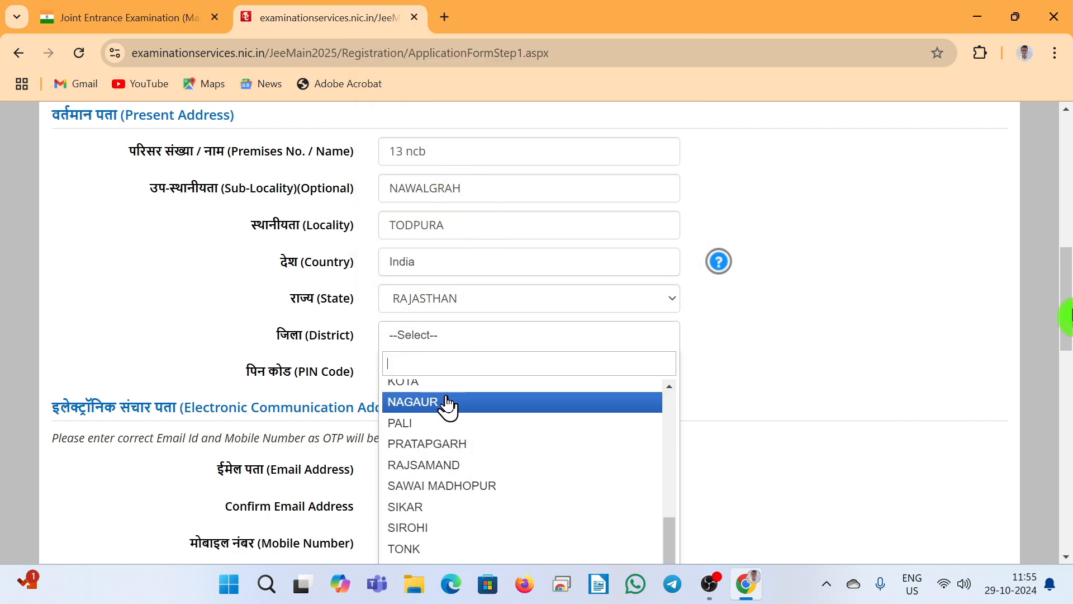
scroll(470, 469, "up", 9)
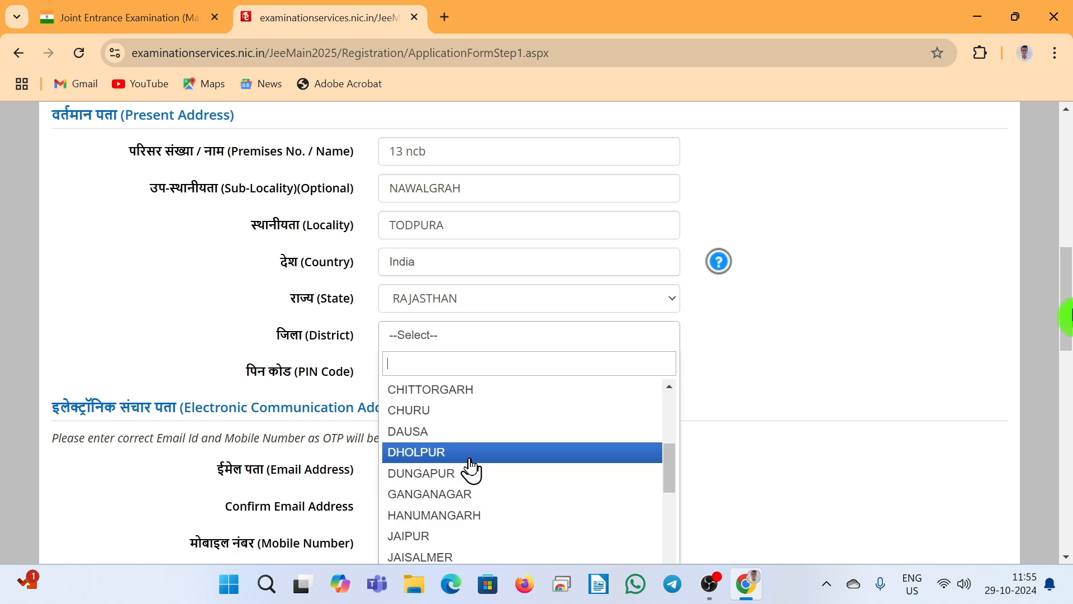
scroll(472, 471, "down", 5)
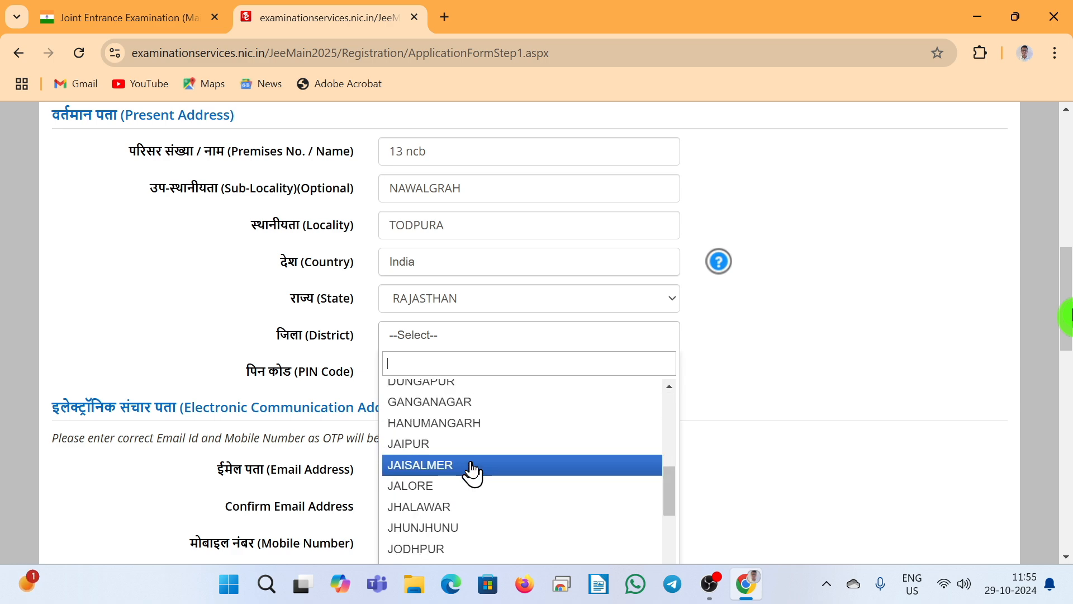
left_click(451, 527)
left_click(527, 375)
type("3333")
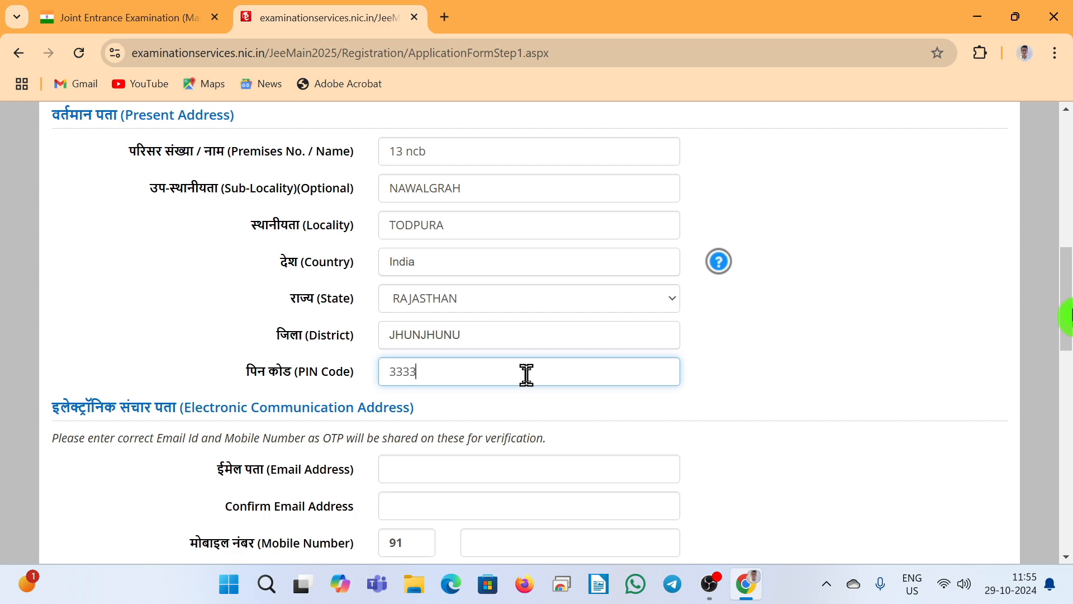
type("03")
Enter the contact e-mail address in Email Address and Confirm Email Address
scroll(554, 323, "down", 3)
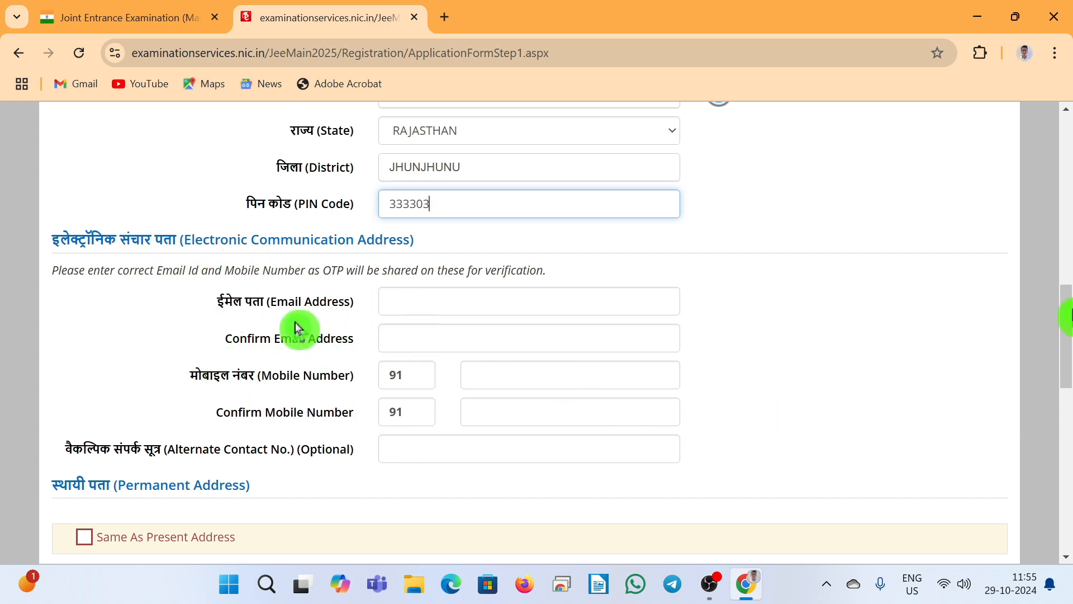
left_click(417, 302)
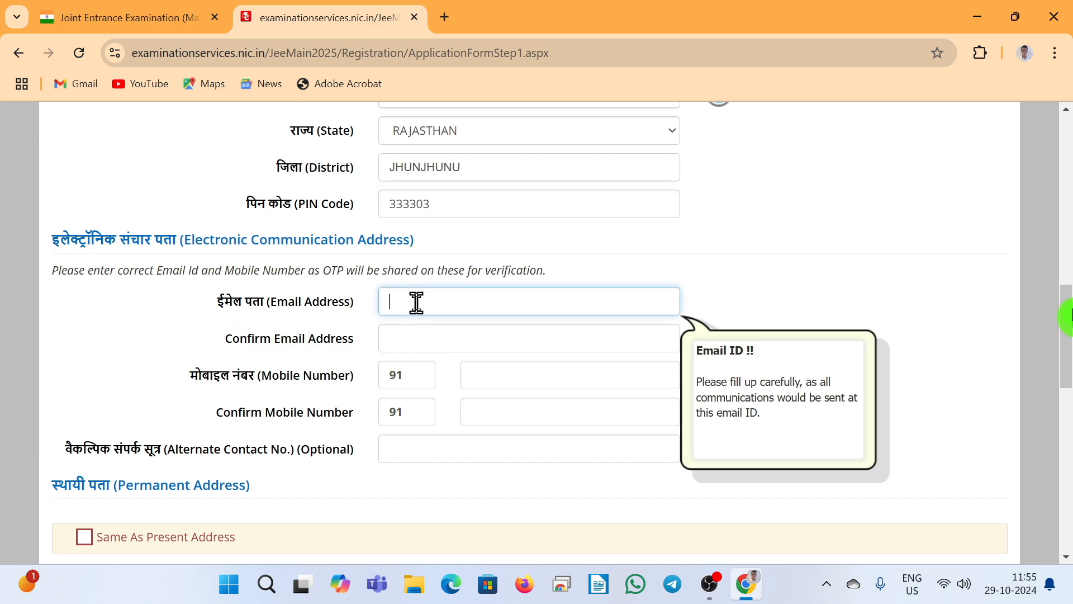
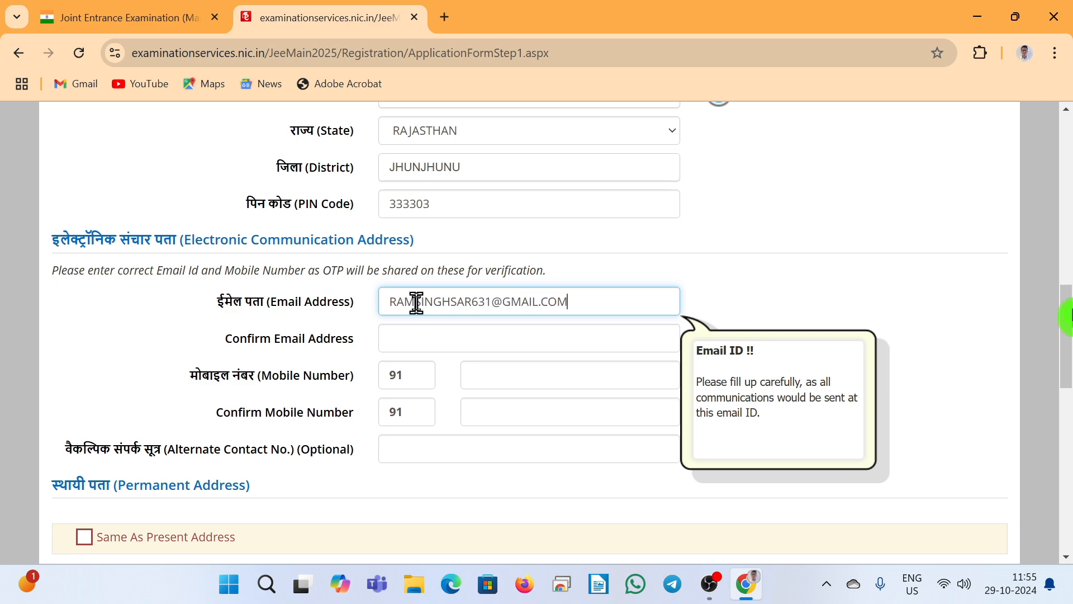
left_click(446, 337)
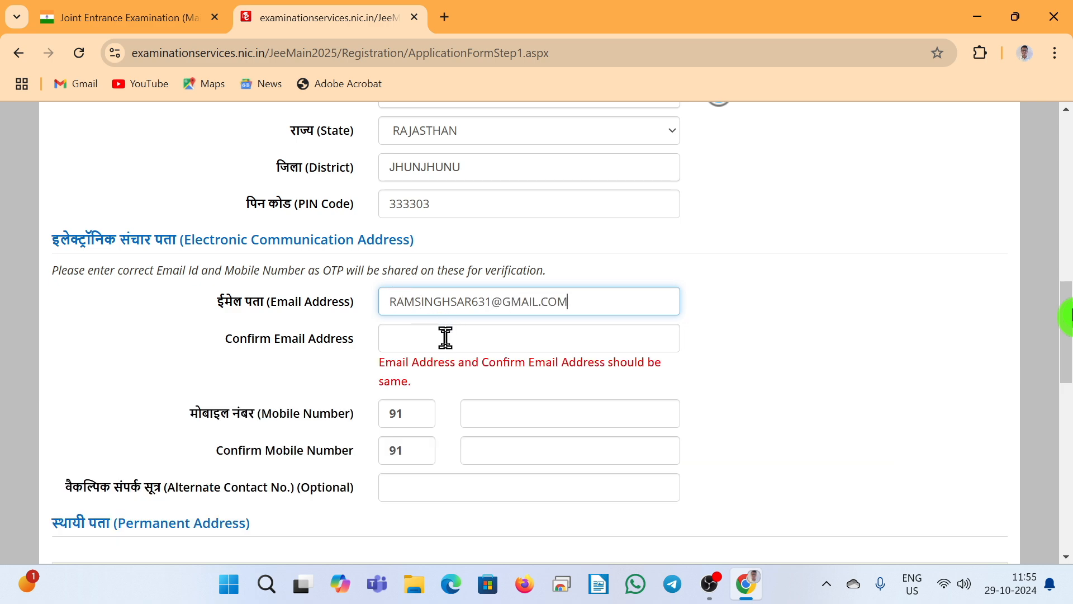
left_click(447, 337)
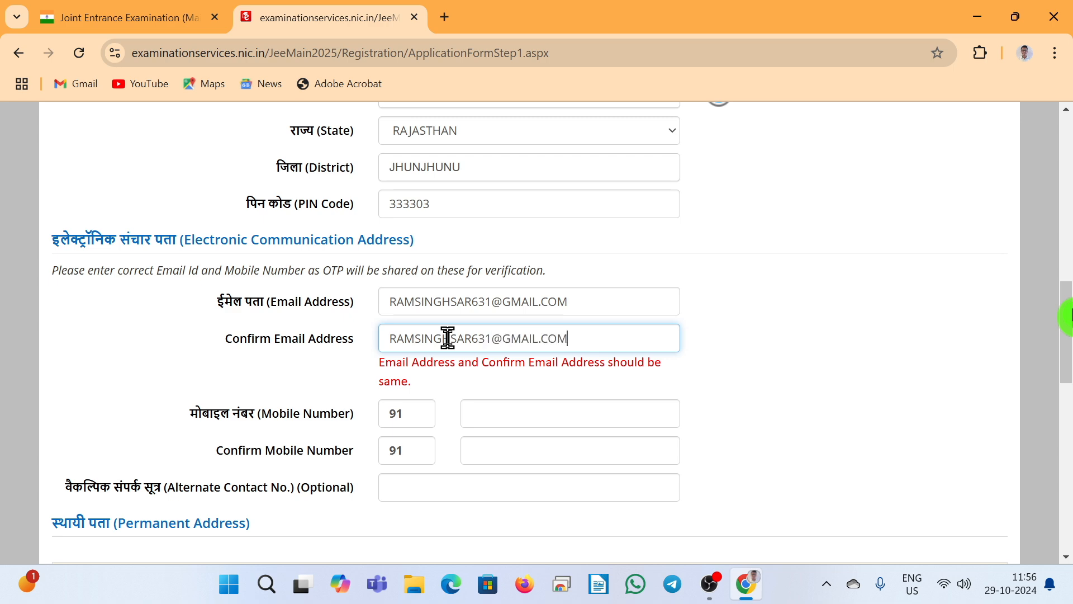
Fill Mobile Number and Confirm Mobile Number from the saved autofill suggestion
left_click(503, 411)
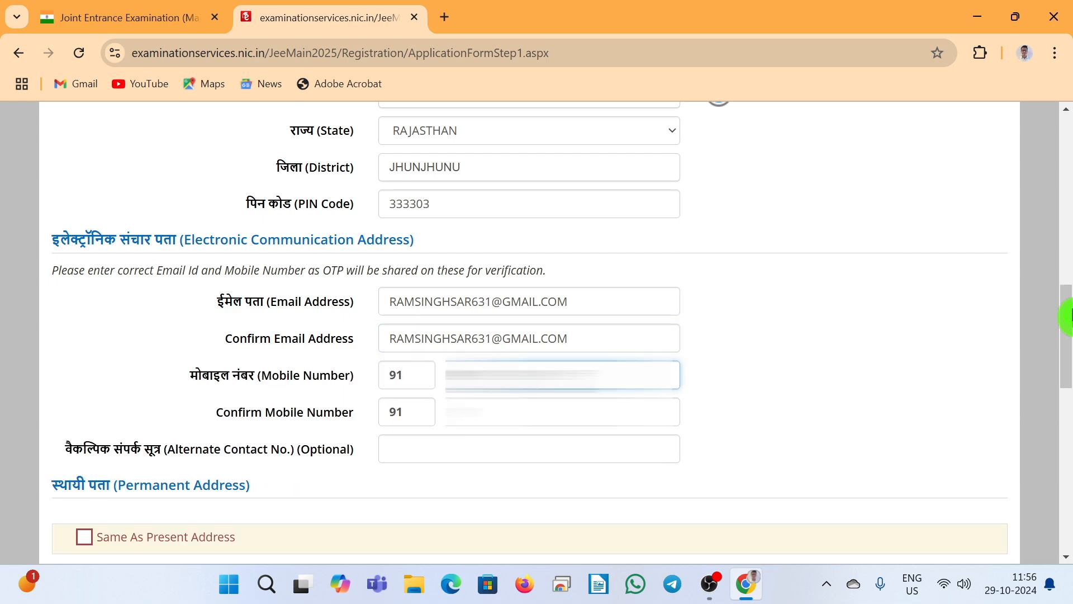
key("Down")
key("Down")
key("Return")
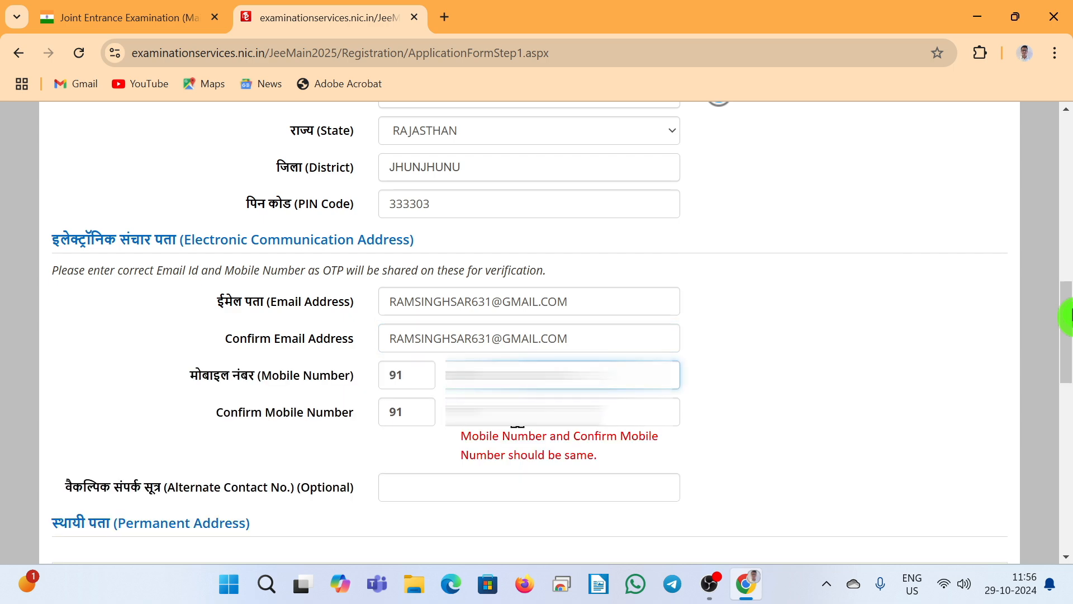
left_click(517, 424)
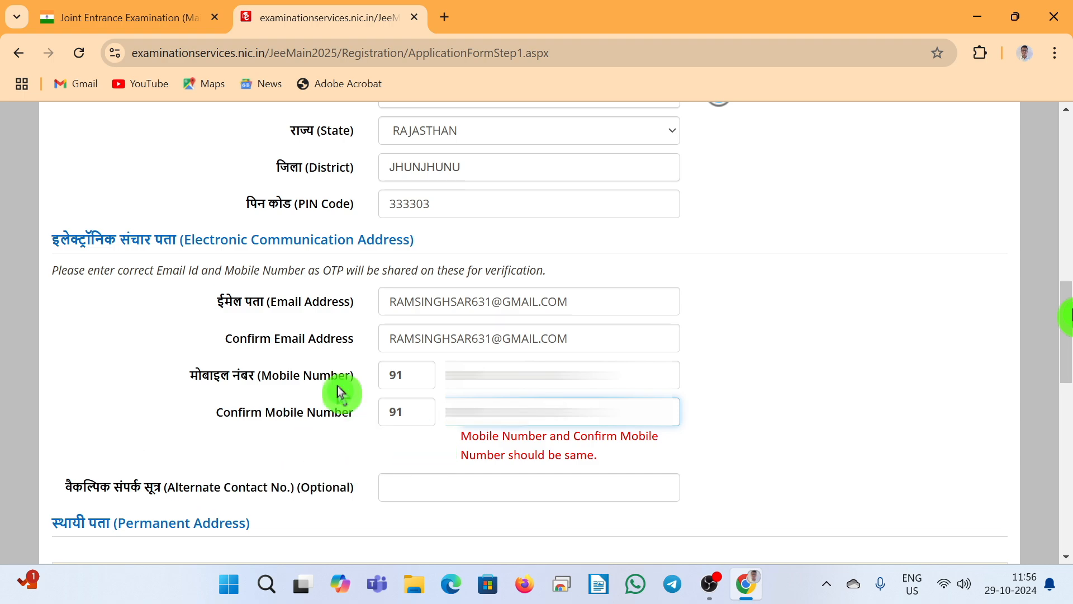
scroll(389, 254, "down", 4)
Use the present address as the permanent address and enter the account password twice
scroll(389, 257, "down", 1)
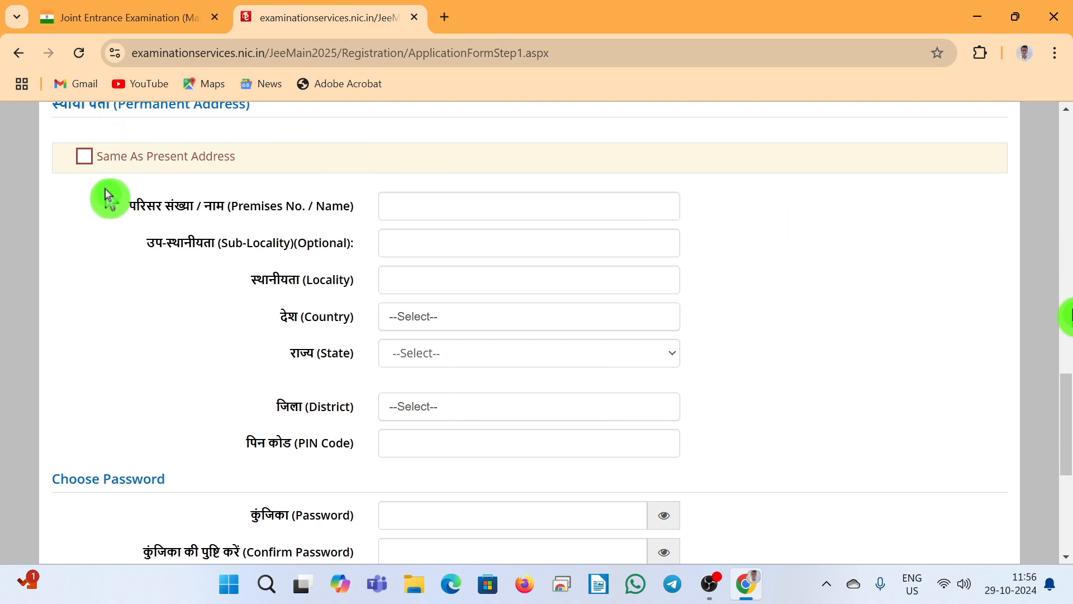
left_click(87, 161)
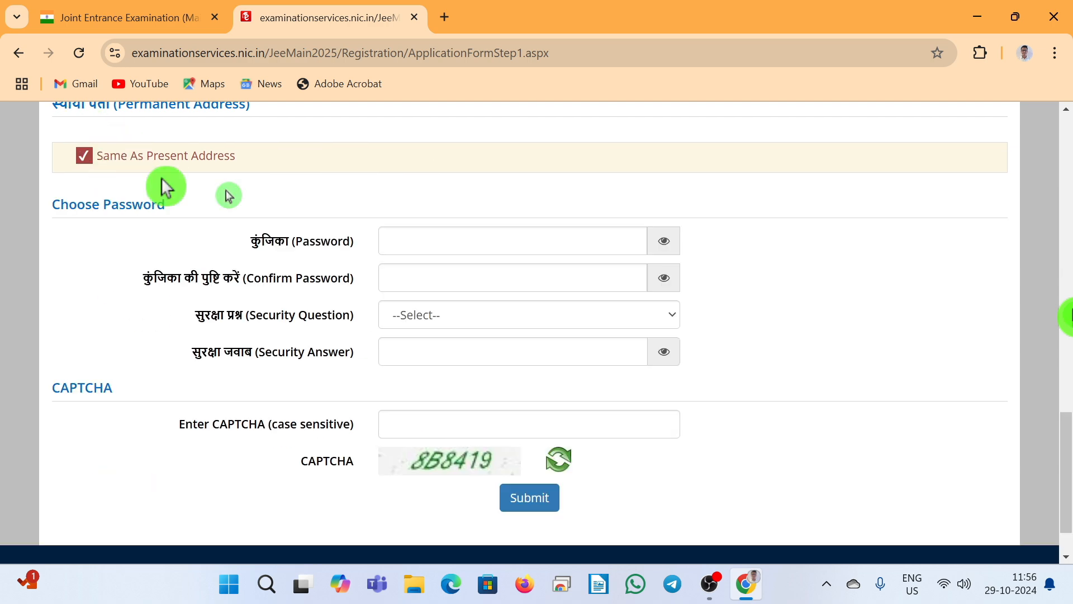
left_click(451, 246)
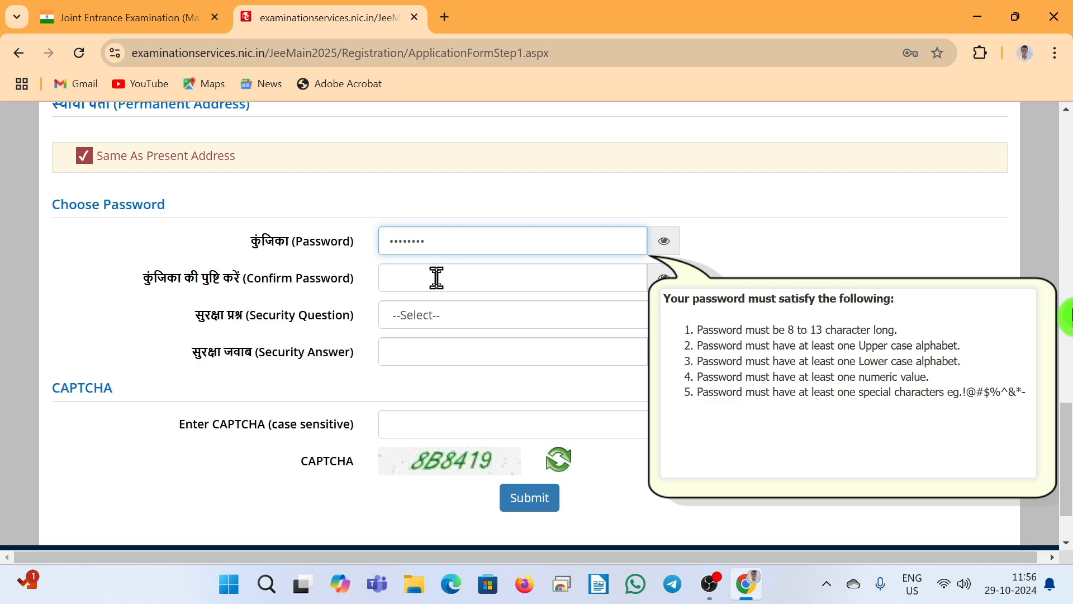
left_click(437, 278)
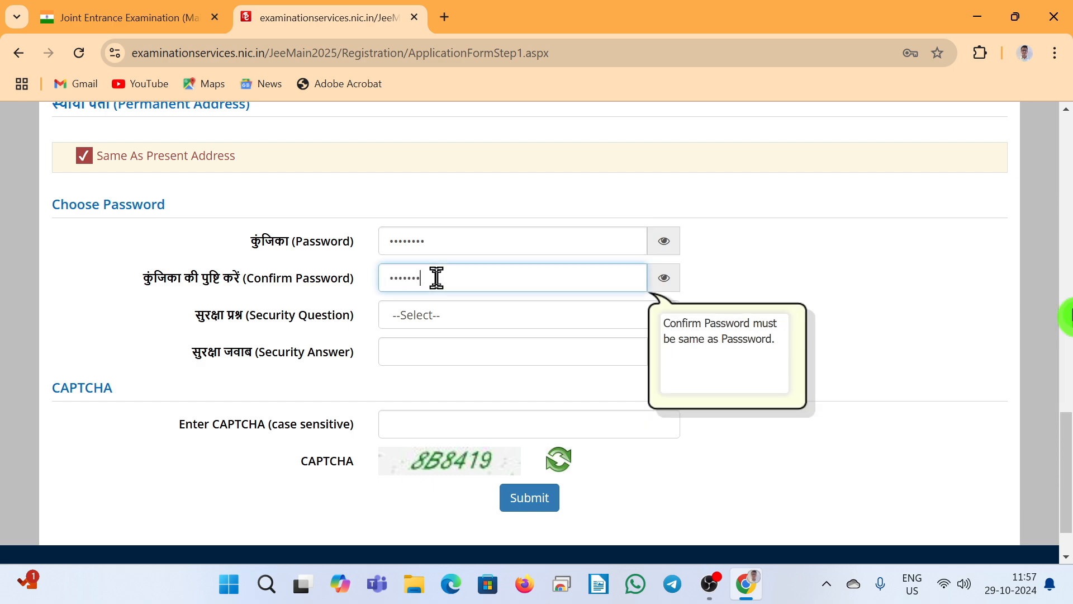
Choose the favourite sport security question, enter its answer and the CAPTCHA, and submit
left_click(448, 323)
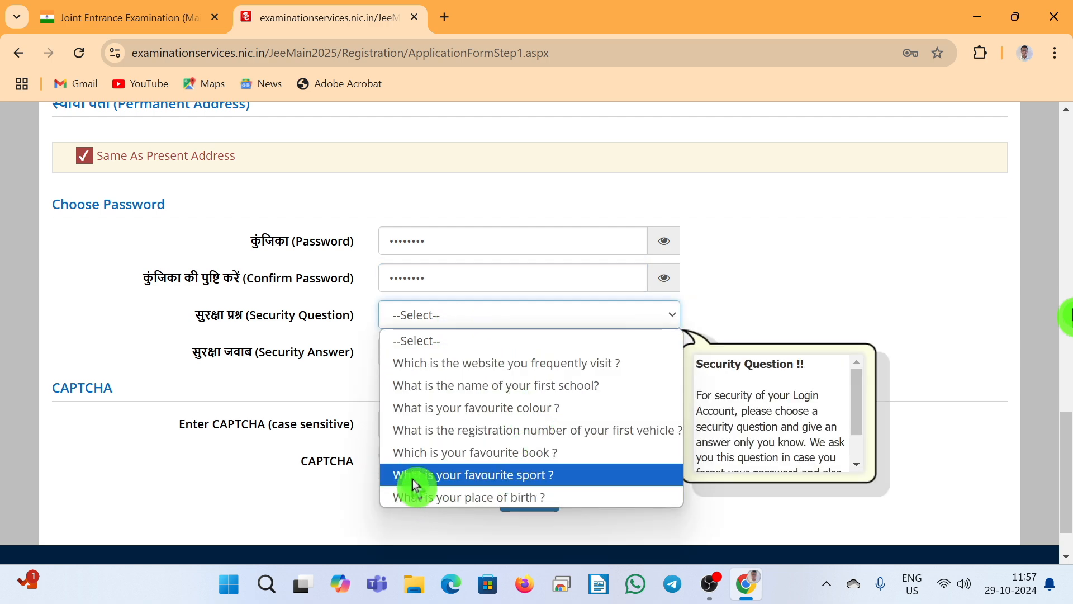
left_click(522, 477)
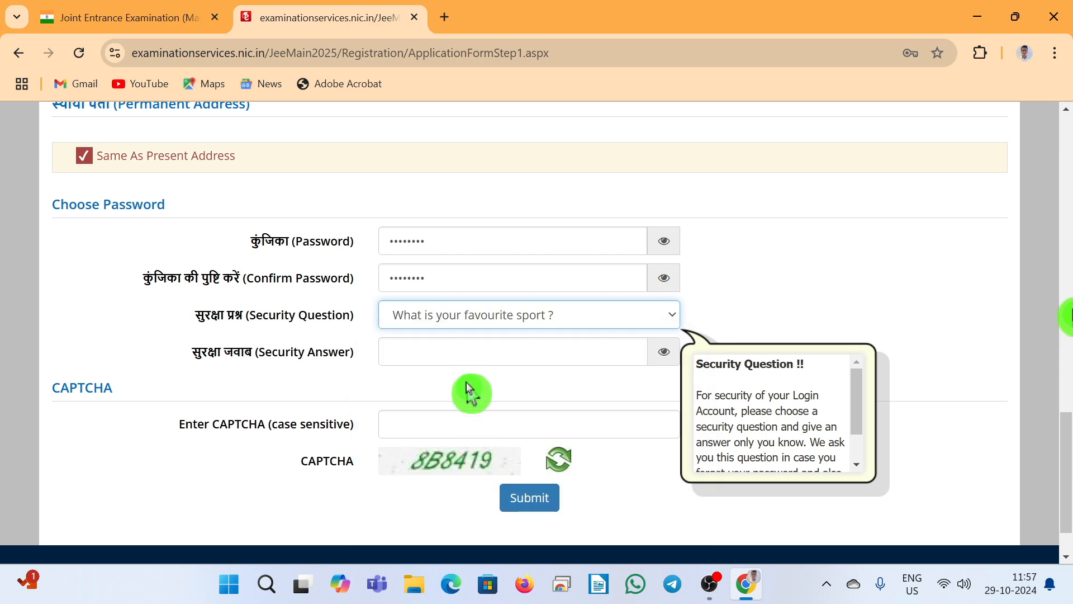
left_click(444, 353)
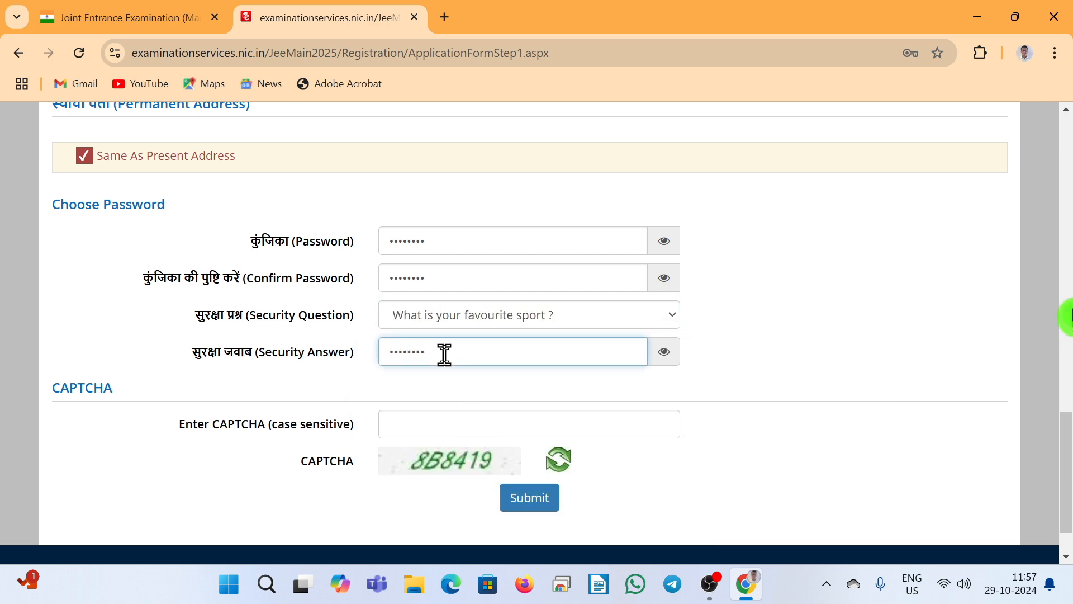
left_click(470, 424)
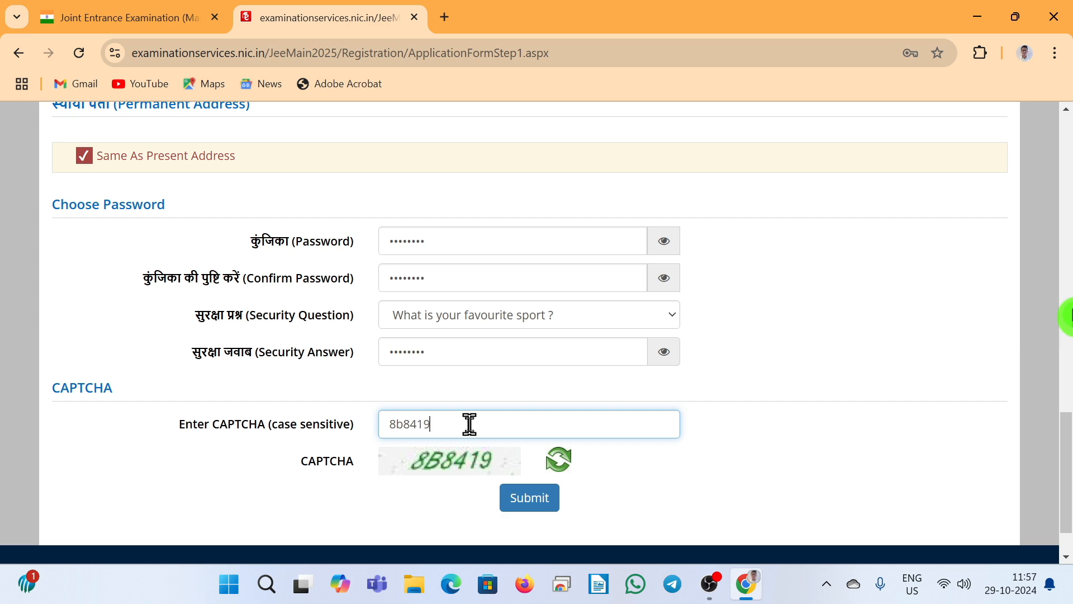
left_click(532, 489)
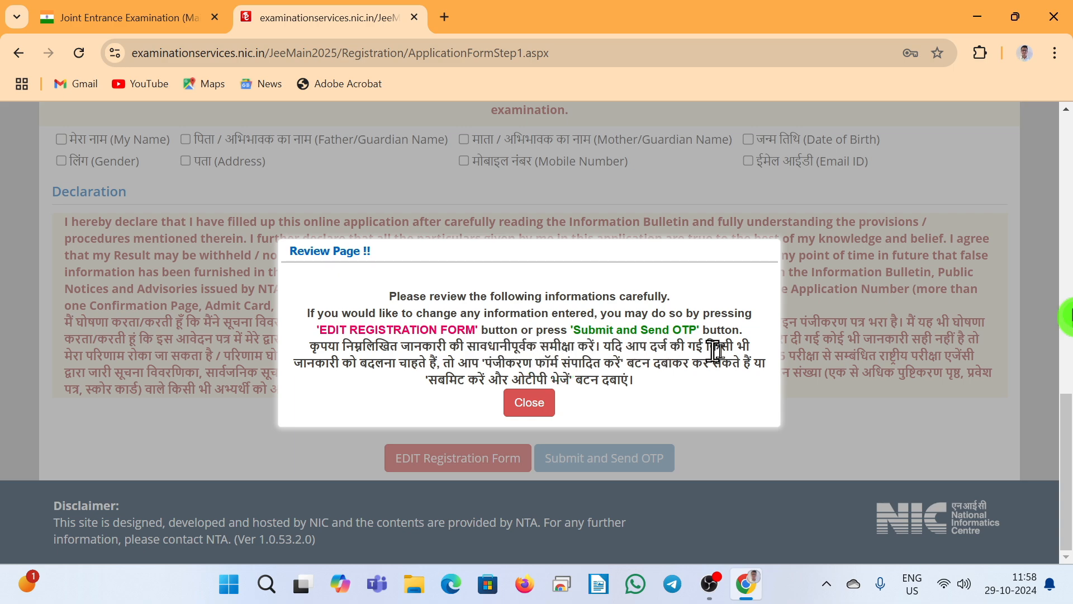
Dismiss the review notice and verify My Name, Father/Guardian Name, Mother/Guardian Name and Date of Birth
left_click(529, 402)
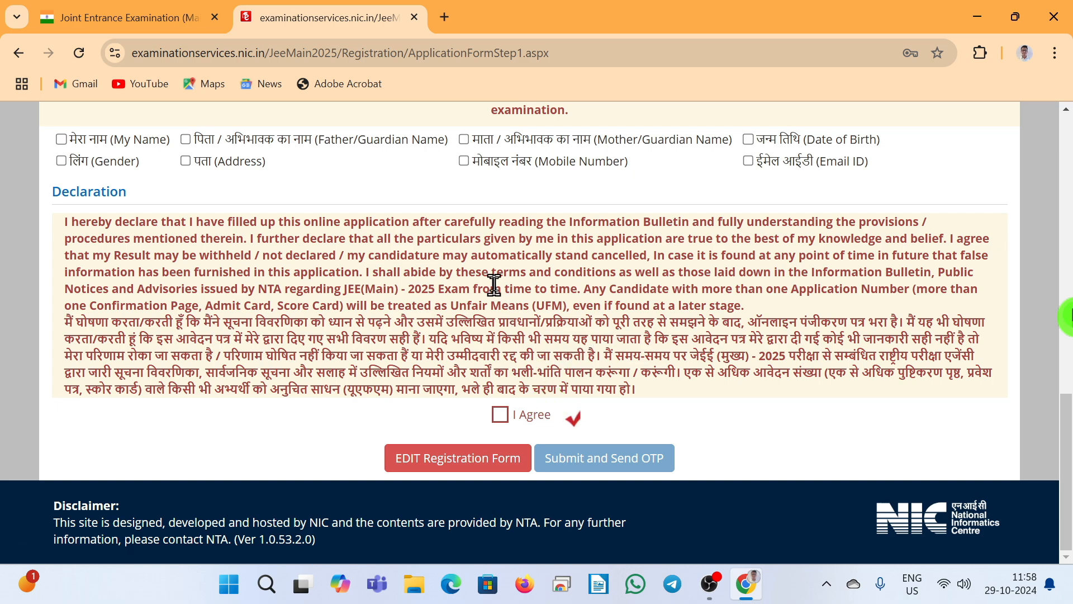
scroll(492, 282, "up", 4)
scroll(492, 282, "up", 2)
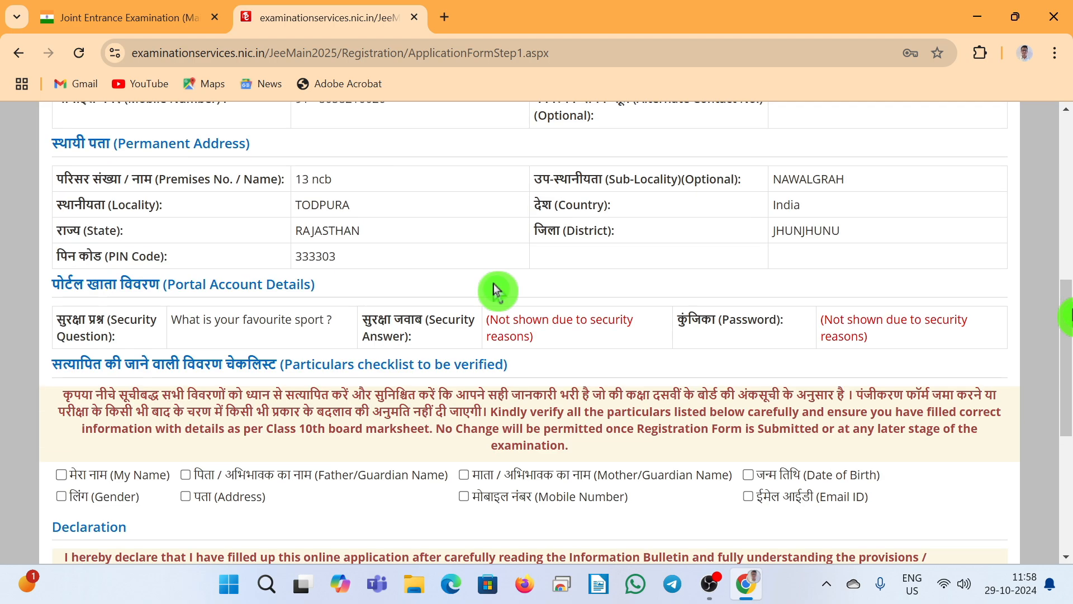
scroll(495, 290, "up", 9)
scroll(495, 290, "down", 12)
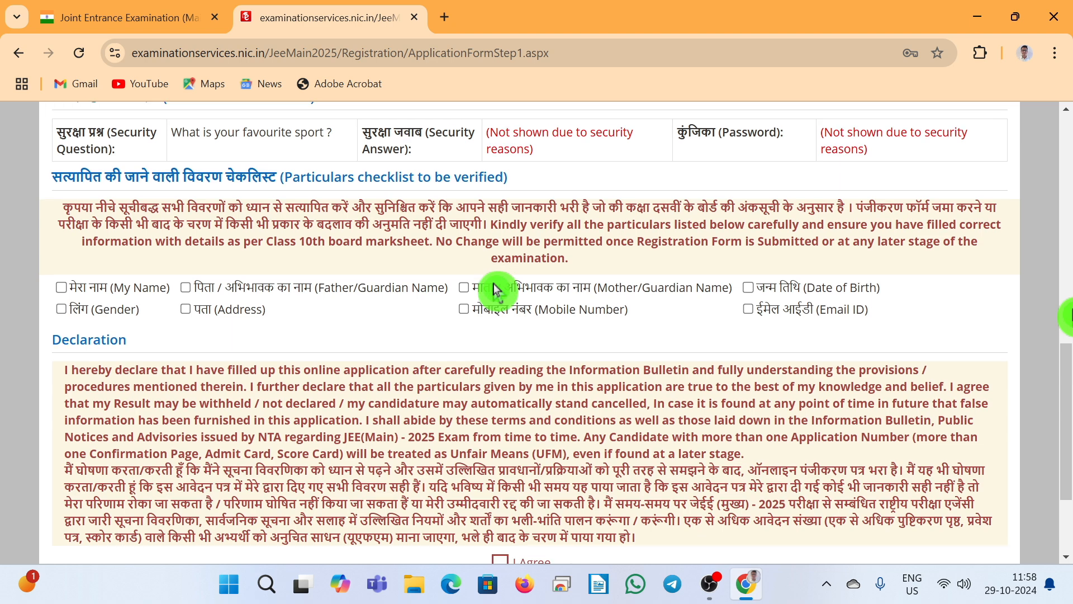
scroll(495, 290, "down", 2)
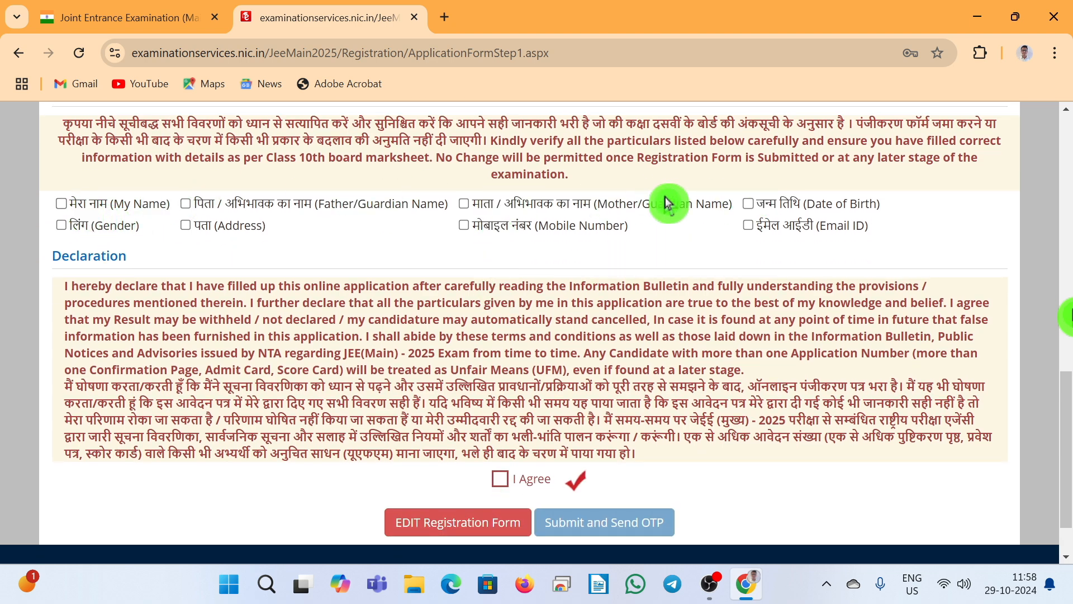
scroll(295, 233, "up", 2)
scroll(149, 268, "down", 2)
left_click(61, 204)
left_click(185, 204)
left_click(463, 205)
left_click(747, 205)
Verify Gender, Address, Mobile Number and Email ID, and tick the I Agree declaration
left_click(62, 225)
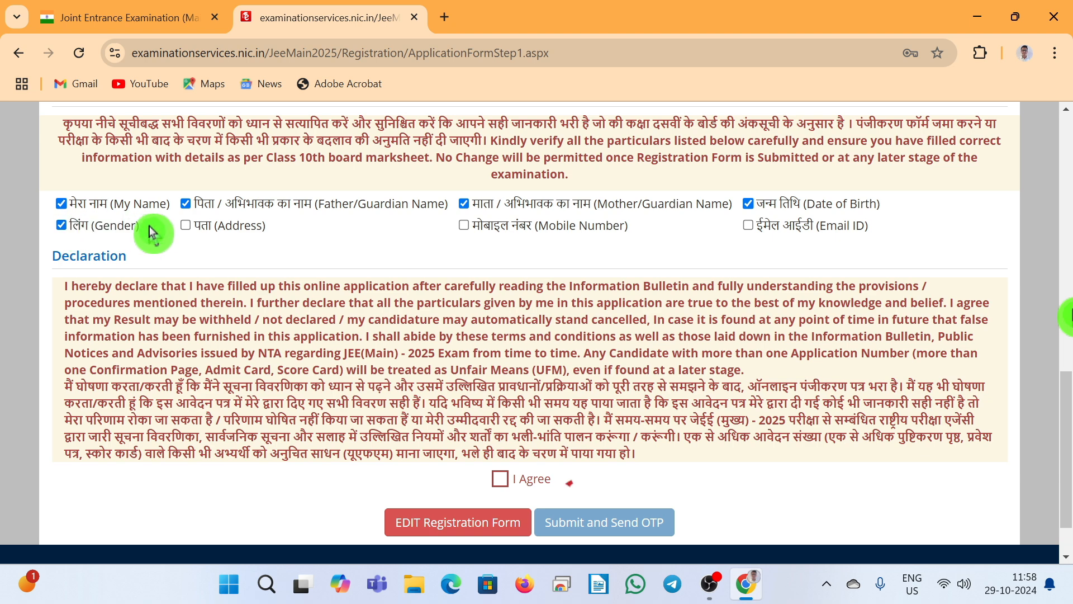
left_click(185, 225)
left_click(464, 225)
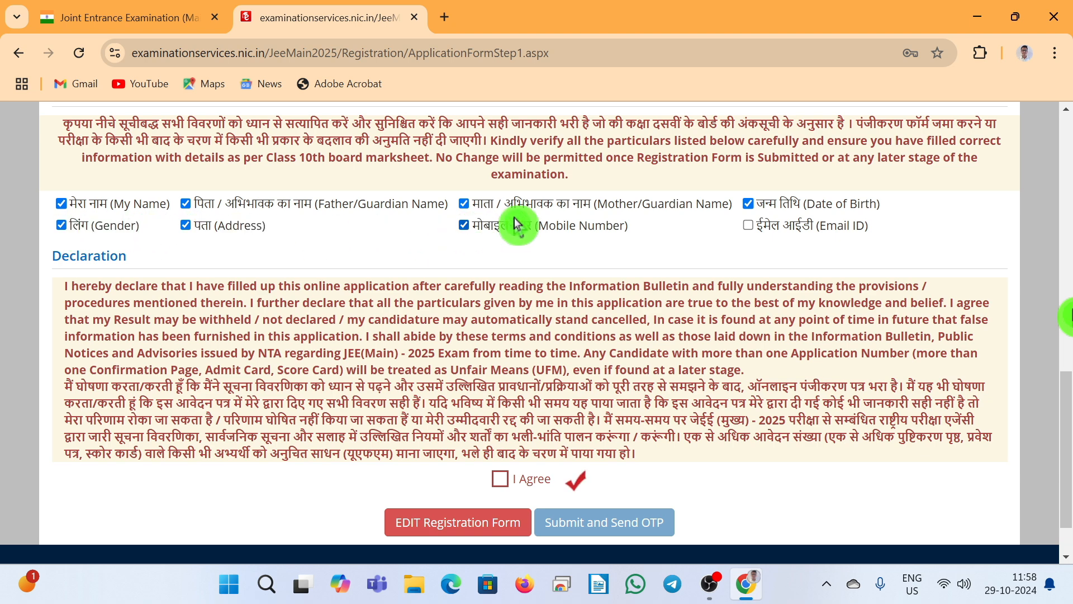
left_click(748, 225)
left_click(519, 475)
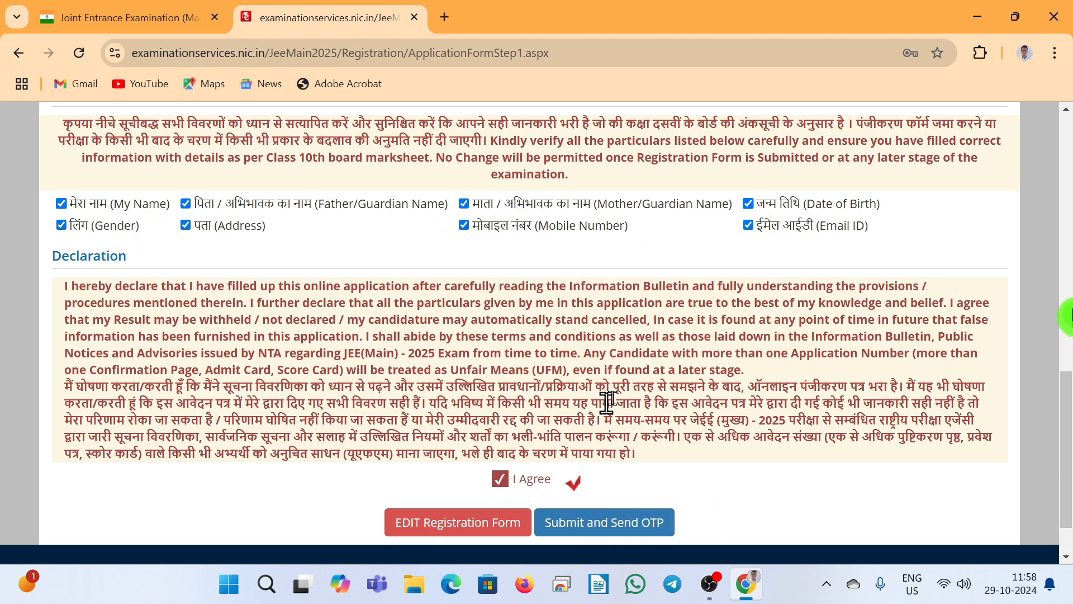
Submit the form via Send OTP, confirm Yes, and enter the six-digit mobile OTP to complete registration
left_click(587, 526)
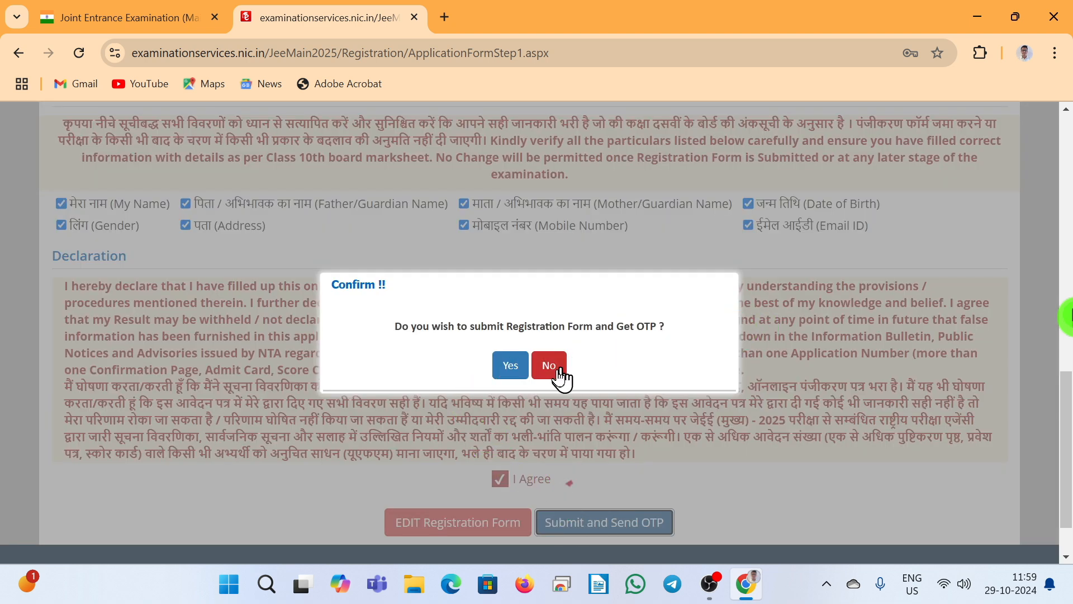
left_click(510, 366)
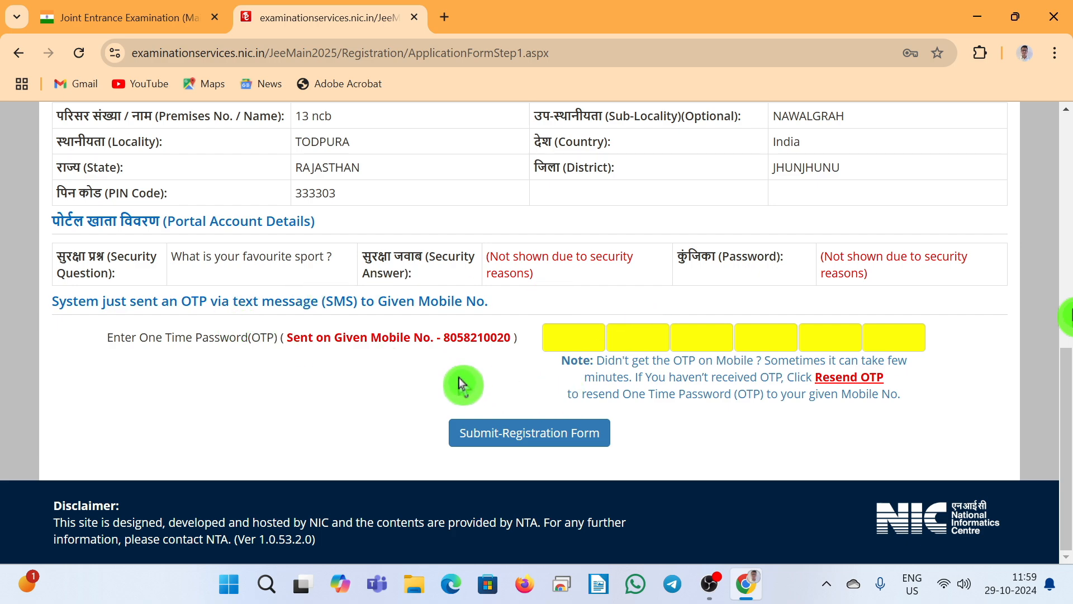
left_click(576, 333)
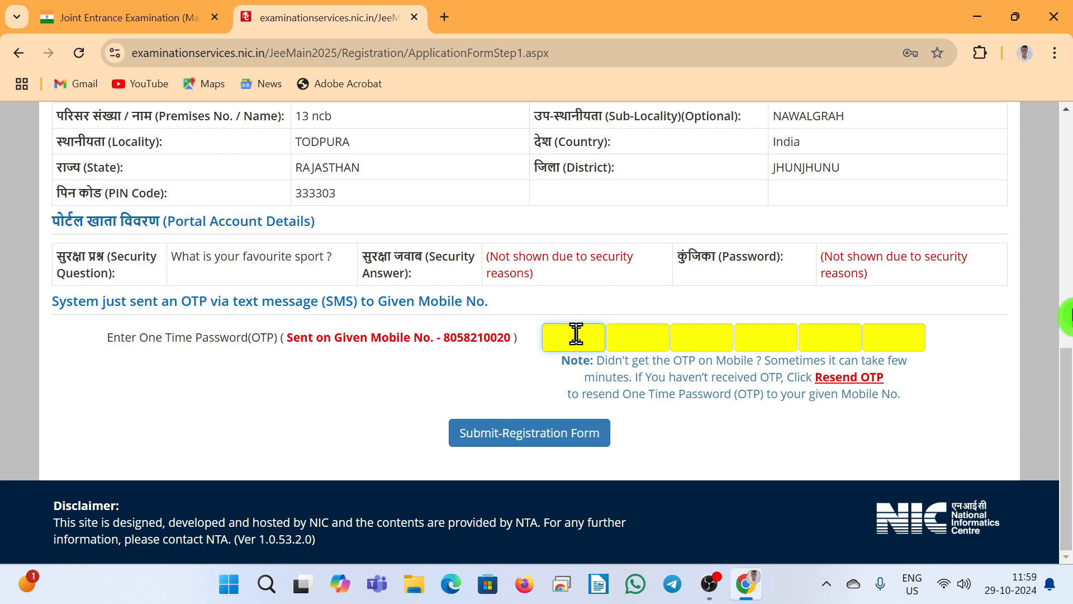
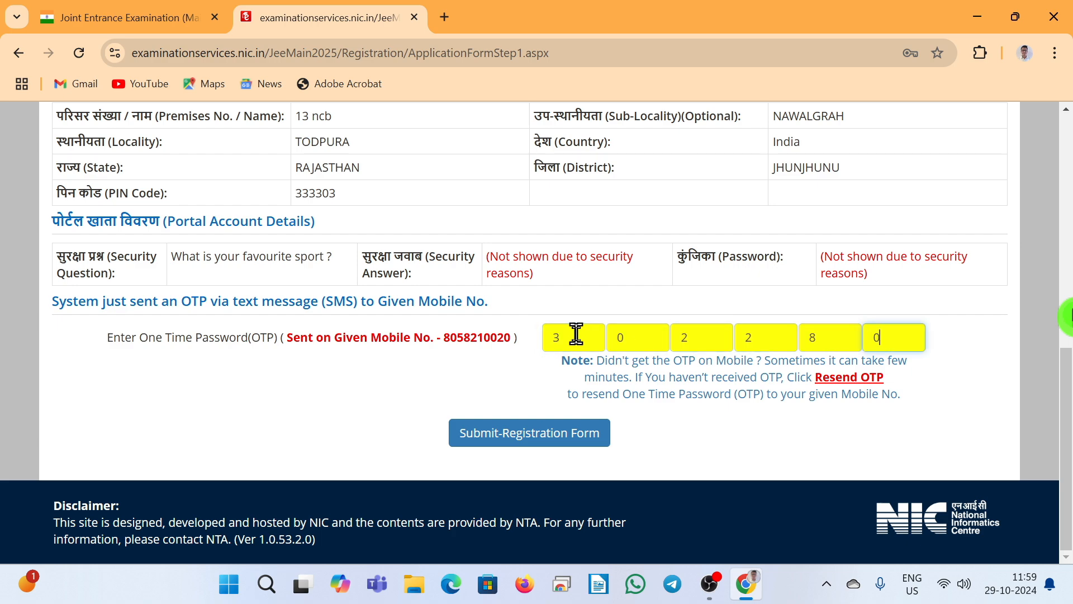
left_click(544, 443)
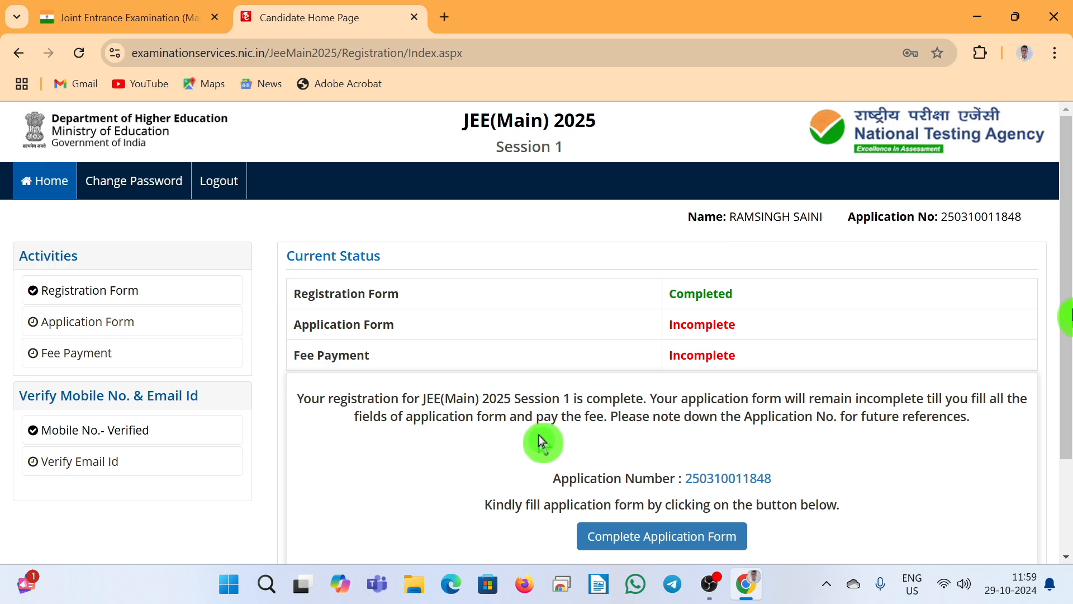
Note the issued application number and go to Complete Application Form to view section statuses
left_click_drag(688, 482, 785, 482)
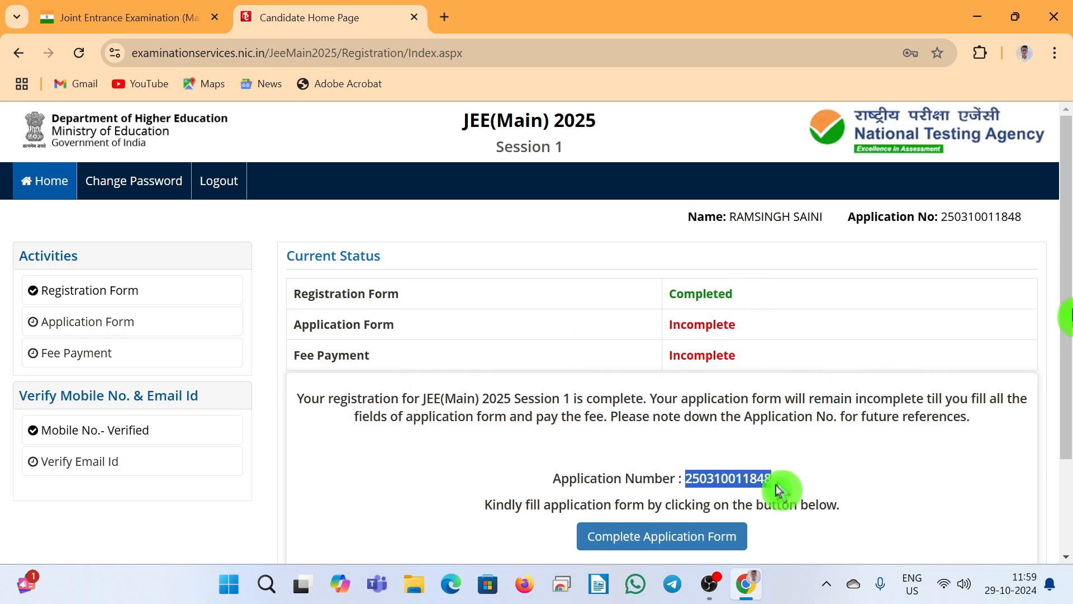
left_click(673, 538)
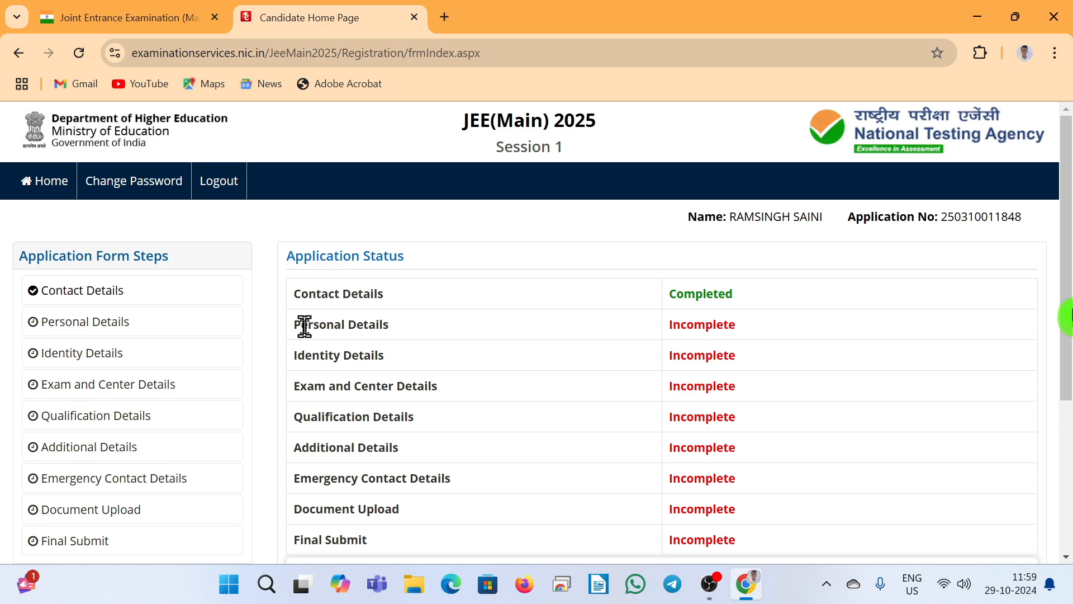
scroll(489, 325, "down", 1)
scroll(489, 324, "down", 1)
scroll(335, 316, "up", 2)
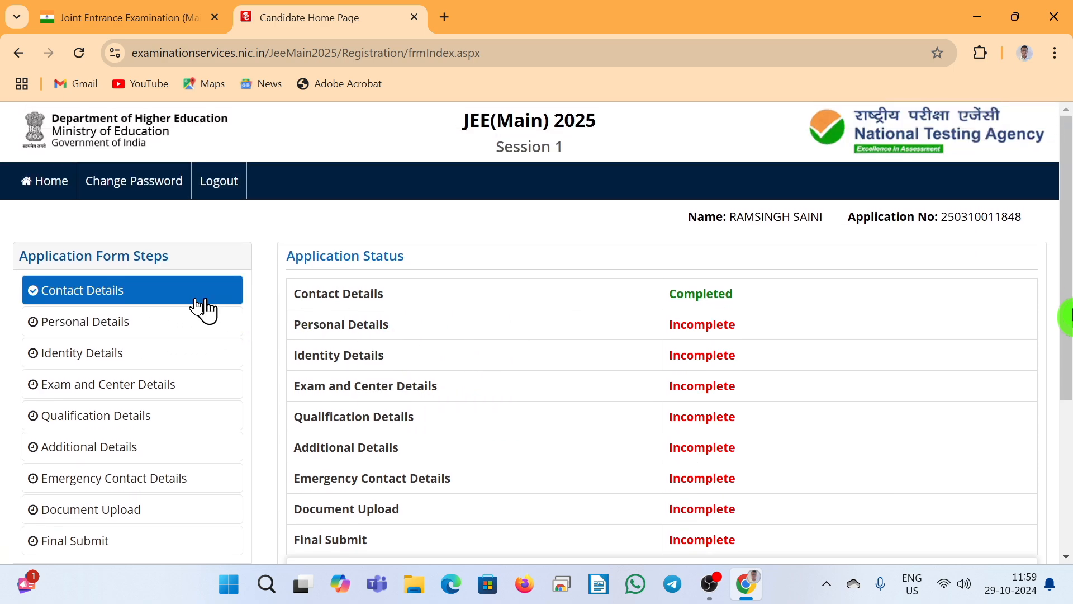
Open the Personal Details section and set Nationality to Indian
left_click(125, 324)
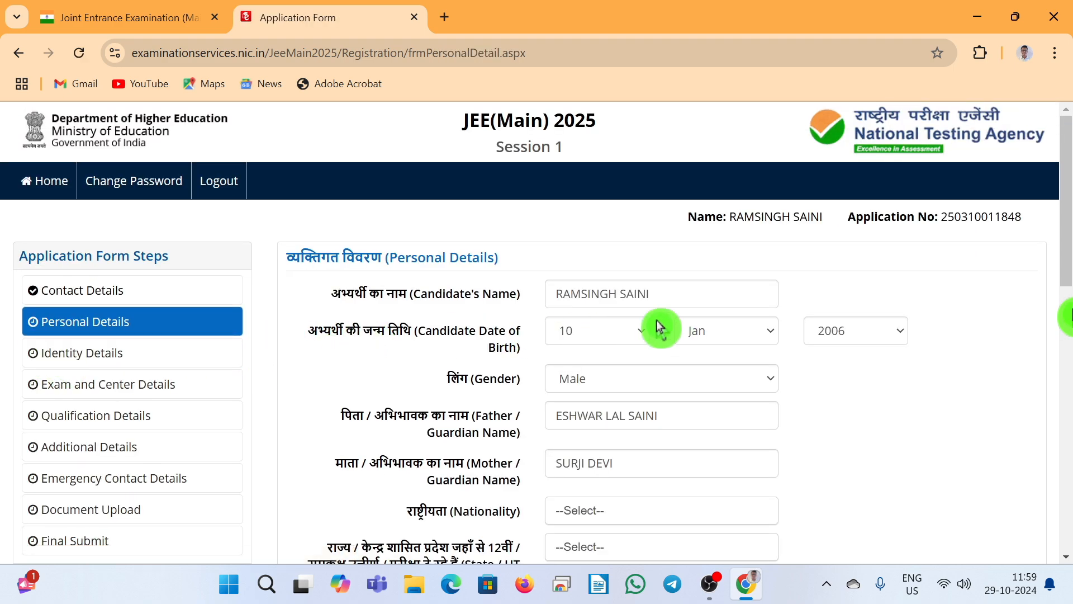
scroll(659, 327, "down", 1)
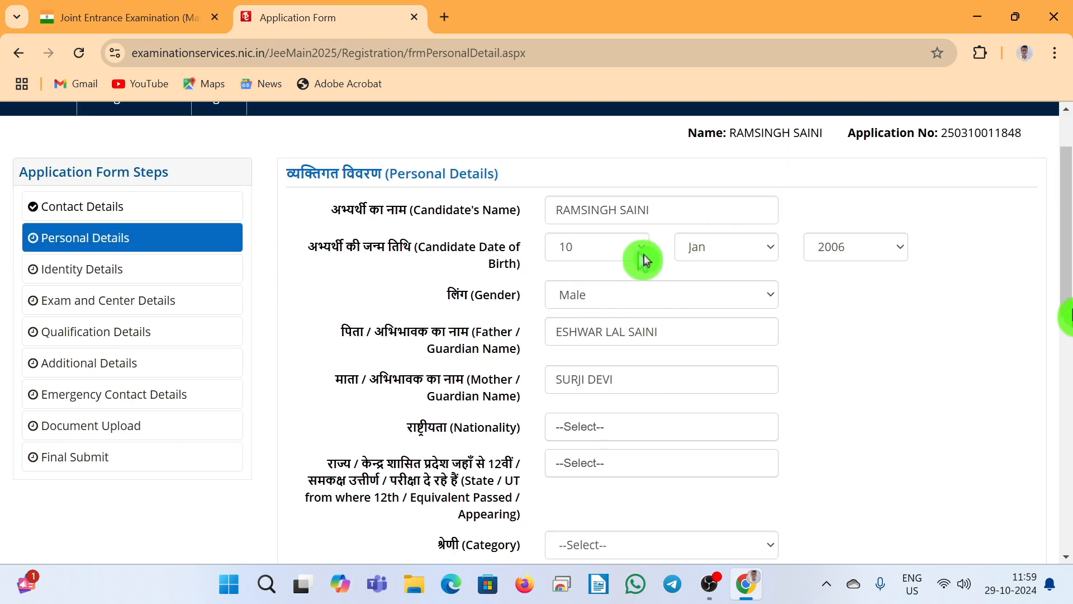
scroll(721, 257, "down", 2)
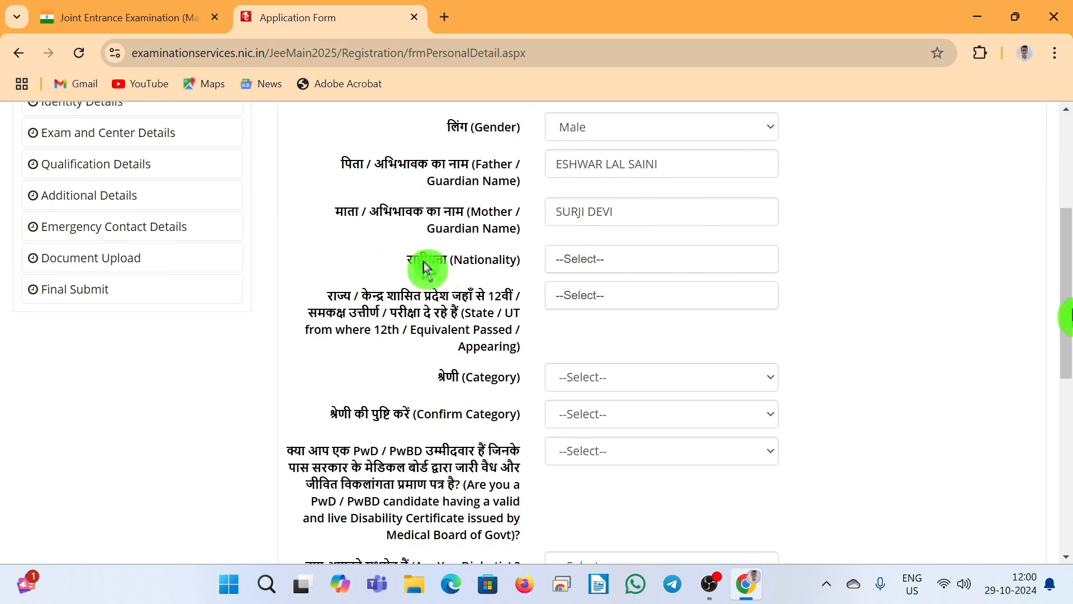
left_click(598, 260)
left_click(580, 338)
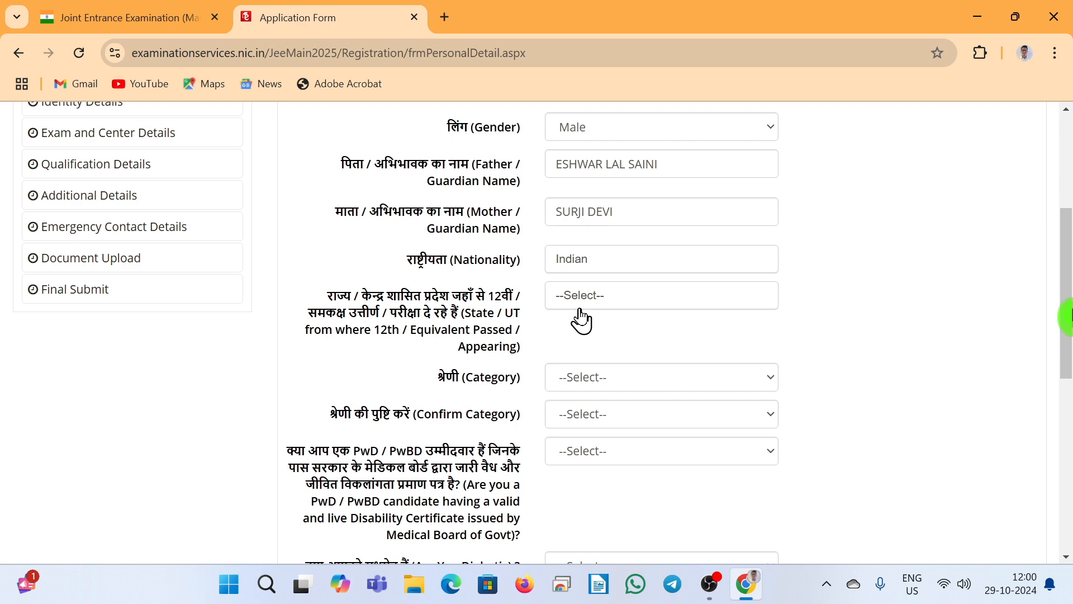
Set 12th-exam state to RAJASTHAN, category and confirmed category to OBC- NCL (Central List), and enter the certificate number
left_click(646, 302)
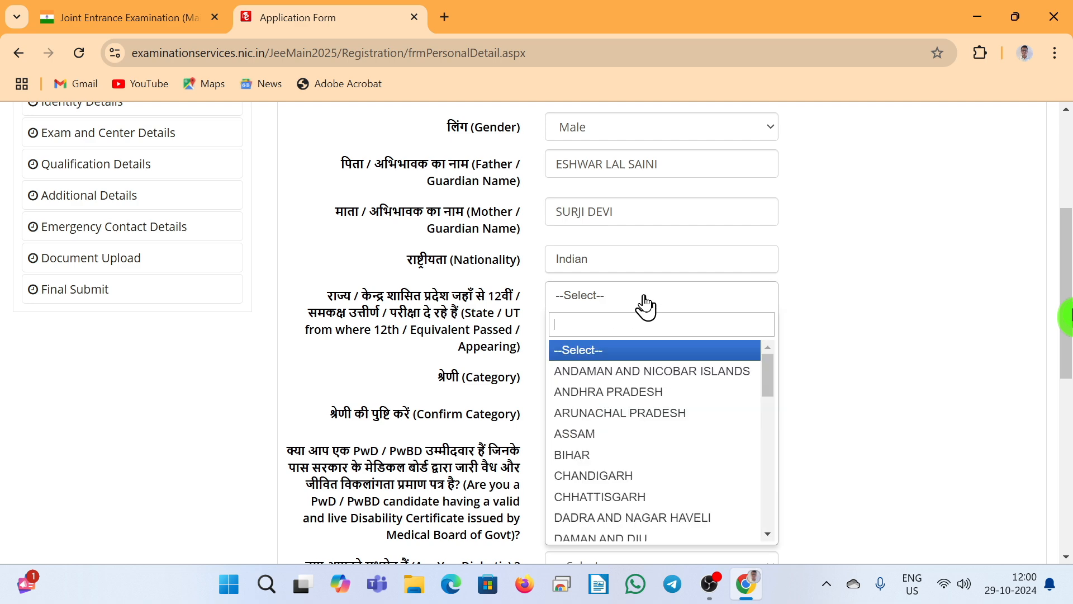
scroll(621, 450, "down", 5)
scroll(623, 442, "down", 5)
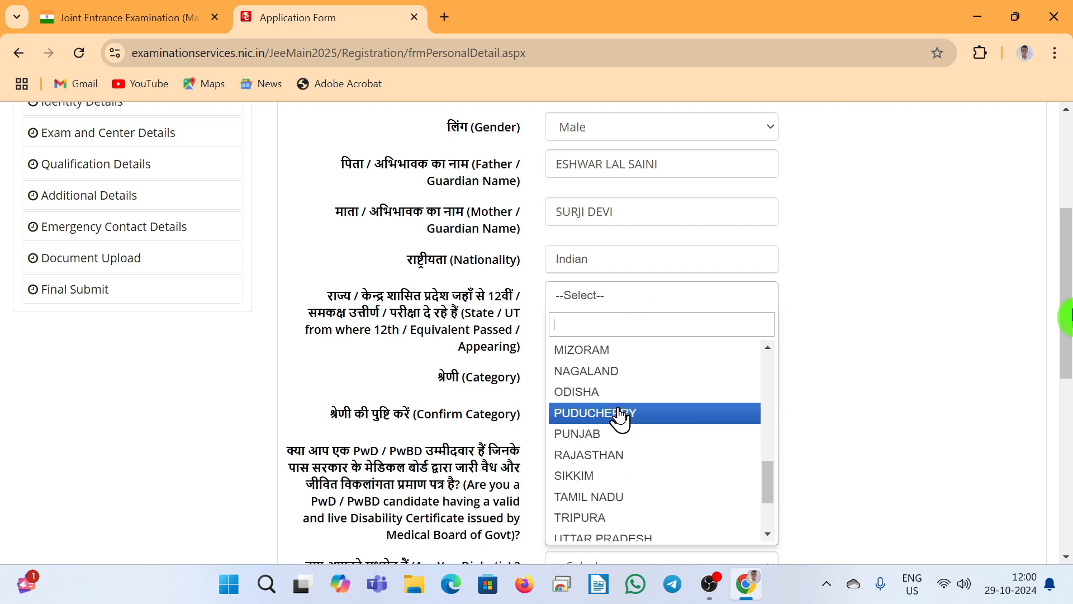
left_click(606, 352)
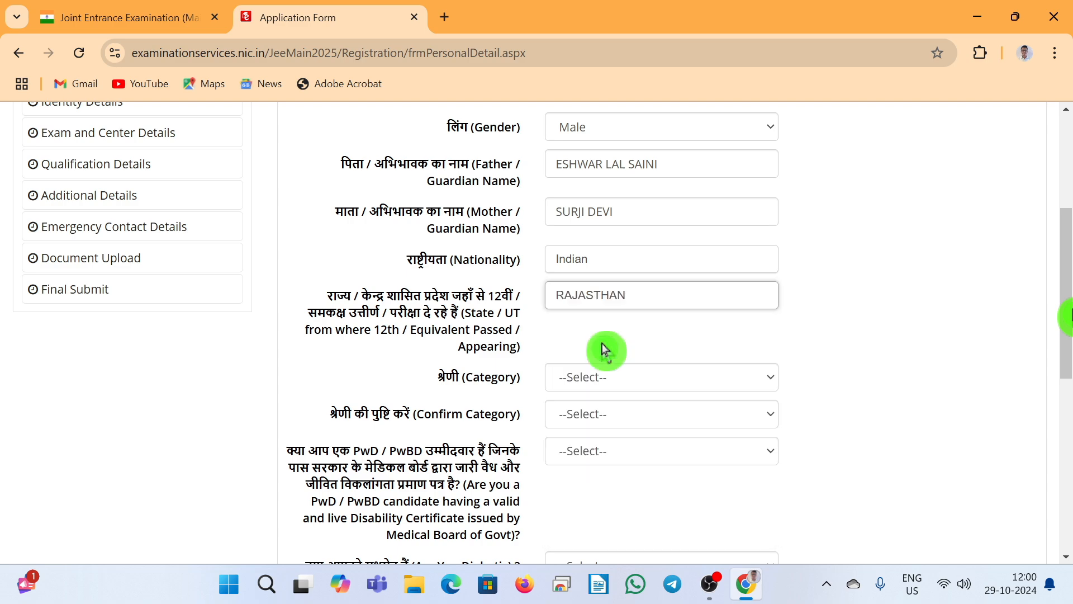
left_click(676, 385)
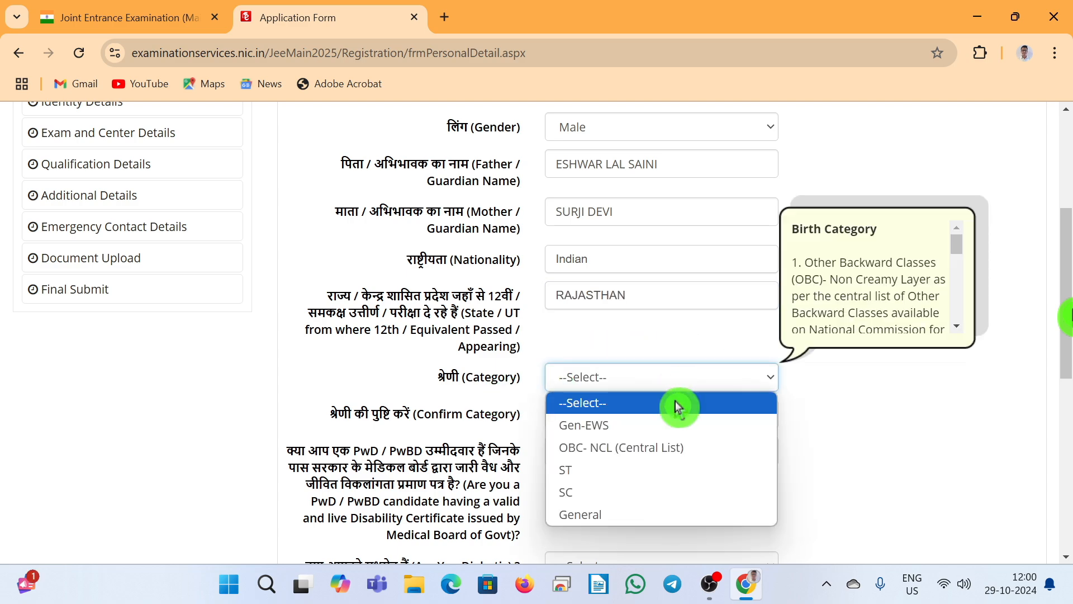
left_click(586, 450)
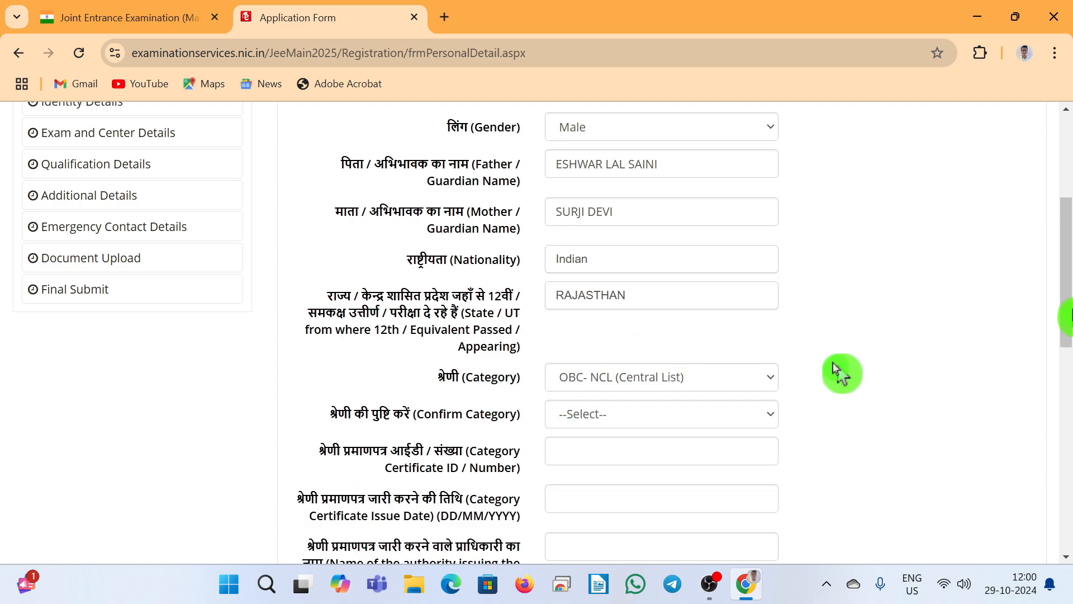
left_click(617, 417)
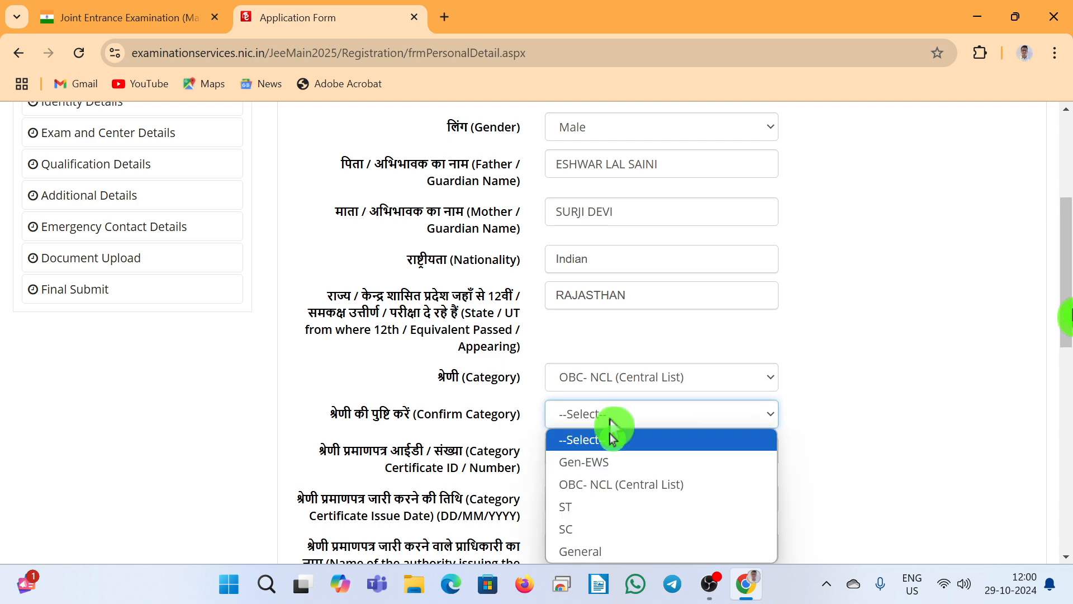
left_click(614, 487)
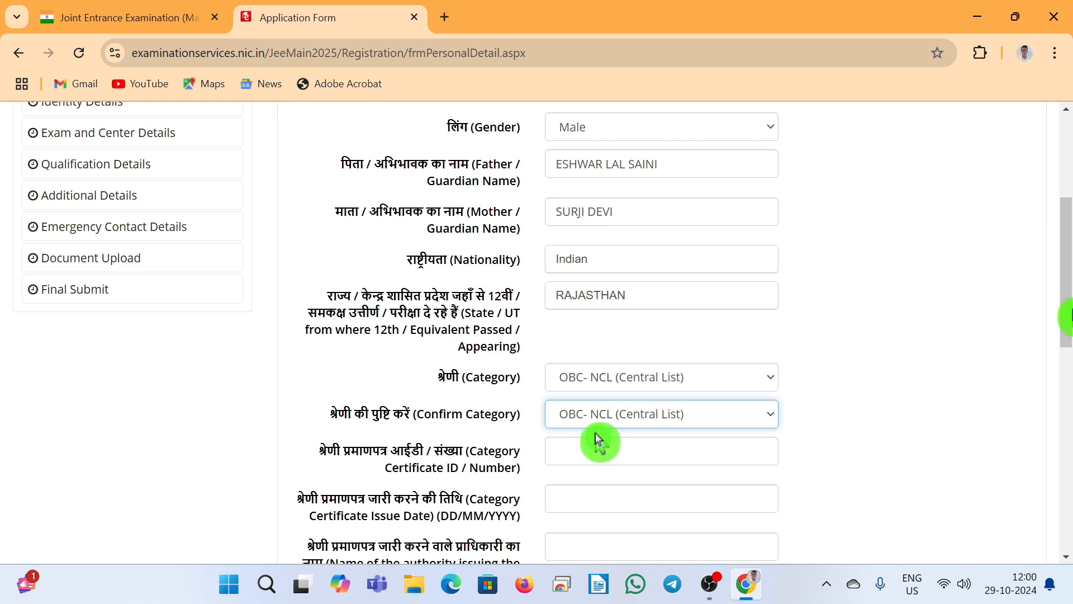
left_click(576, 456)
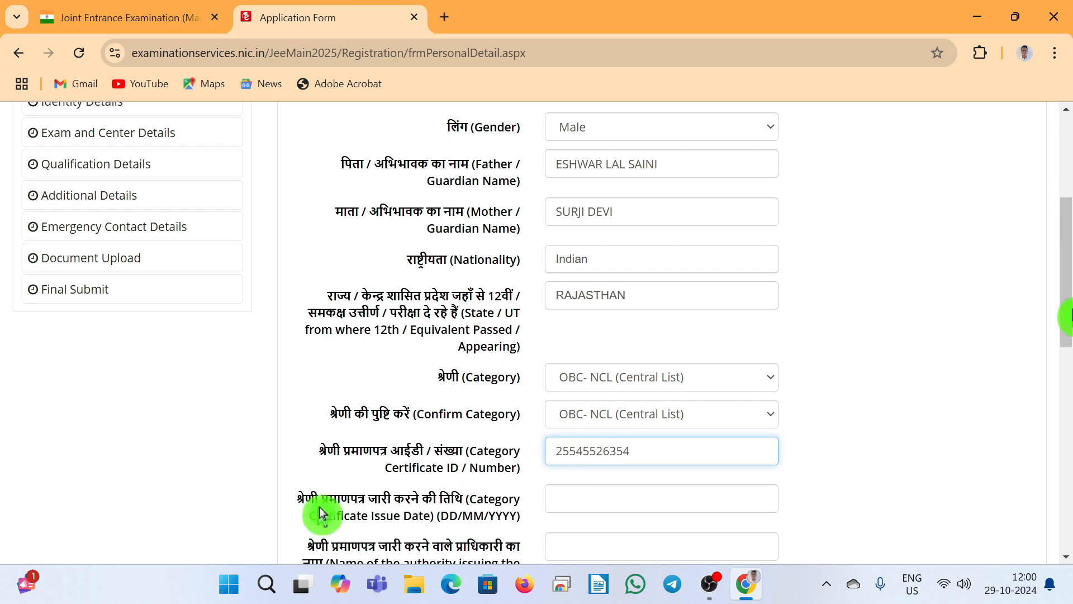
Enter certificate issue date 12/06/2024 and correct the issuing authority's name
left_click(576, 498)
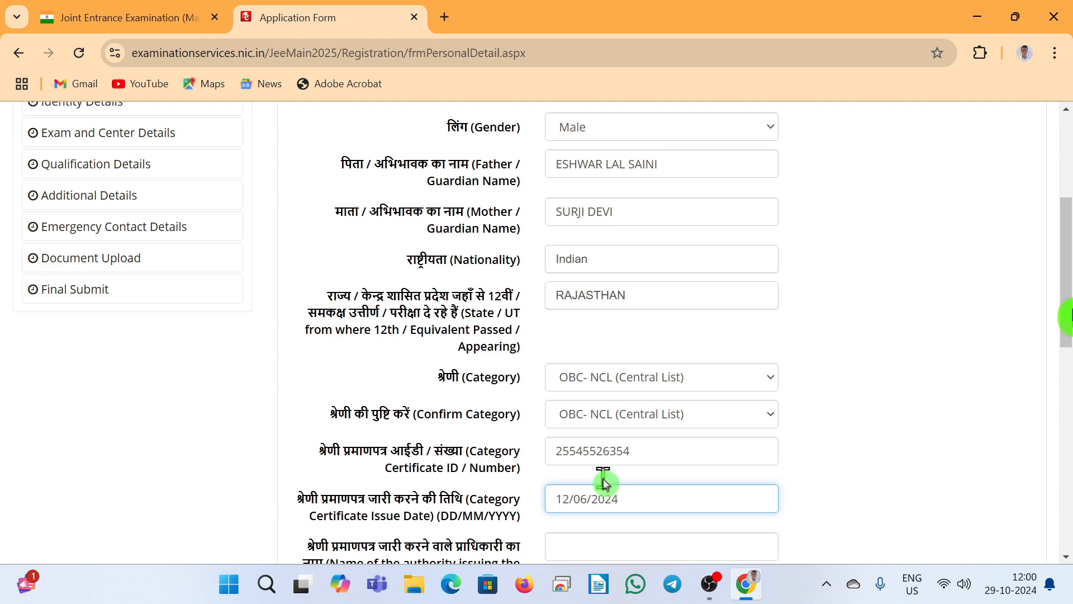
scroll(690, 336, "down", 3)
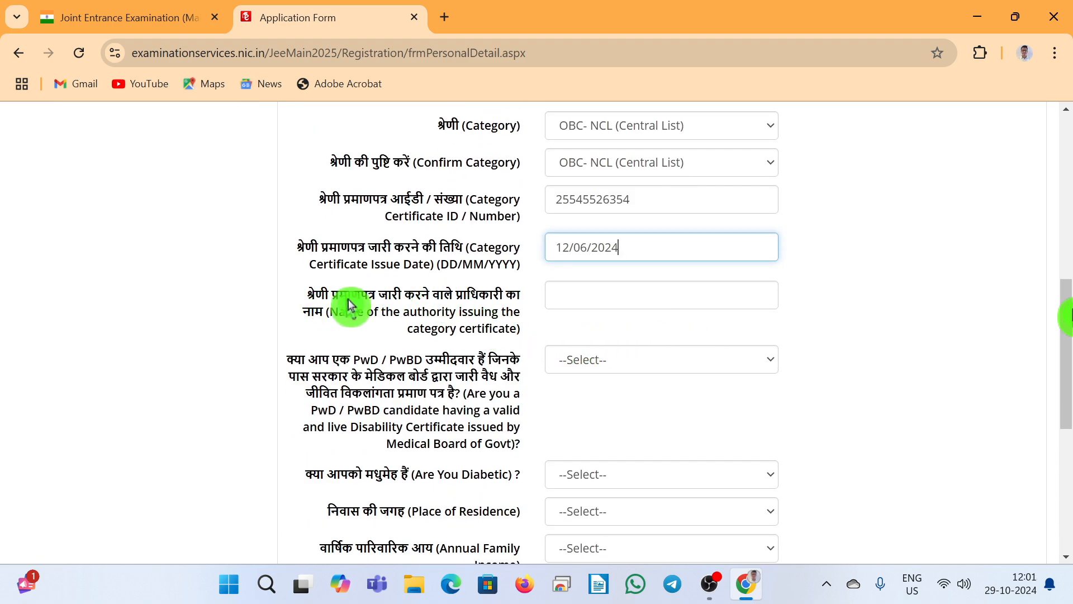
left_click(598, 296)
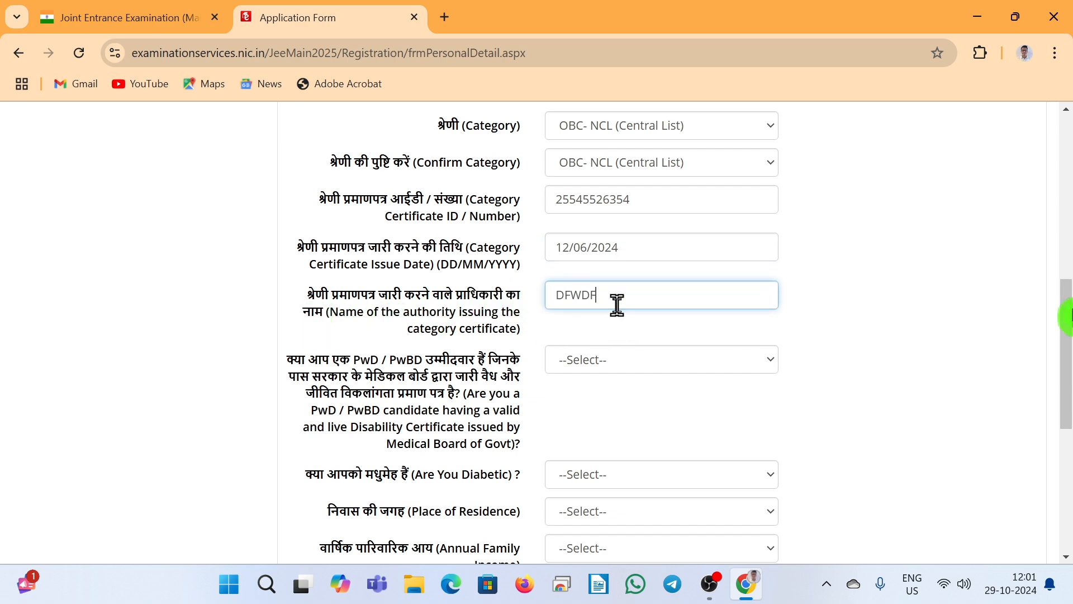
key("BackSpace")
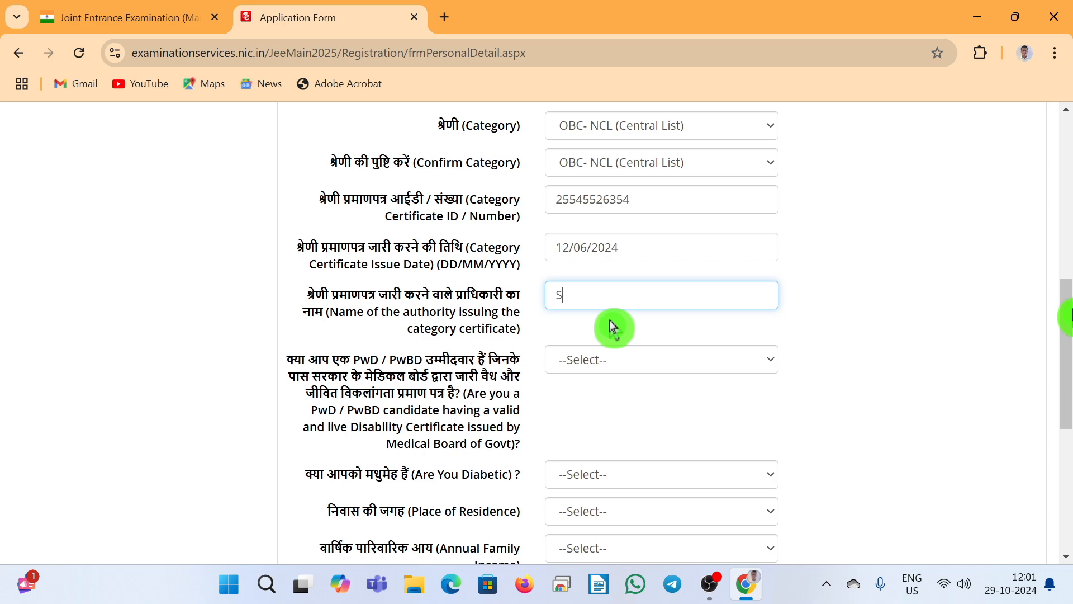
type("SUMAN")
scroll(652, 278, "down", 3)
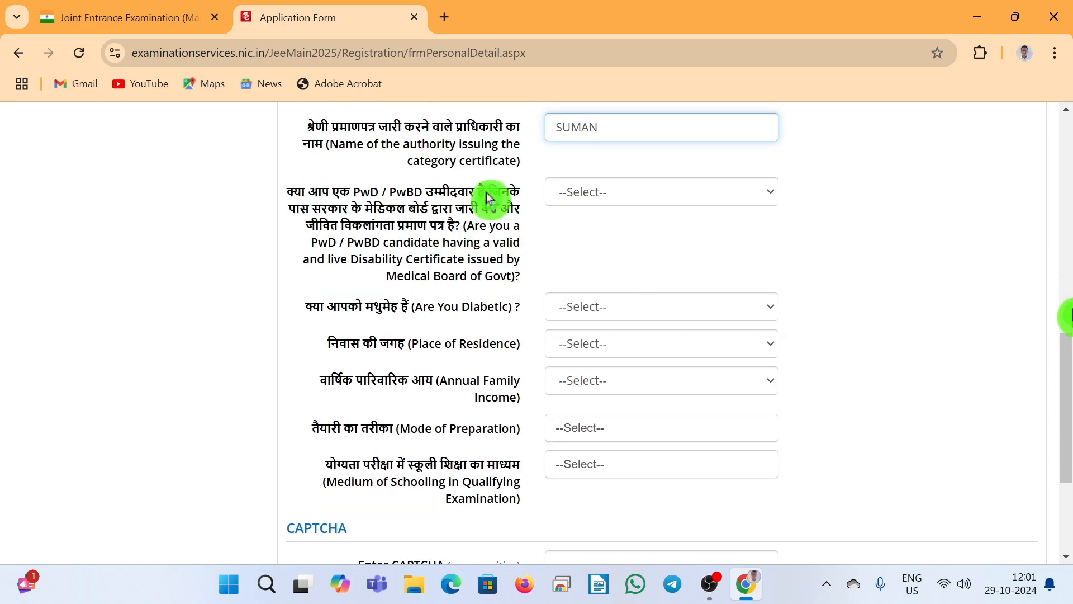
Dismiss the browser popup, answer No to PwD, and leave the diabetic question unchanged
left_click(1038, 391)
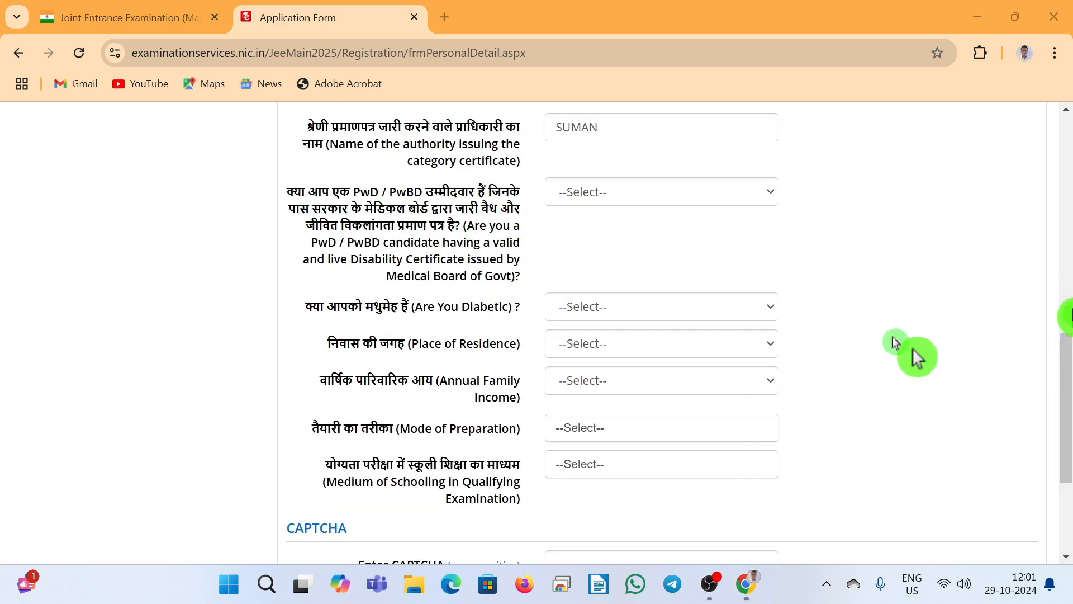
left_click(614, 197)
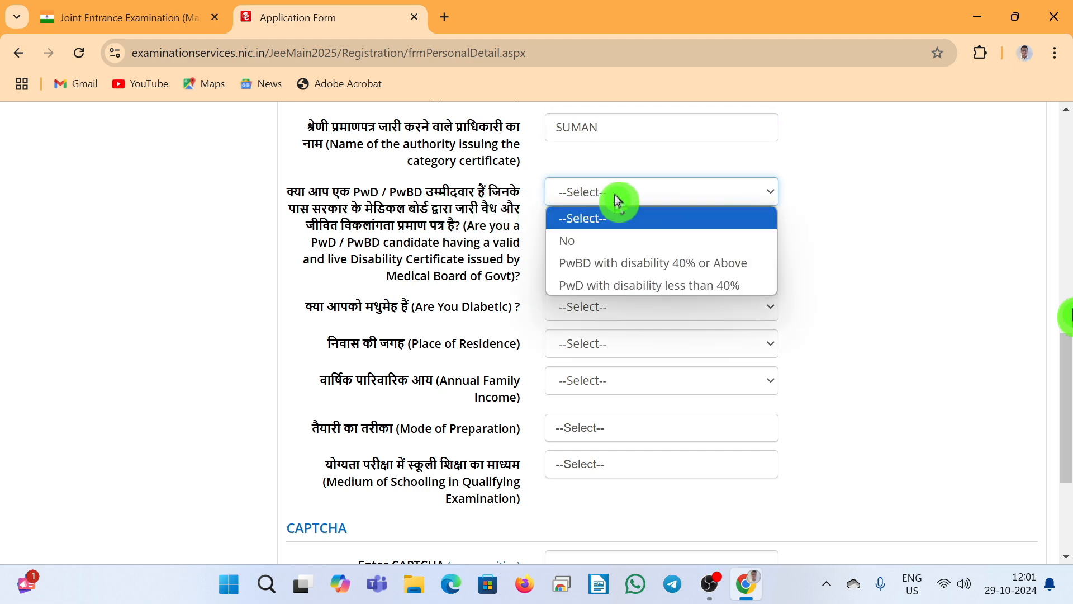
left_click(601, 241)
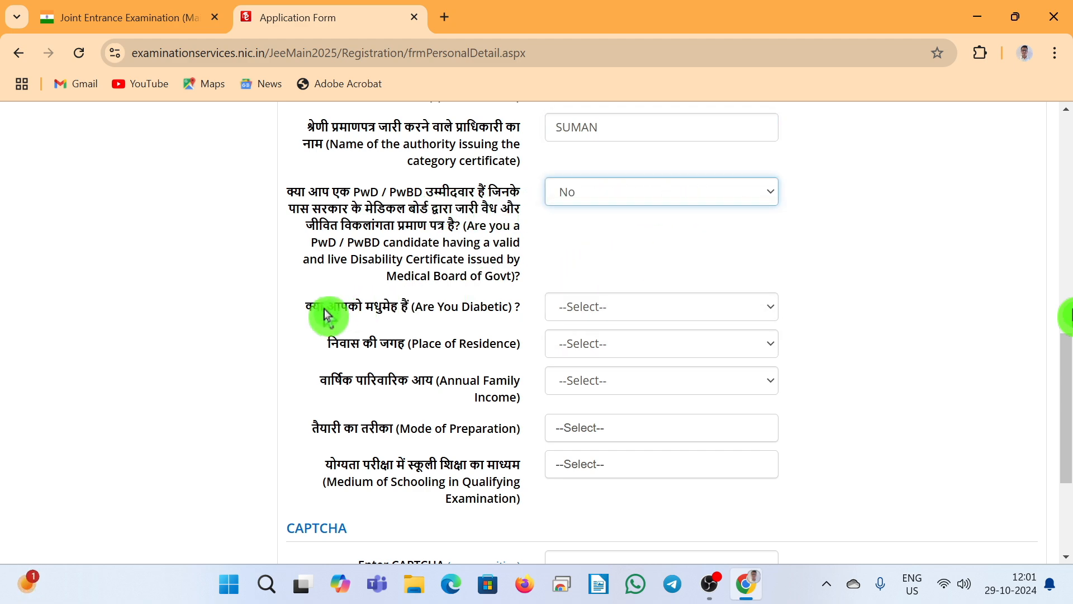
left_click(615, 308)
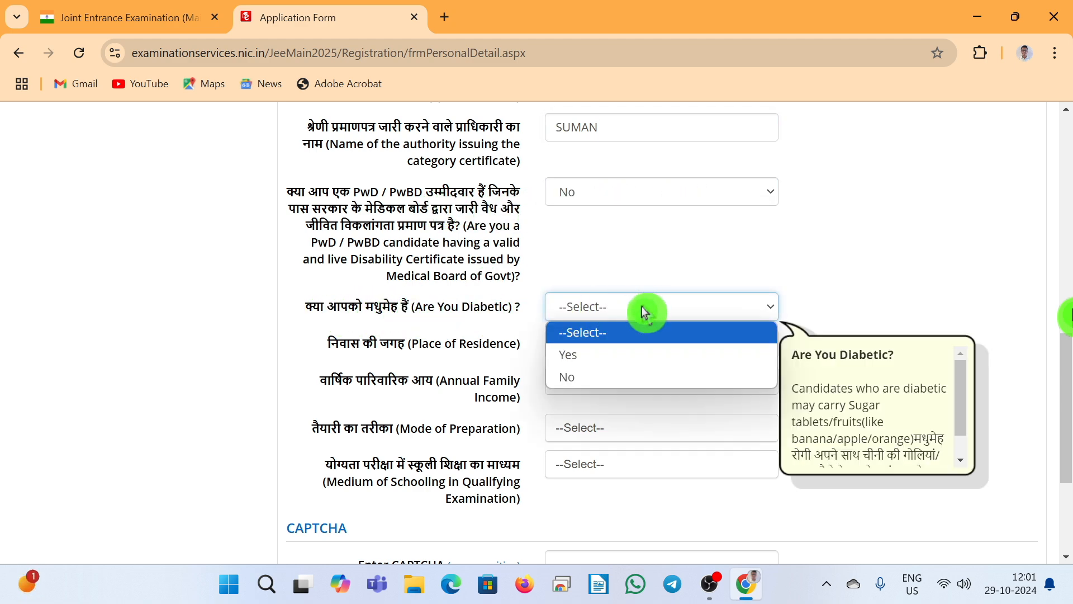
left_click(523, 372)
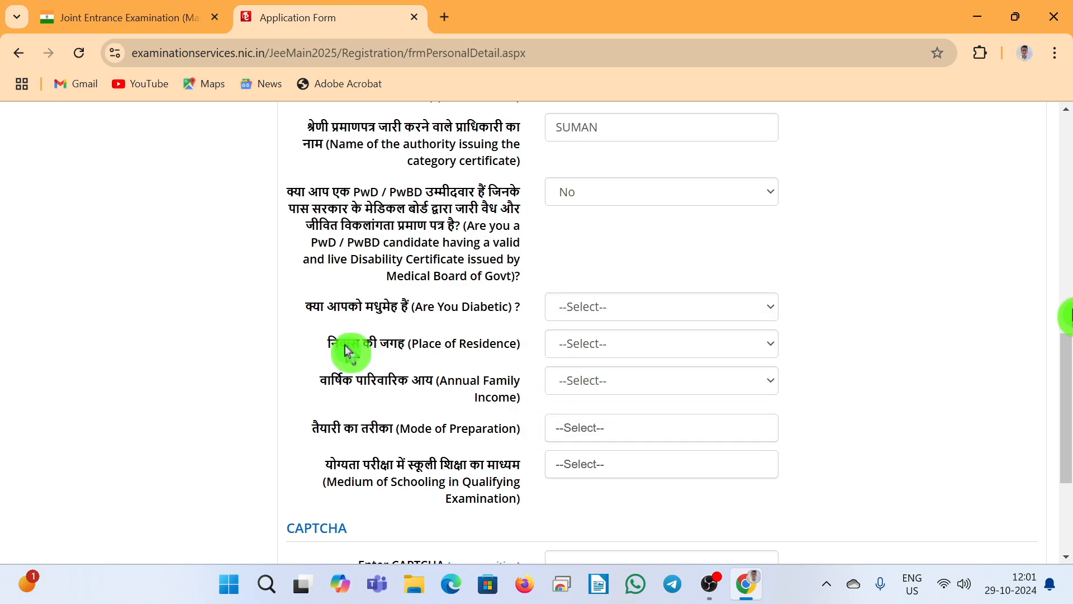
Set place of residence to Urban, family income to UPTO 100000, and preparation to Self Study
left_click(620, 347)
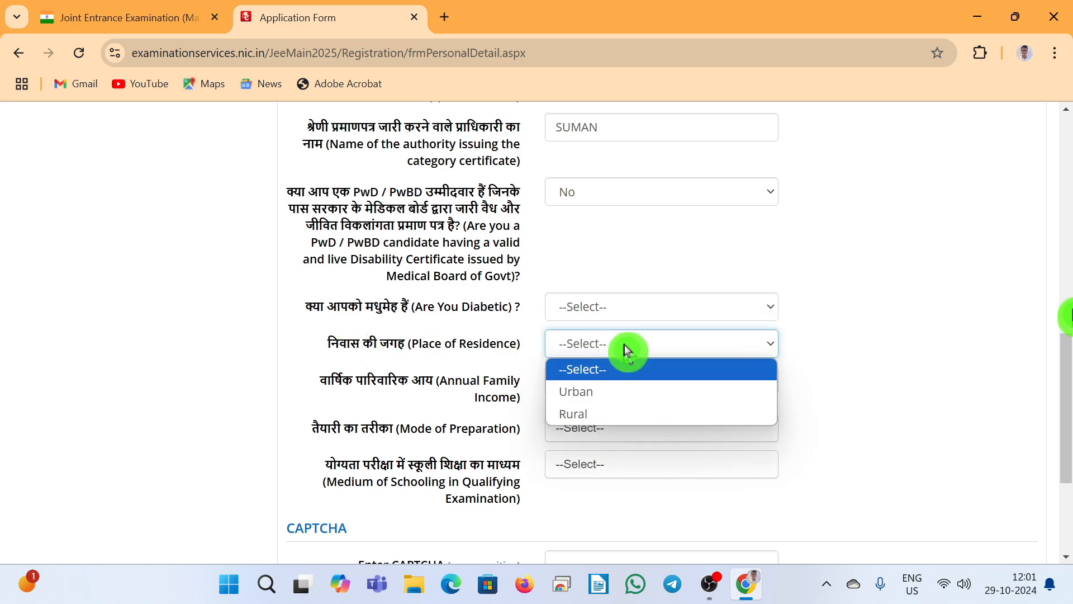
left_click(589, 398)
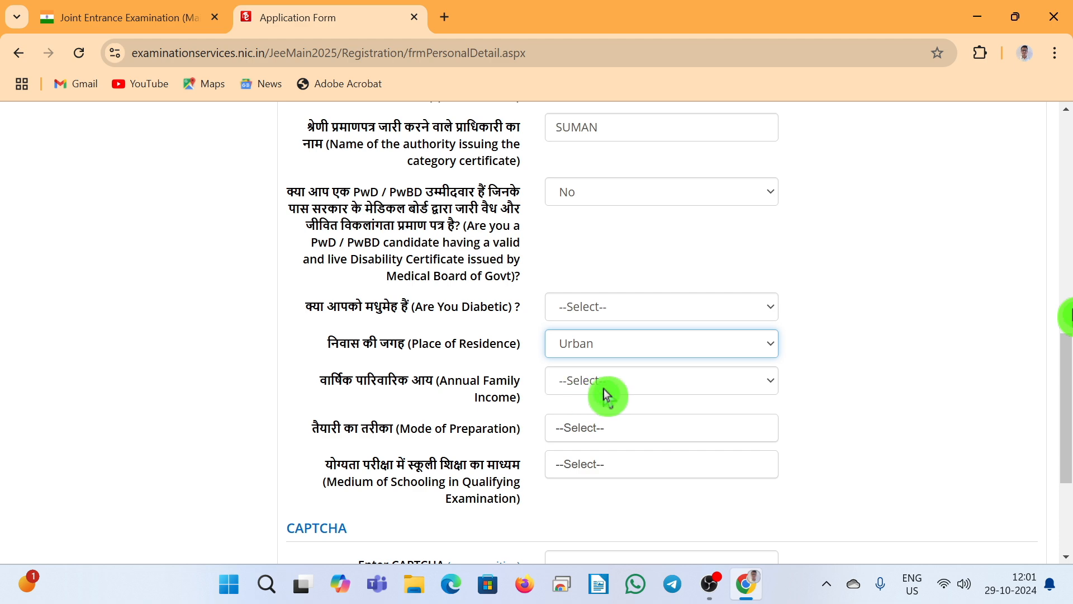
left_click(604, 392)
left_click(617, 183)
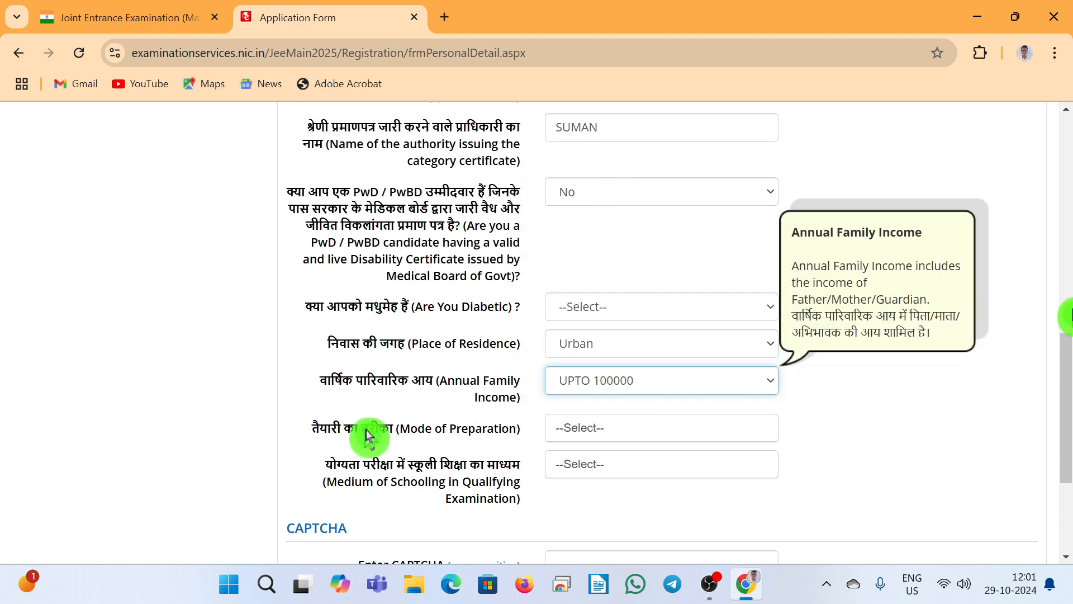
left_click(587, 431)
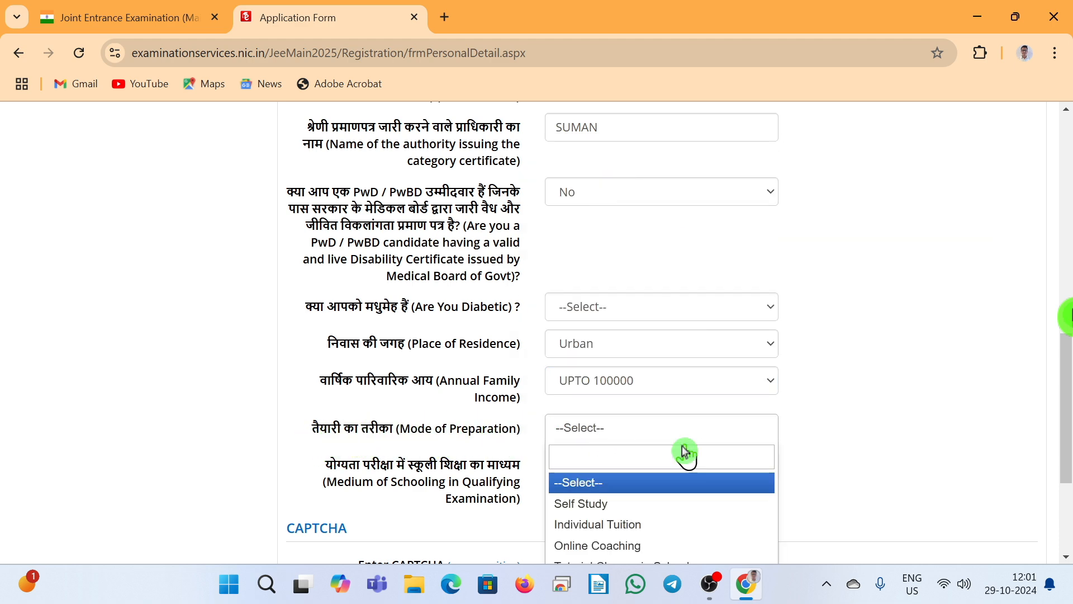
scroll(634, 492, "down", 1)
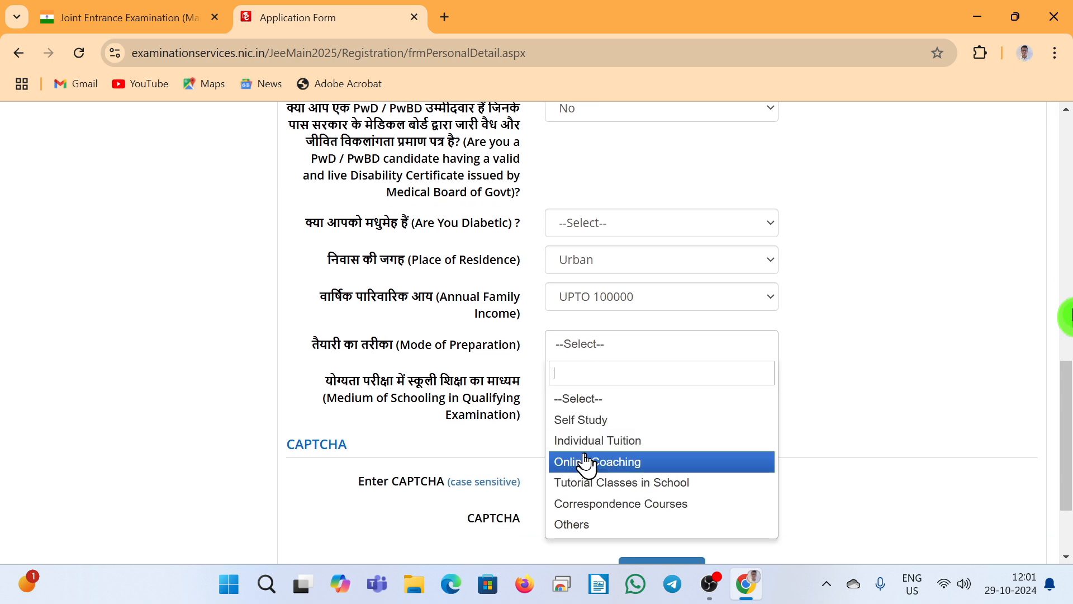
left_click(596, 420)
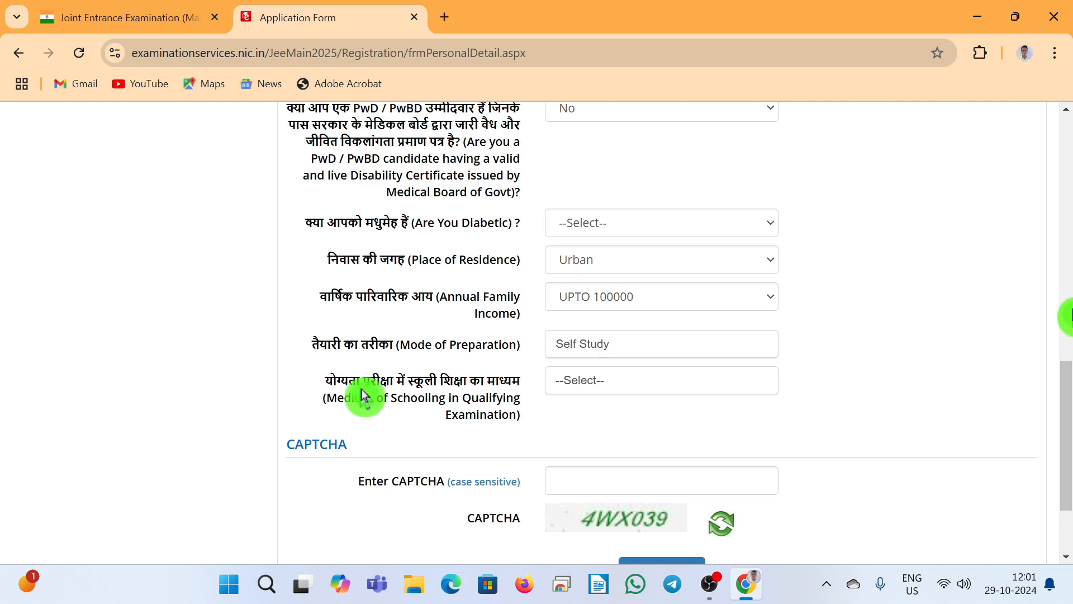
Choose Hindi as the medium of schooling and begin entering the CAPTCHA
left_click(590, 391)
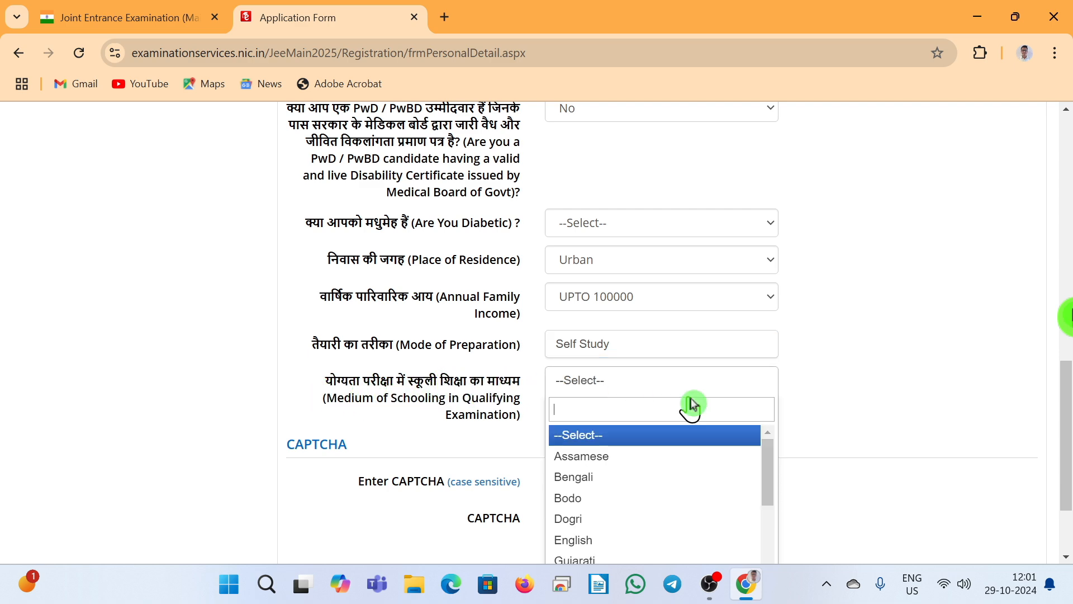
scroll(626, 483, "down", 5)
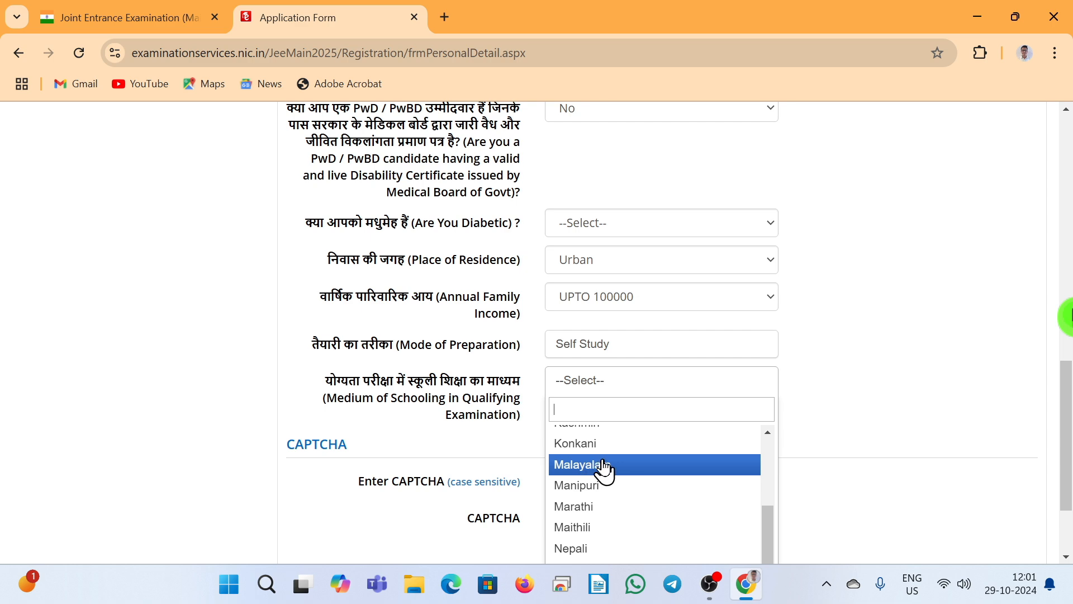
scroll(602, 471, "up", 2)
left_click(581, 482)
scroll(619, 380, "down", 1)
scroll(532, 408, "up", 1)
left_click(585, 479)
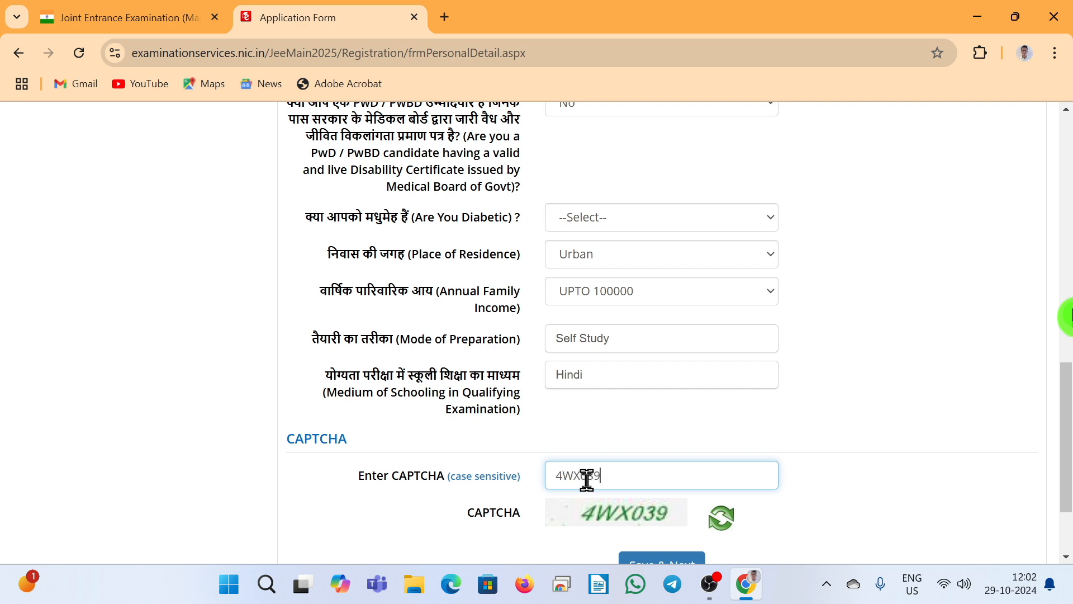
Save the Personal Details with Save & Next and confirm Yes
scroll(755, 488, "down", 2)
left_click(671, 479)
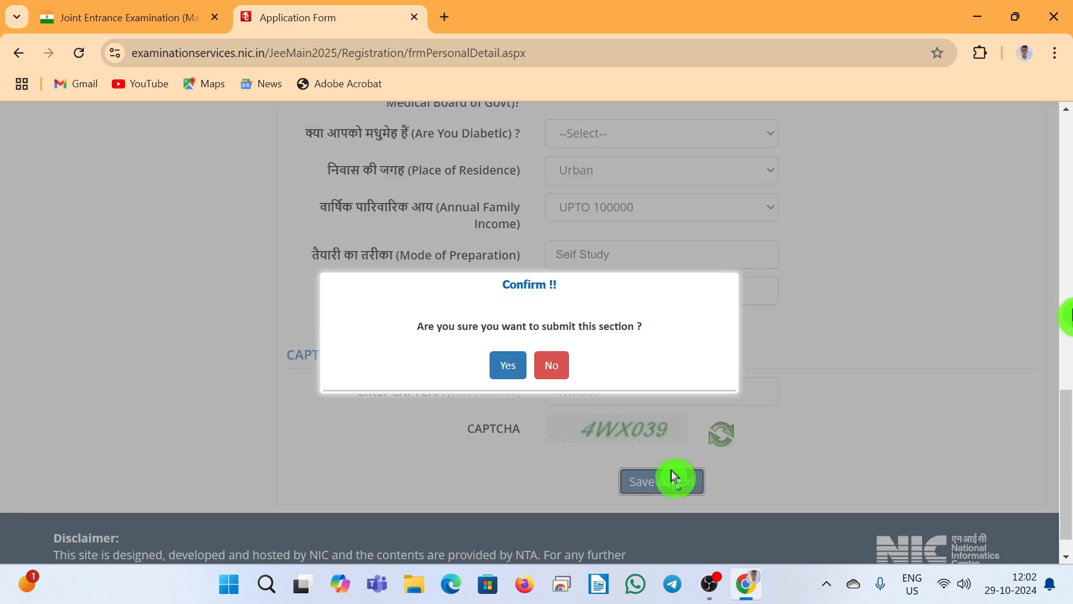
left_click(508, 368)
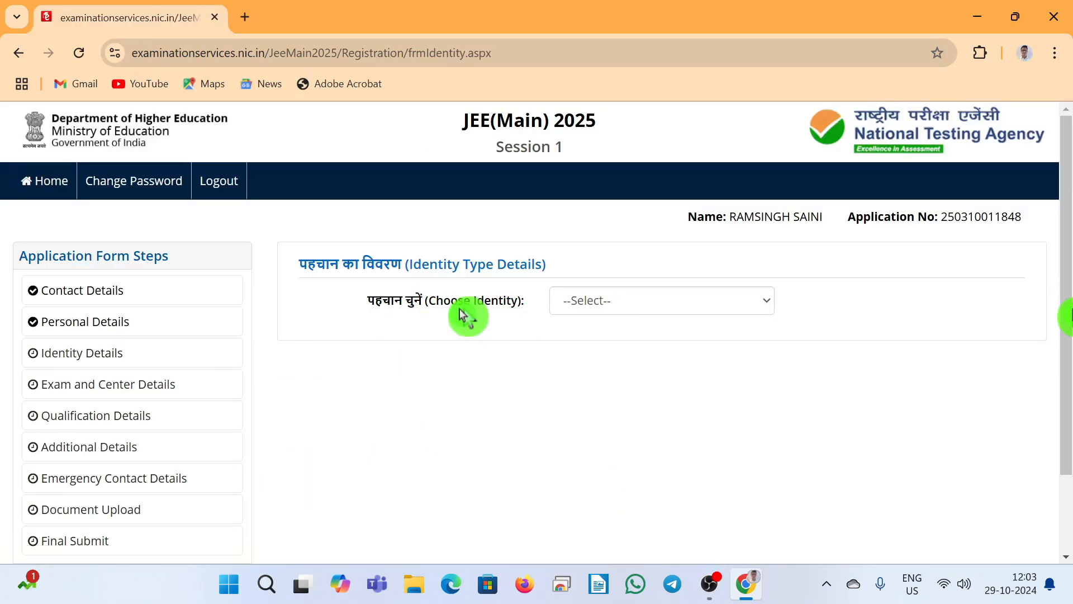
Select Aadhaar in the Choose Identity dropdown to reveal the Aadhaar Details section
left_click(613, 308)
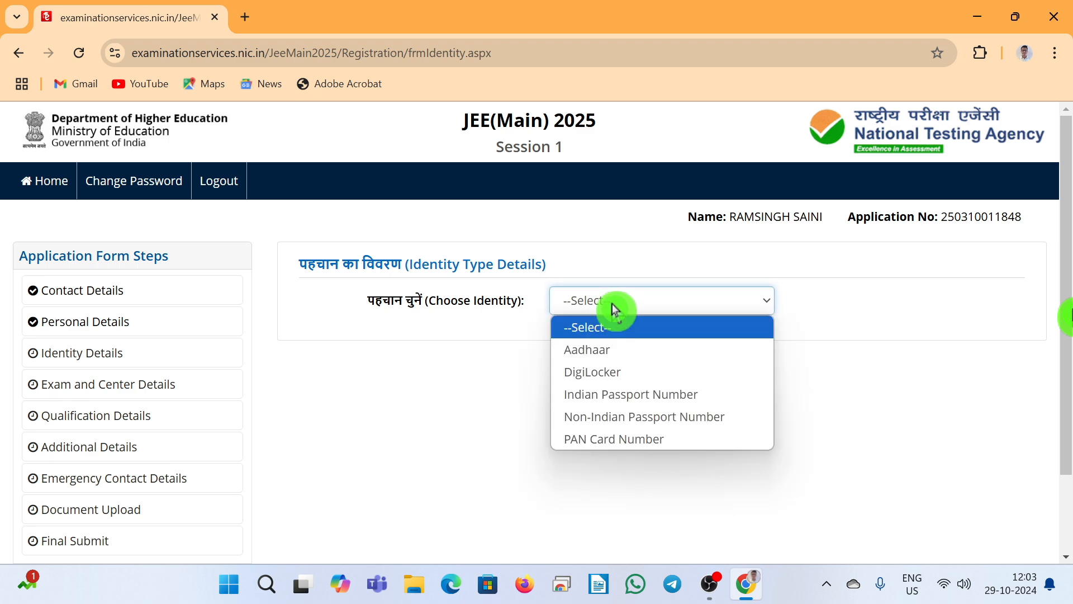
left_click(590, 349)
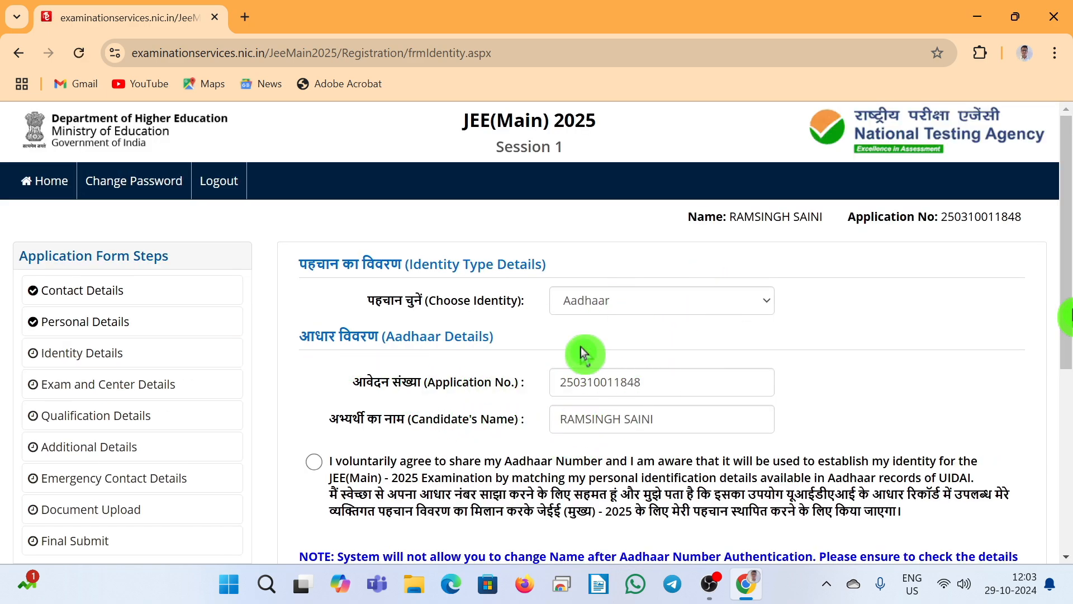
scroll(579, 354, "down", 1)
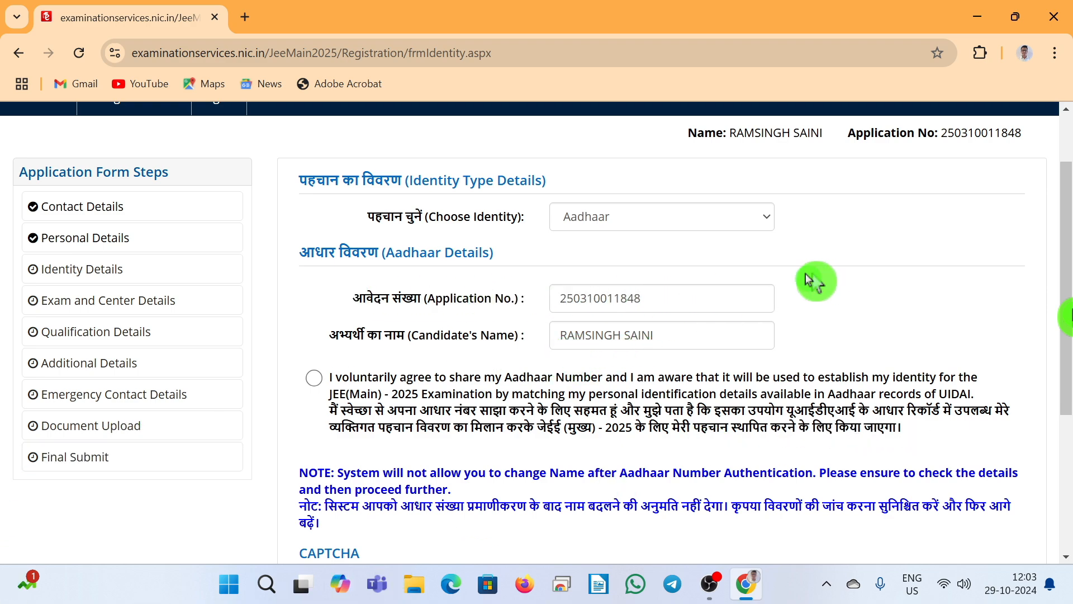
Consent to Aadhaar sharing, enter and confirm the Aadhaar number, and start the CAPTCHA
left_click(315, 378)
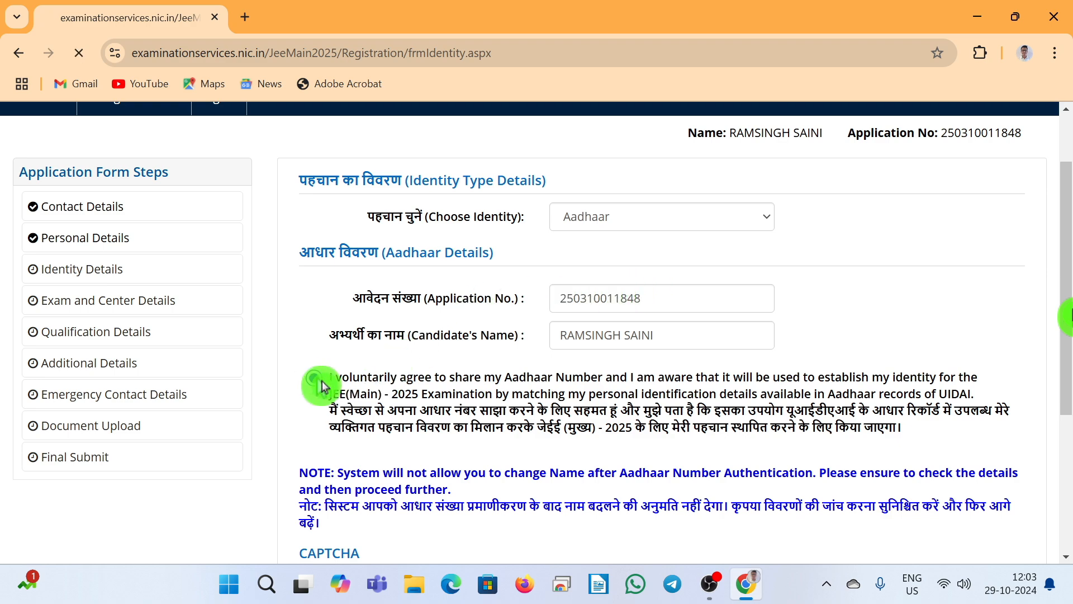
scroll(561, 342, "down", 2)
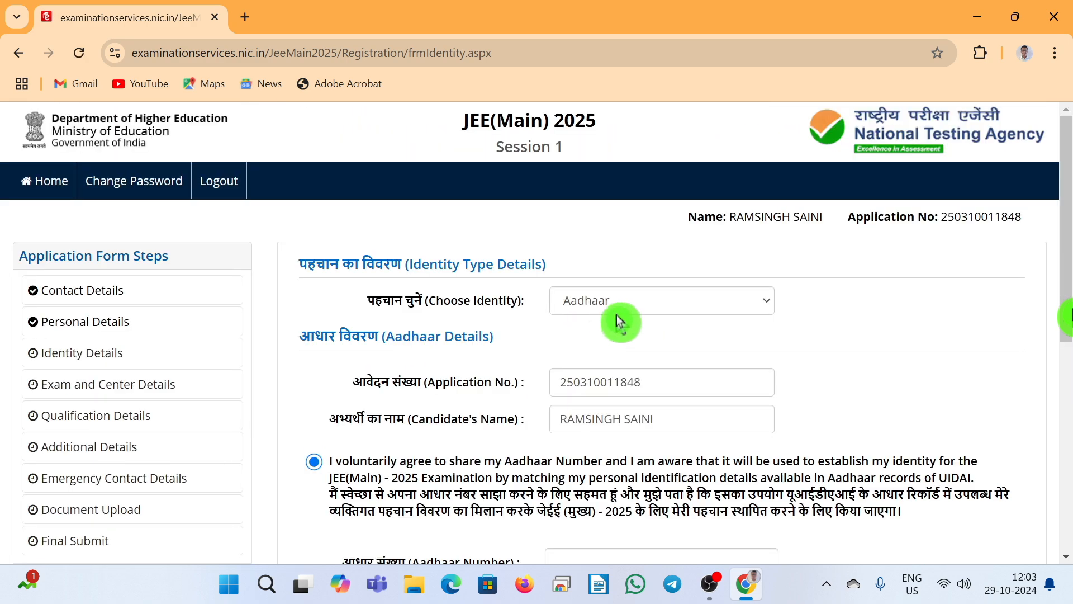
scroll(618, 320, "down", 3)
scroll(618, 319, "down", 1)
left_click(619, 314)
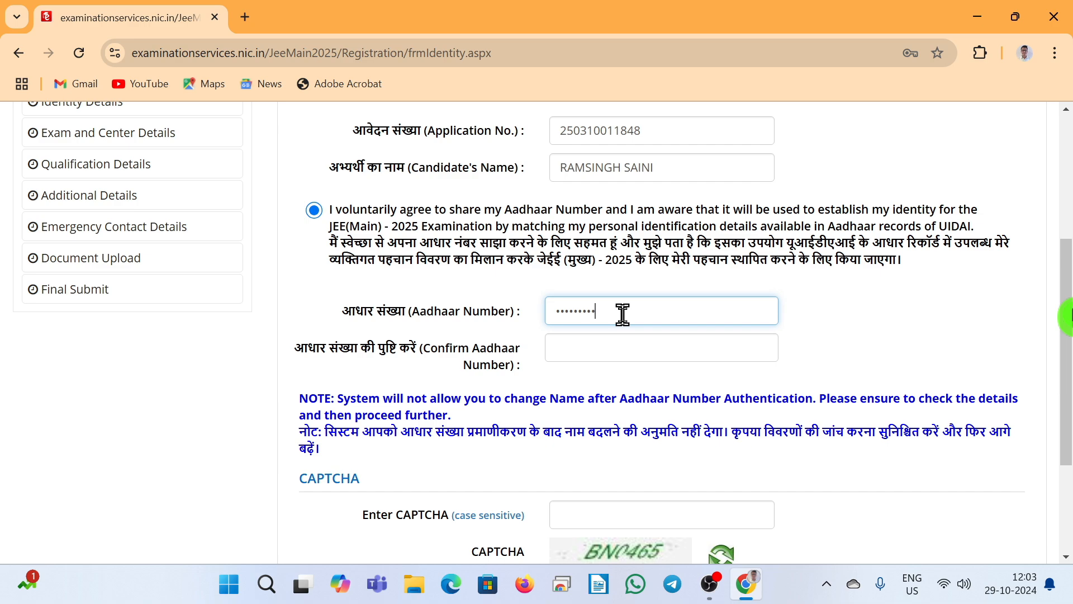
left_click(602, 356)
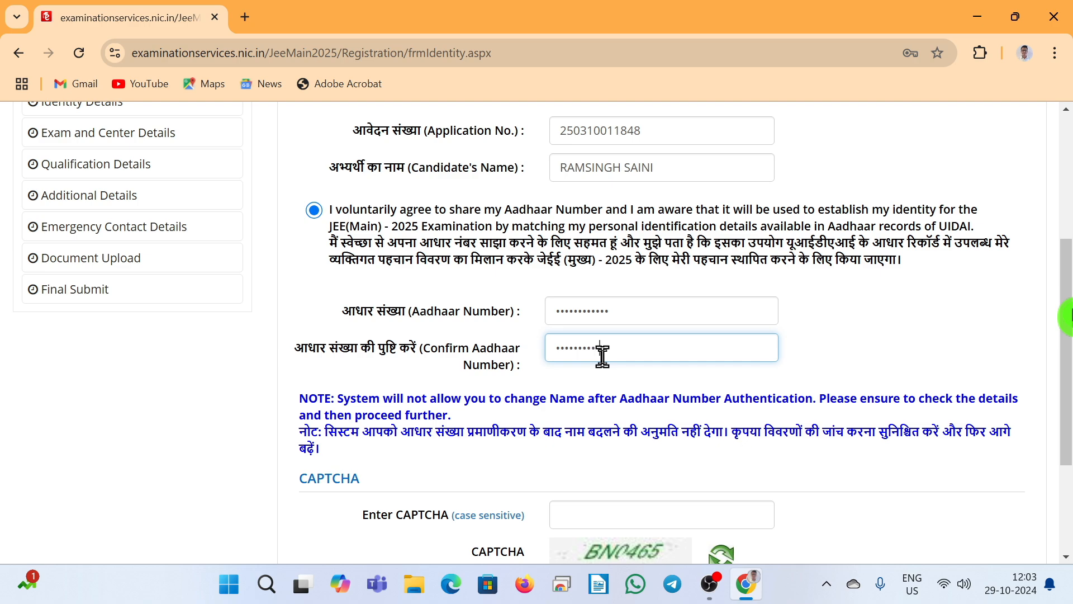
scroll(603, 356, "down", 1)
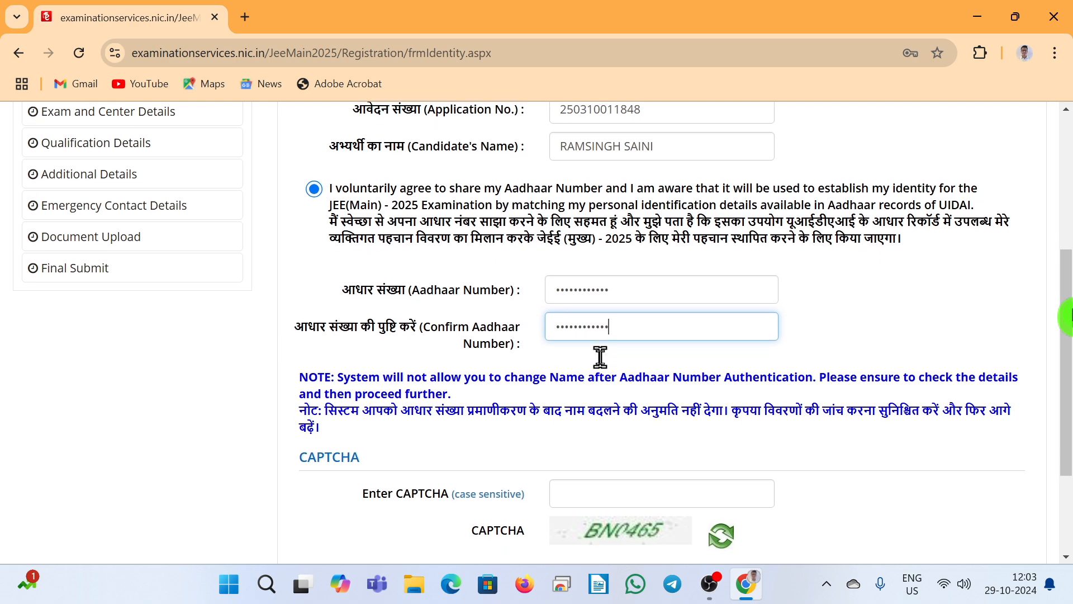
left_click(603, 434)
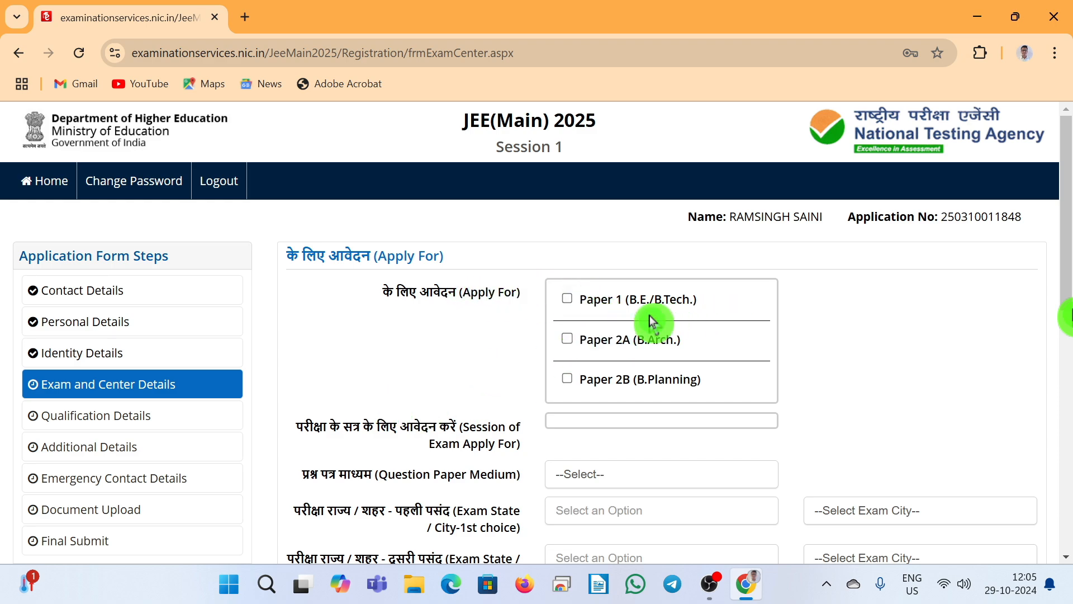
Select Paper 1 (B.E./B.Tech.) and choose Hindi as the question paper medium
left_click(568, 300)
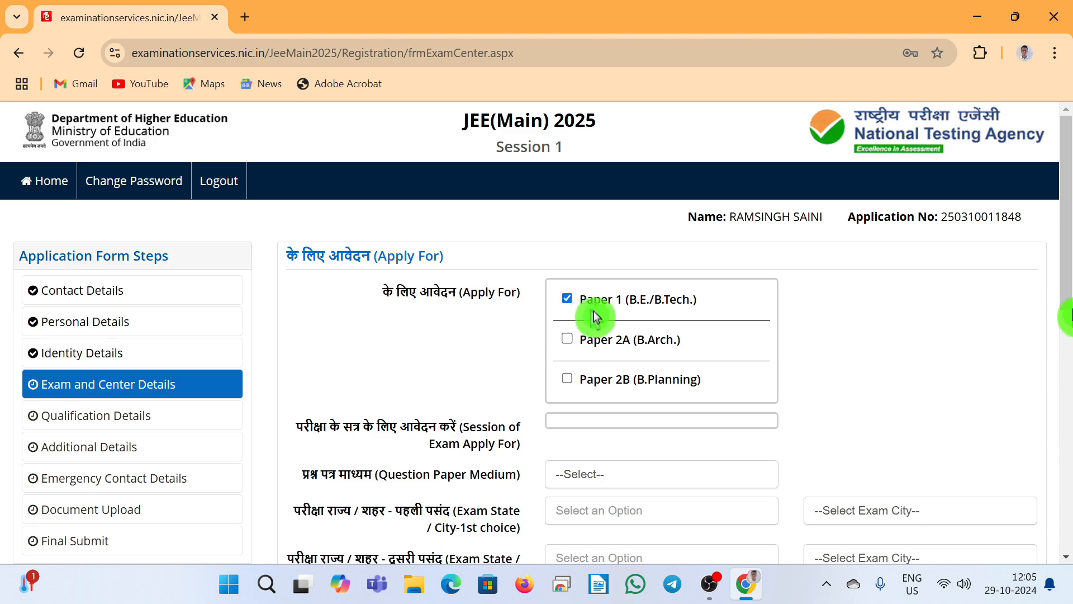
scroll(609, 358, "down", 1)
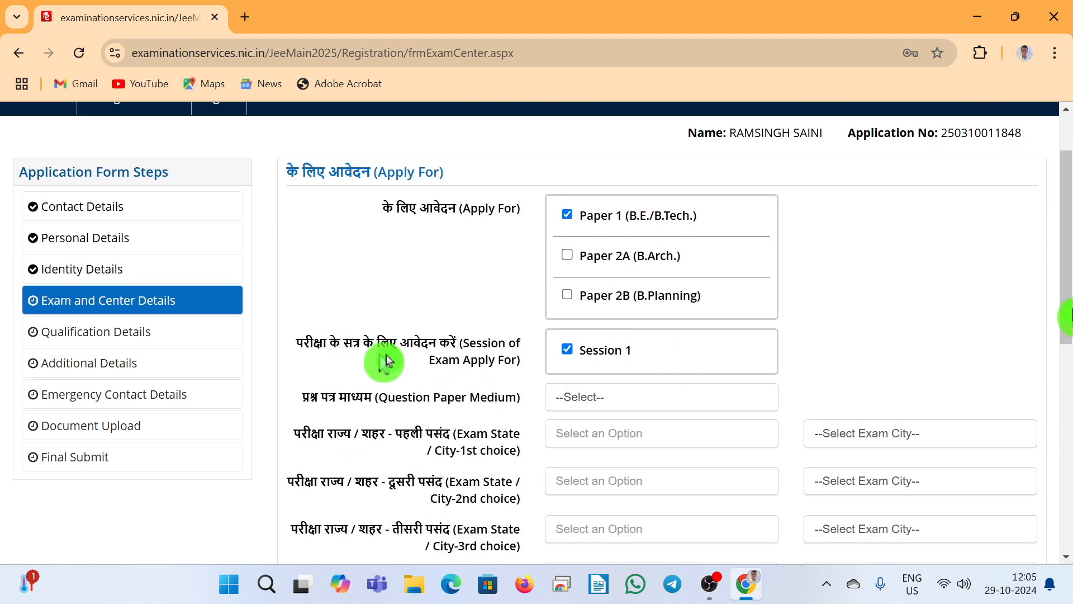
scroll(649, 344, "down", 1)
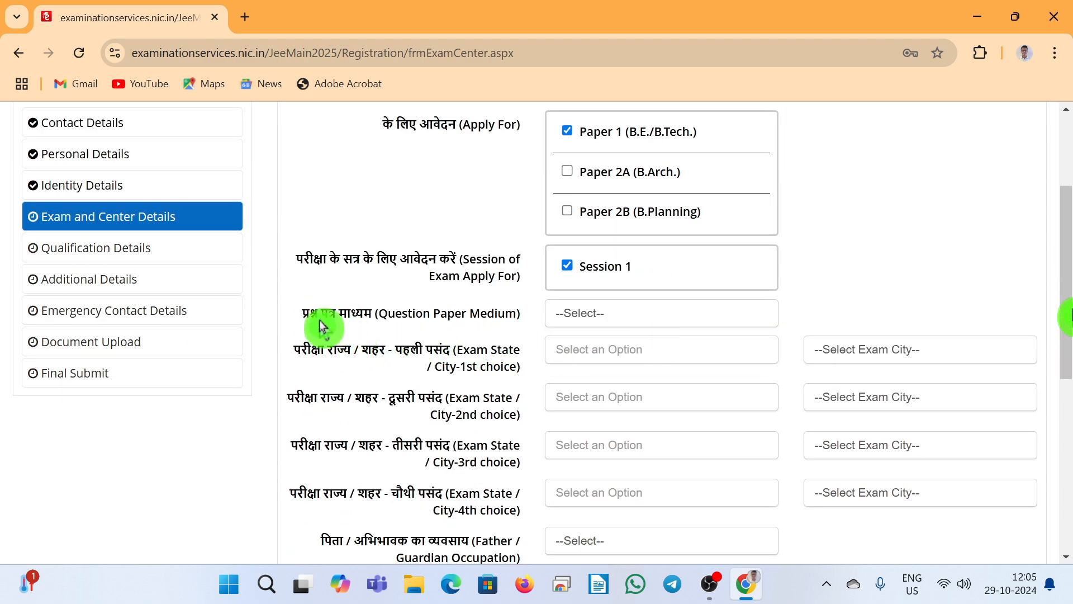
left_click(575, 314)
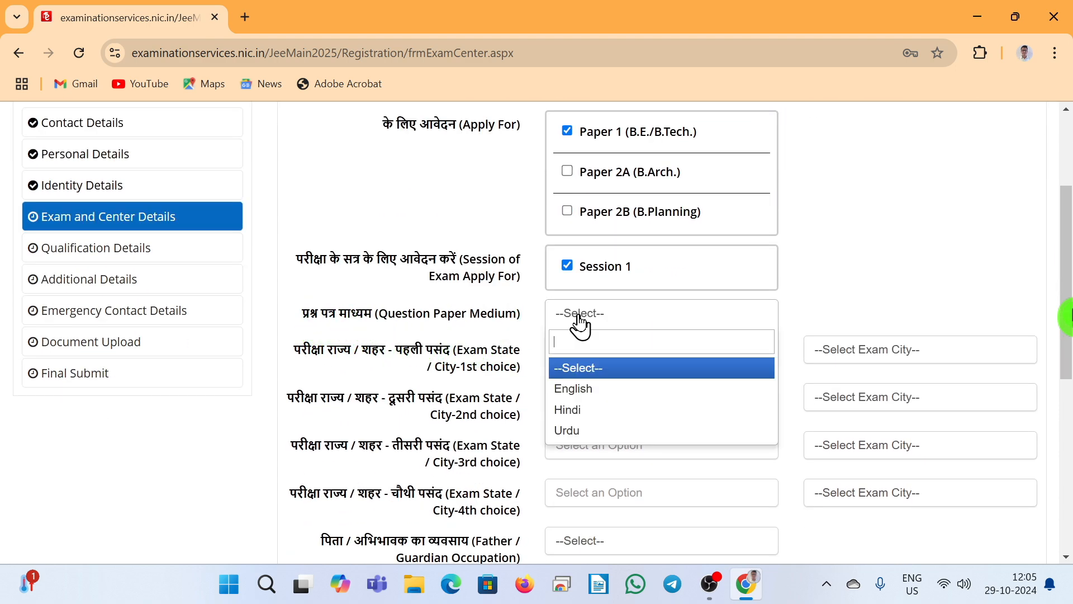
left_click(582, 411)
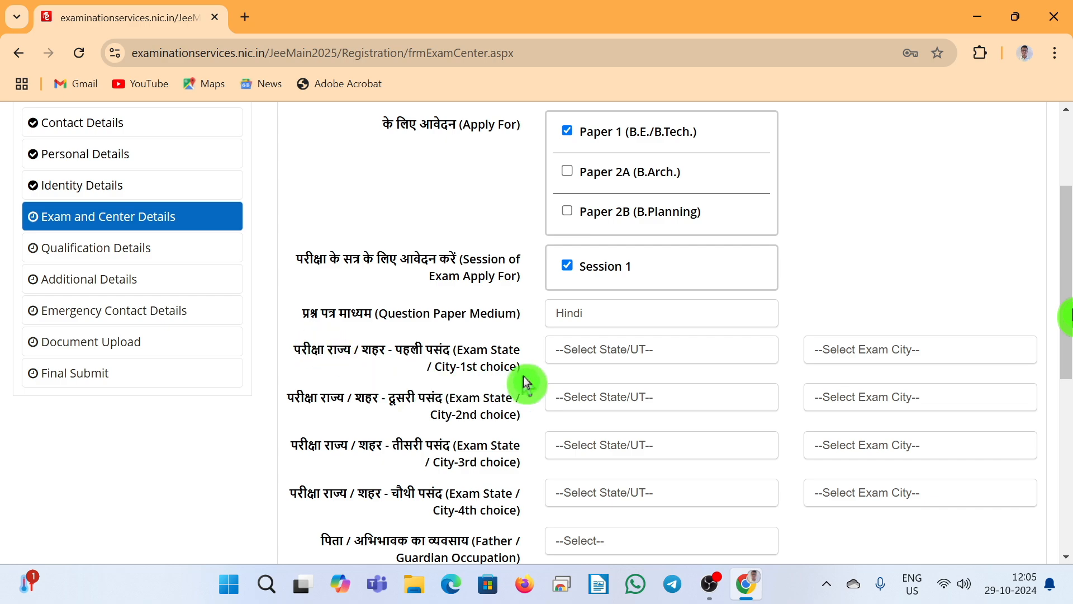
Set RAJASTHAN/JAIPUR and RAJASTHAN/JODHPUR as the first and second exam city choices
left_click(602, 351)
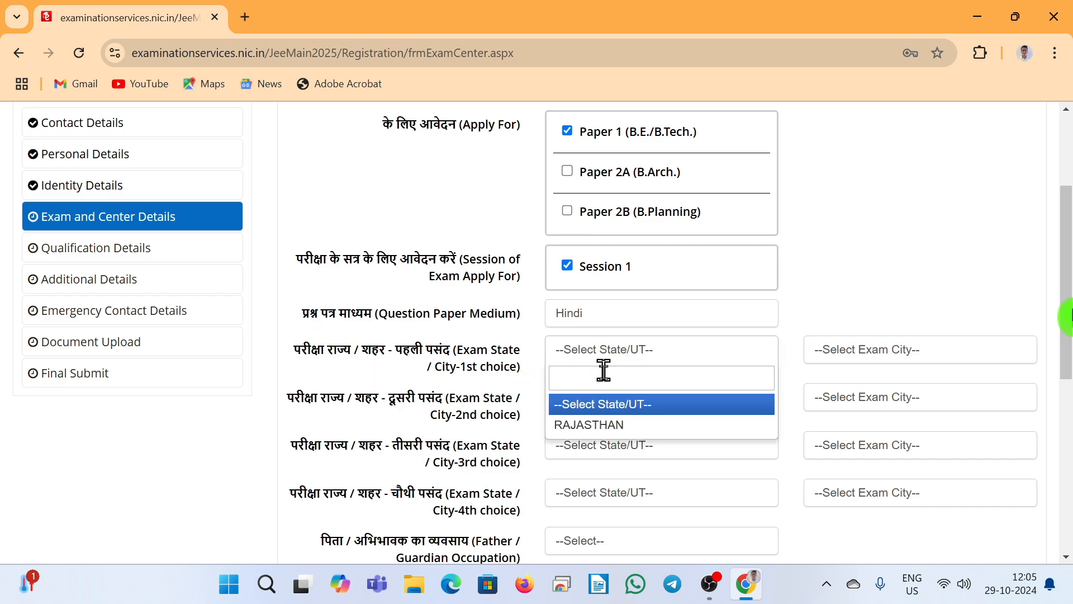
left_click(589, 426)
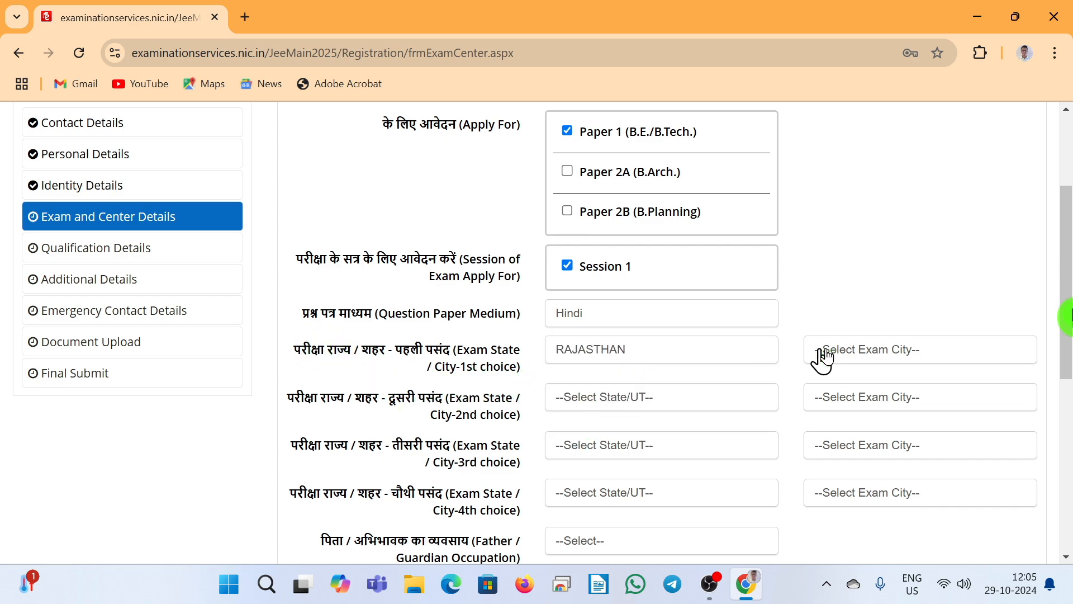
left_click(847, 352)
scroll(900, 455, "down", 3)
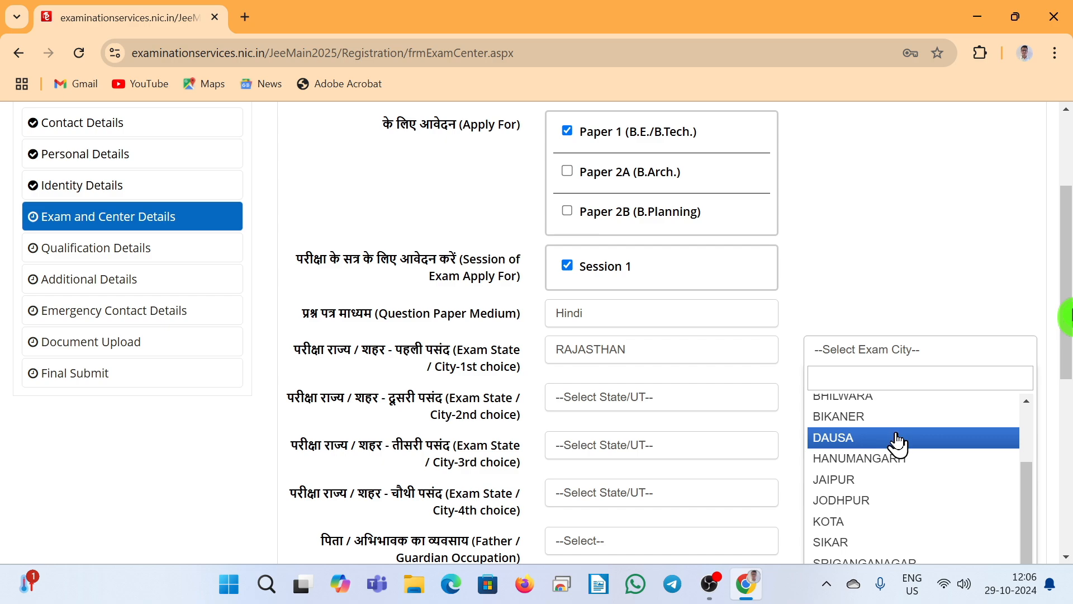
left_click(855, 480)
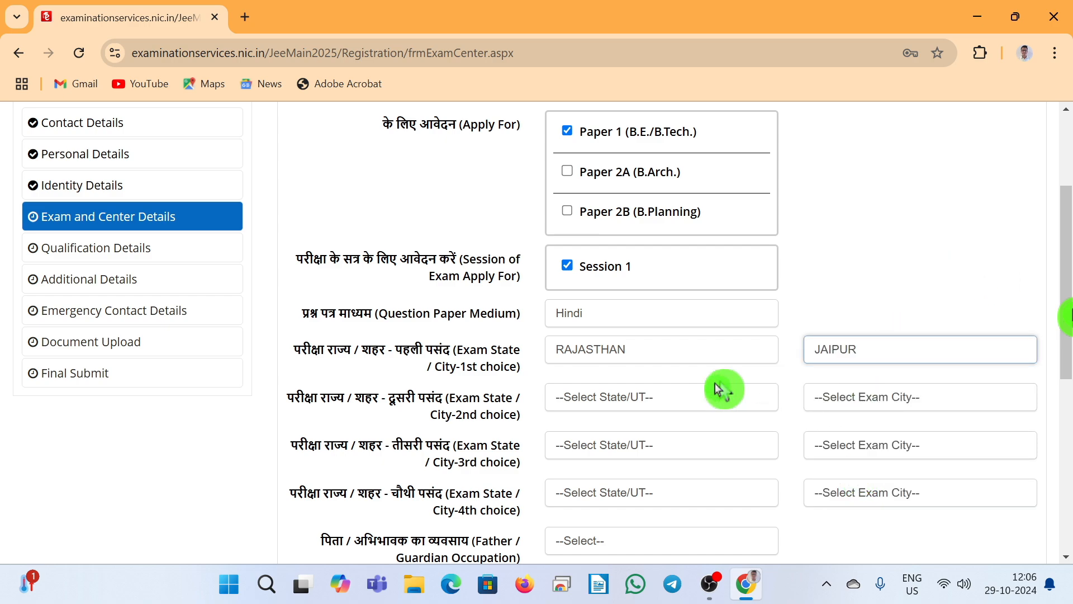
left_click(662, 405)
left_click(609, 475)
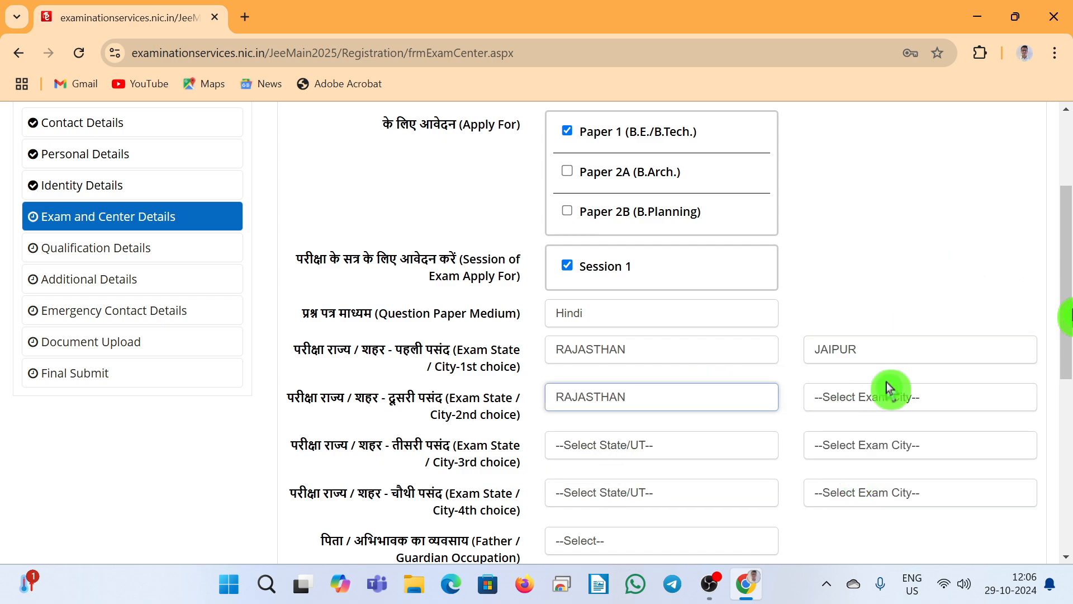
left_click(868, 399)
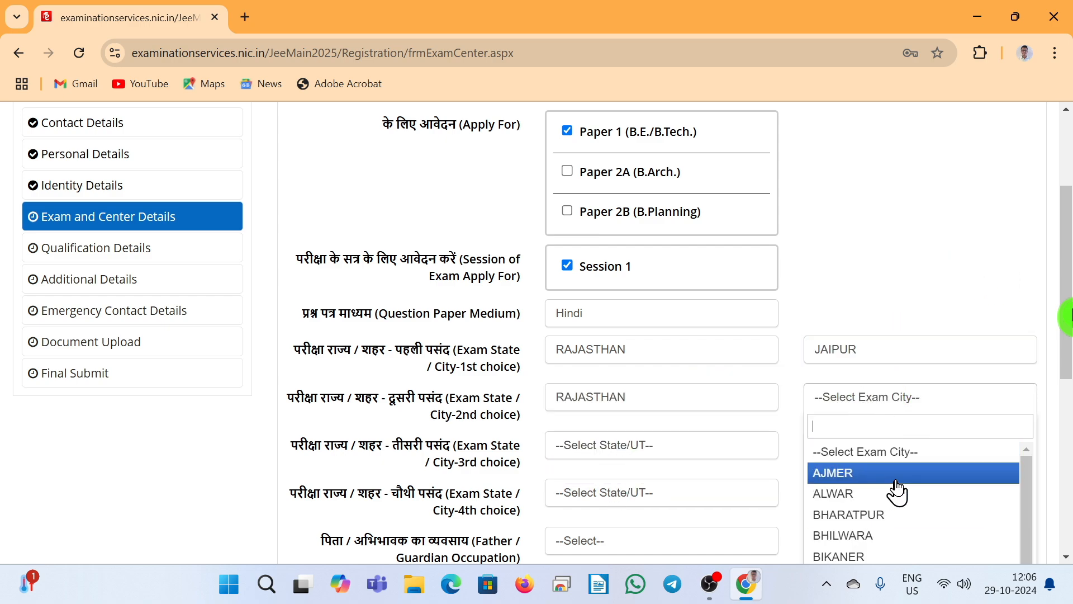
scroll(895, 490, "down", 2)
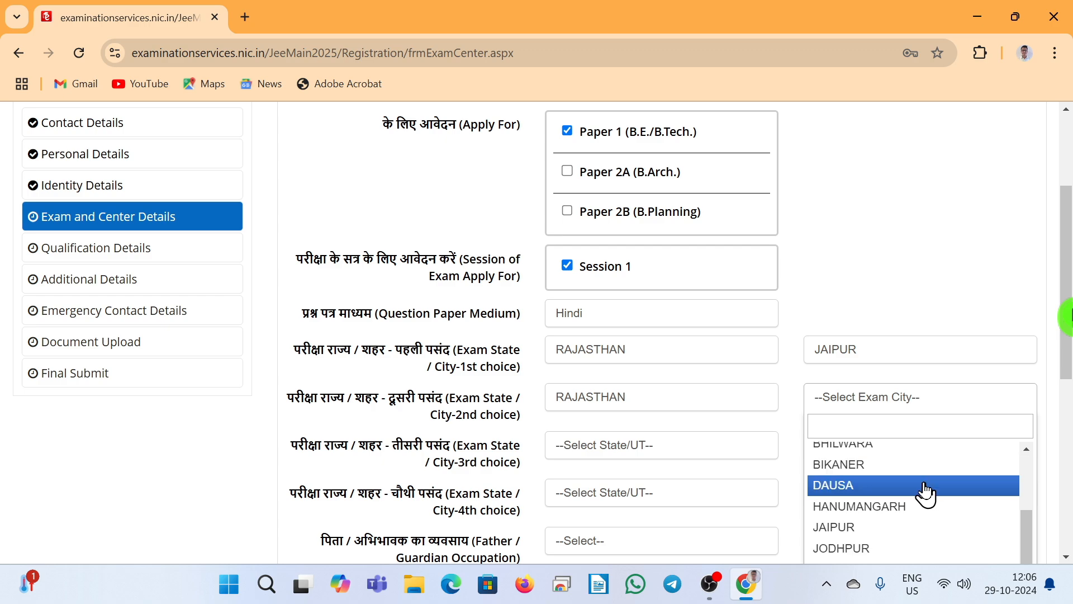
left_click(889, 556)
Set RAJASTHAN/AJMER and RAJASTHAN/BIKANER as the third and fourth exam city choices
left_click(643, 446)
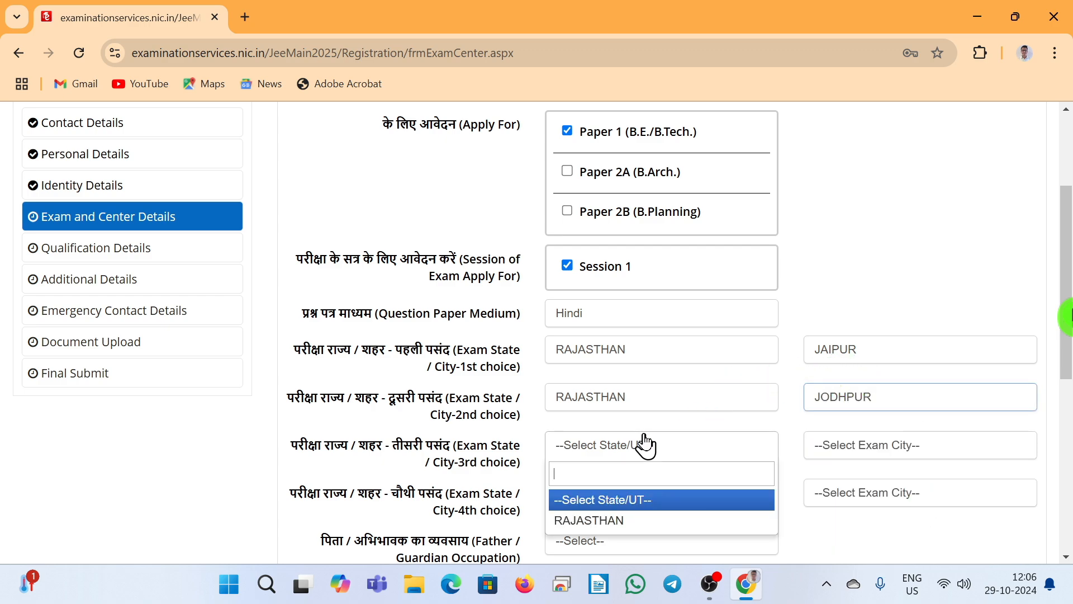
left_click(615, 520)
left_click(928, 445)
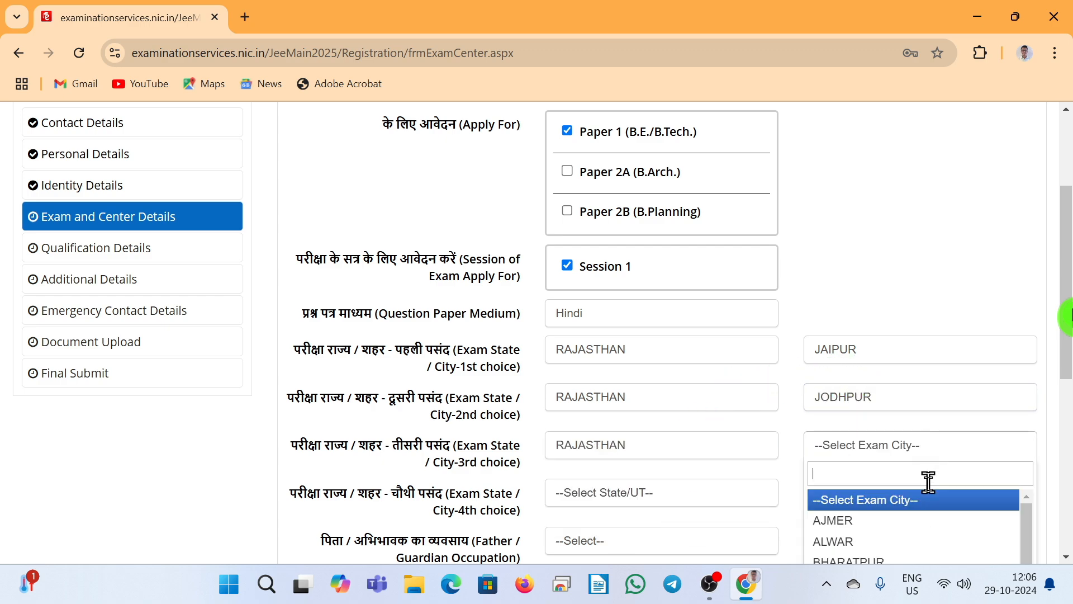
left_click(889, 520)
left_click(711, 492)
scroll(658, 554, "down", 5)
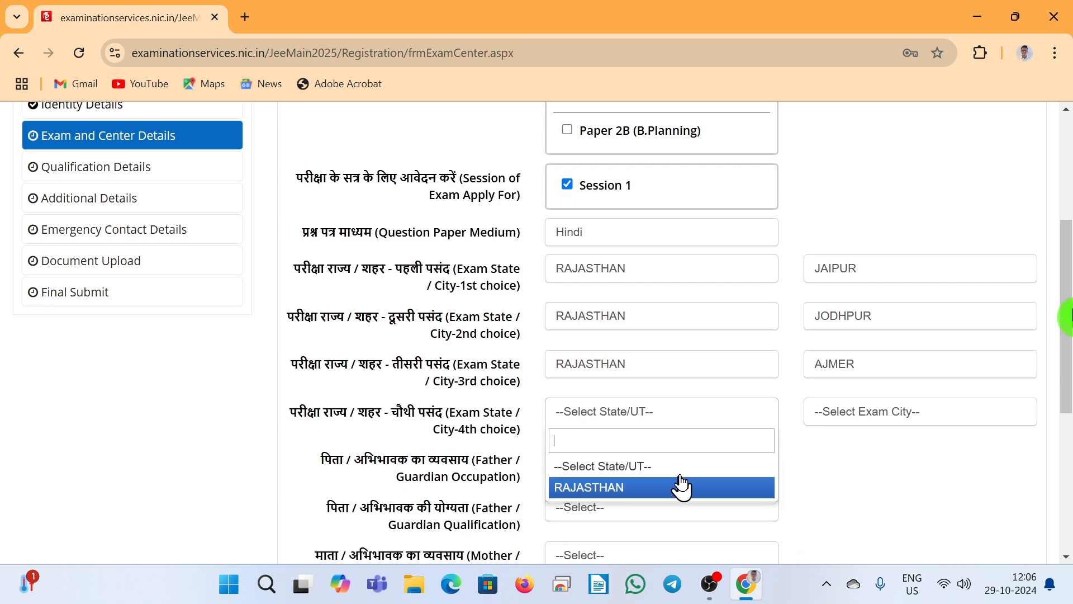
left_click(600, 319)
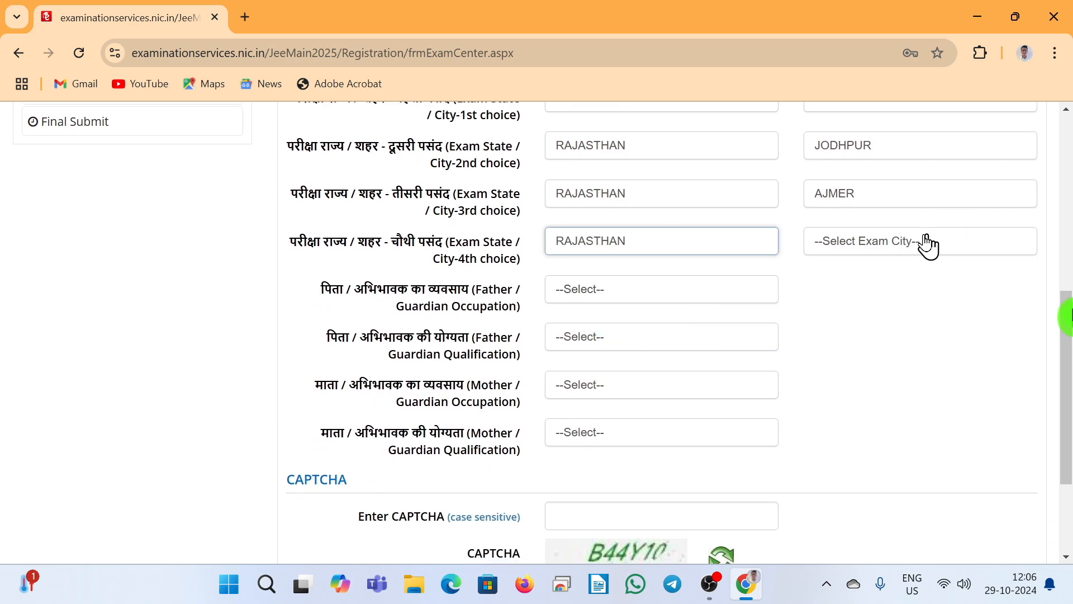
left_click(881, 244)
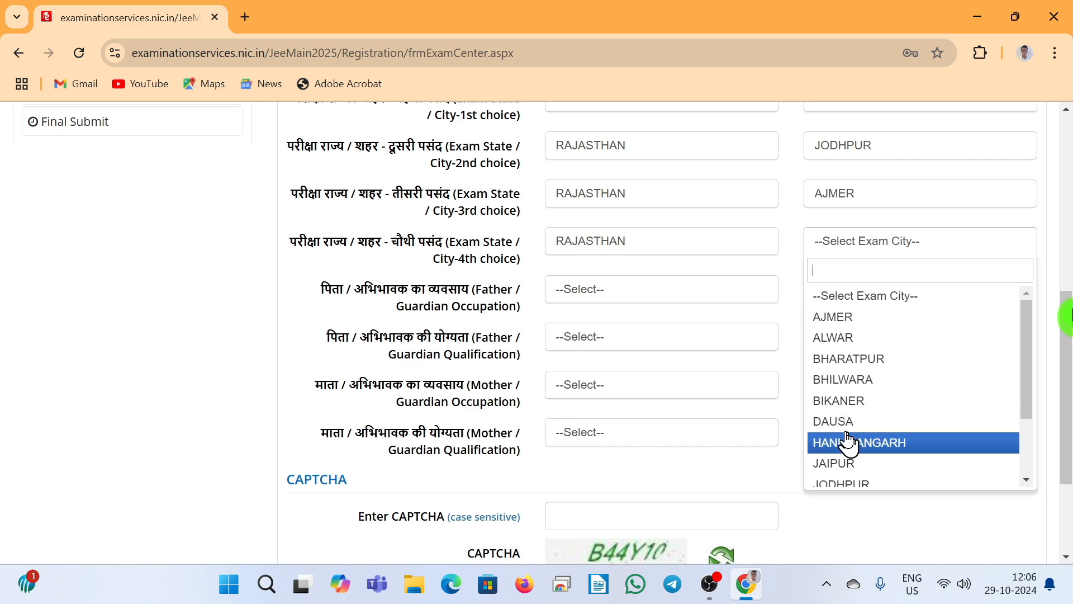
left_click(854, 400)
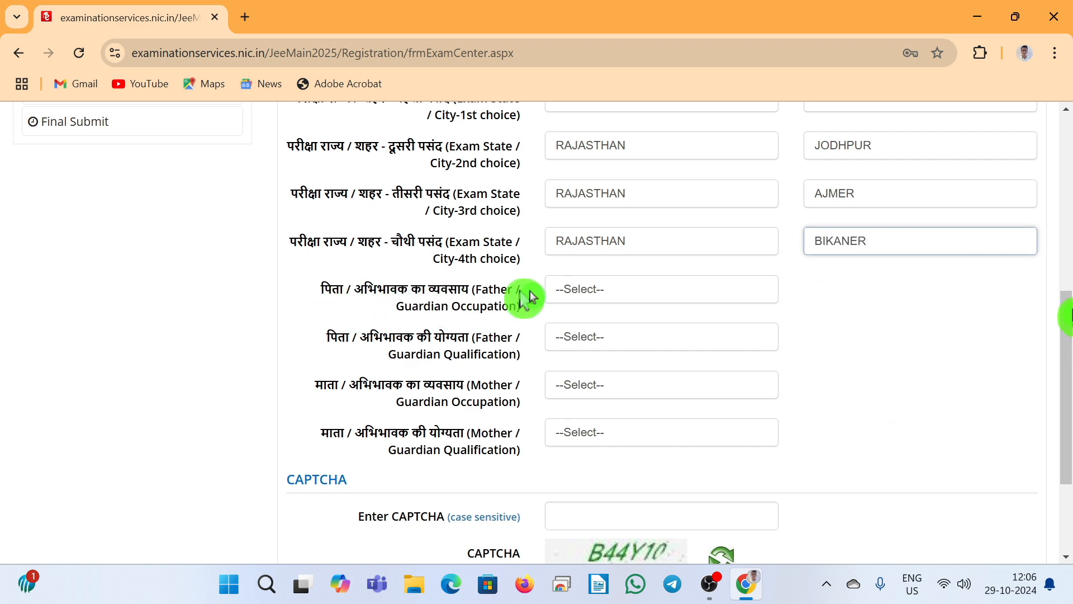
Set both father's and mother's occupation to AGRICULTURE and qualification to MATRICULATE
left_click(586, 294)
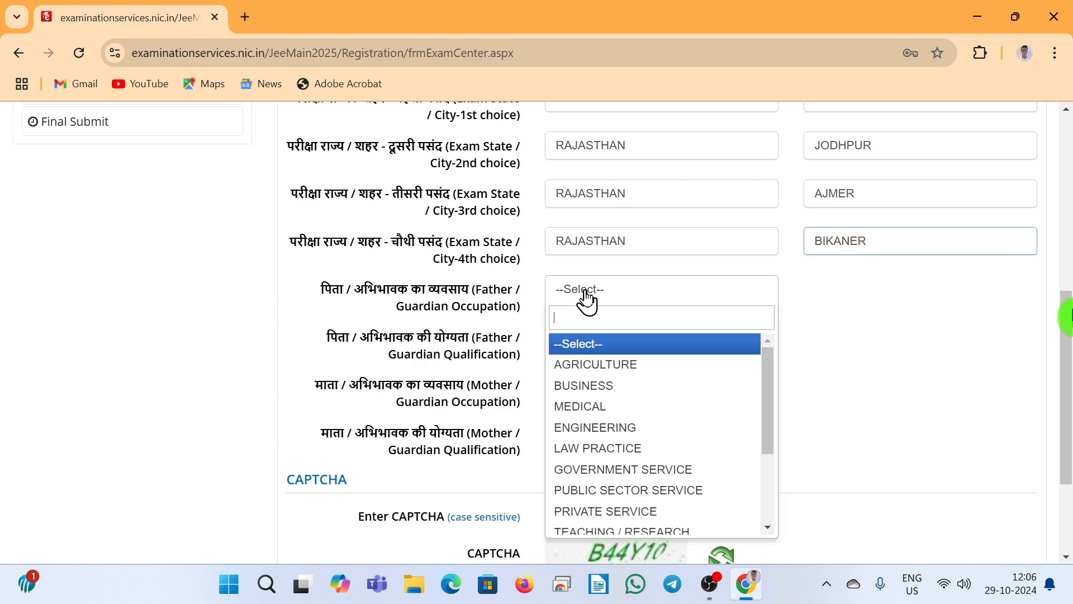
left_click(587, 367)
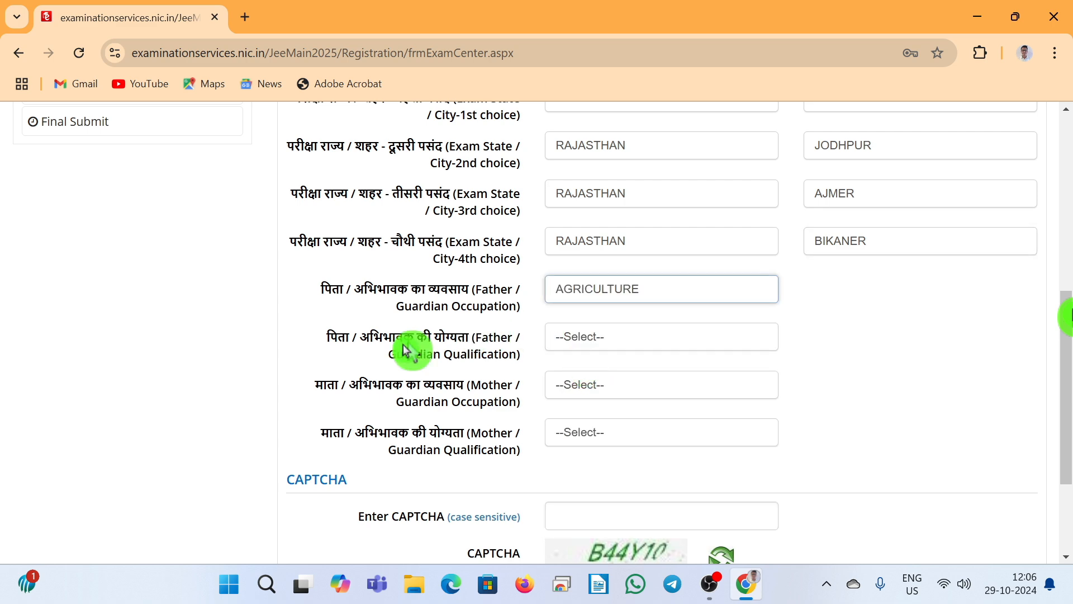
left_click(602, 341)
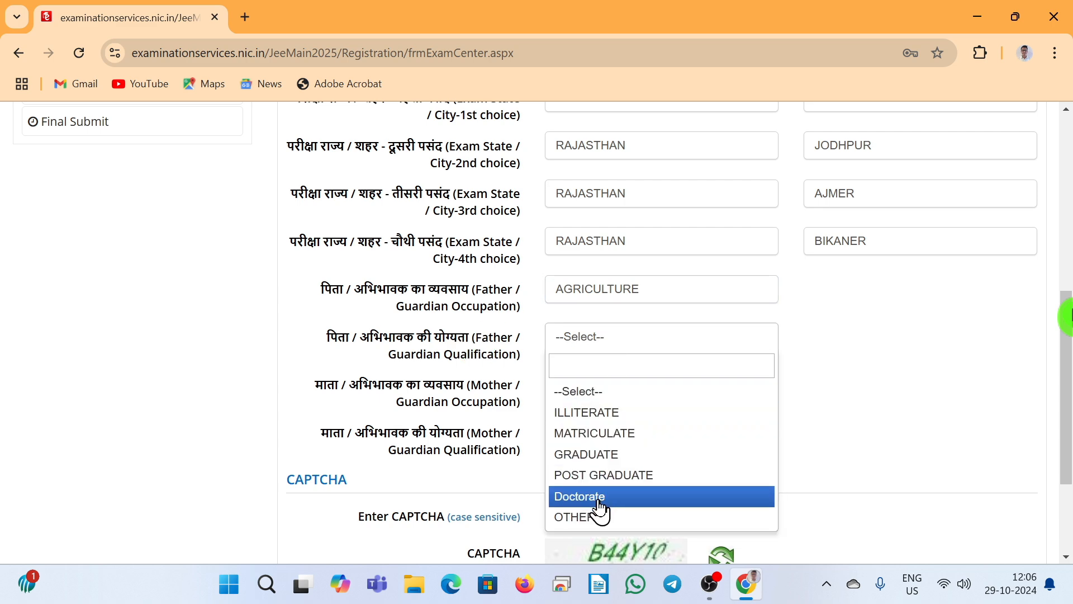
left_click(601, 434)
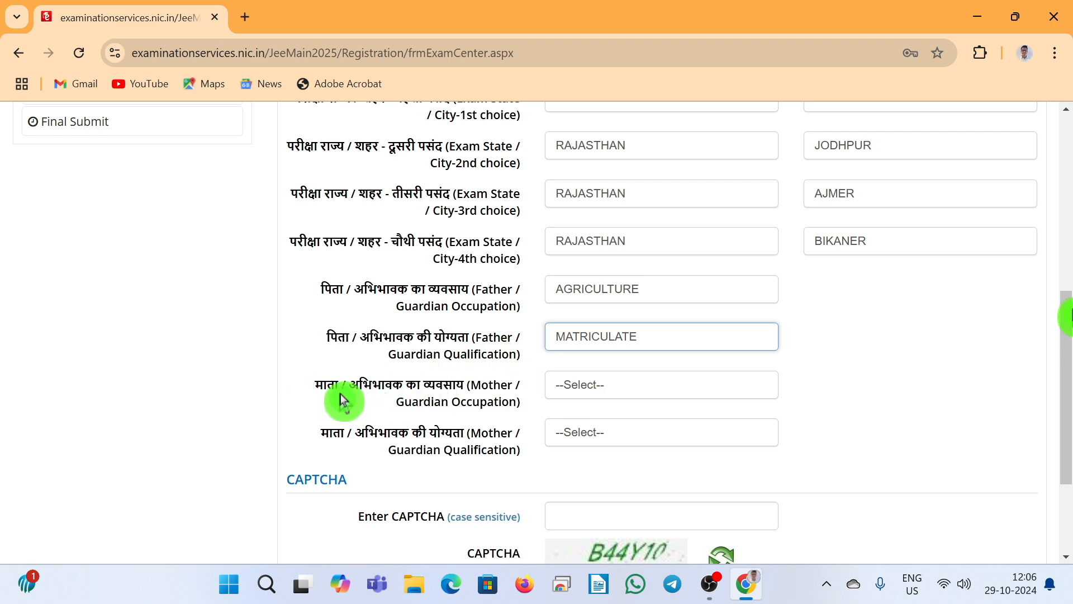
left_click(573, 396)
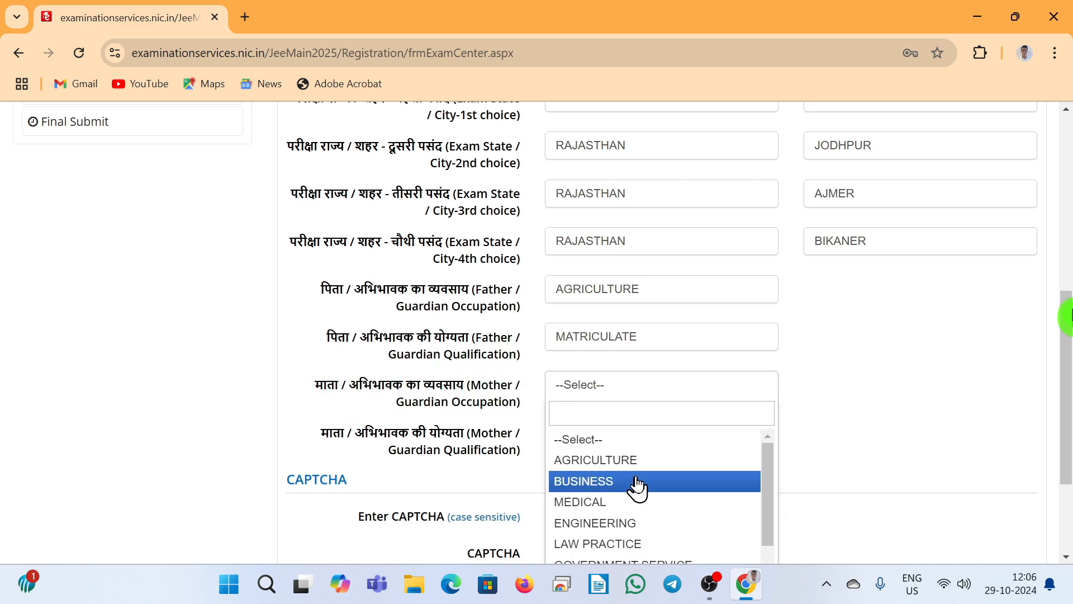
scroll(619, 470, "down", 2)
scroll(589, 465, "up", 2)
left_click(589, 461)
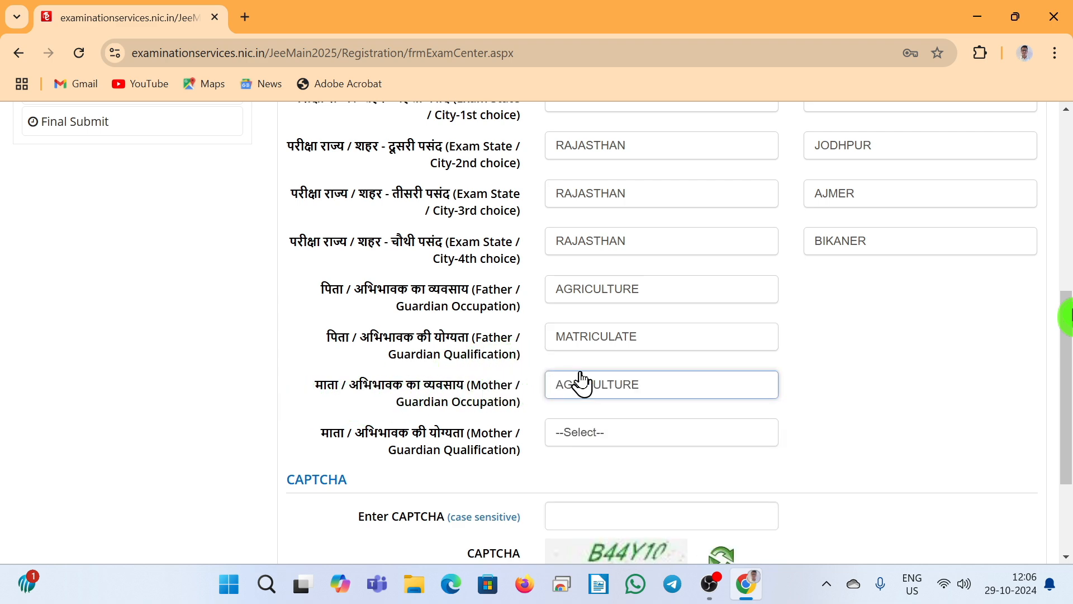
left_click(607, 436)
scroll(599, 460, "down", 3)
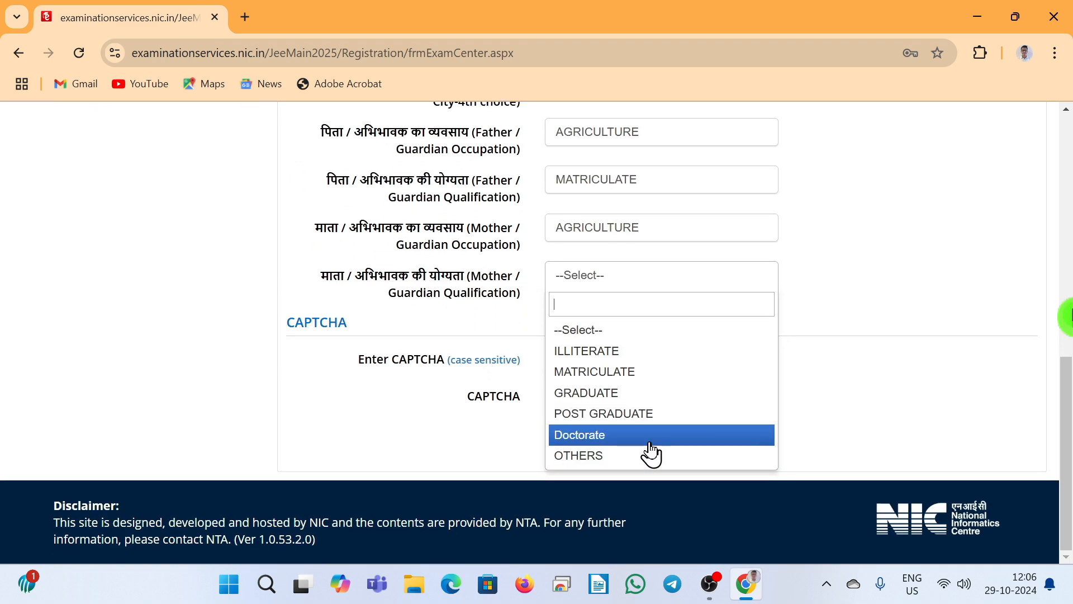
left_click(614, 371)
Enter the CAPTCHA, then Save & Next the Exam and Centre section, confirming with Yes
left_click(571, 356)
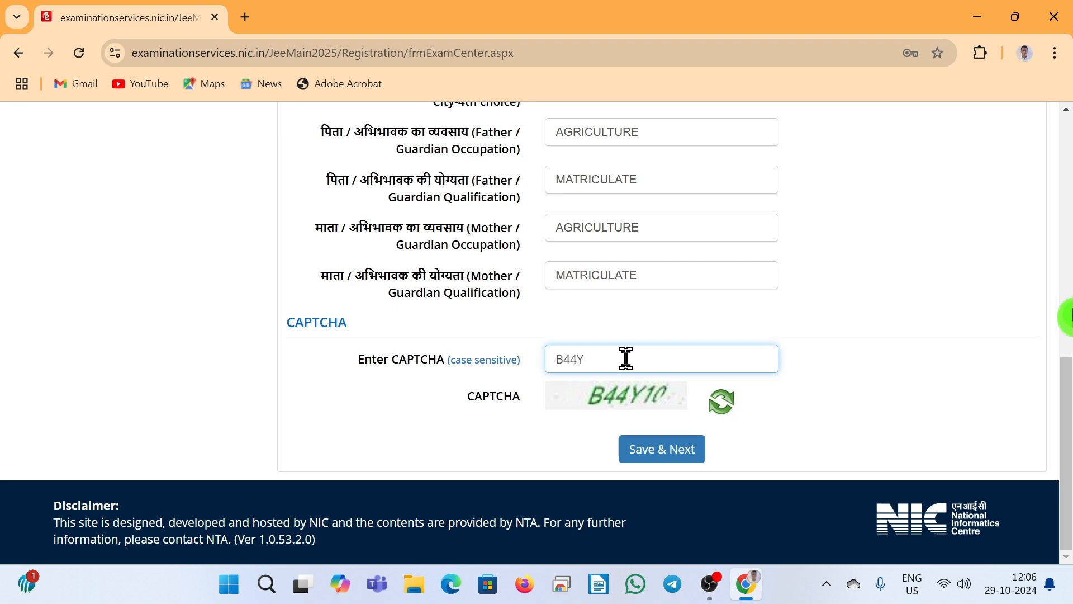
left_click(655, 408)
left_click(653, 450)
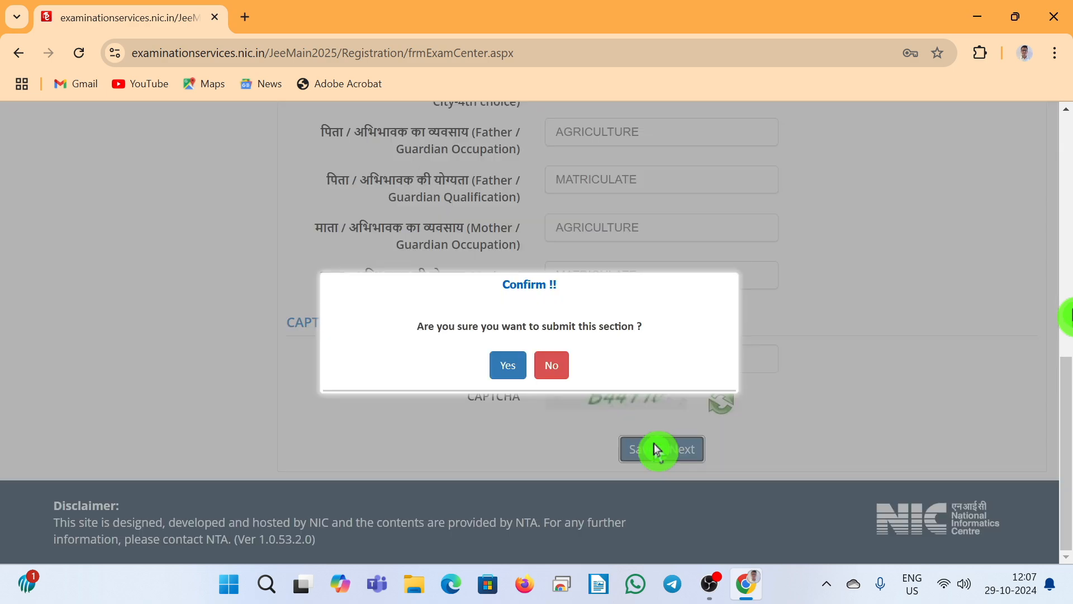
left_click(510, 367)
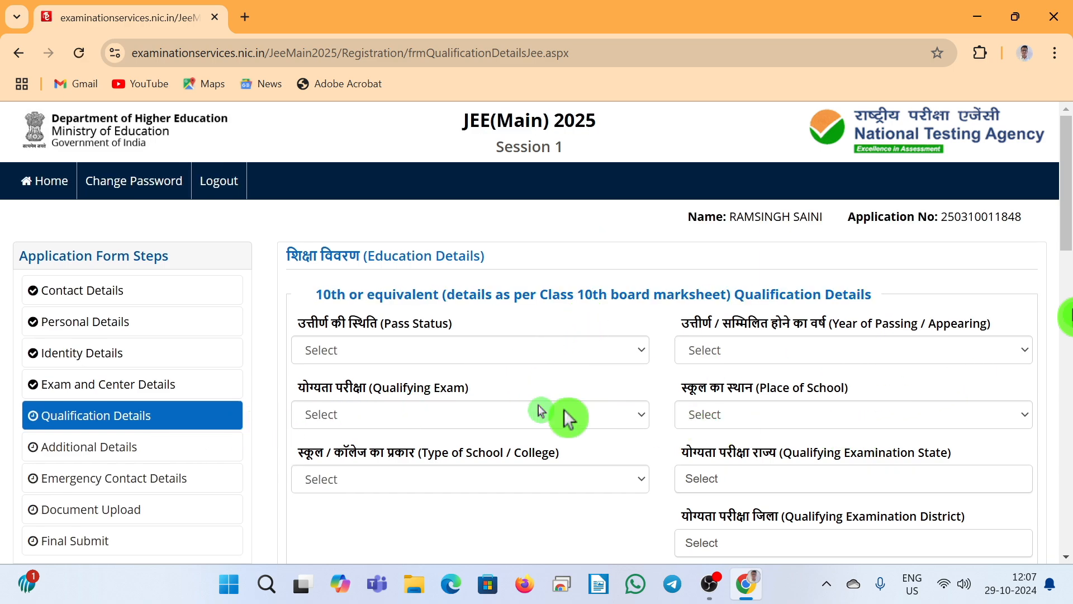
Mark the 10th class Passed, year of passing 2022, qualifying exam '10th or Equivalent'
scroll(620, 335, "down", 1)
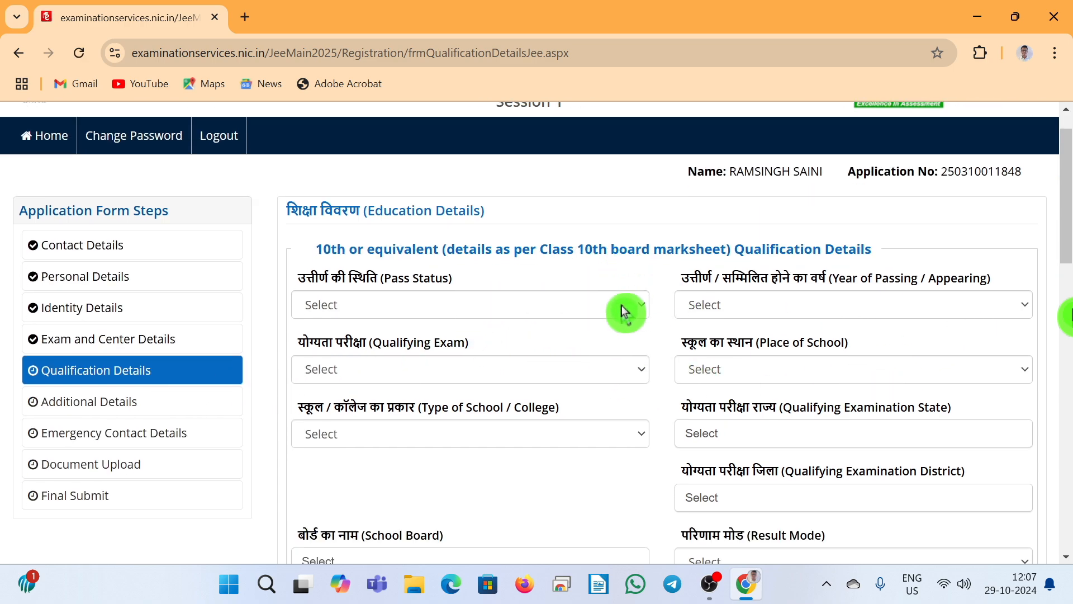
scroll(604, 297, "down", 4)
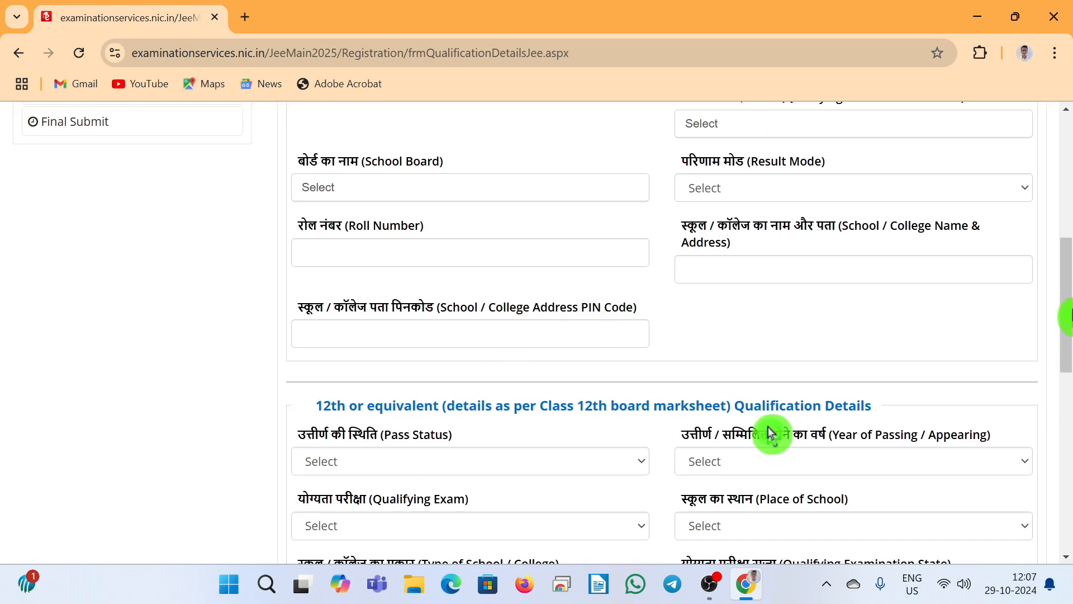
scroll(805, 370, "up", 3)
scroll(805, 370, "down", 5)
scroll(805, 370, "up", 14)
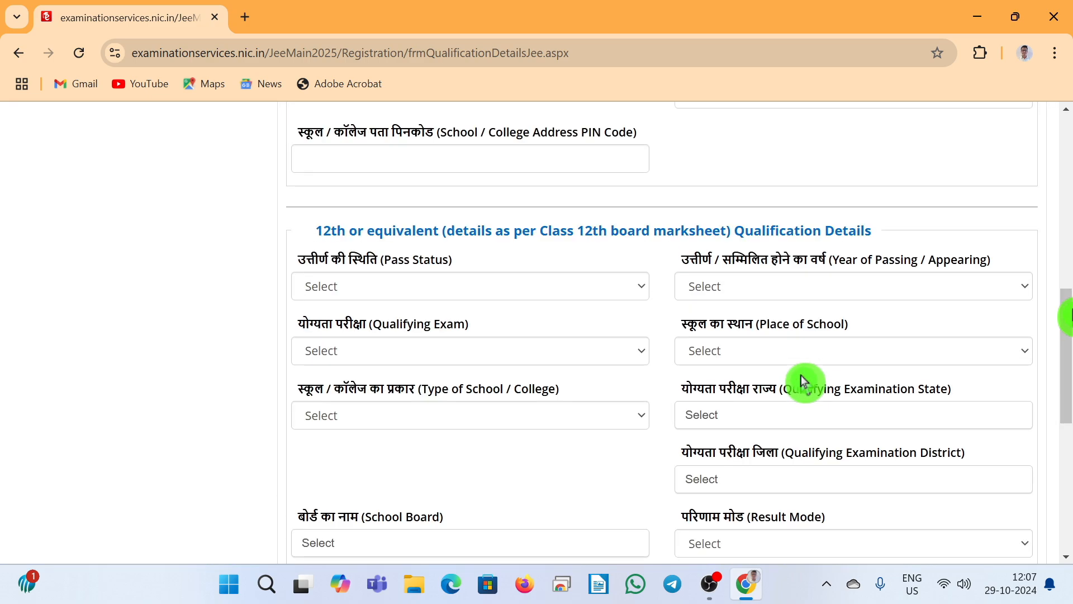
scroll(804, 383, "up", 1)
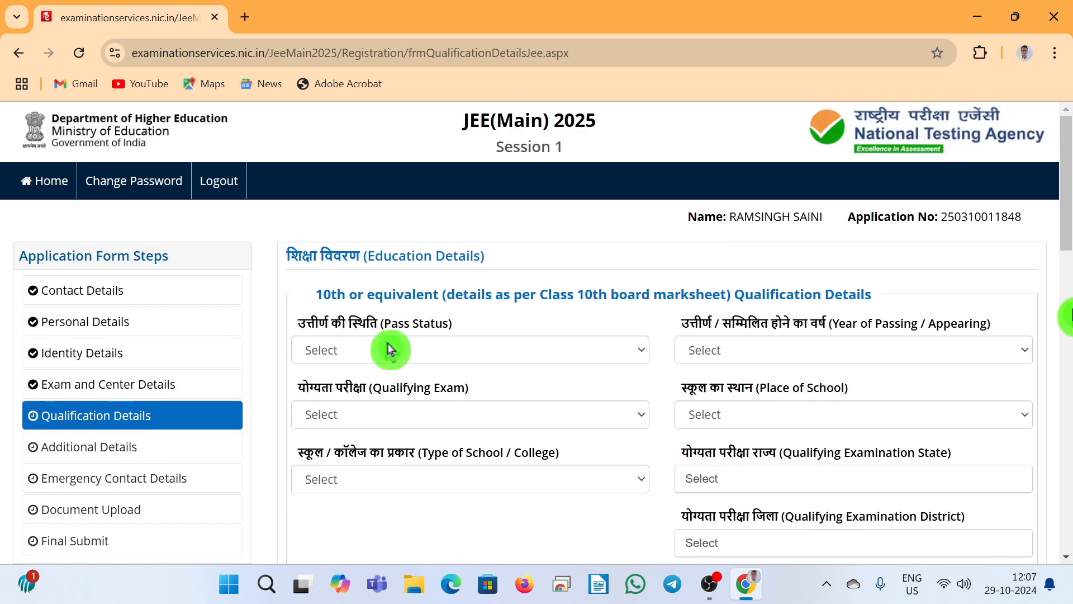
left_click(525, 357)
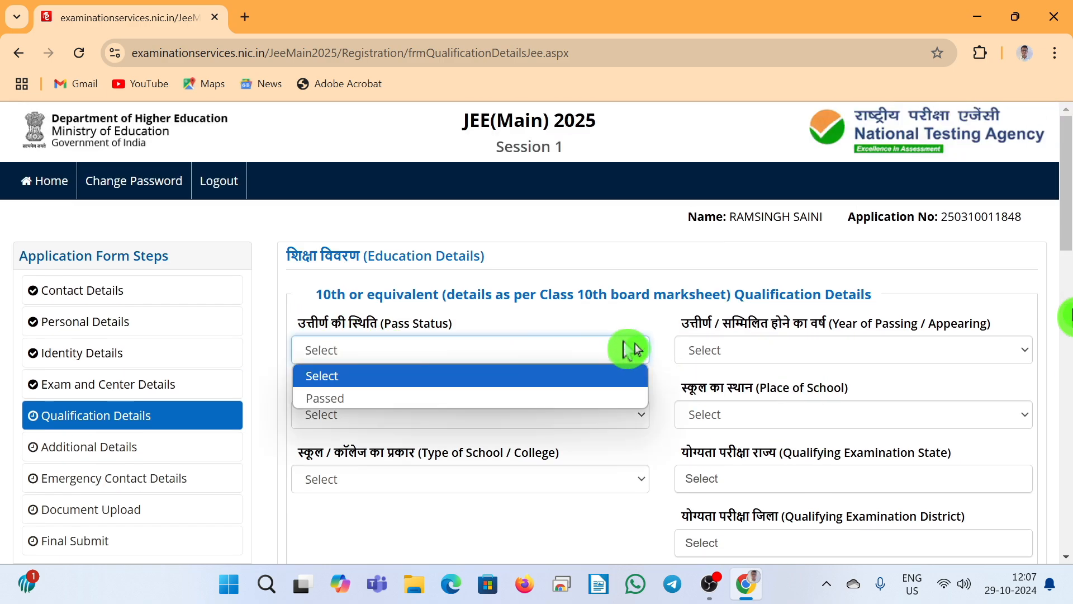
left_click(447, 398)
left_click(769, 350)
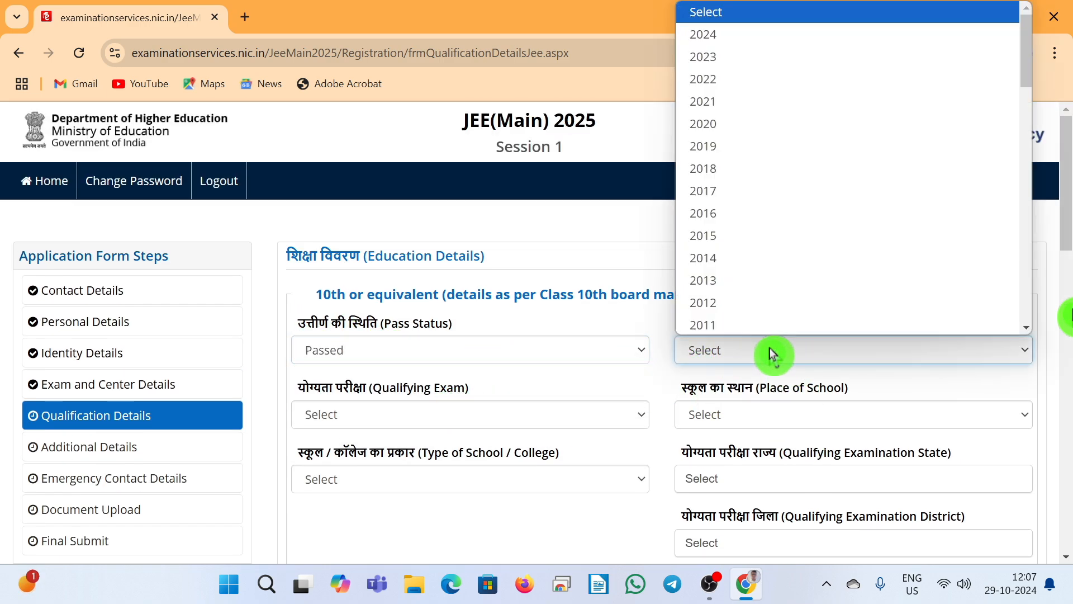
left_click(759, 358)
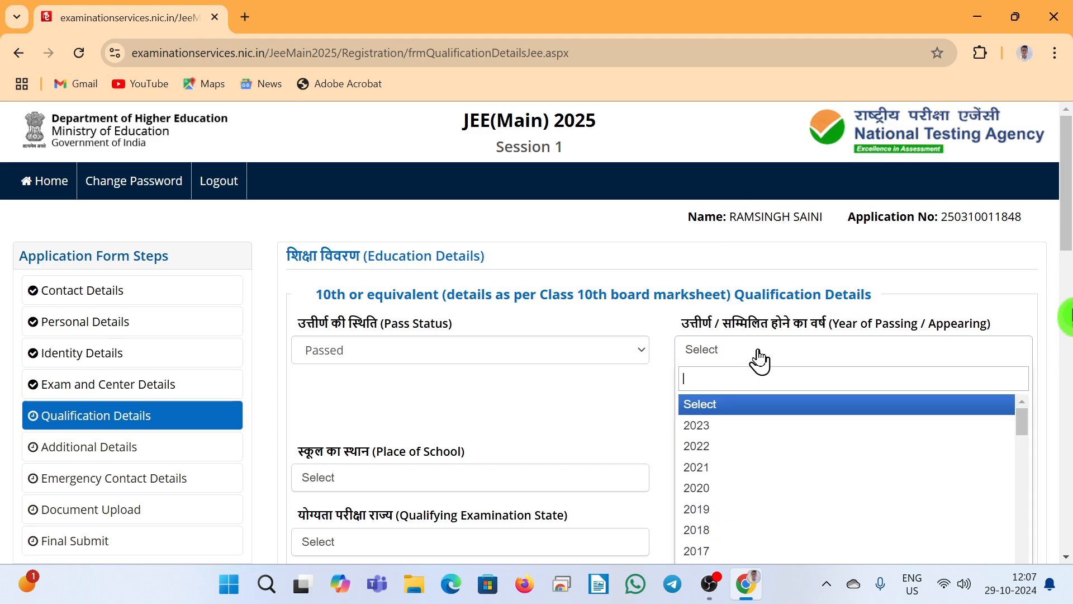
left_click(731, 447)
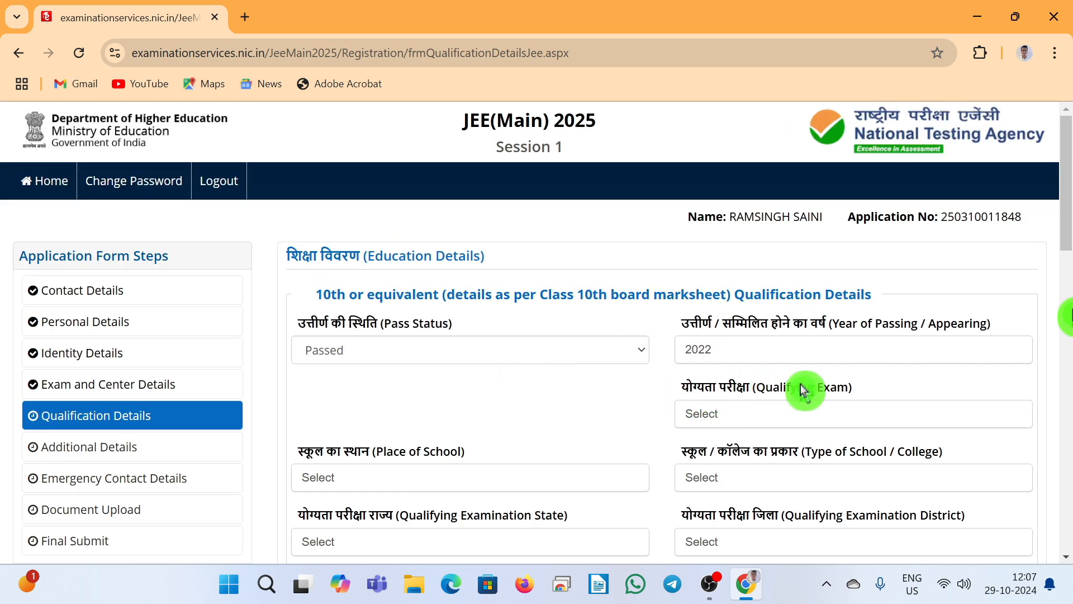
left_click(741, 420)
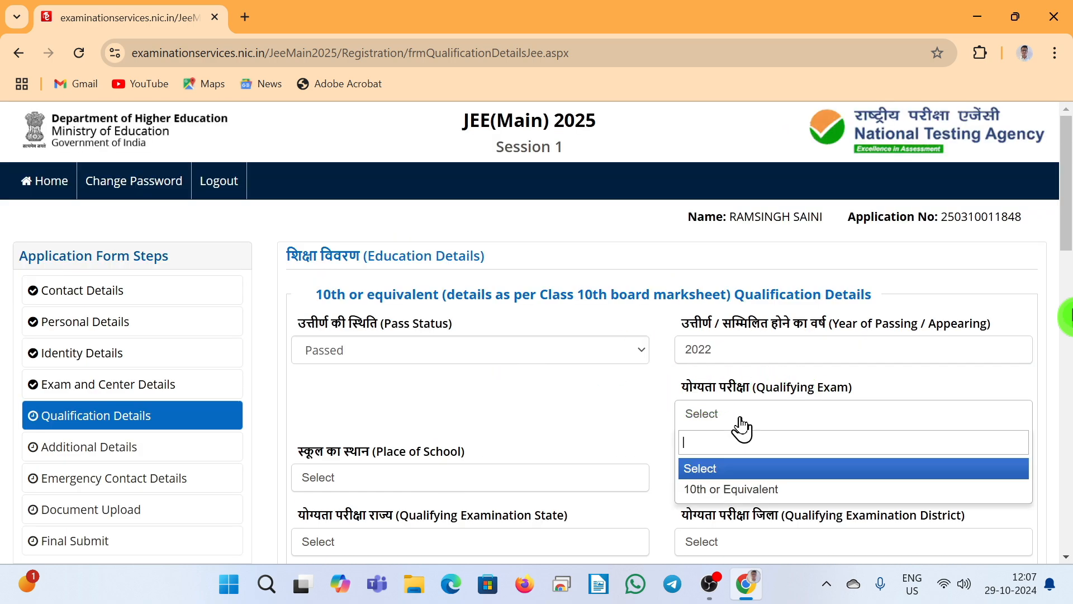
left_click(714, 489)
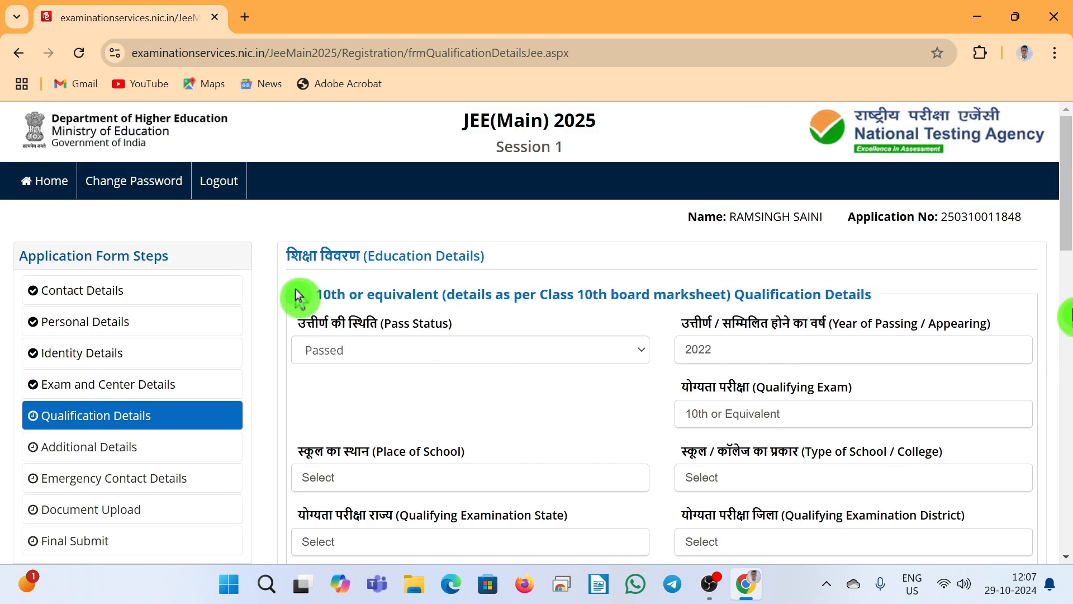
scroll(391, 448, "down", 3)
Set the 10th-class place of school to Rural and school type to Government School
left_click(460, 310)
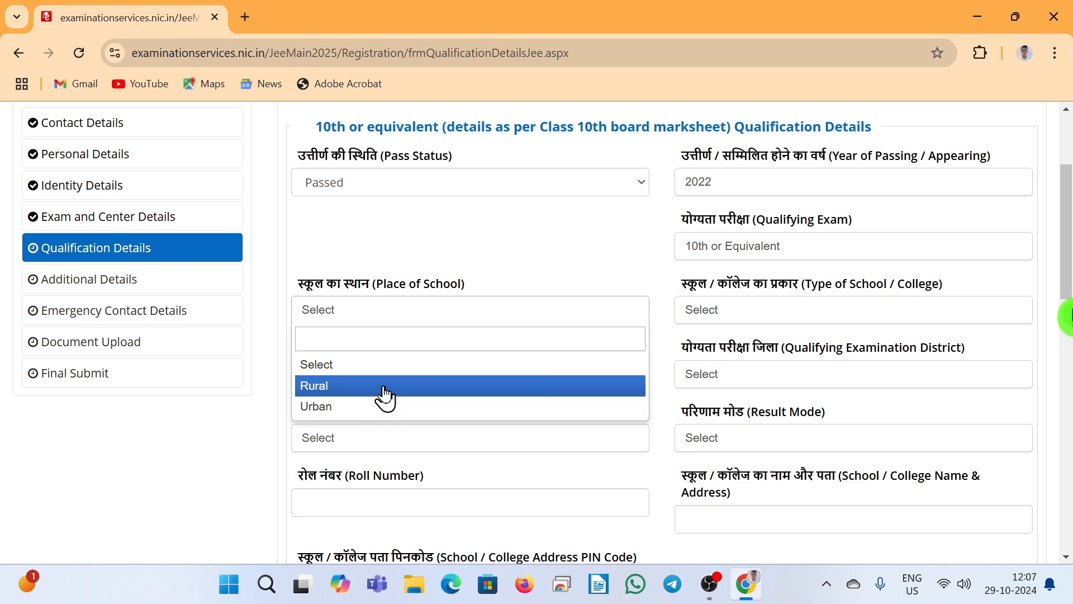
left_click(384, 392)
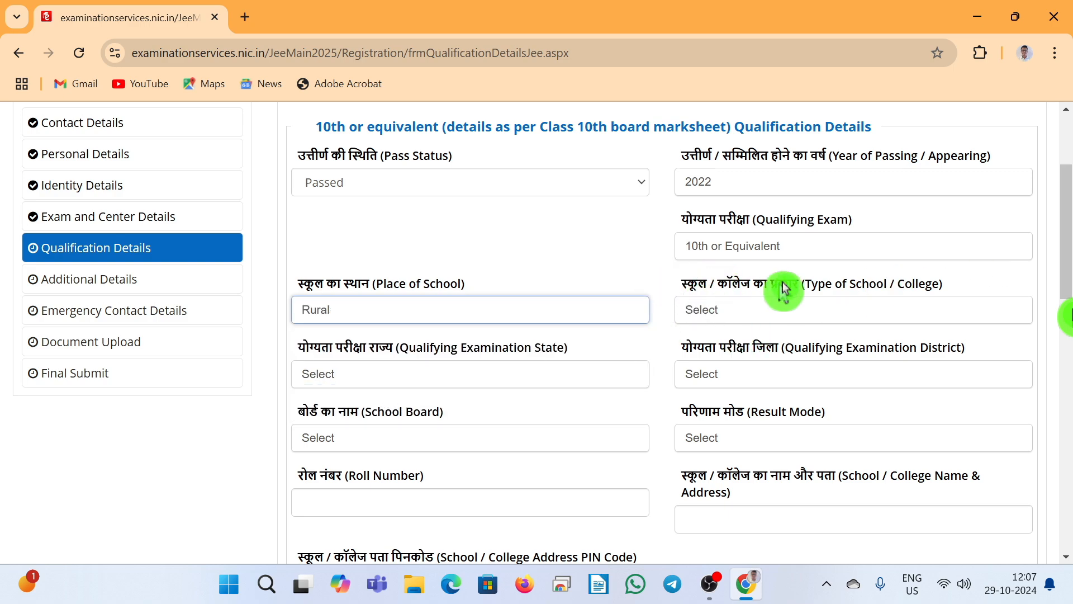
left_click(749, 322)
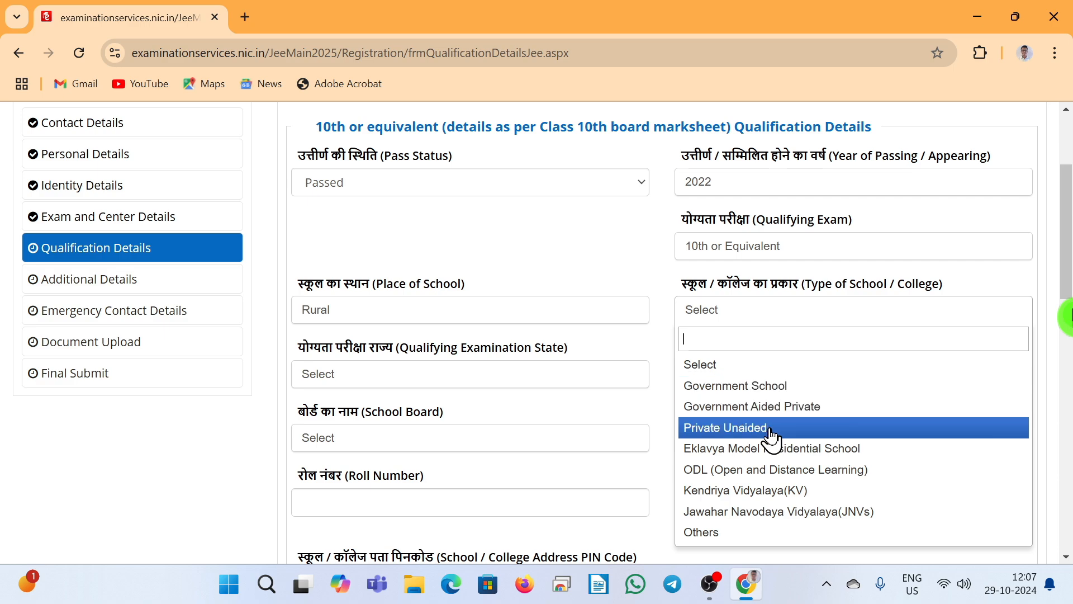
left_click(771, 385)
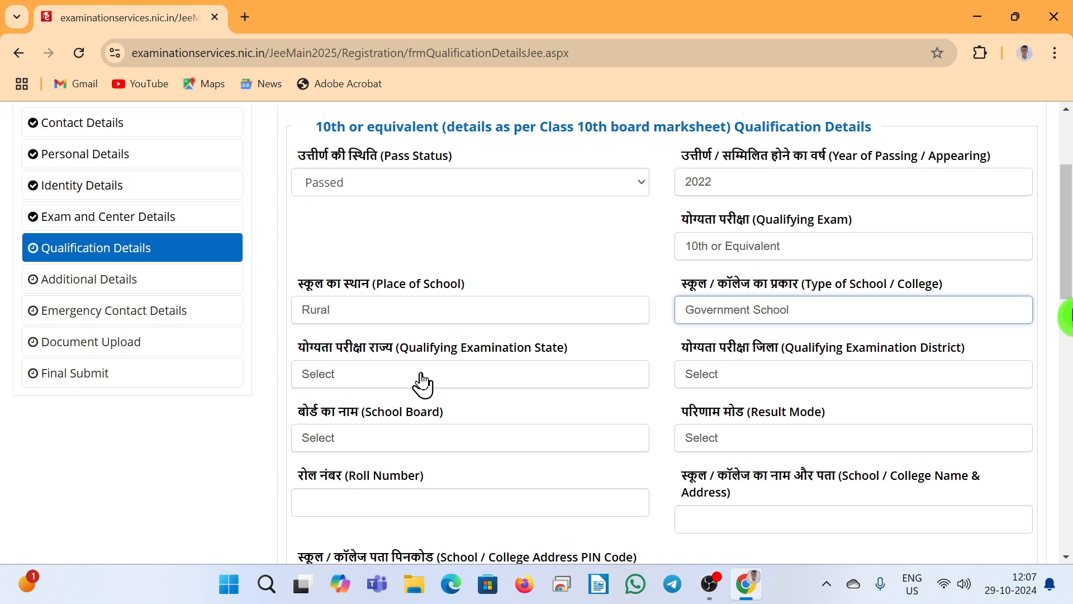
Choose RAJASTHAN as the qualifying exam state and JHUNJHUNU as the district
left_click(458, 380)
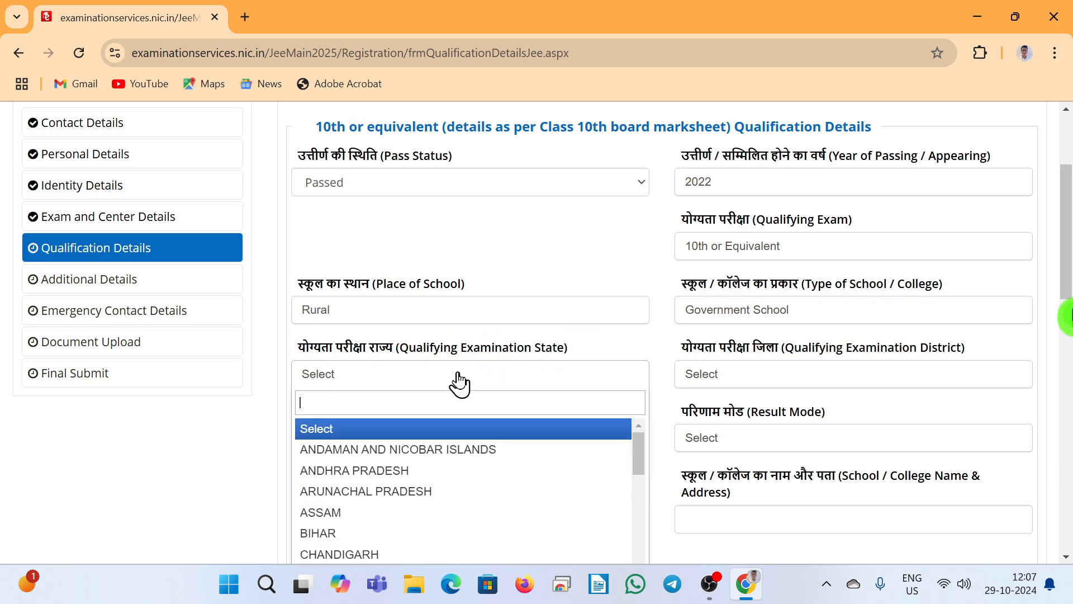
scroll(405, 476, "down", 8)
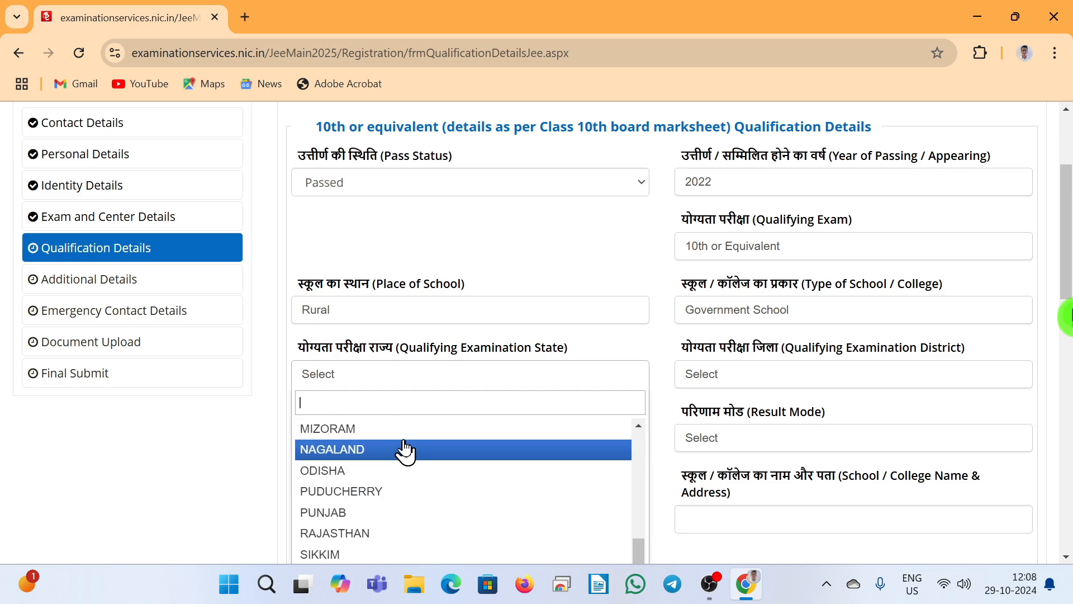
left_click(371, 533)
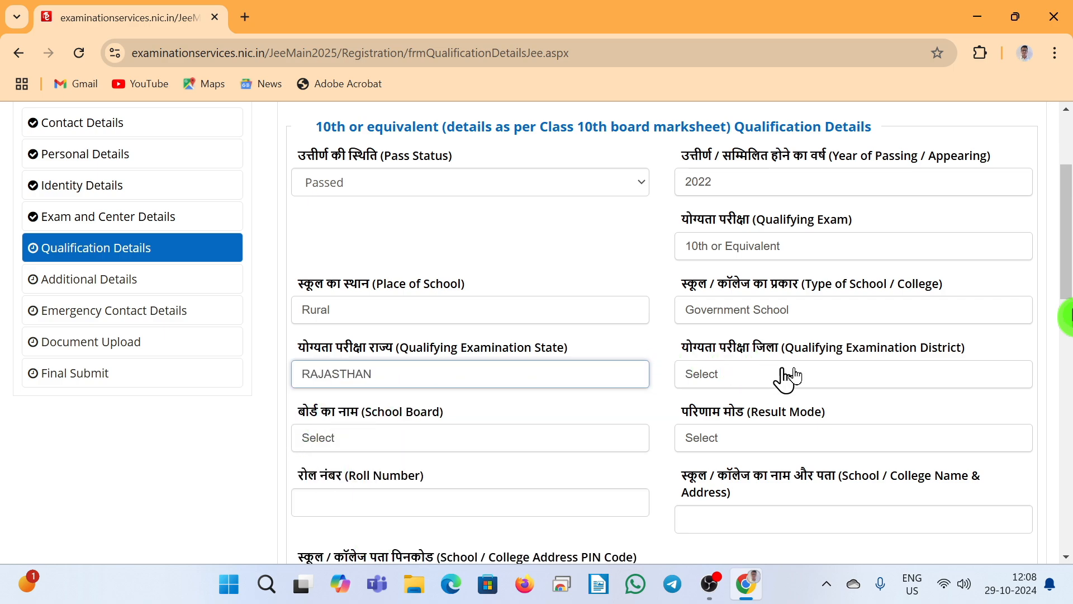
left_click(823, 379)
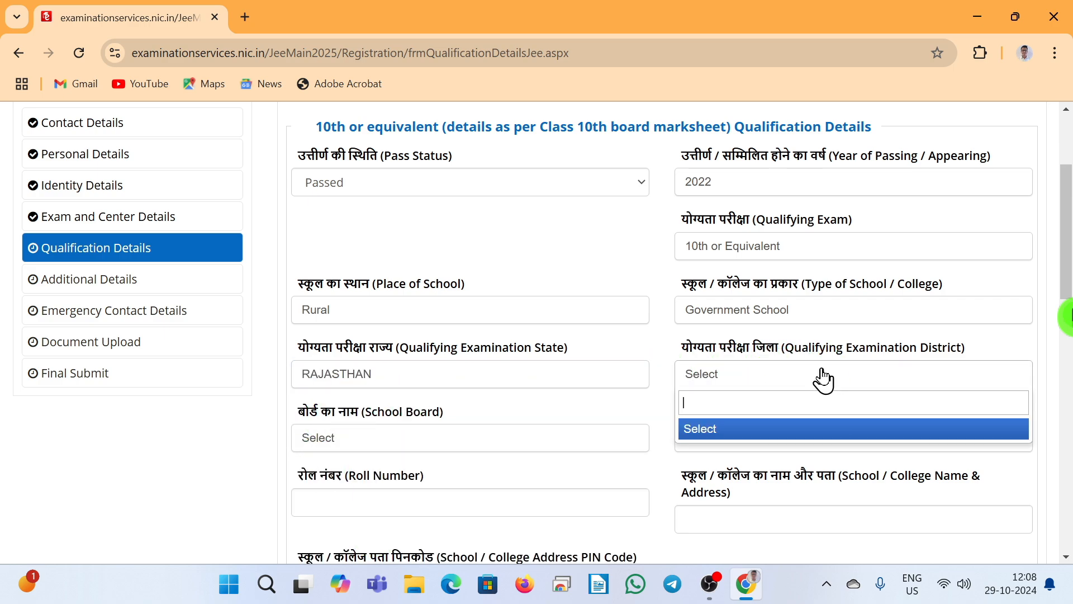
left_click(753, 383)
left_click(752, 381)
left_click(752, 378)
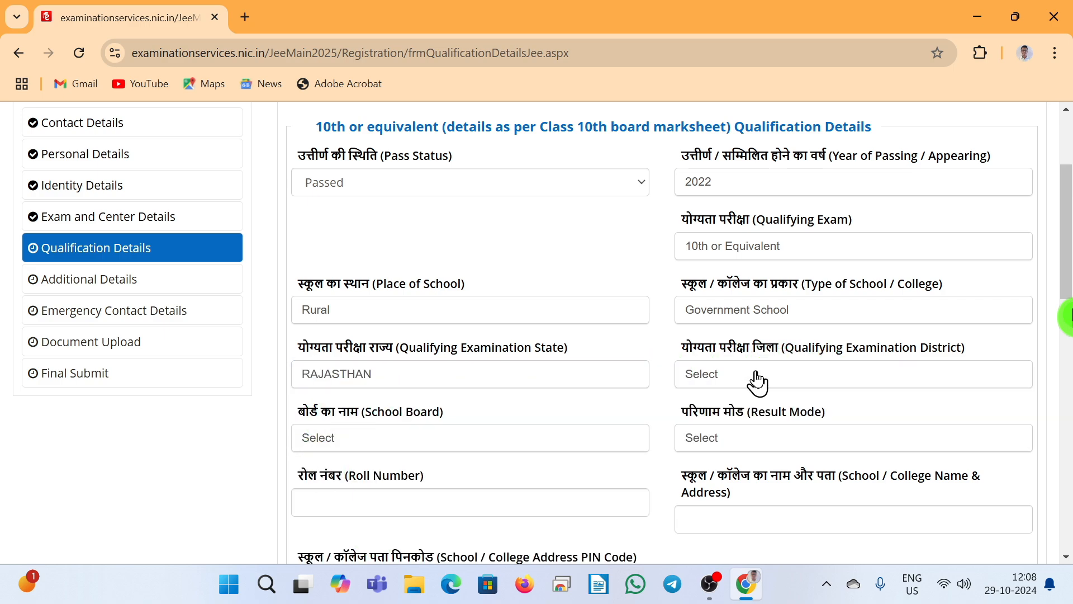
left_click(751, 375)
scroll(761, 474, "down", 6)
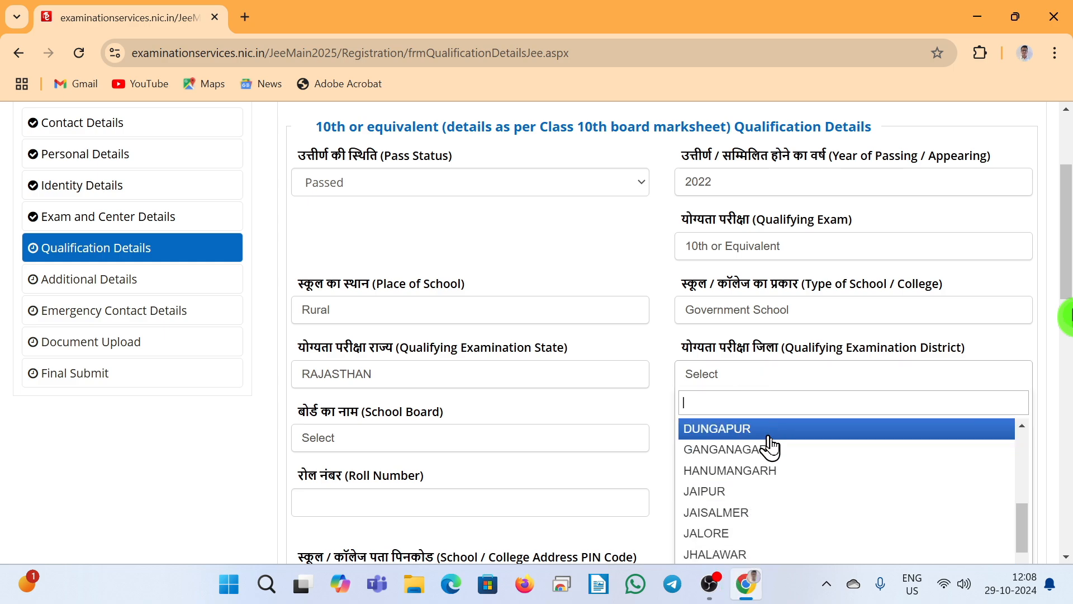
left_click(770, 474)
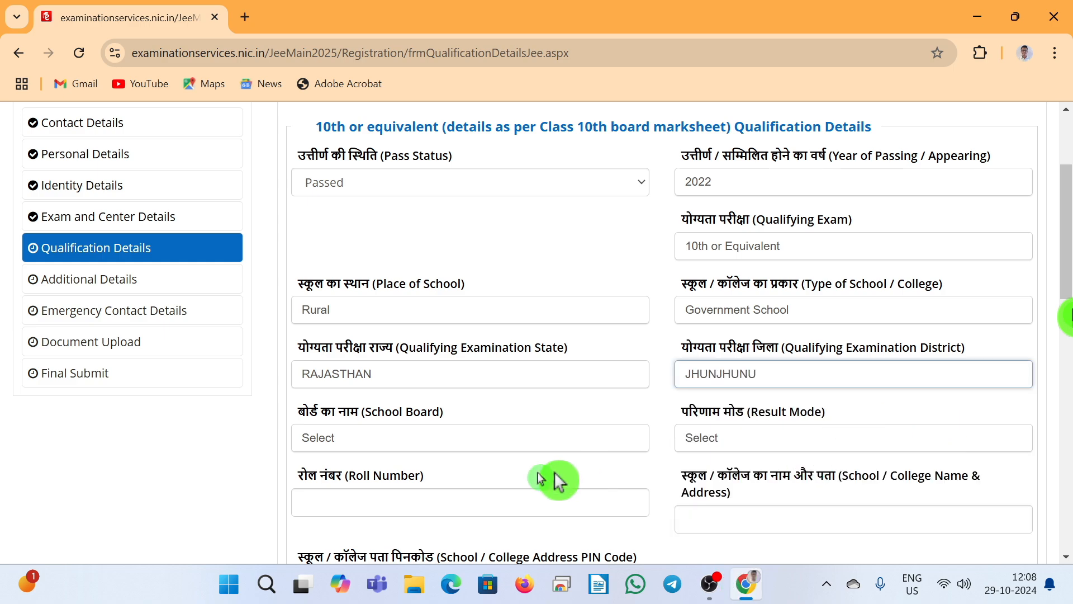
Set the school board to CENTRAL BOARD OF SECONDARY EDUCATION, replacing an initial Banasthali Vidyapeeth pick
left_click(358, 454)
scroll(468, 453, "down", 4)
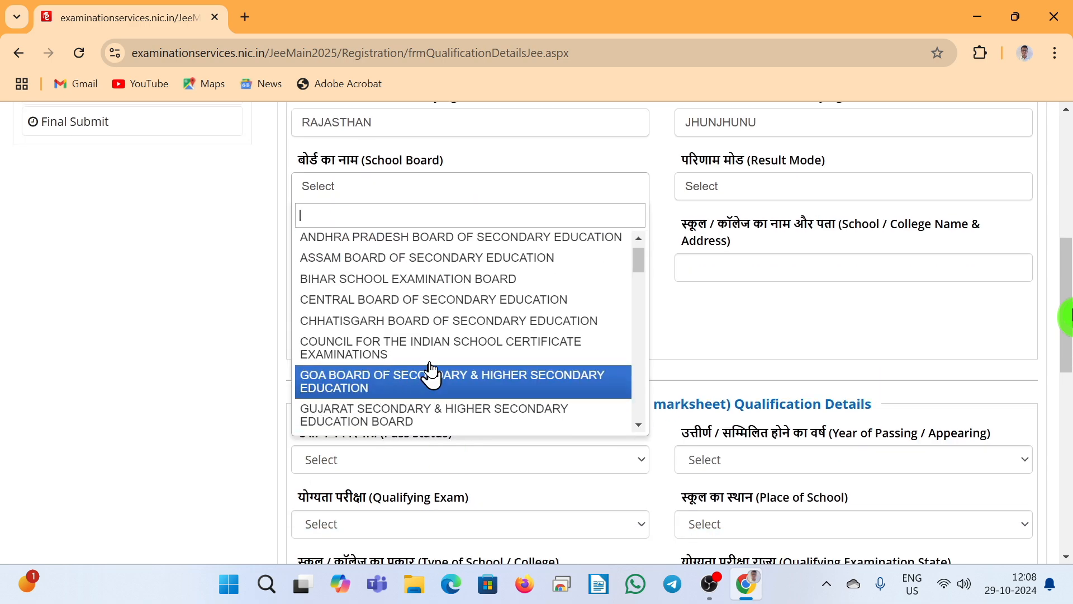
scroll(420, 274, "down", 3)
scroll(419, 277, "down", 2)
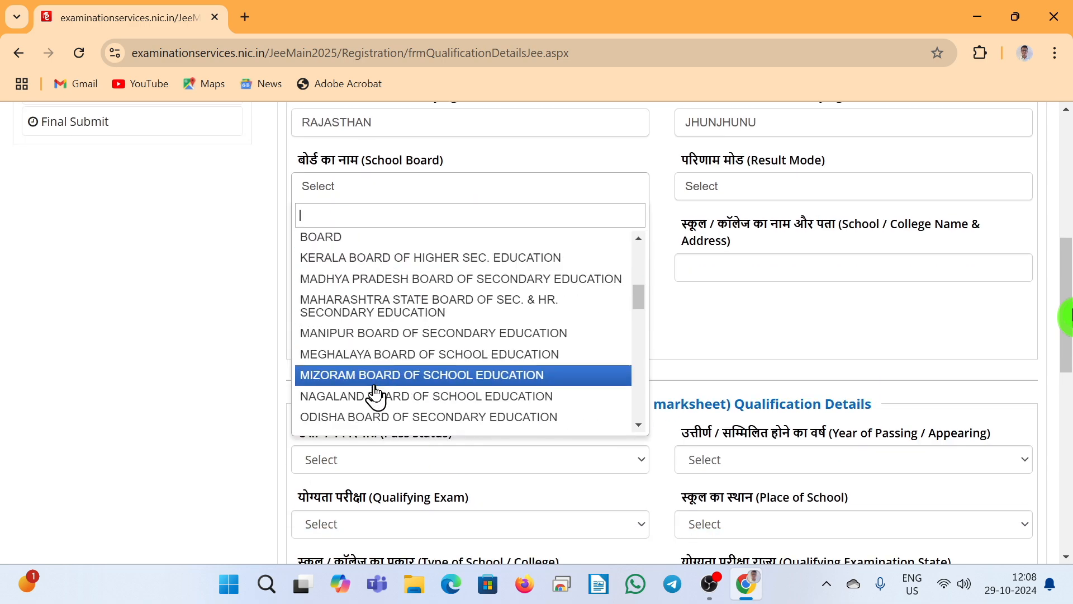
scroll(413, 330, "down", 4)
scroll(419, 324, "down", 3)
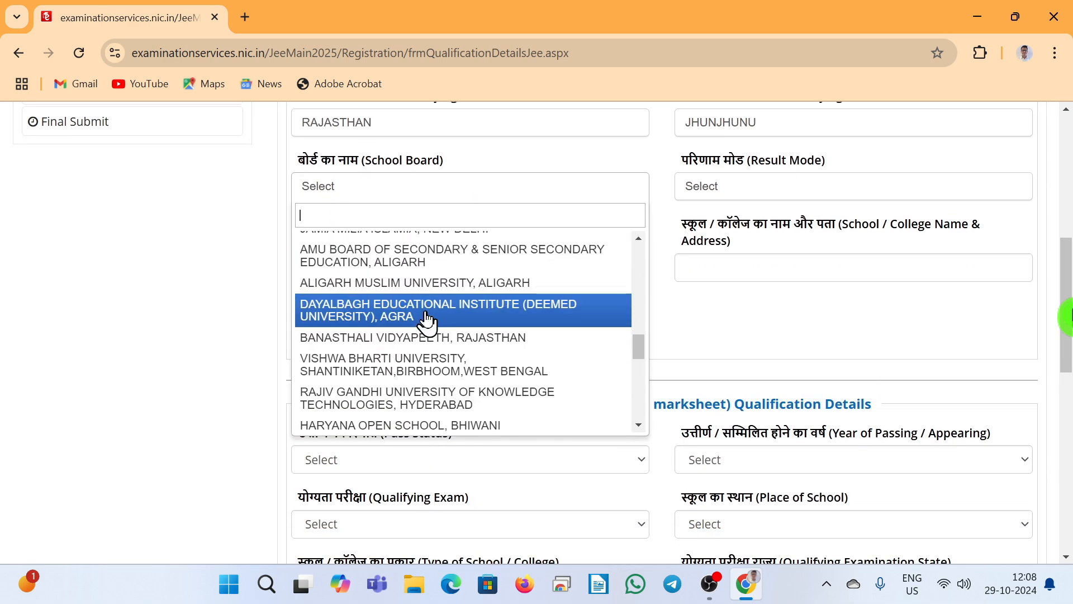
scroll(426, 320, "down", 9)
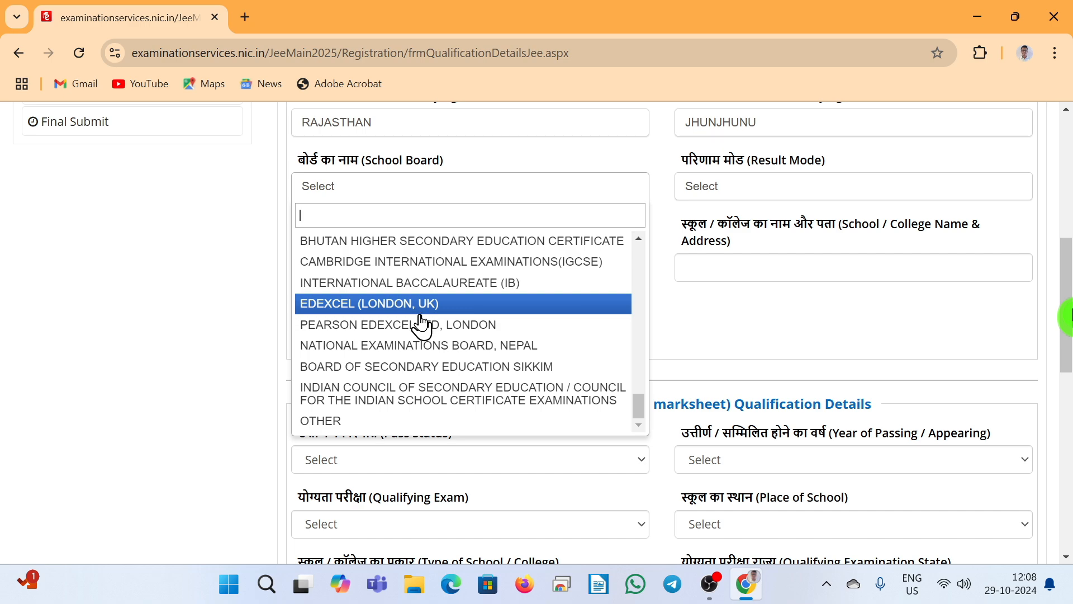
scroll(445, 366, "up", 4)
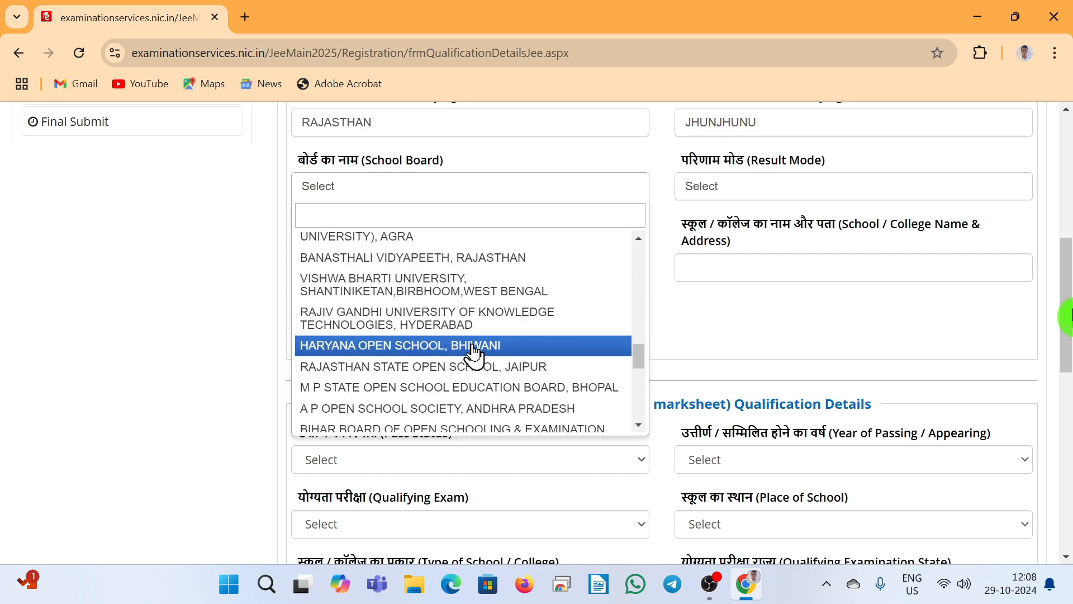
left_click(478, 259)
left_click(479, 193)
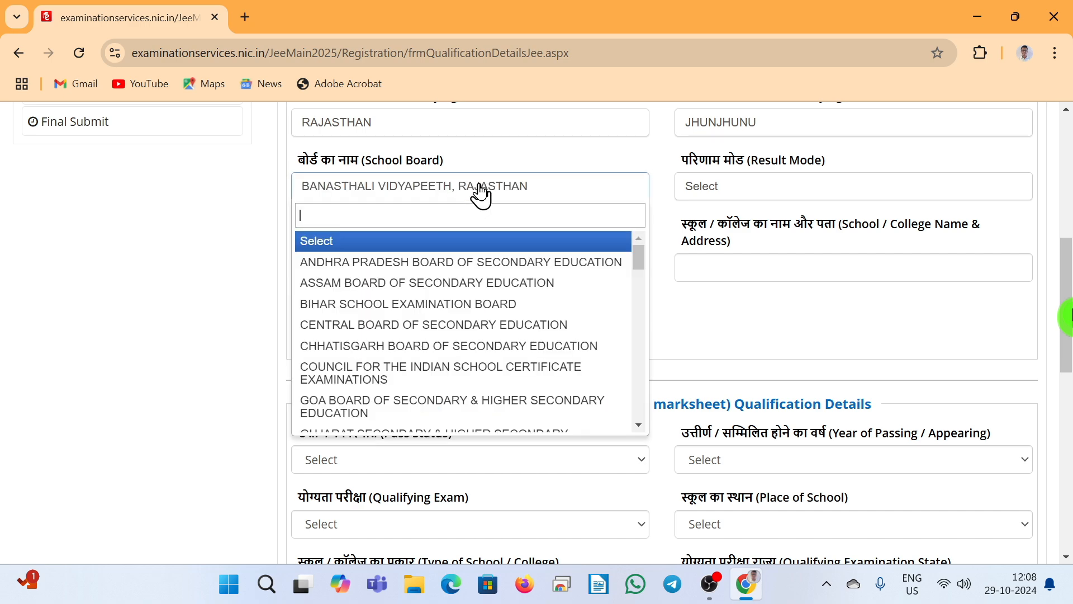
scroll(449, 289, "down", 2)
scroll(449, 289, "up", 2)
scroll(449, 289, "down", 5)
left_click(432, 193)
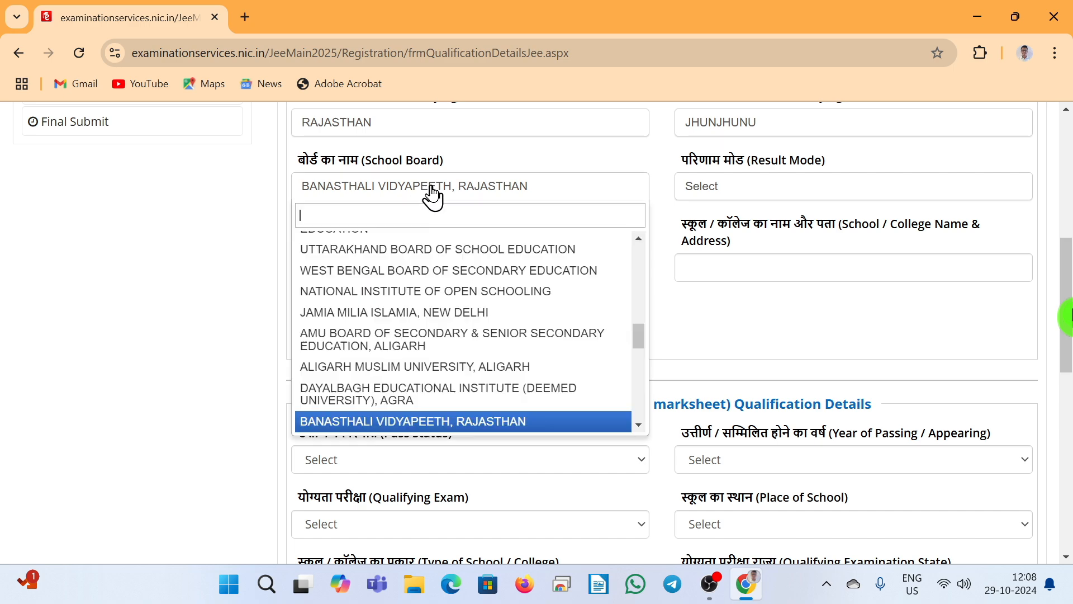
scroll(412, 310, "down", 2)
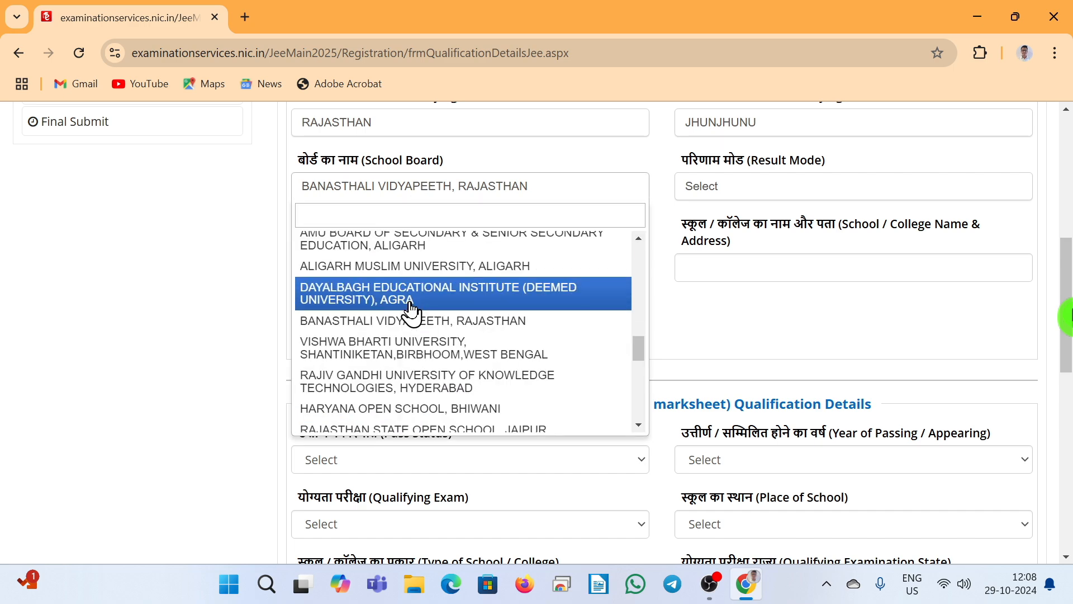
scroll(412, 309, "down", 4)
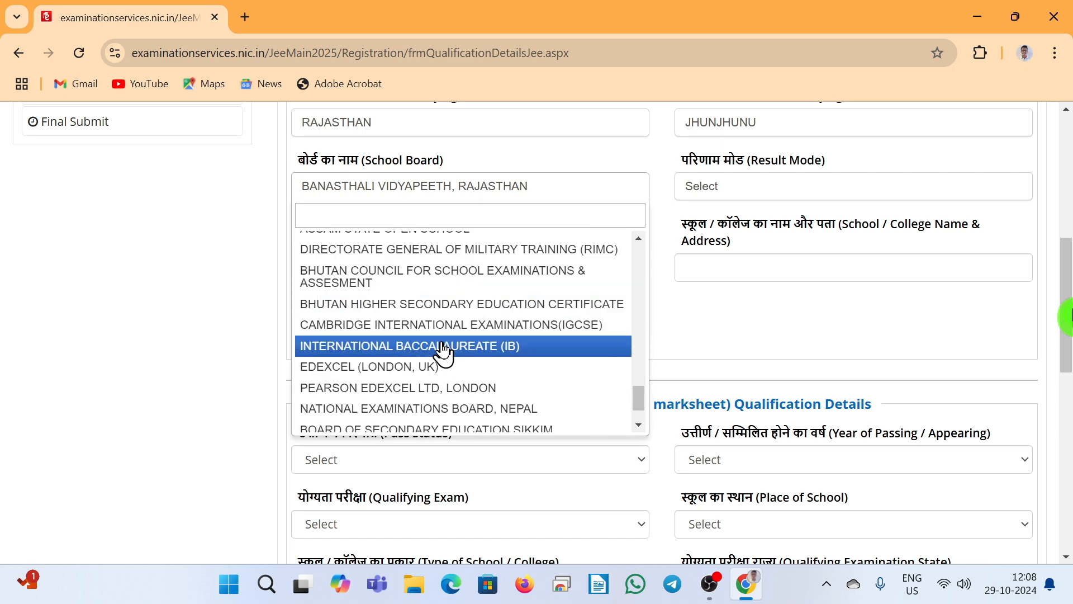
scroll(441, 351, "down", 1)
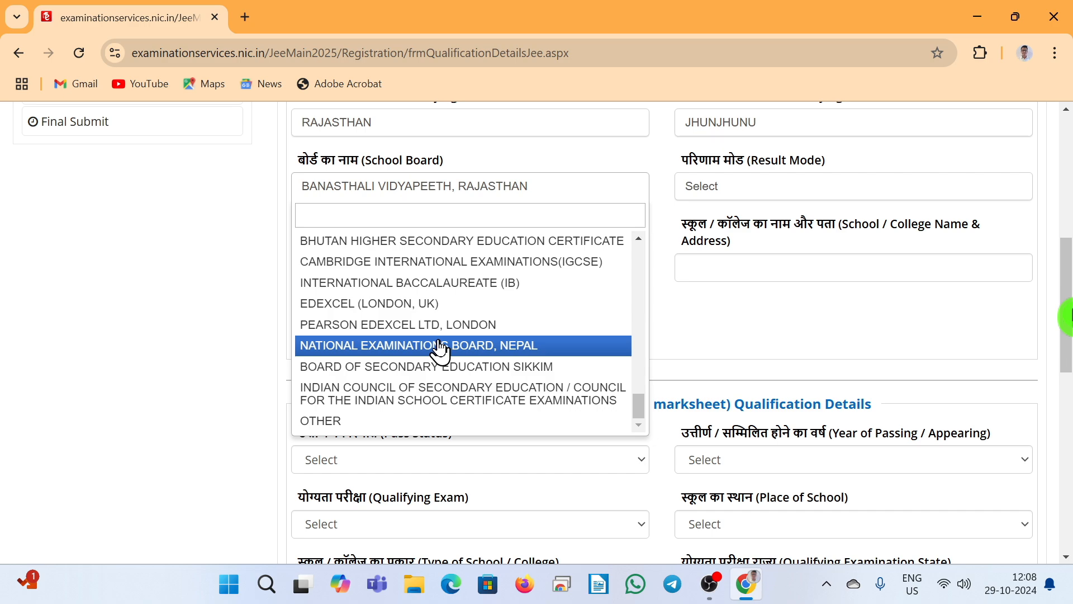
scroll(472, 327, "up", 5)
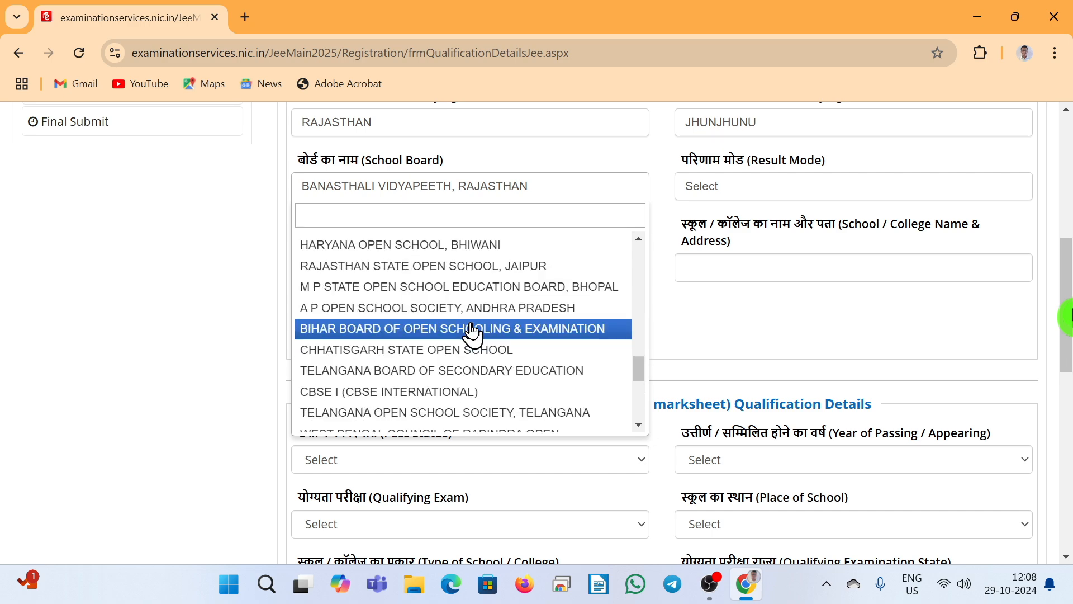
scroll(472, 332, "up", 3)
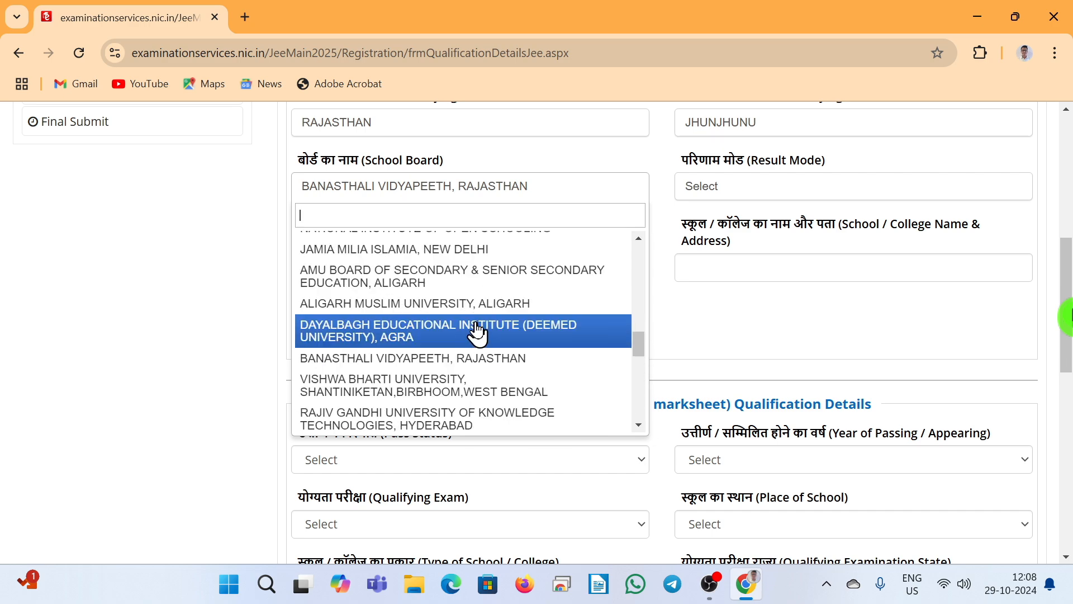
scroll(472, 330, "up", 4)
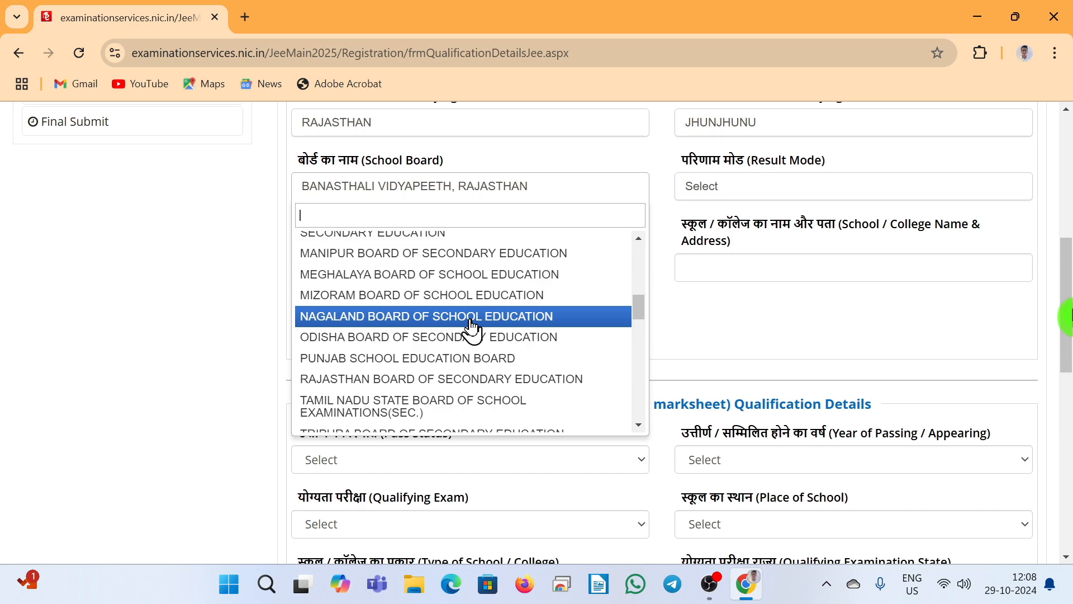
scroll(472, 327, "up", 2)
scroll(472, 329, "up", 3)
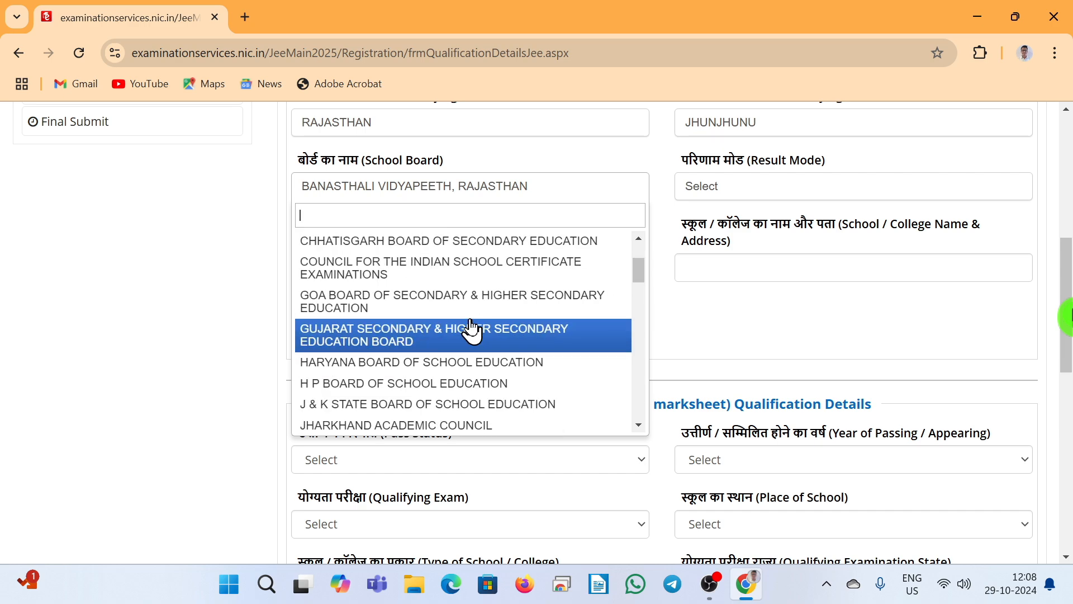
scroll(472, 330, "up", 2)
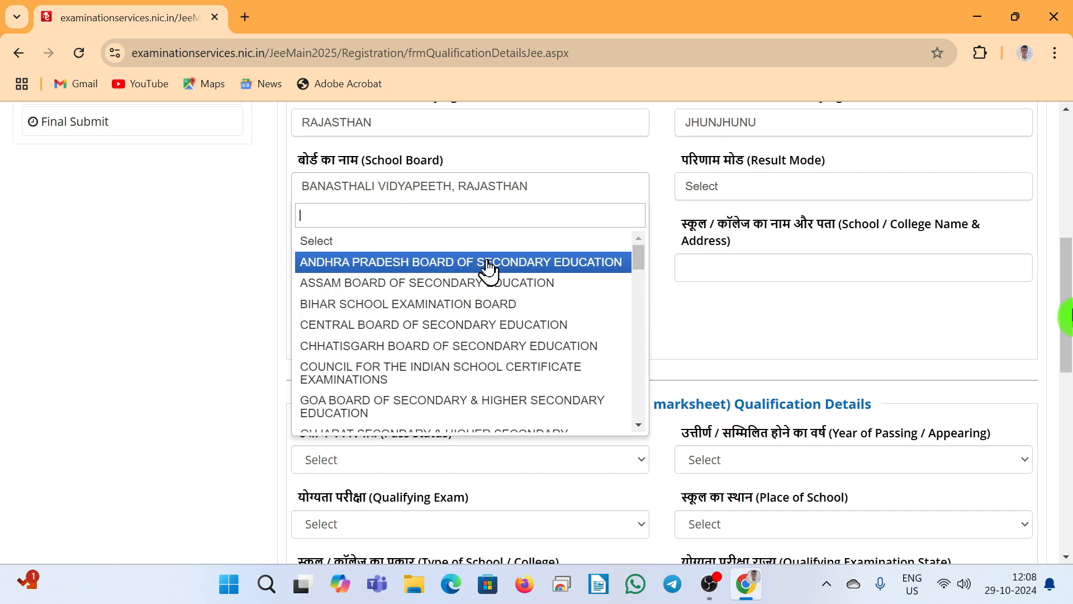
left_click(504, 326)
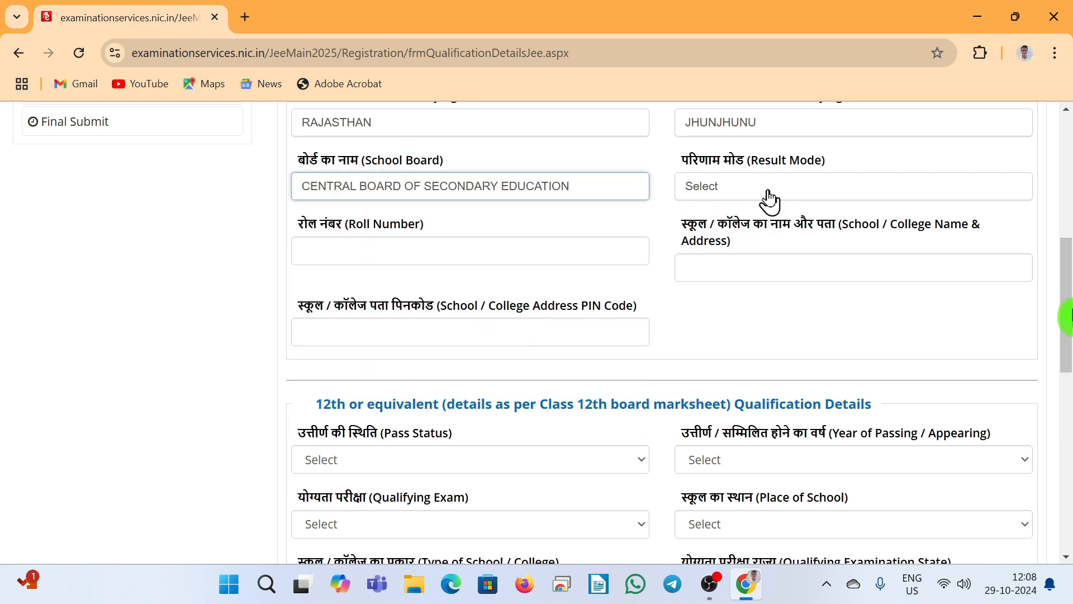
left_click(736, 191)
Choose Percentage result mode and enter 500 of 600 marks, giving 83.33%
left_click(736, 190)
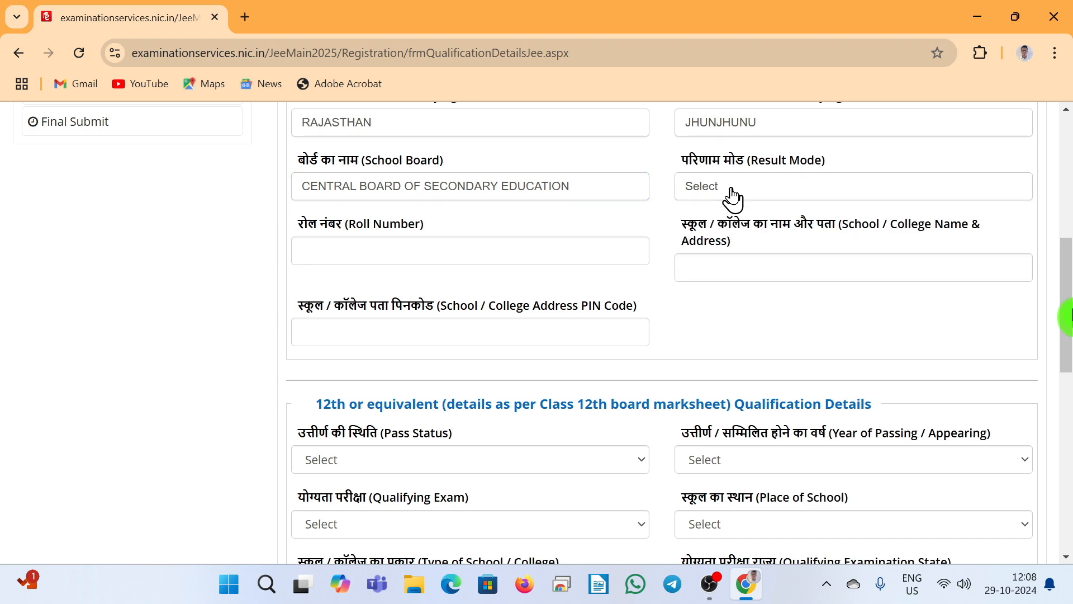
left_click(732, 195)
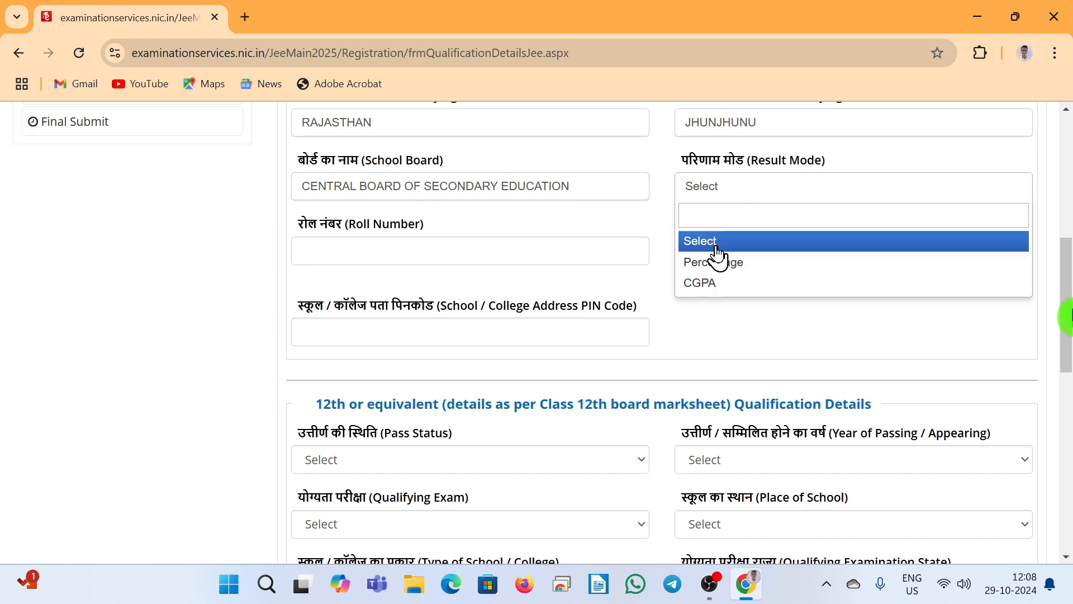
left_click(708, 264)
left_click(395, 244)
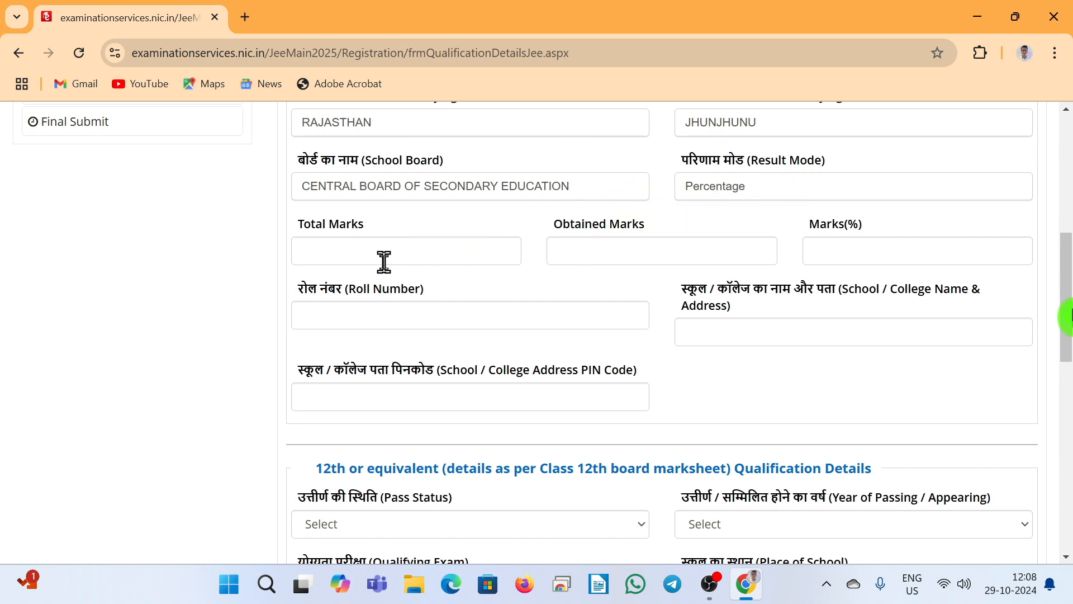
left_click(350, 256)
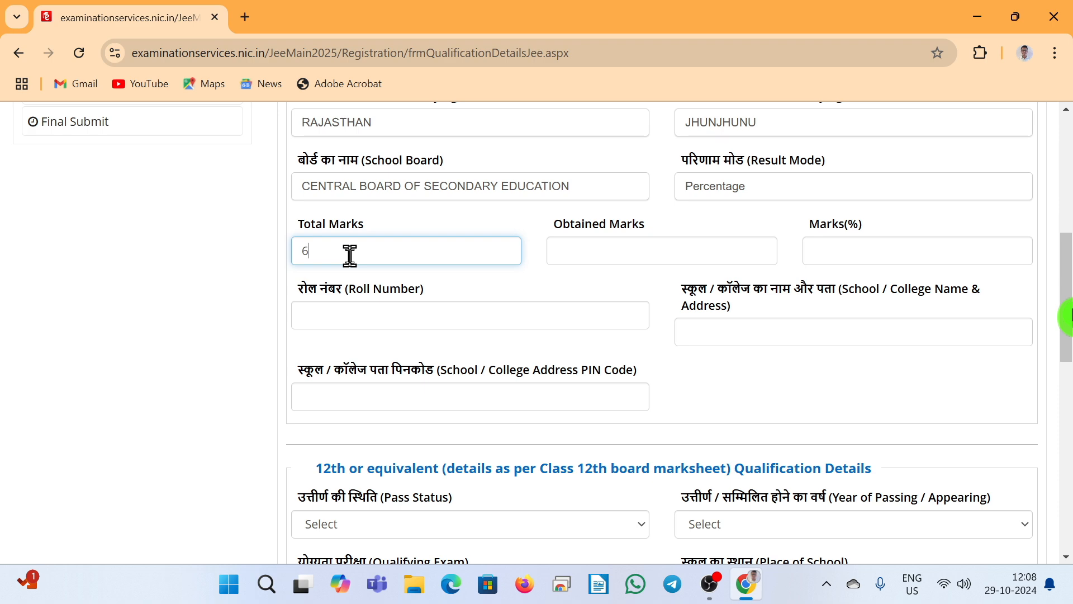
left_click(590, 251)
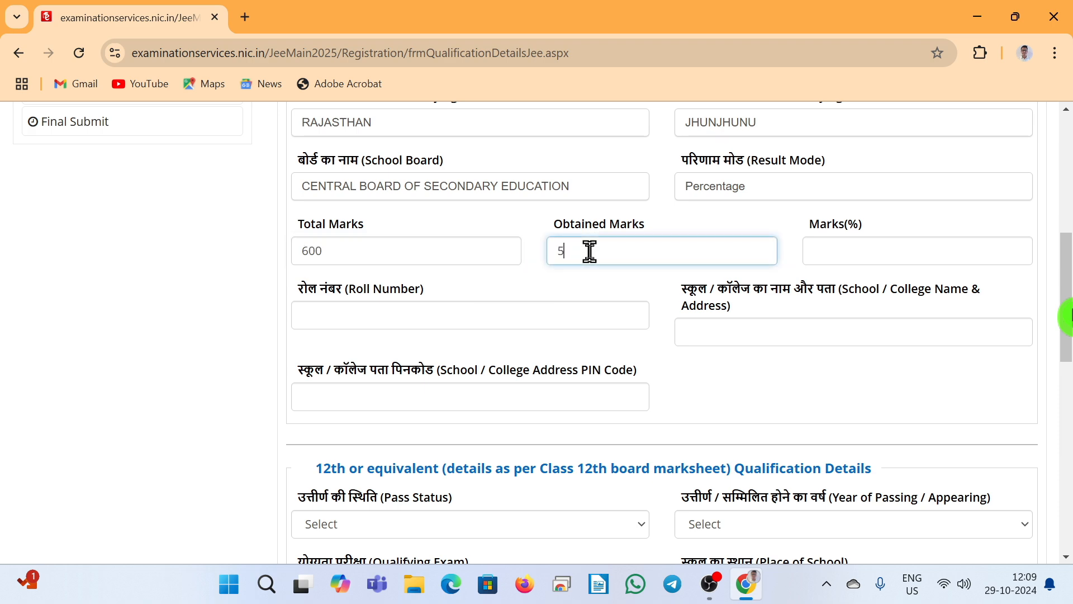
left_click(862, 259)
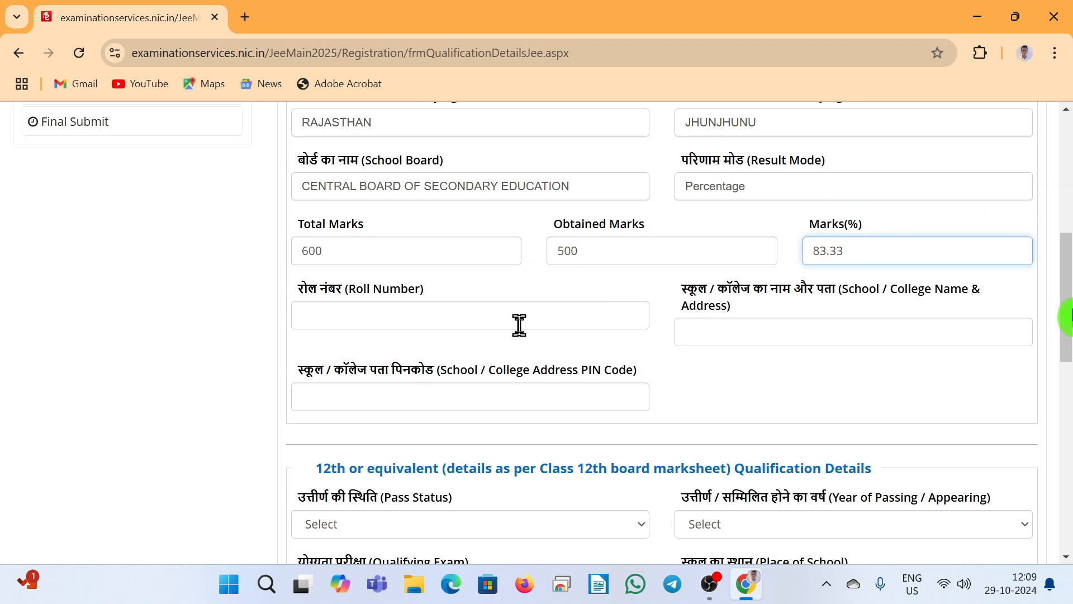
Enter the 10th-class roll number, school name NCD SCHOOL, and the school's PIN code
left_click(388, 316)
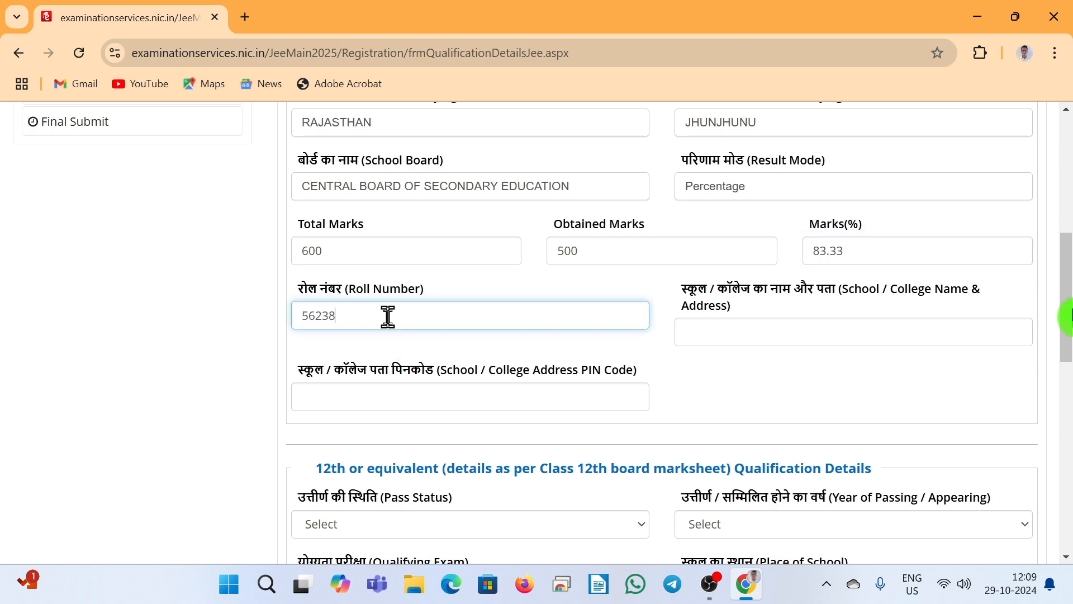
left_click(773, 333)
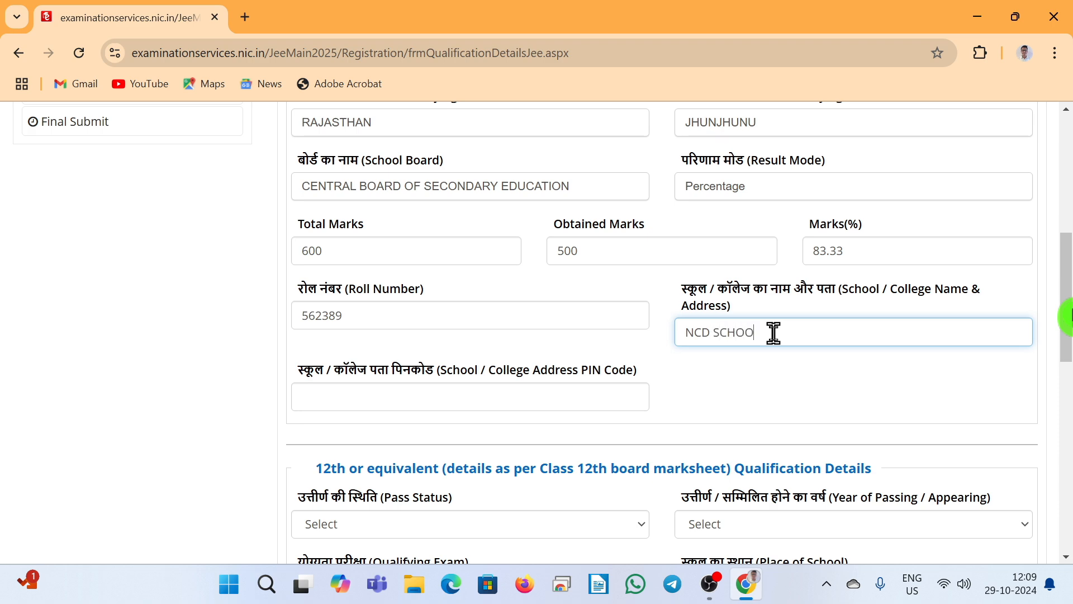
left_click(503, 398)
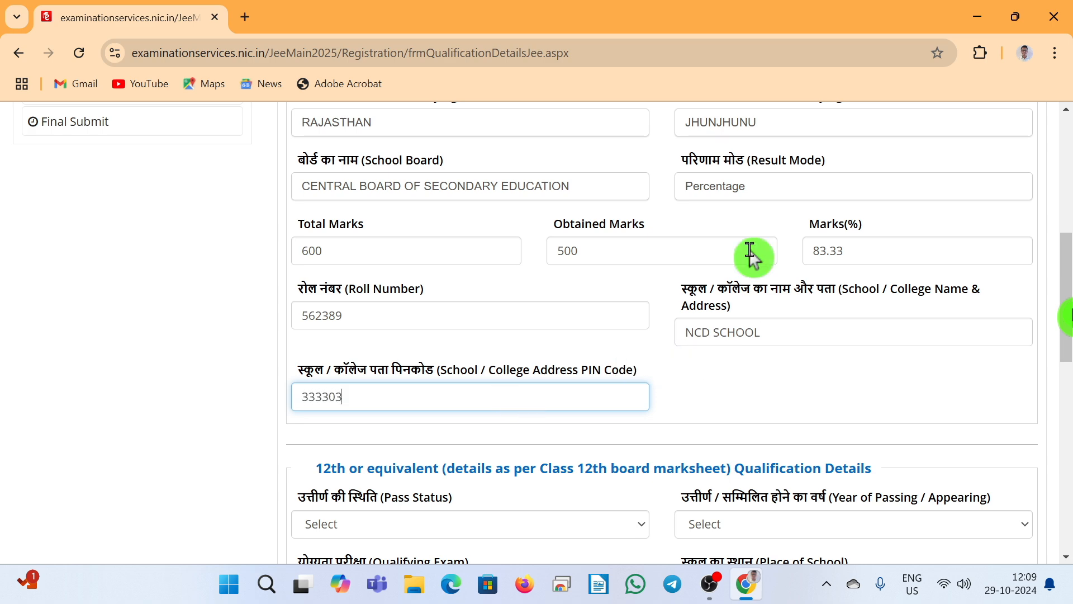
scroll(750, 254, "down", 5)
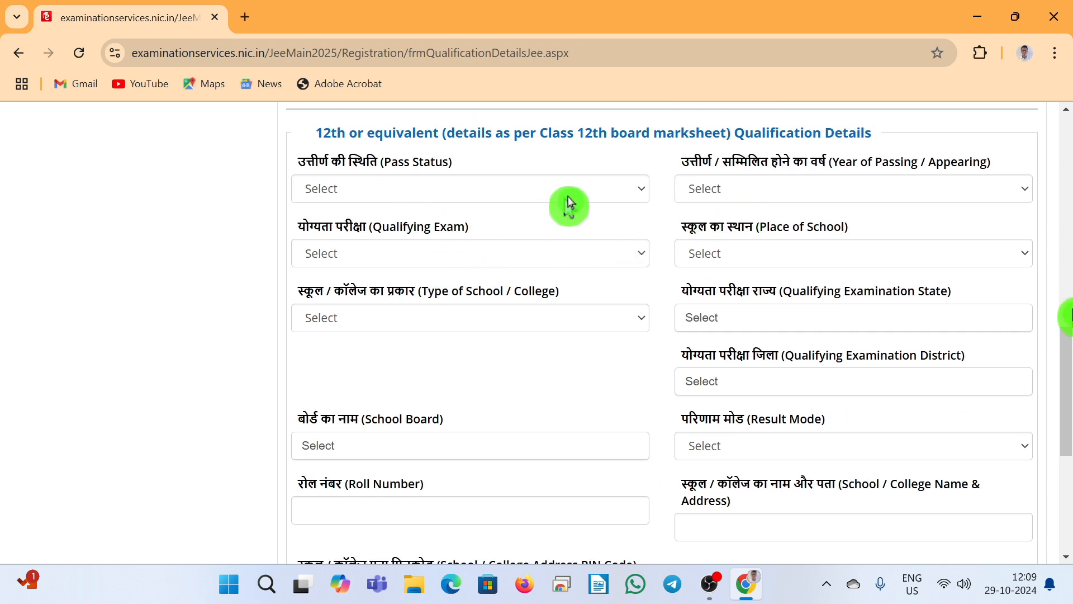
Set the 12th class to Appearing, year 2025, 10+2 final examination, and Urban school place
left_click(443, 190)
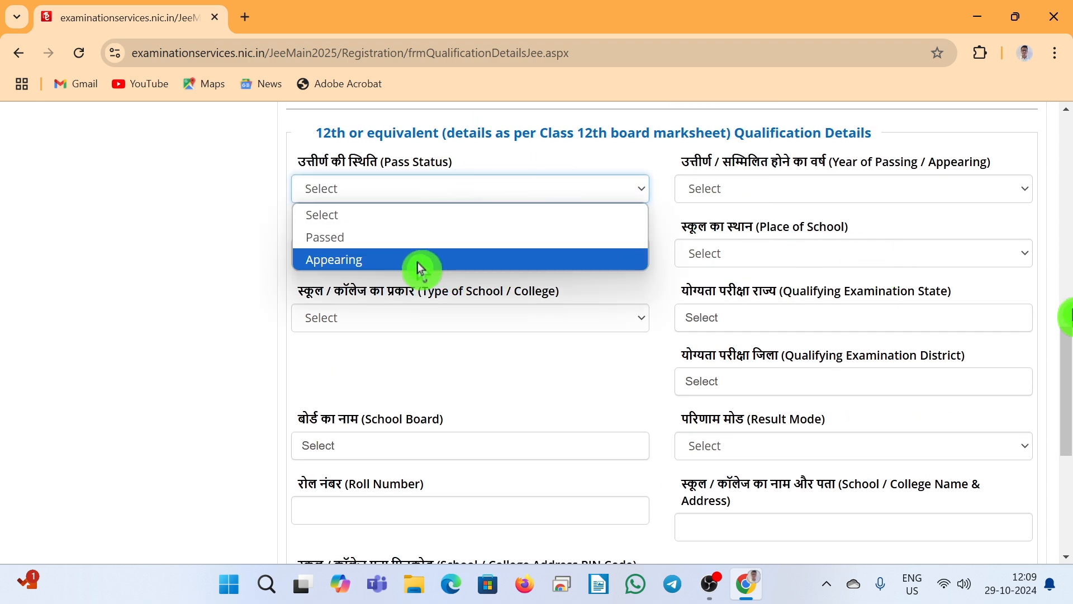
left_click(427, 262)
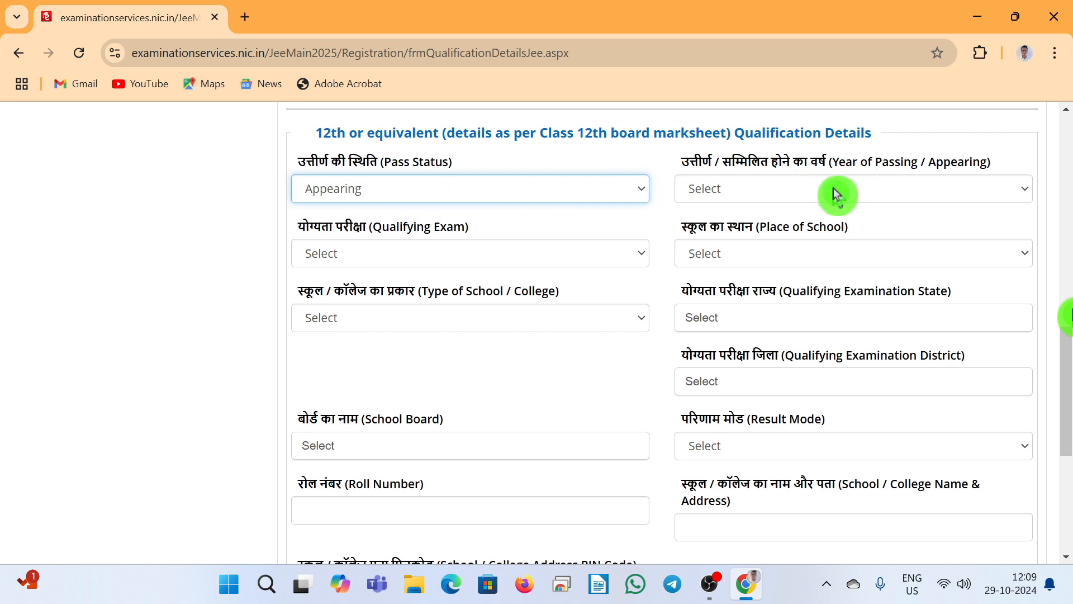
left_click(834, 195)
left_click(738, 256)
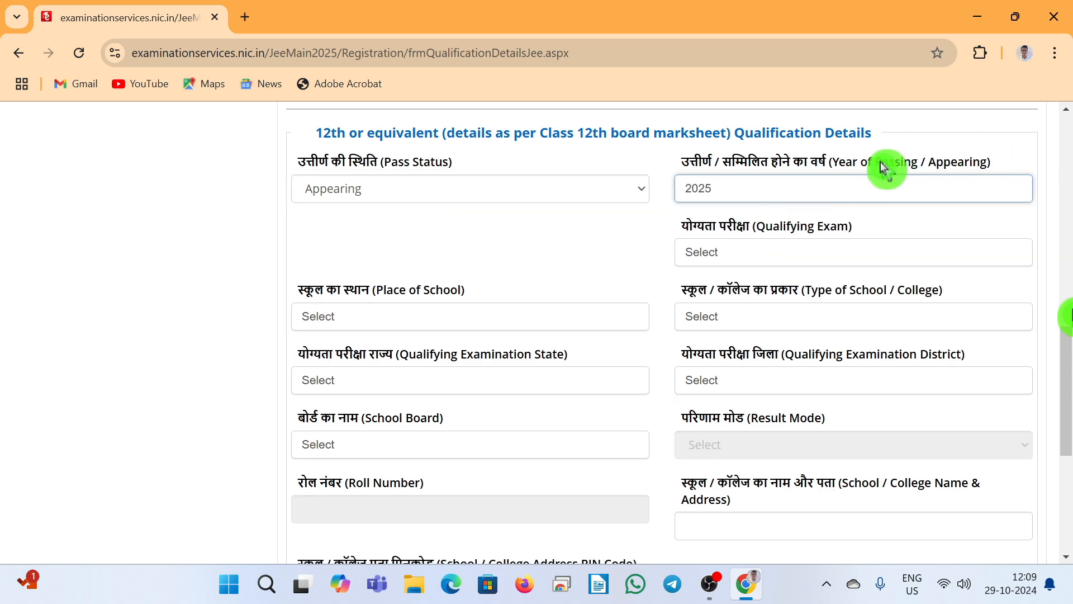
left_click(755, 254)
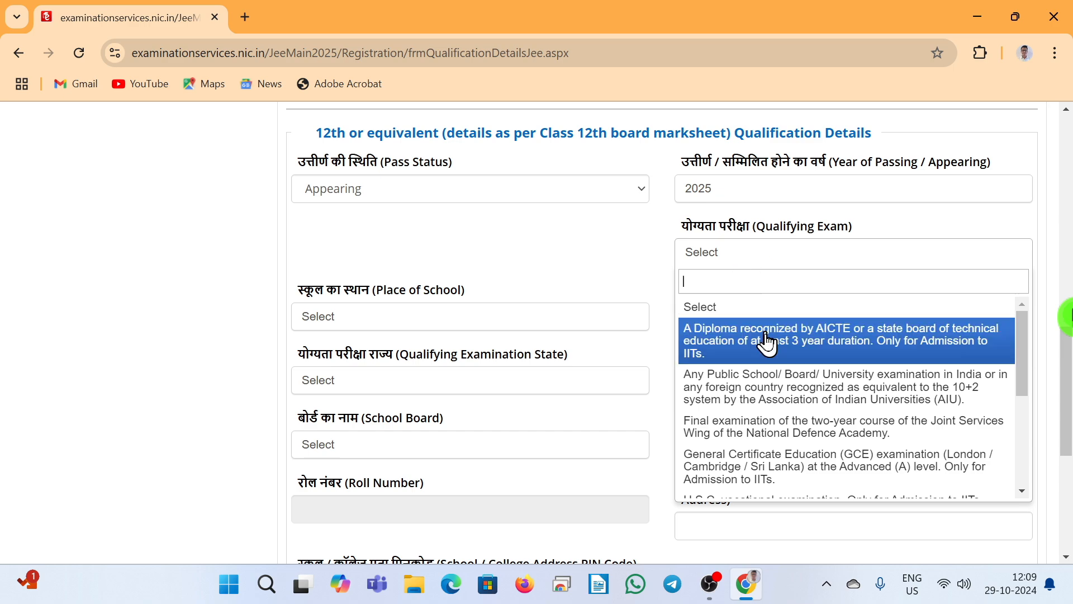
scroll(800, 381, "down", 5)
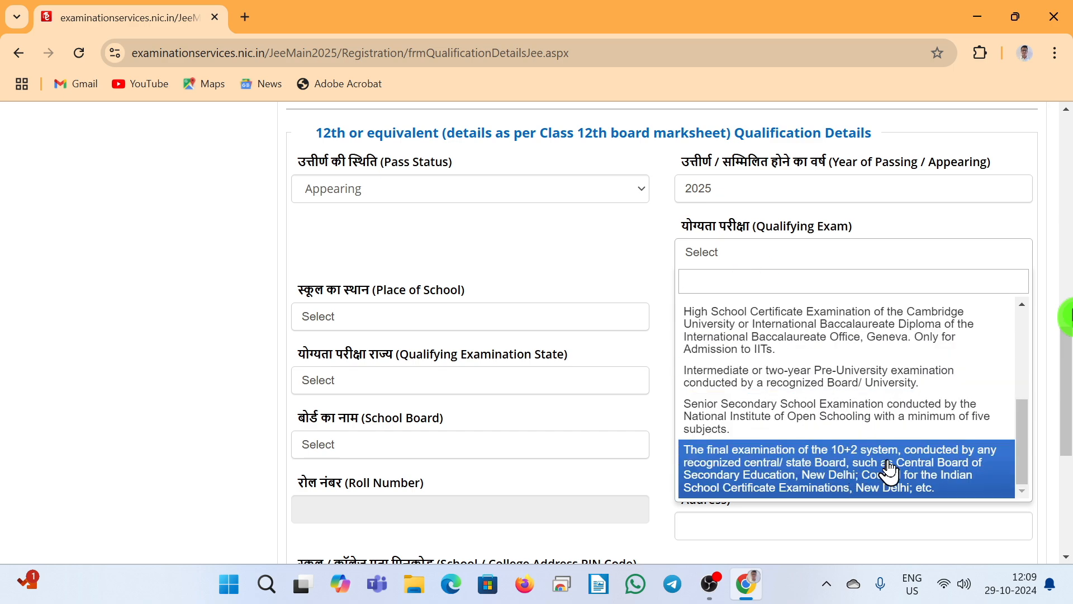
left_click(840, 474)
left_click(489, 369)
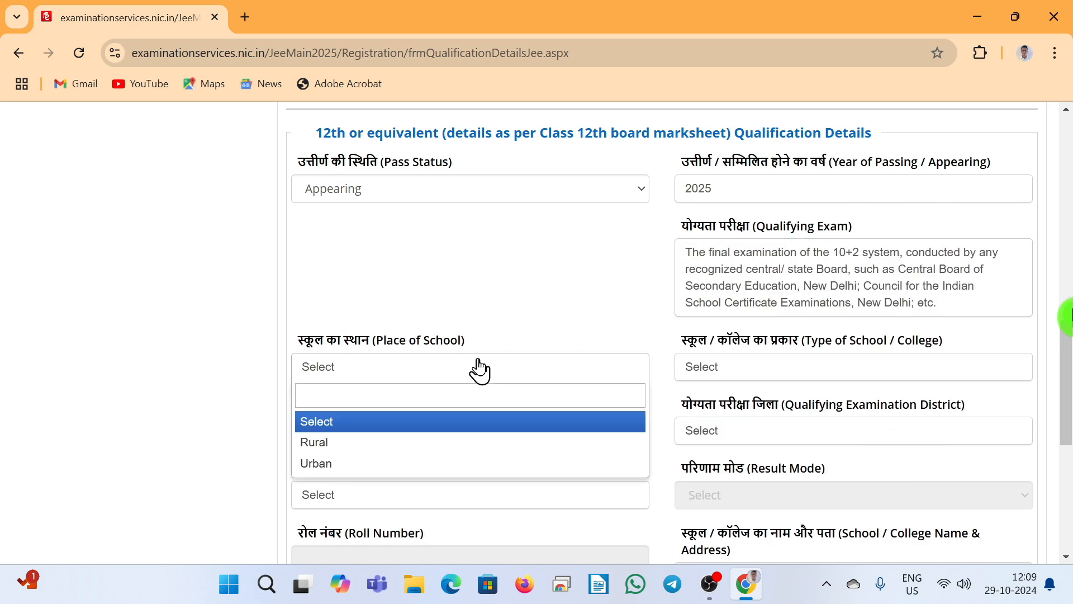
left_click(336, 447)
left_click(342, 372)
left_click(334, 464)
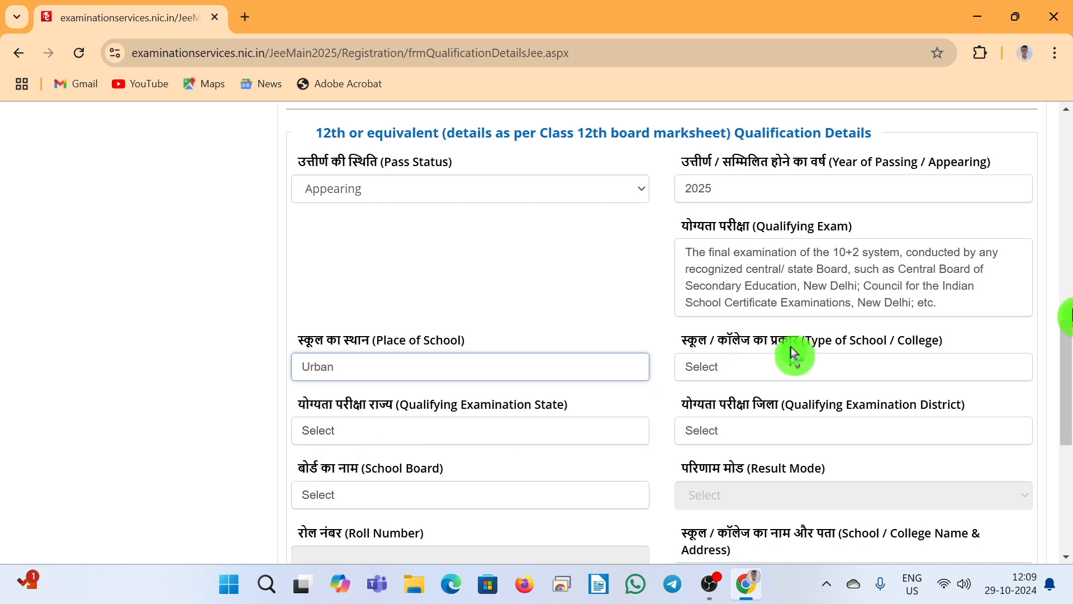
Set the 12th-class school type to Government School and qualifying exam state to DELHI
left_click(761, 374)
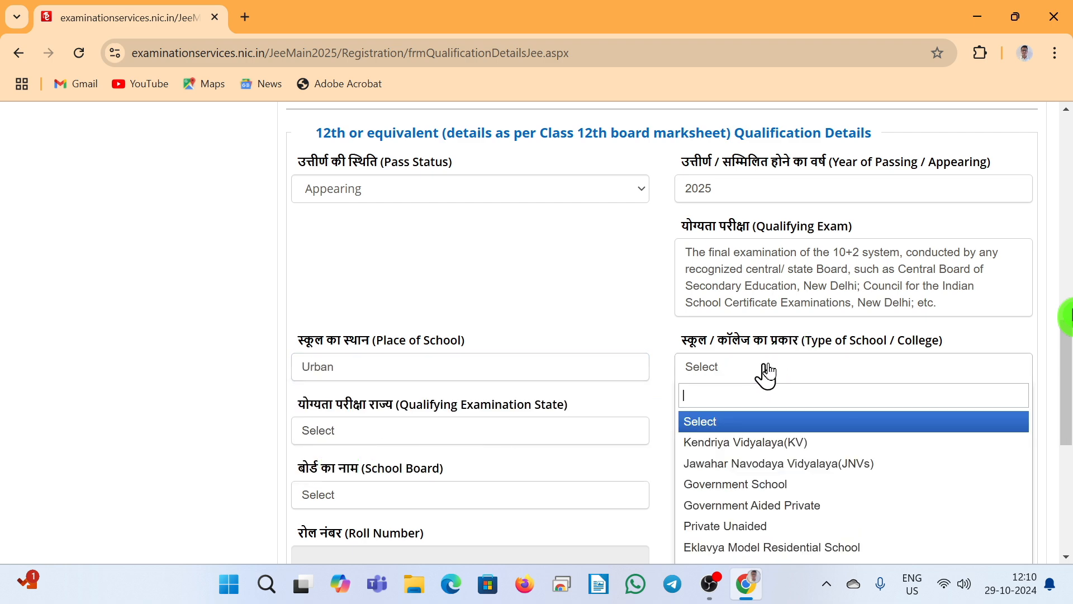
left_click(762, 485)
left_click(467, 432)
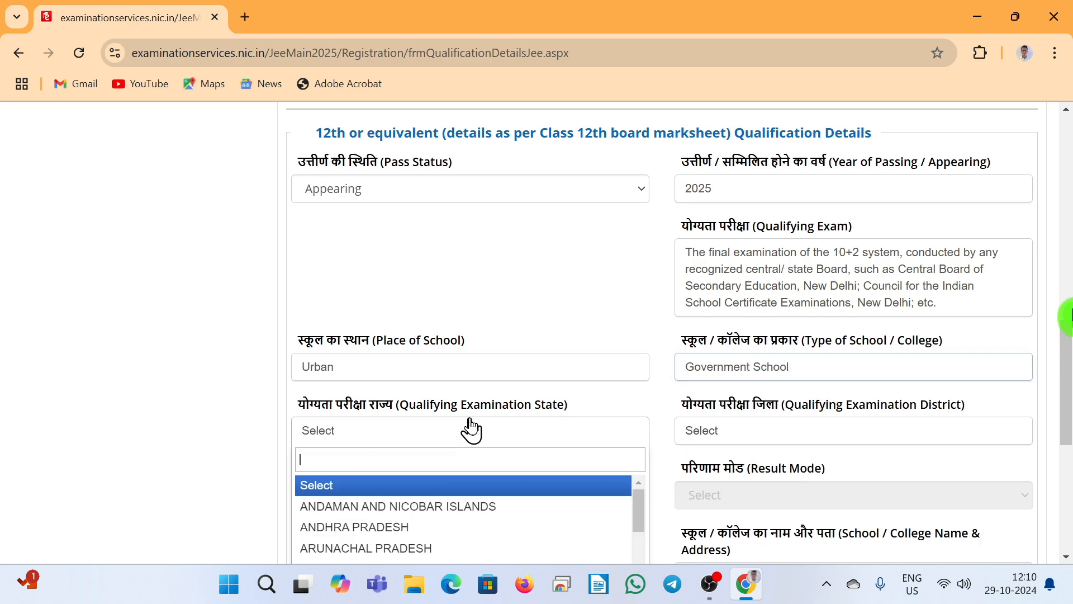
scroll(456, 392, "down", 3)
left_click(427, 267)
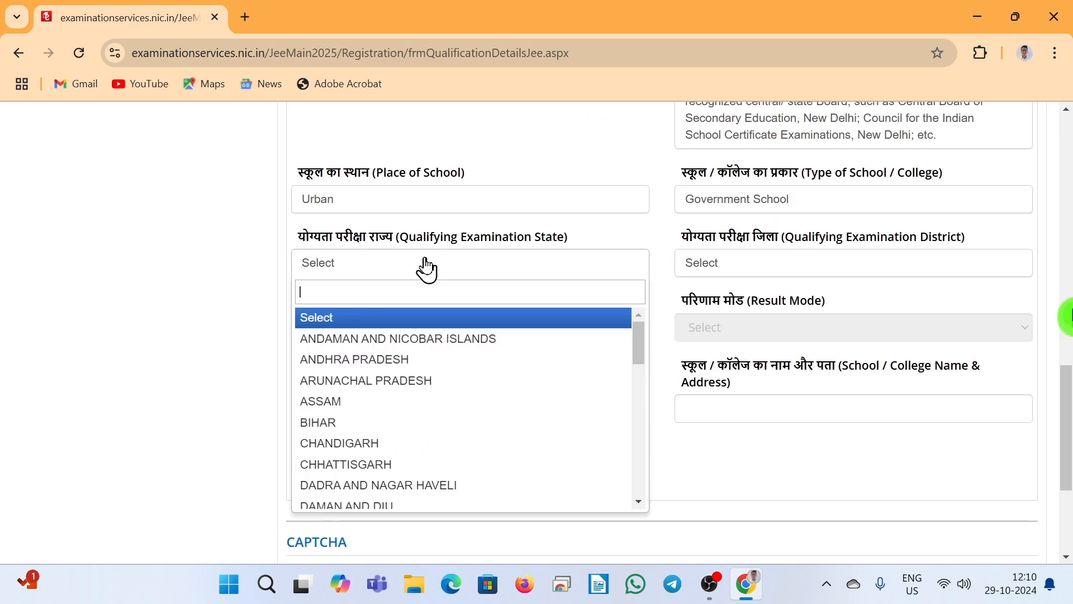
scroll(414, 406, "down", 2)
scroll(405, 408, "down", 9)
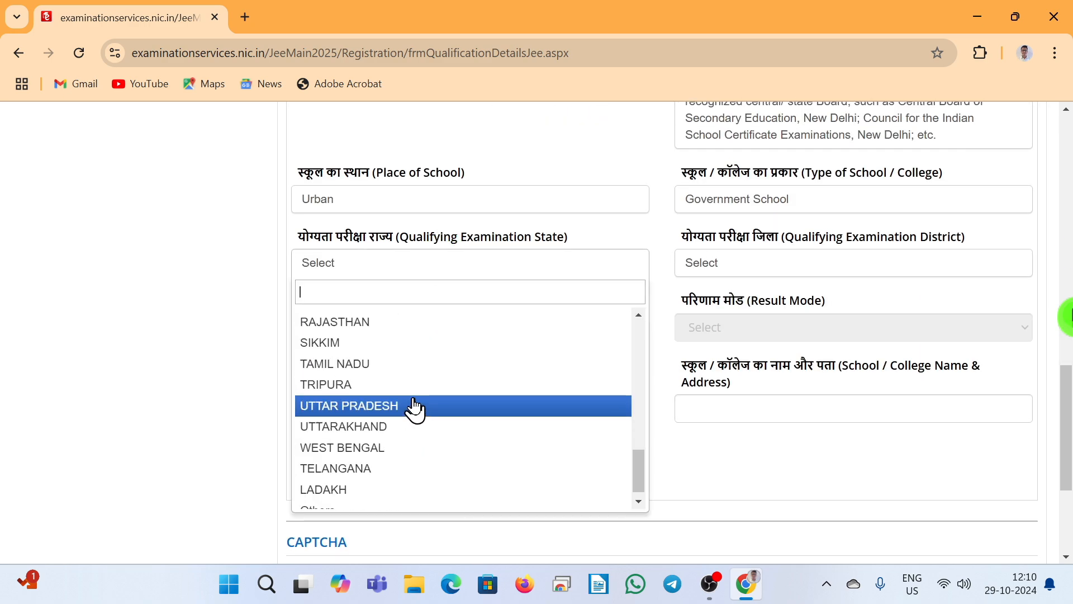
scroll(445, 349, "down", 1)
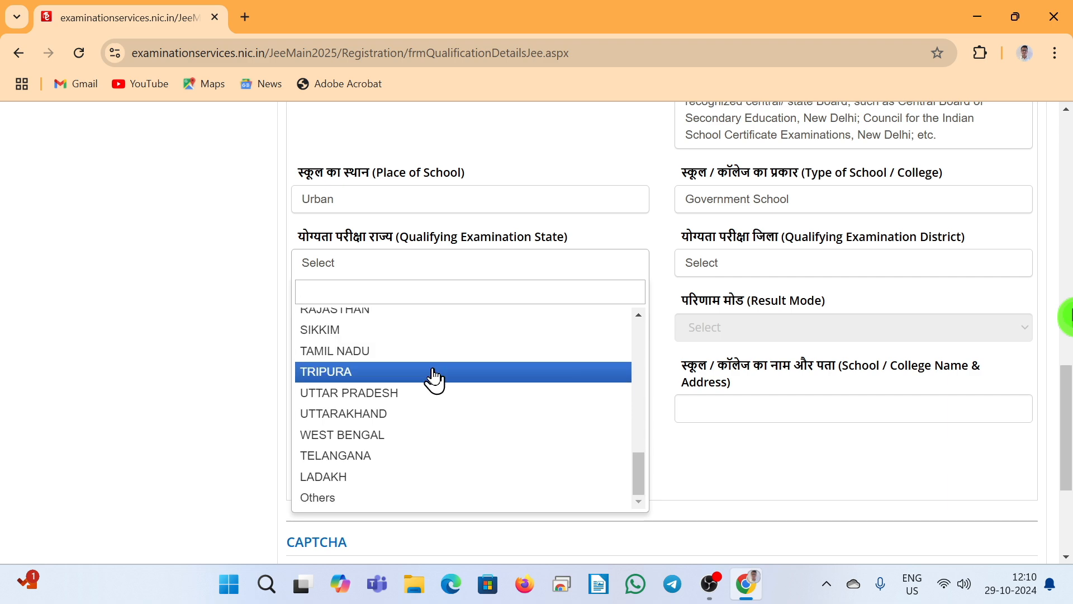
scroll(425, 422, "up", 7)
scroll(426, 420, "up", 2)
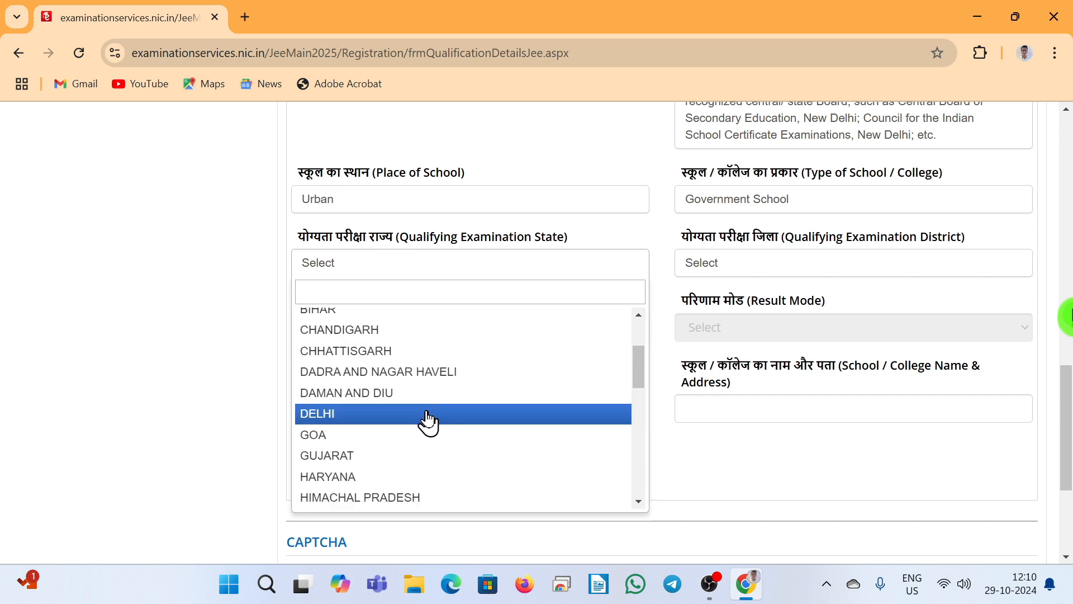
left_click(446, 417)
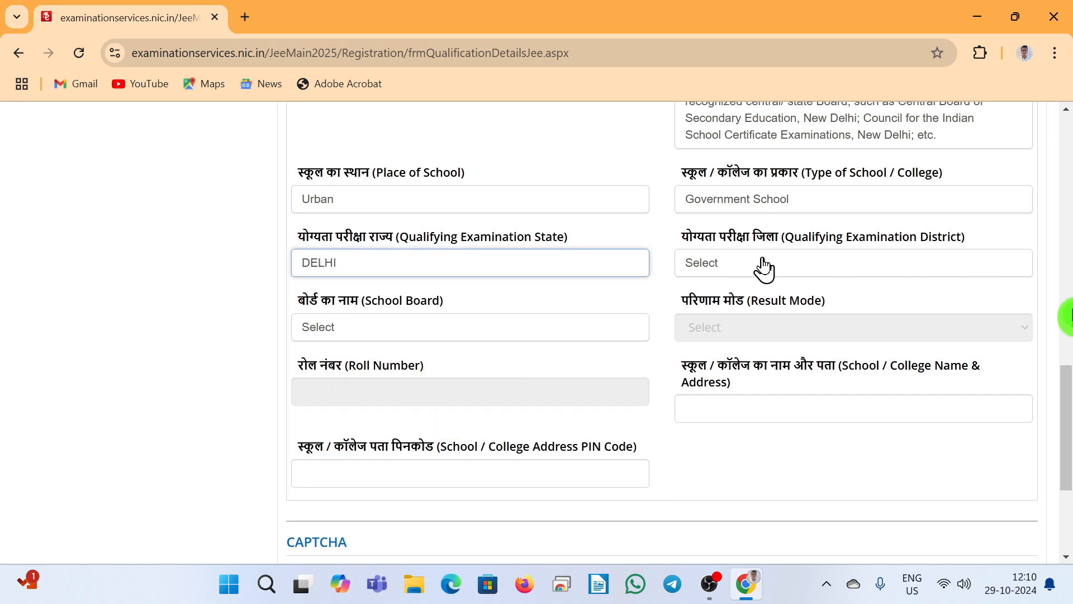
Choose NEW DELHI as the district and CENTRAL BOARD OF SECONDARY EDUCATION as the board
left_click(746, 266)
left_click(736, 273)
left_click(734, 273)
left_click(600, 370)
left_click(857, 264)
left_click(858, 263)
left_click(860, 263)
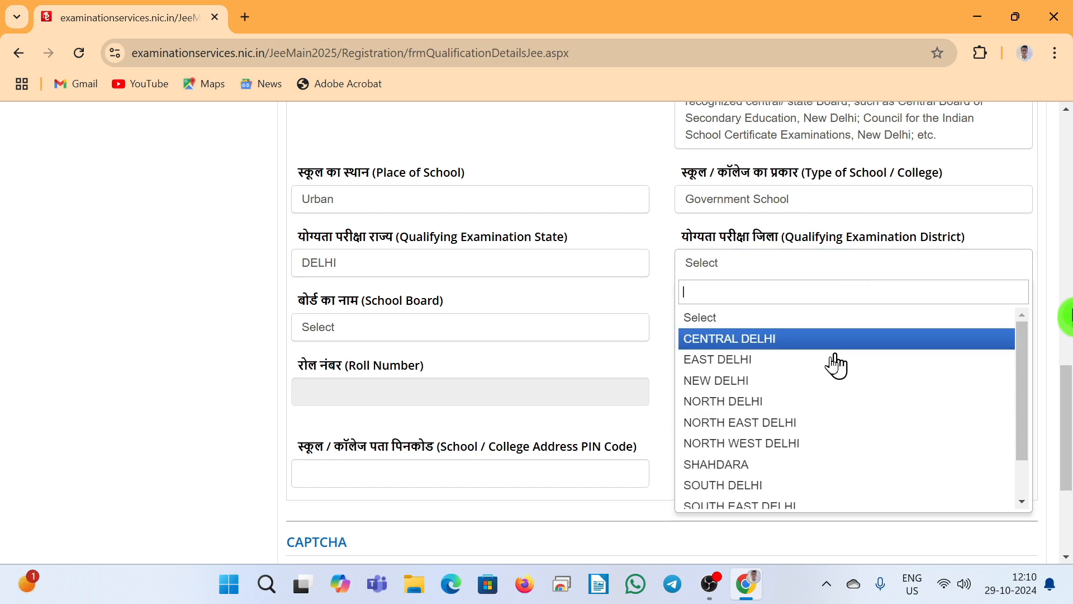
left_click(755, 383)
left_click(347, 330)
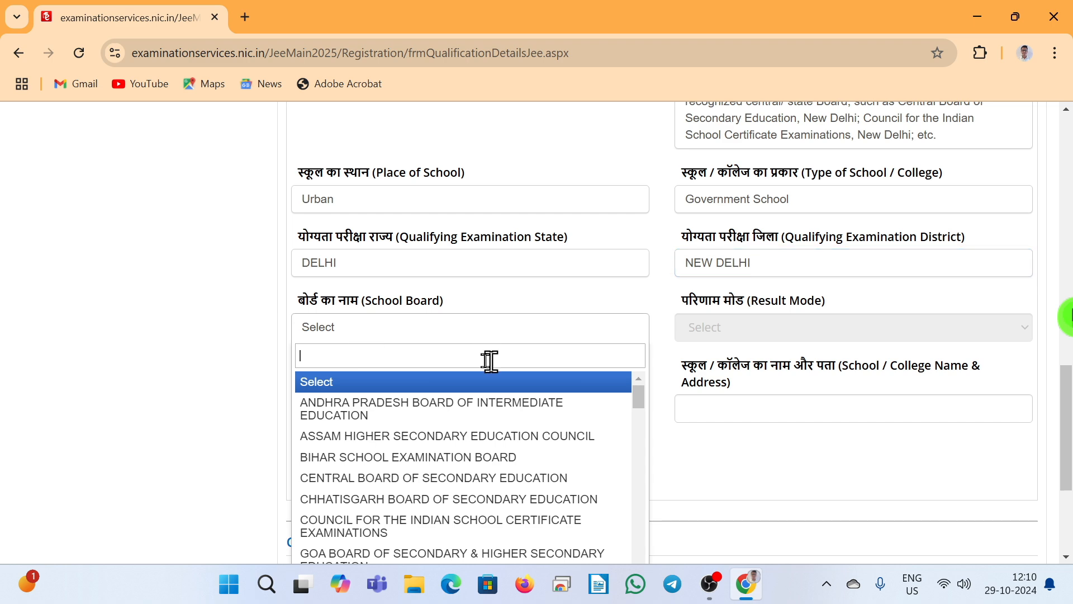
scroll(424, 436, "down", 2)
scroll(425, 436, "up", 2)
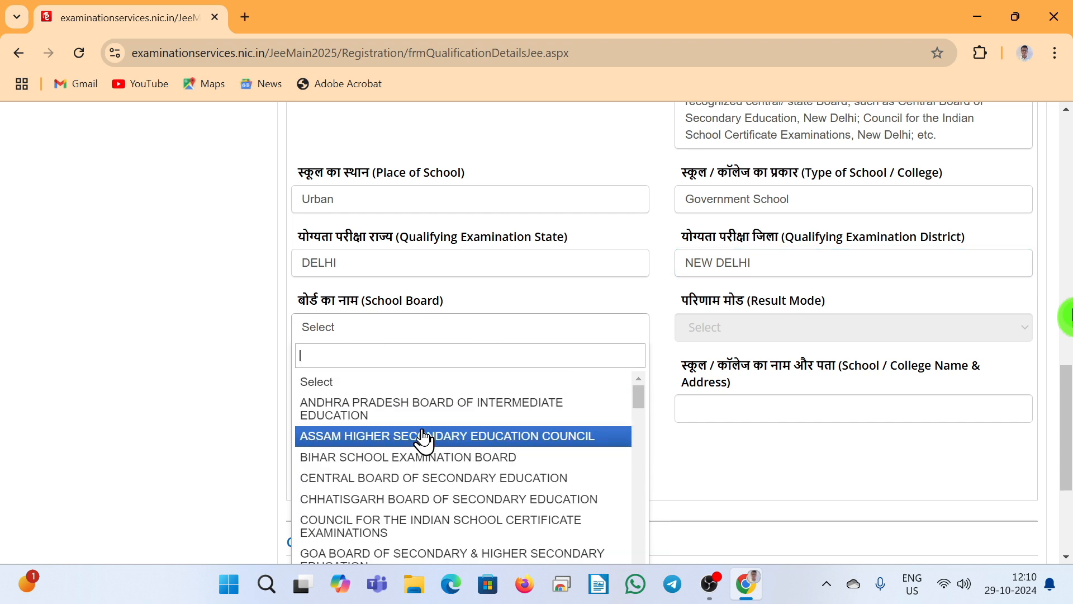
left_click(454, 477)
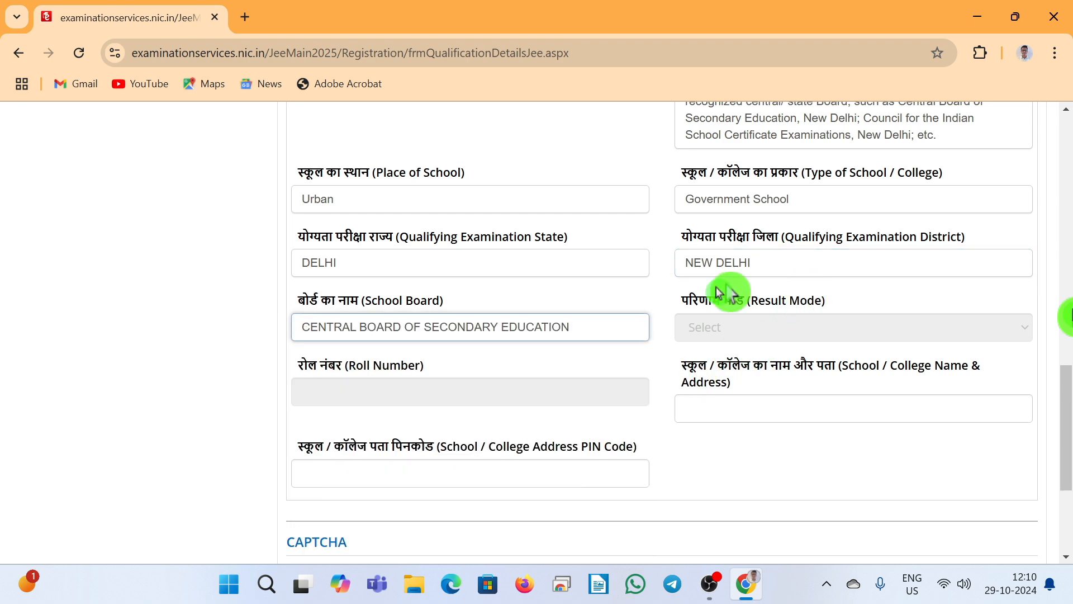
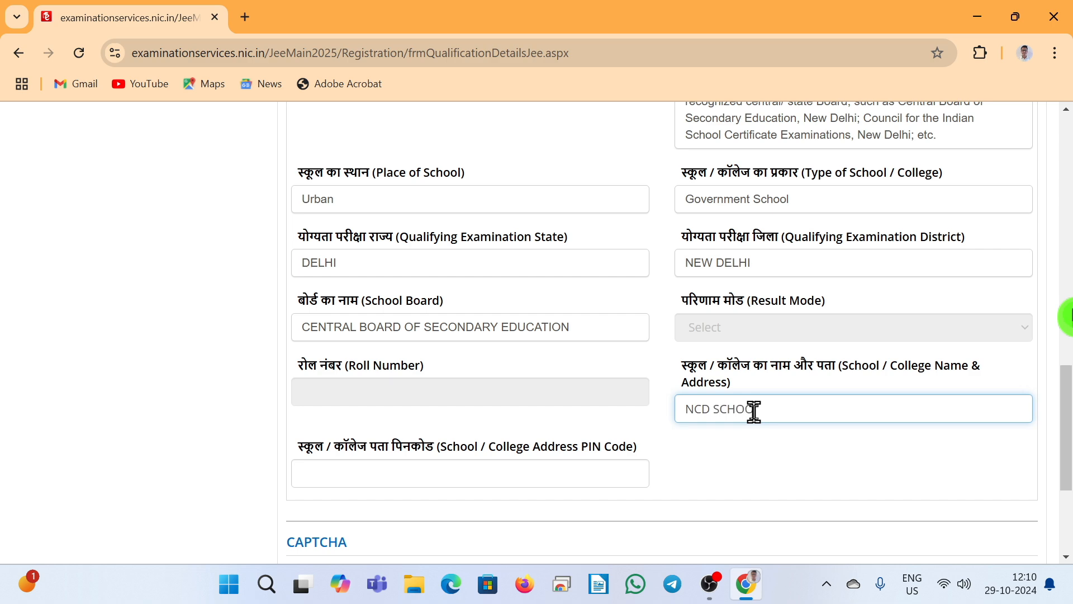
Enter the school's PIN code and the CAPTCHA, then save and confirm the qualification section
left_click(333, 476)
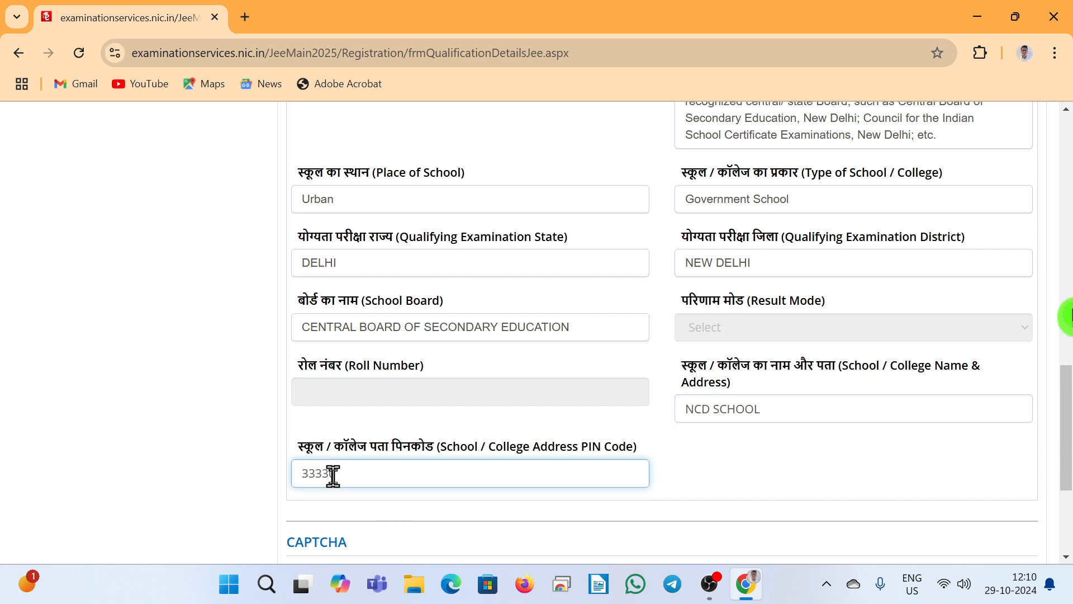
scroll(642, 296, "down", 3)
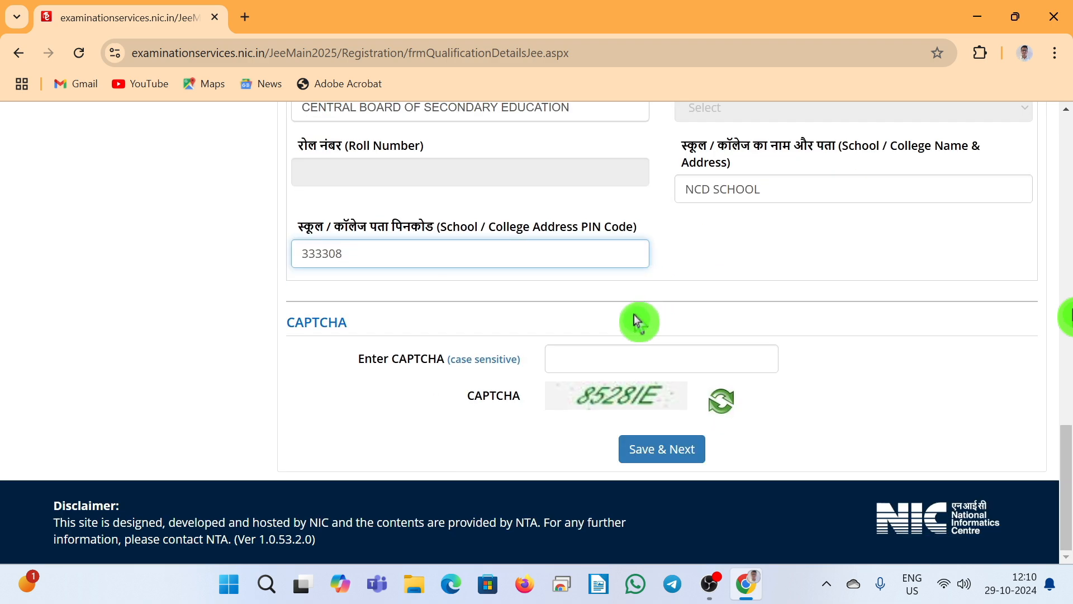
left_click(627, 359)
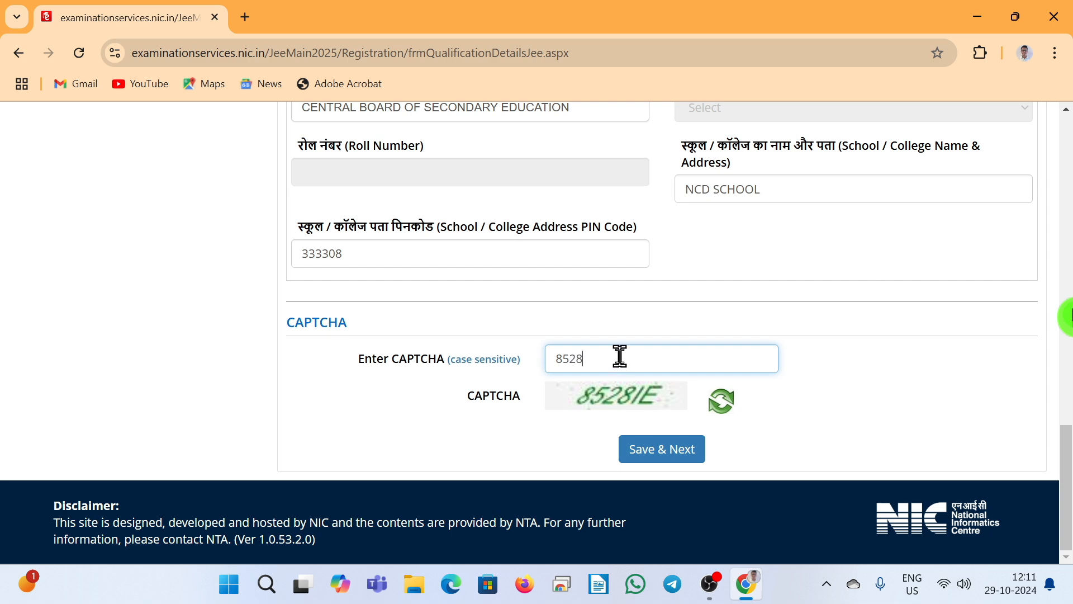
left_click(677, 454)
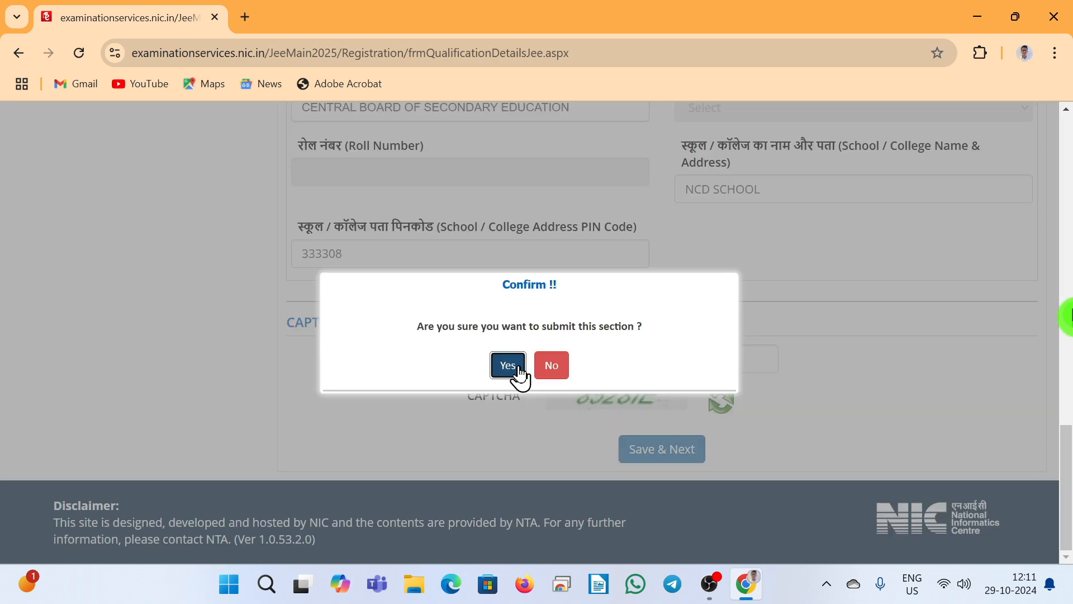
left_click(520, 371)
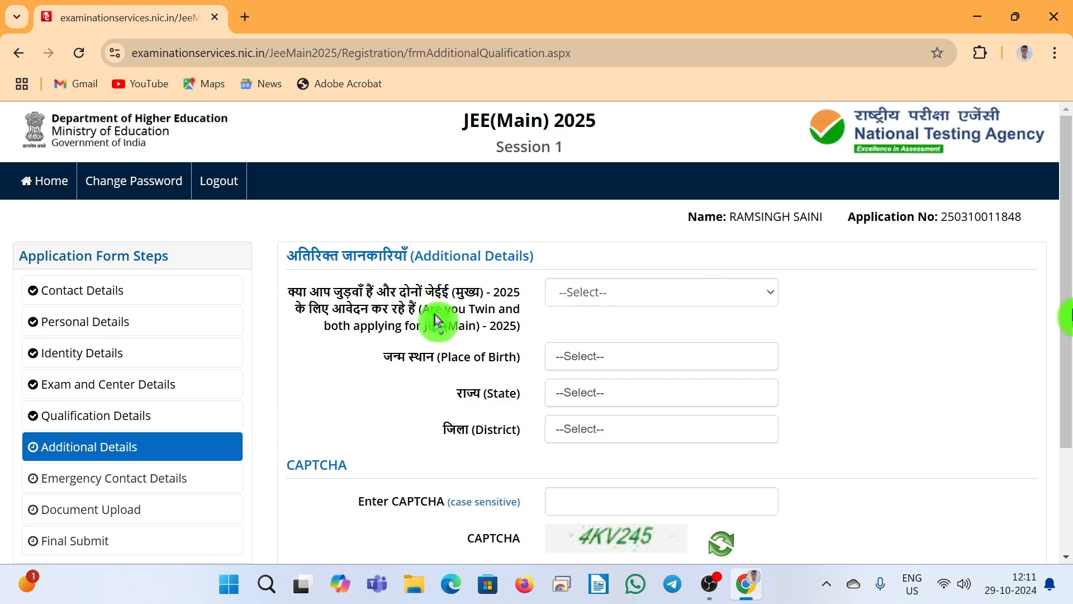
Answer No to the twin question and set birthplace to India, state RAJASTHAN
left_click(601, 294)
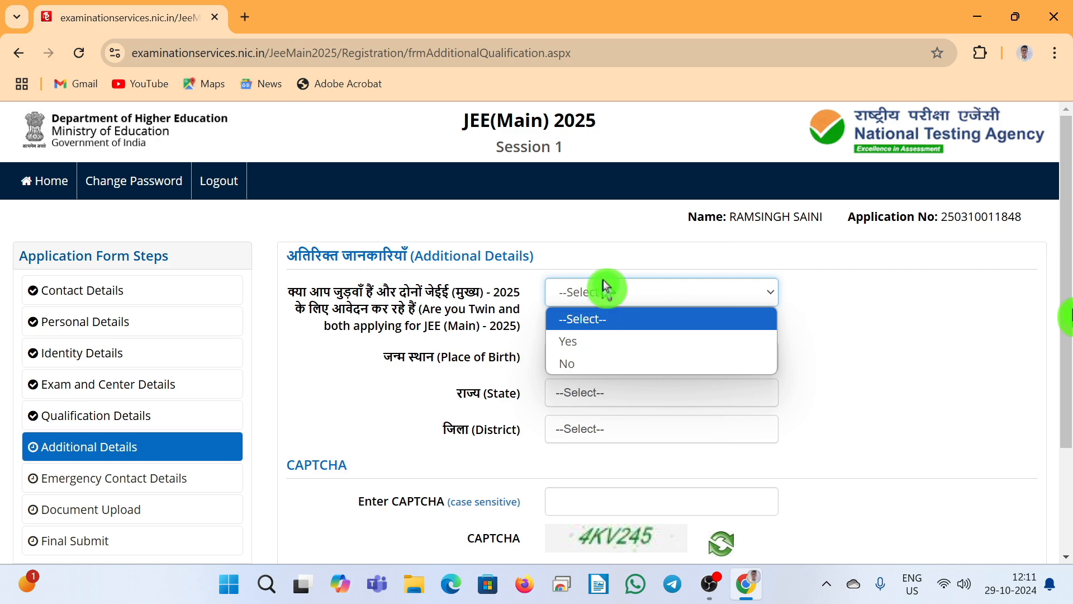
left_click(585, 365)
left_click(588, 364)
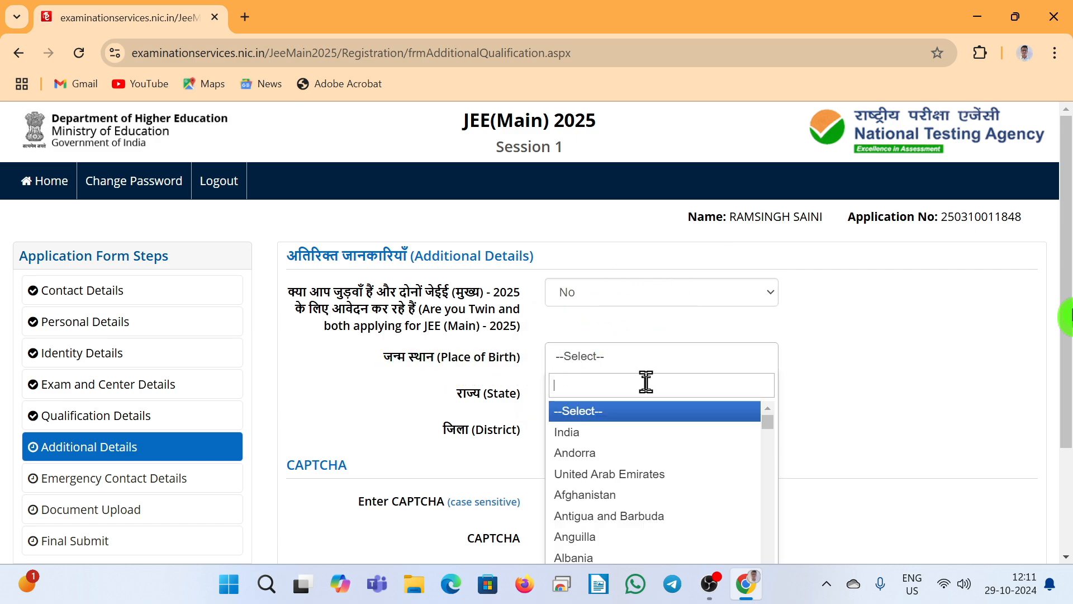
left_click(600, 433)
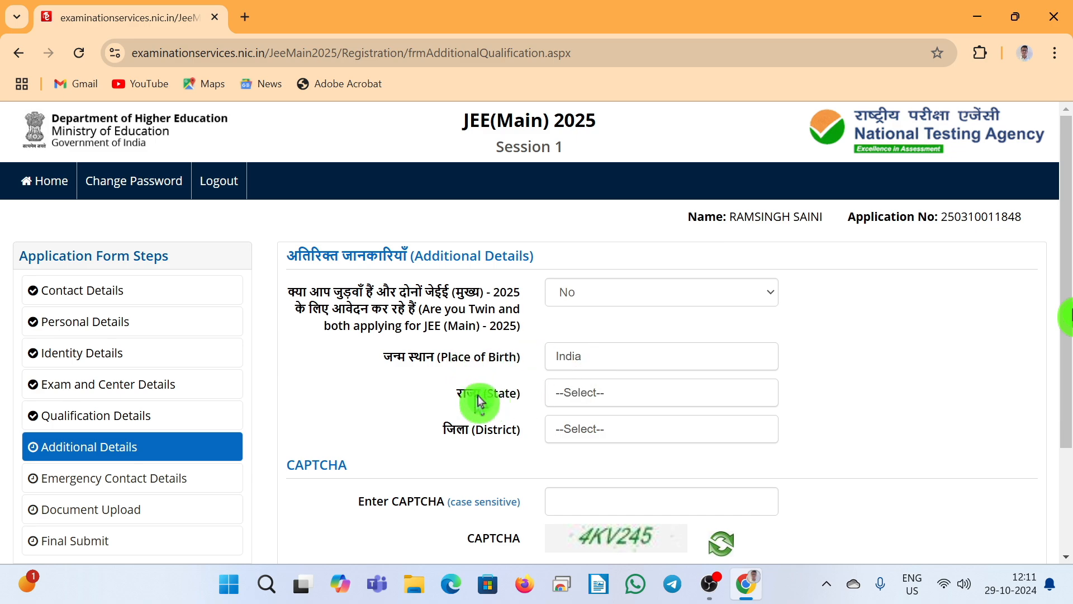
left_click(598, 397)
scroll(615, 506, "down", 9)
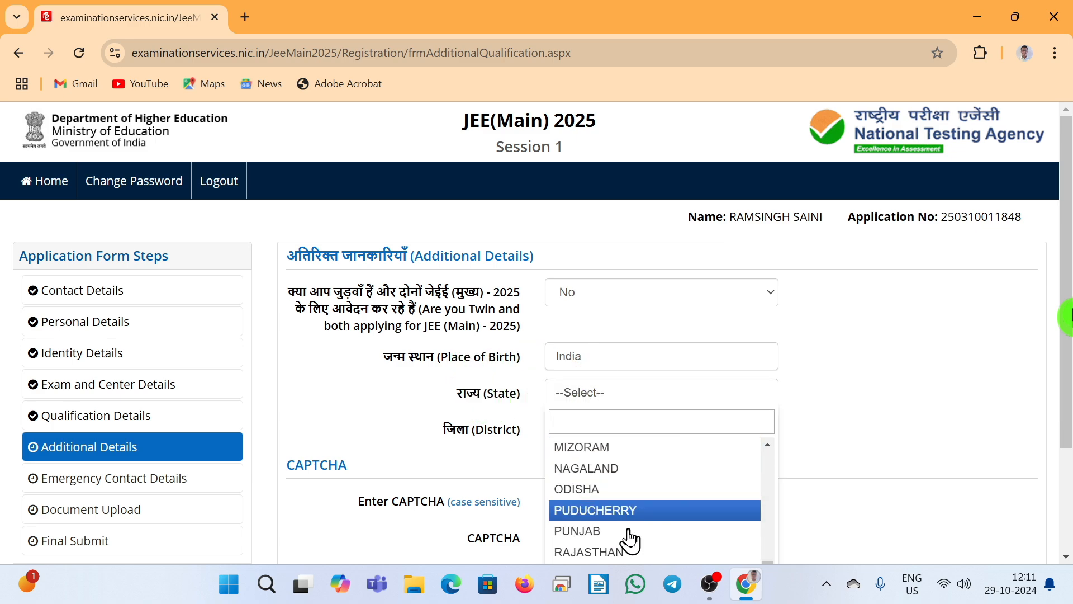
left_click(606, 551)
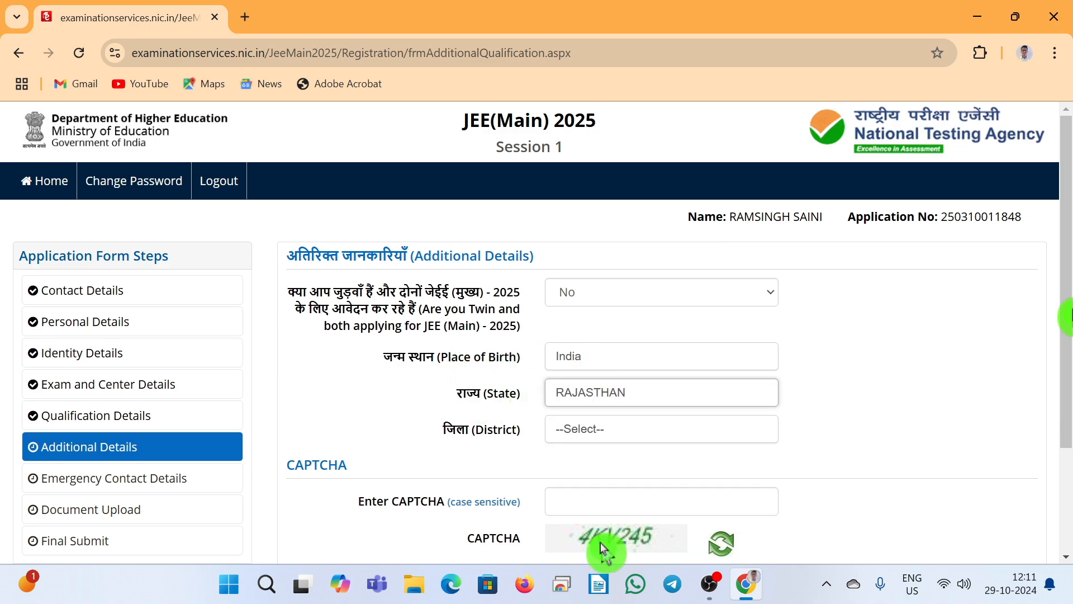
Choose JHUNJHUNU as the district, fill the CAPTCHA, and save and confirm the additional details
left_click(597, 434)
scroll(599, 472, "down", 5)
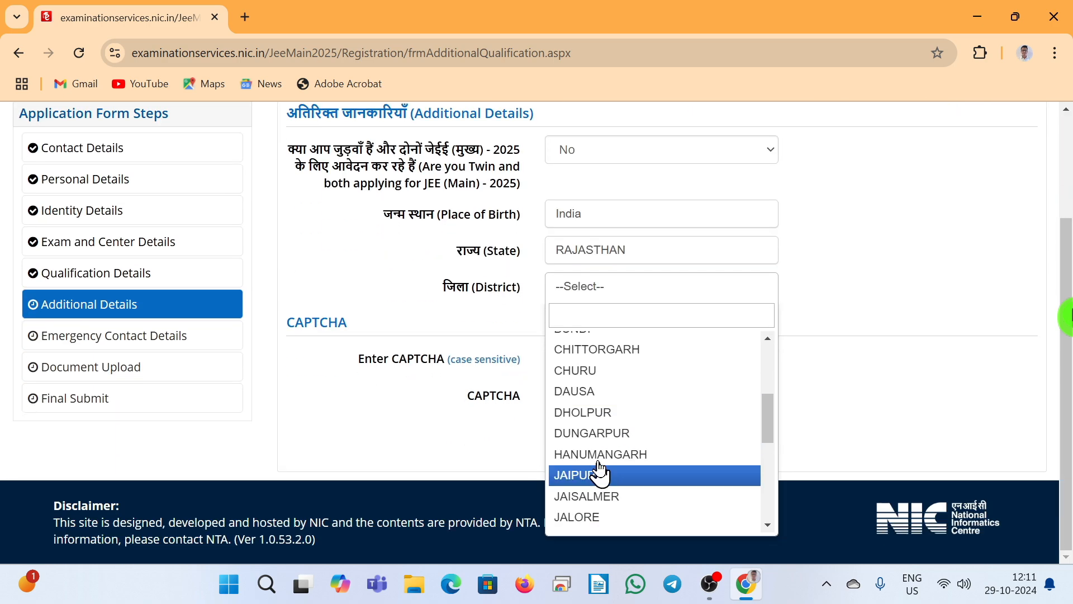
scroll(617, 436, "up", 5)
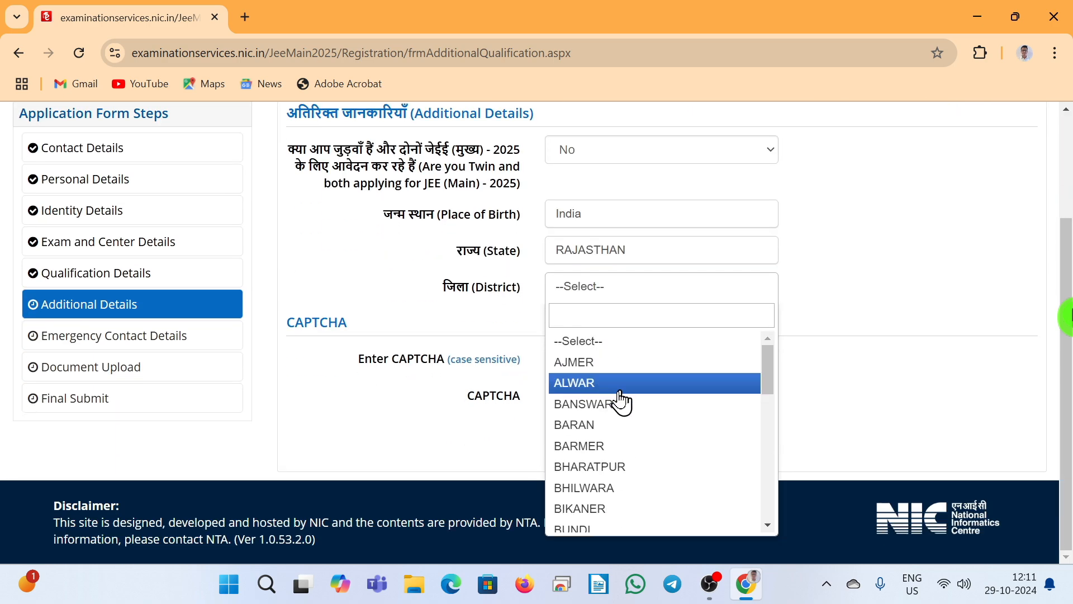
scroll(624, 420, "down", 5)
scroll(623, 419, "down", 3)
left_click(619, 455)
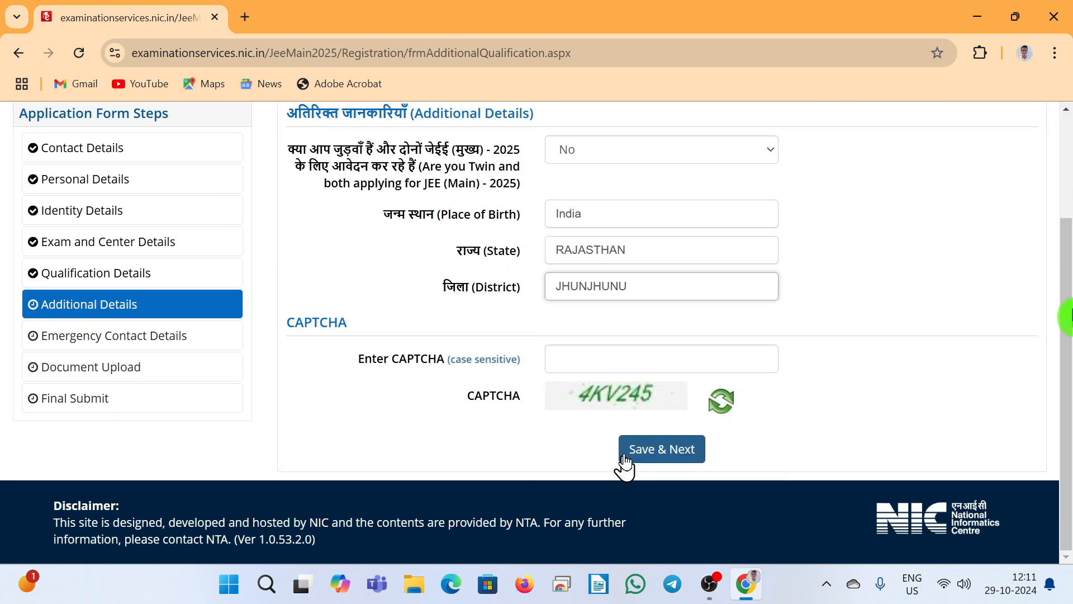
left_click(591, 371)
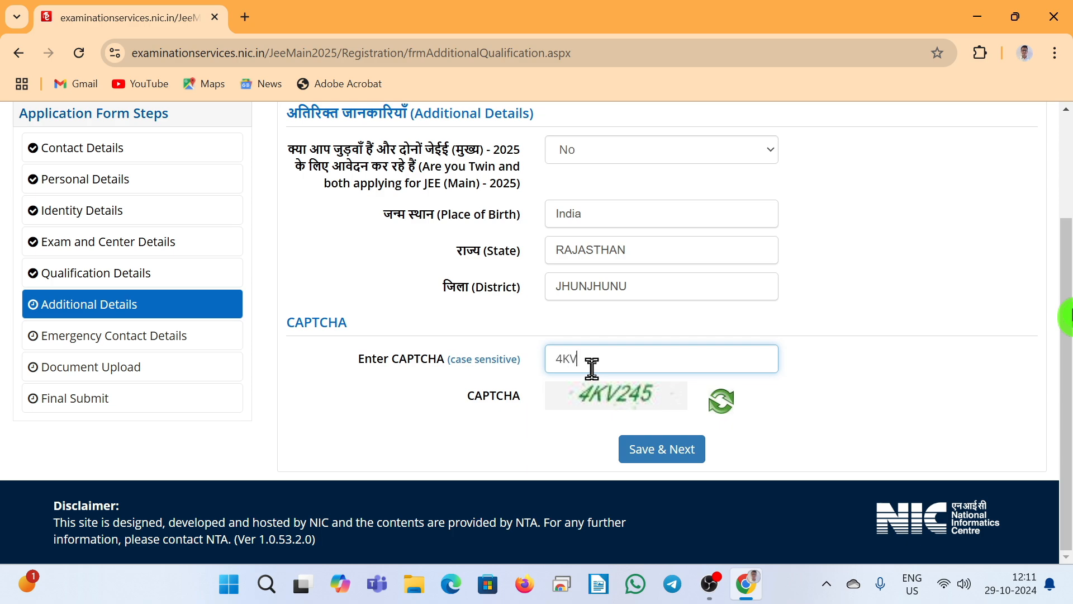
left_click(660, 450)
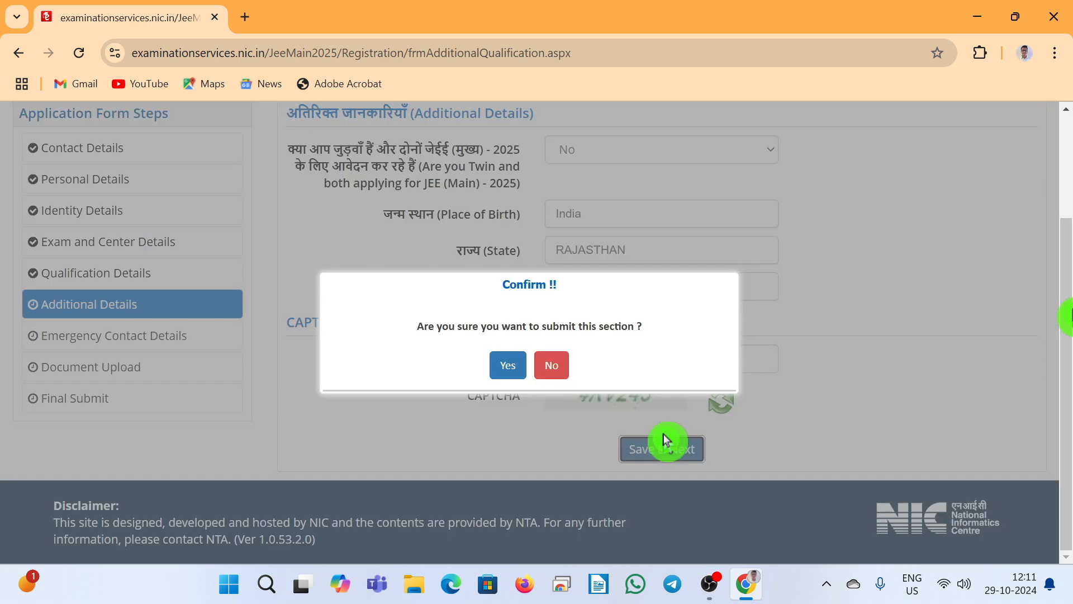
left_click(509, 367)
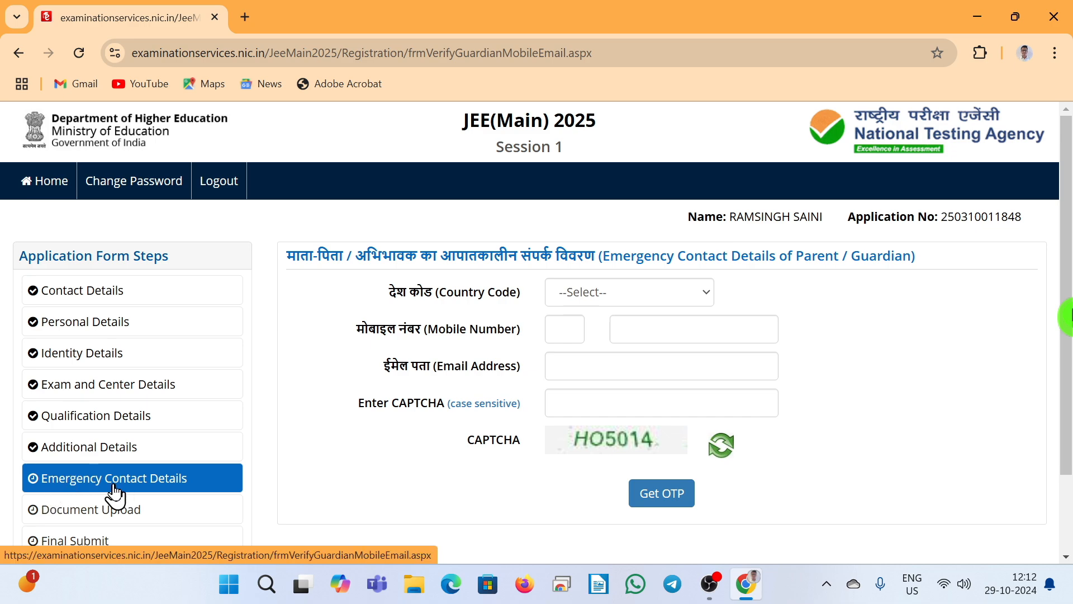
Set the emergency contact country code to India and request OTPs, getting a duplicate-mobile warning
left_click(618, 294)
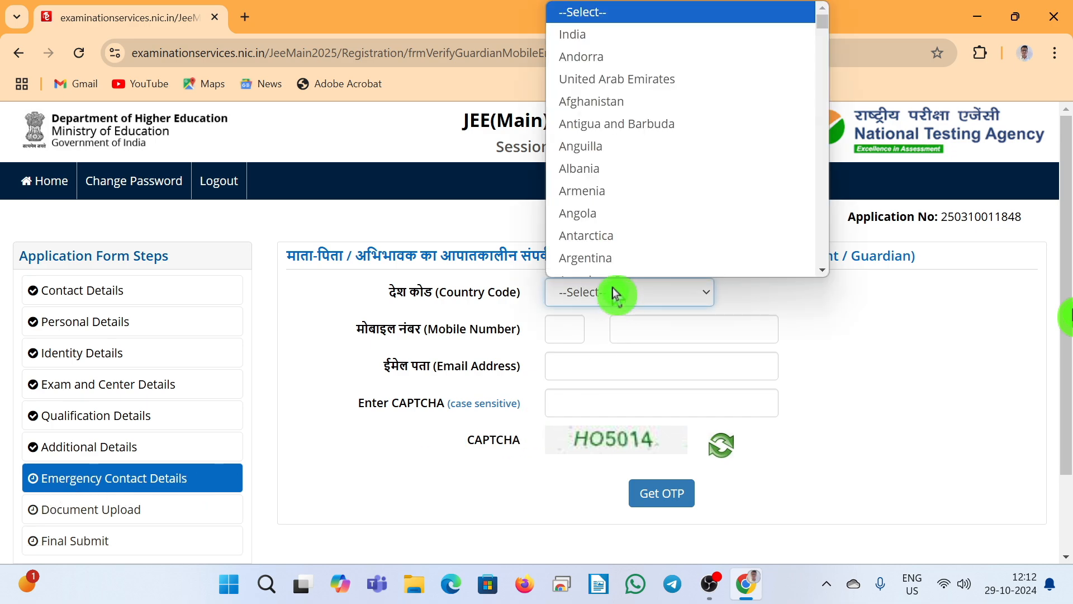
left_click(646, 30)
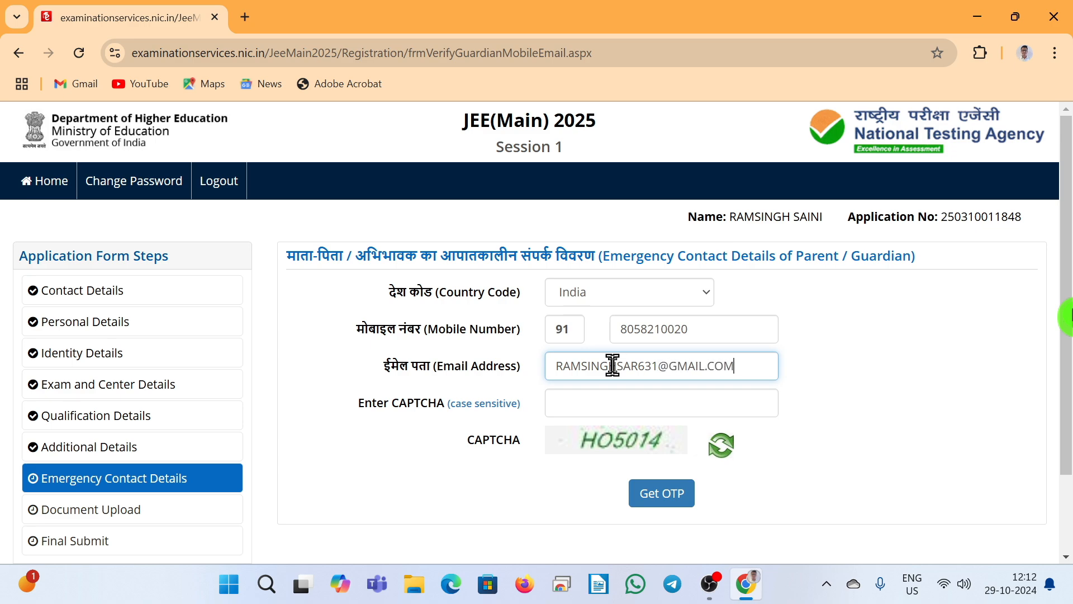
left_click(619, 405)
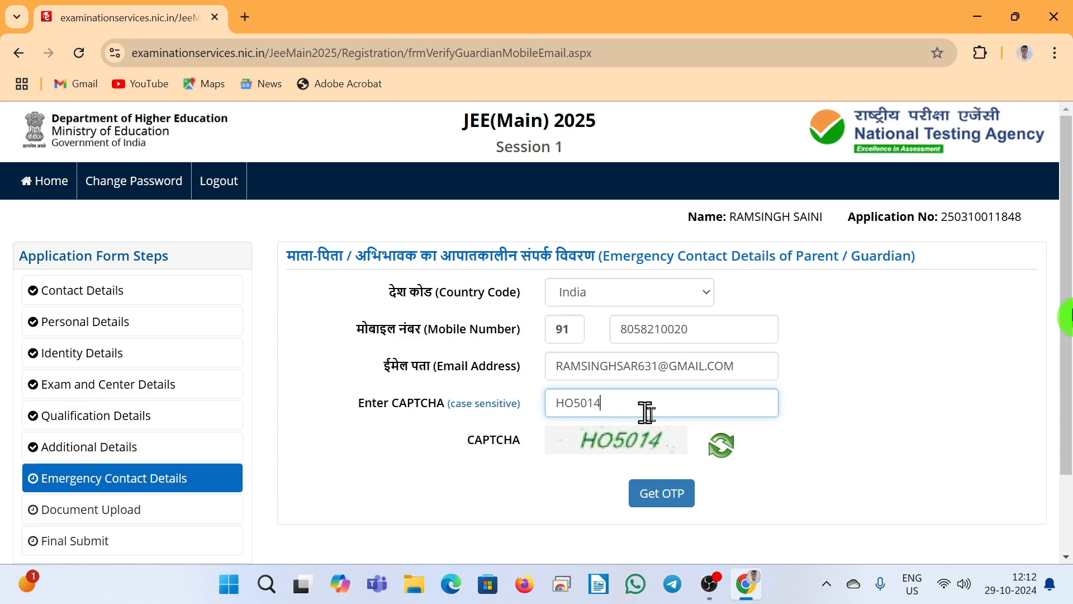
left_click(684, 497)
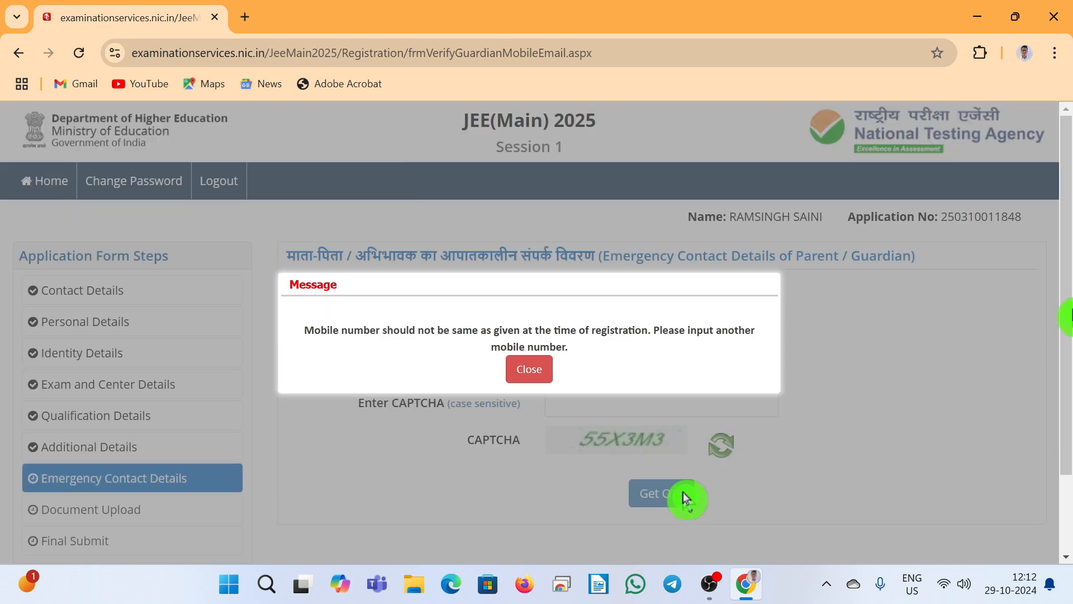
left_click(530, 371)
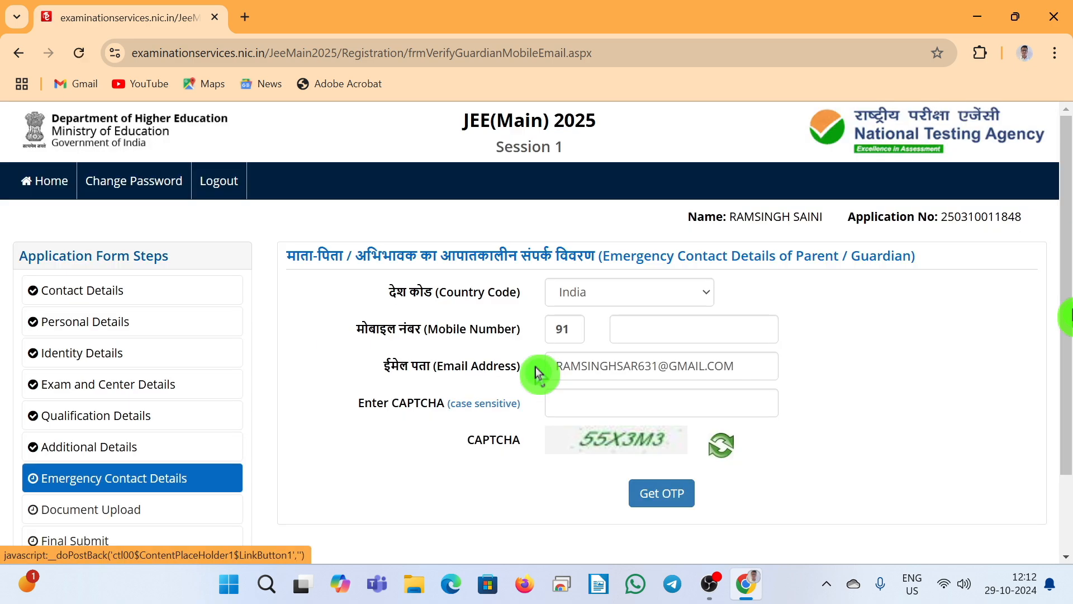
Enter a different guardian mobile number and e-mail with a new CAPTCHA, and get the OTPs sent
left_click(657, 334)
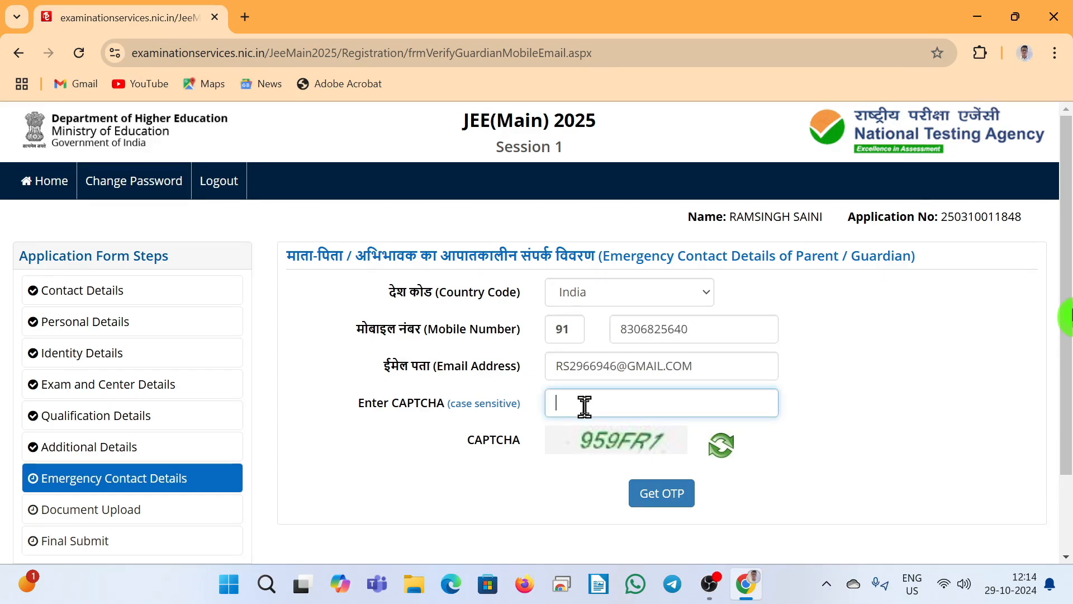
left_click(716, 370)
left_click(710, 330)
left_click(659, 410)
left_click(667, 499)
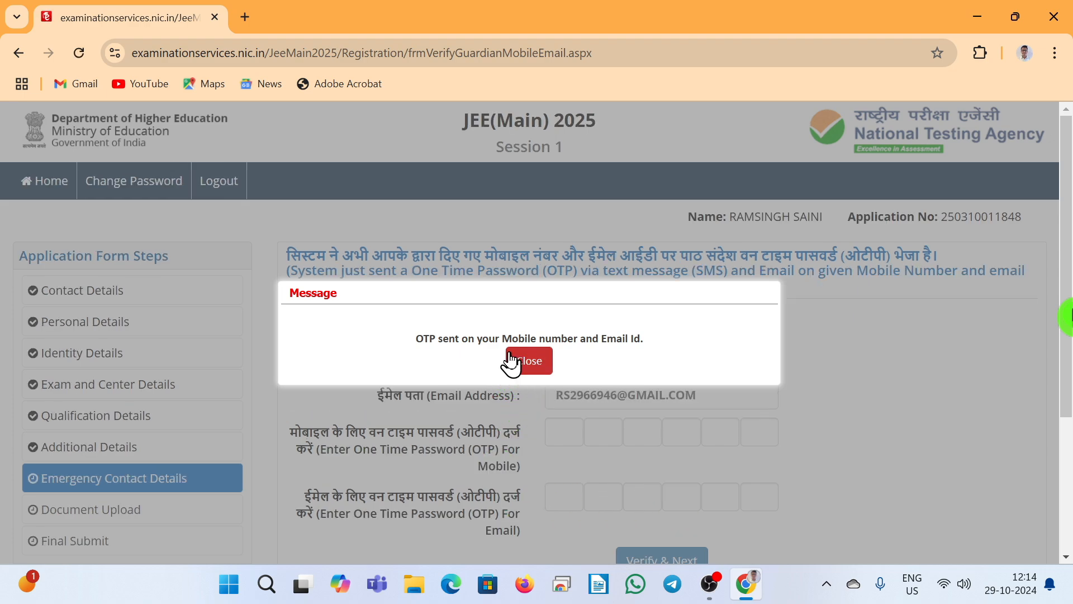
left_click(511, 362)
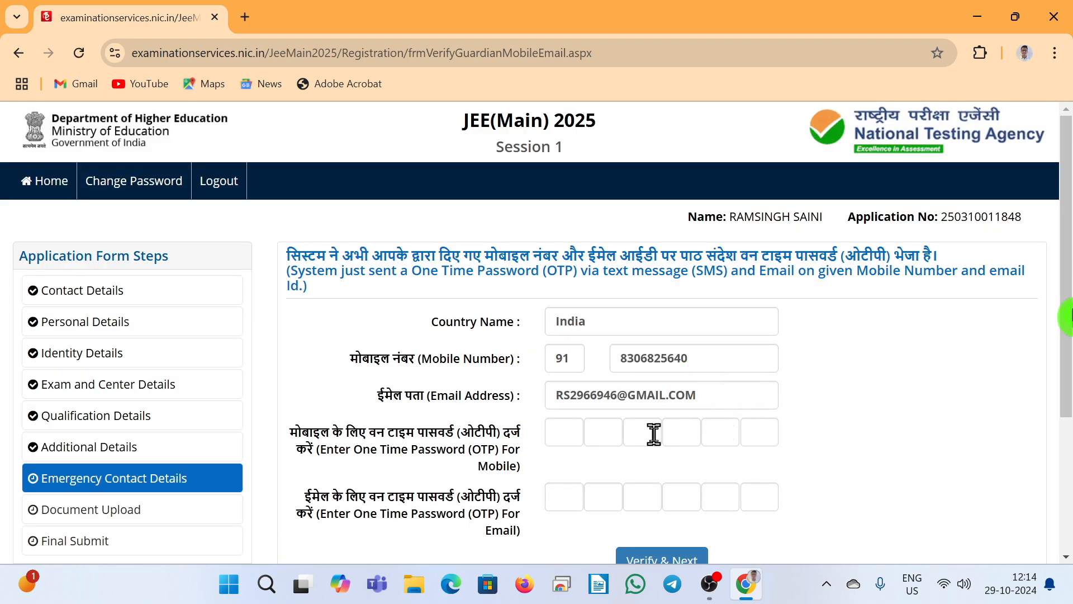
Enter the six-digit mobile OTP and e-mail OTP, then verify them and continue
left_click(569, 431)
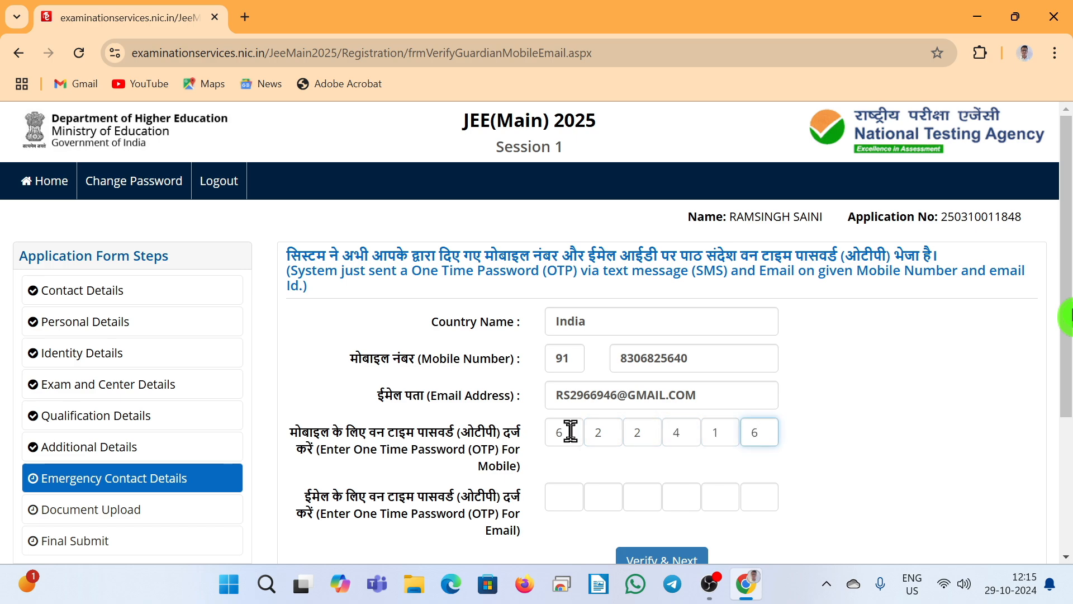
left_click(575, 499)
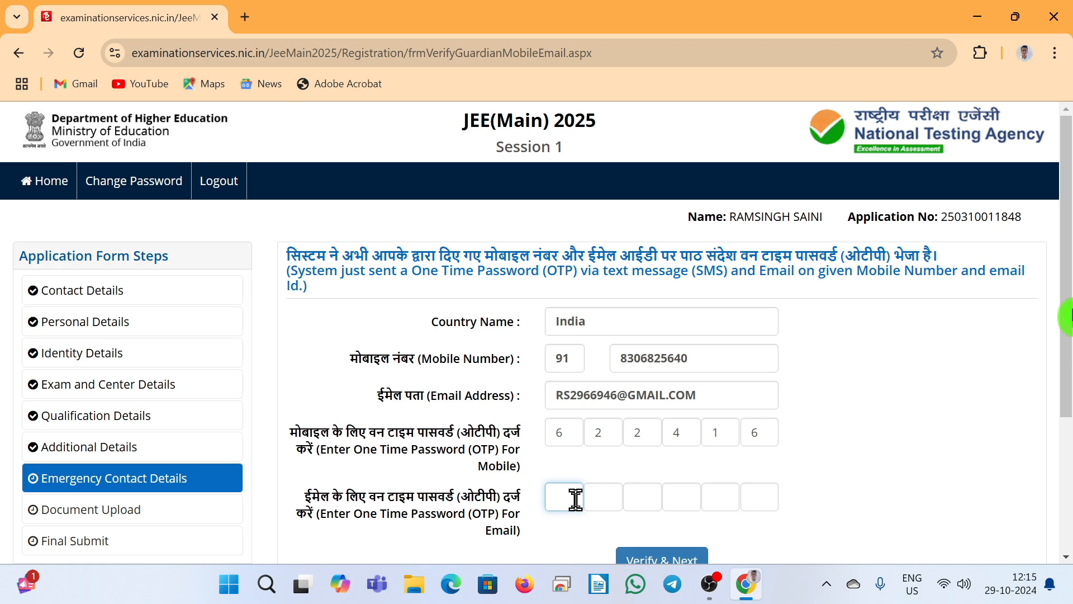
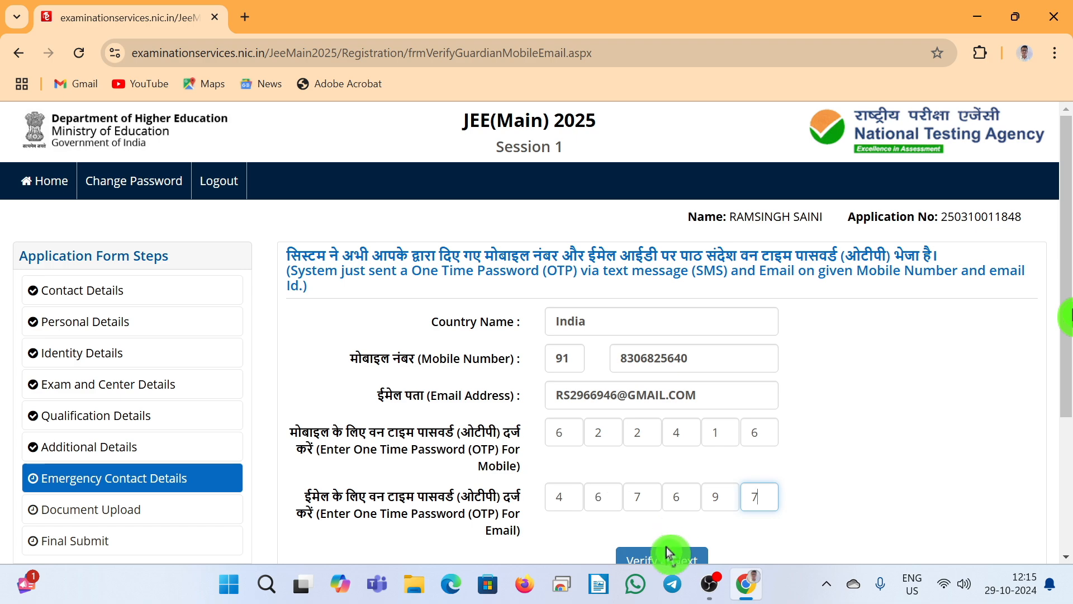
left_click(683, 559)
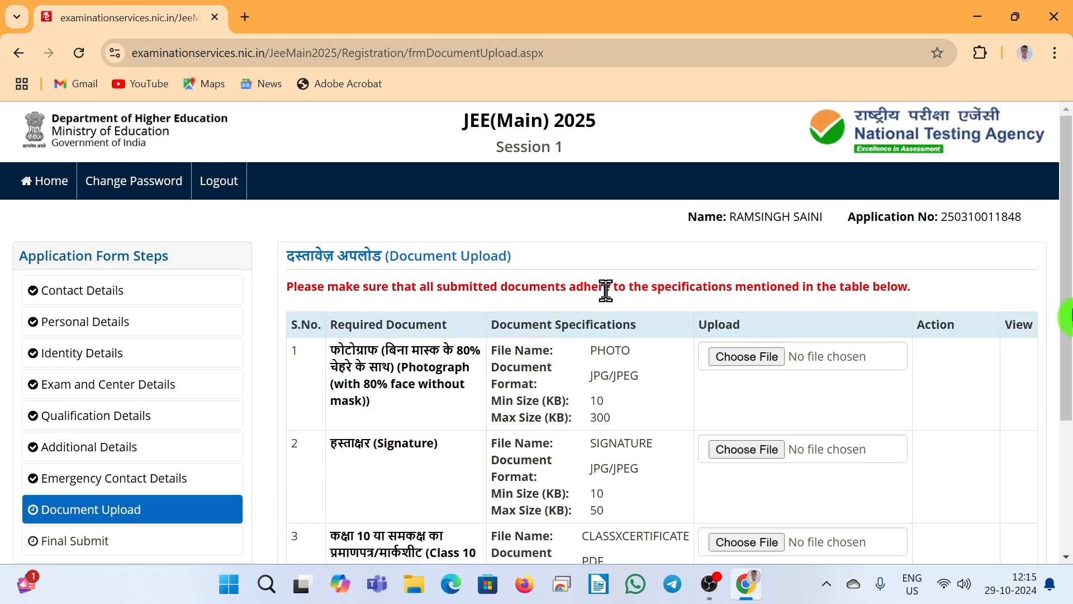
Scroll down to view the photograph, signature and Class 10 certificate upload slots
scroll(606, 289, "down", 1)
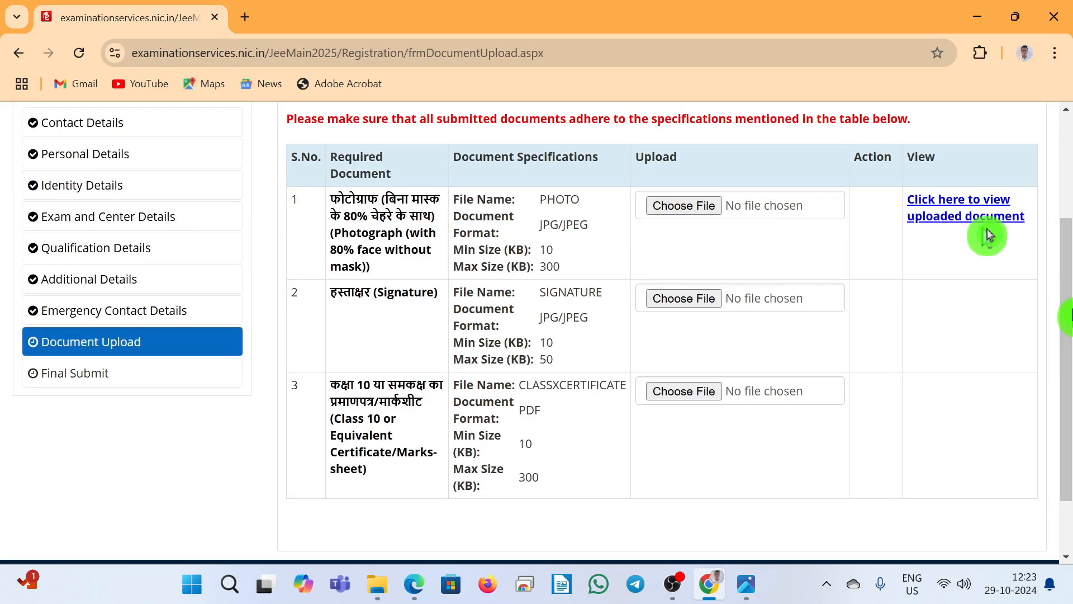
Select the PHOTO image file for the photograph row, keeping its name PHOTO
left_click(695, 211)
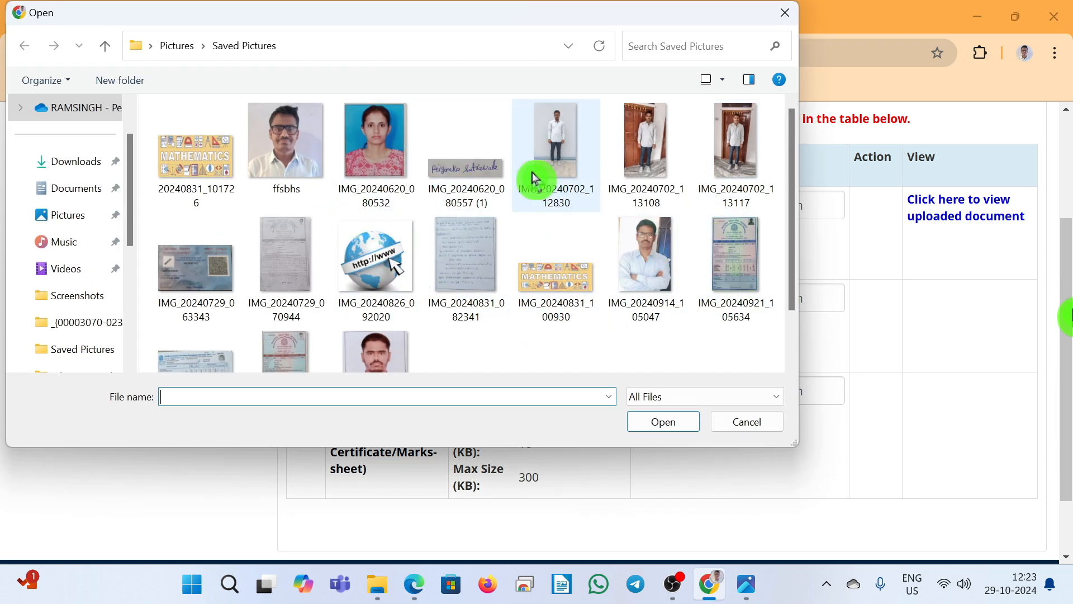
scroll(532, 184, "down", 1)
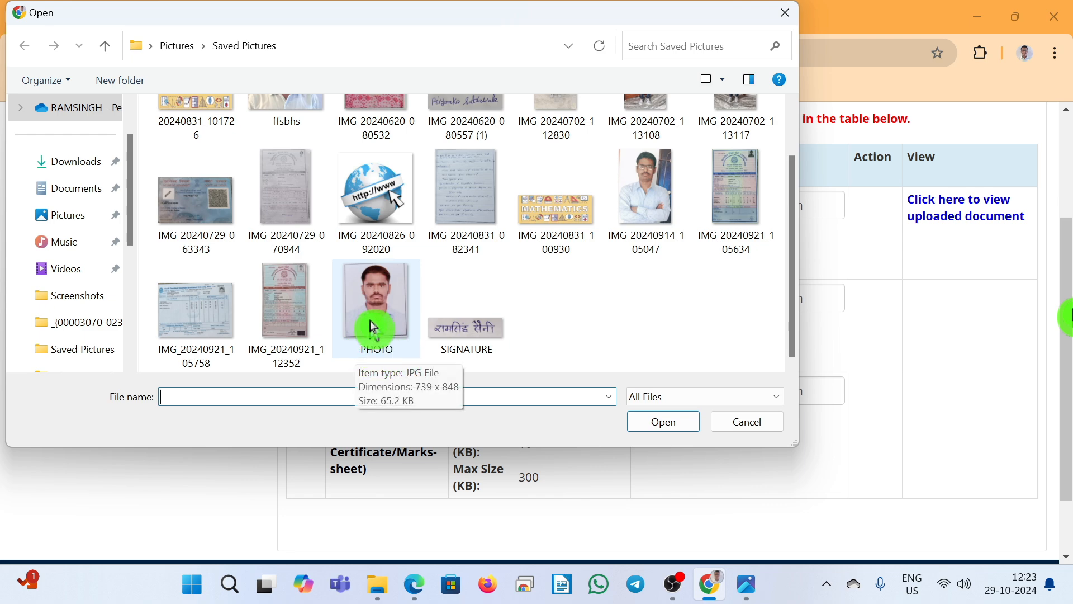
left_click(381, 333)
right_click(381, 333)
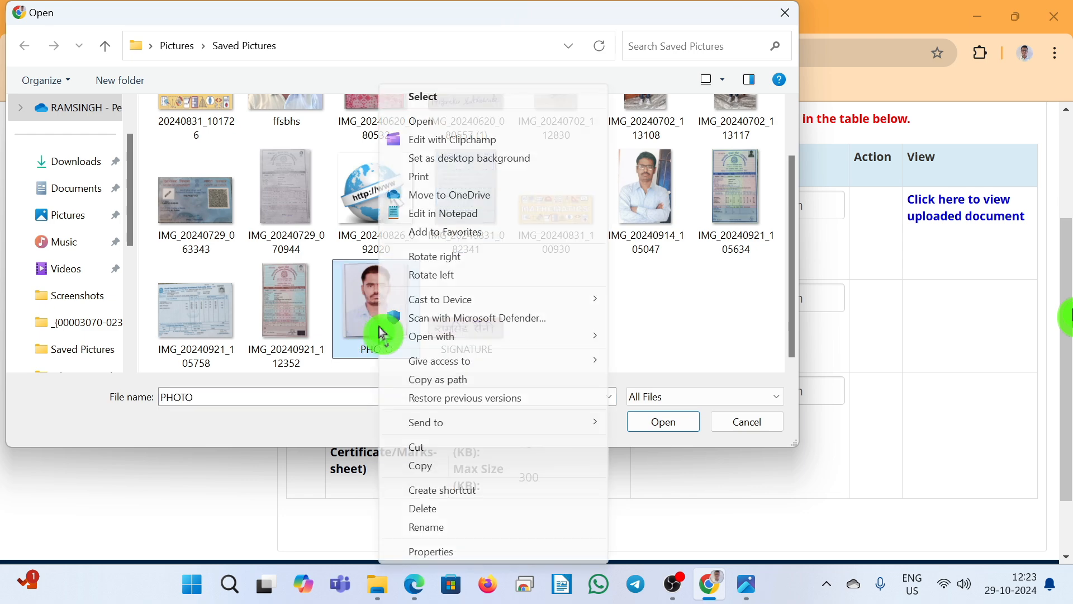
left_click(447, 531)
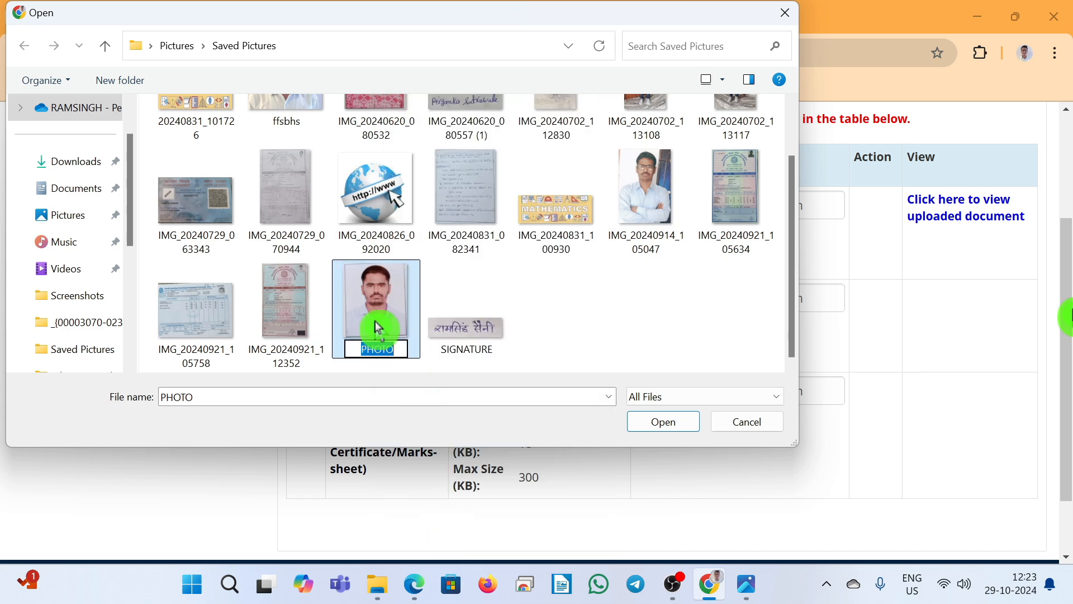
left_click(664, 423)
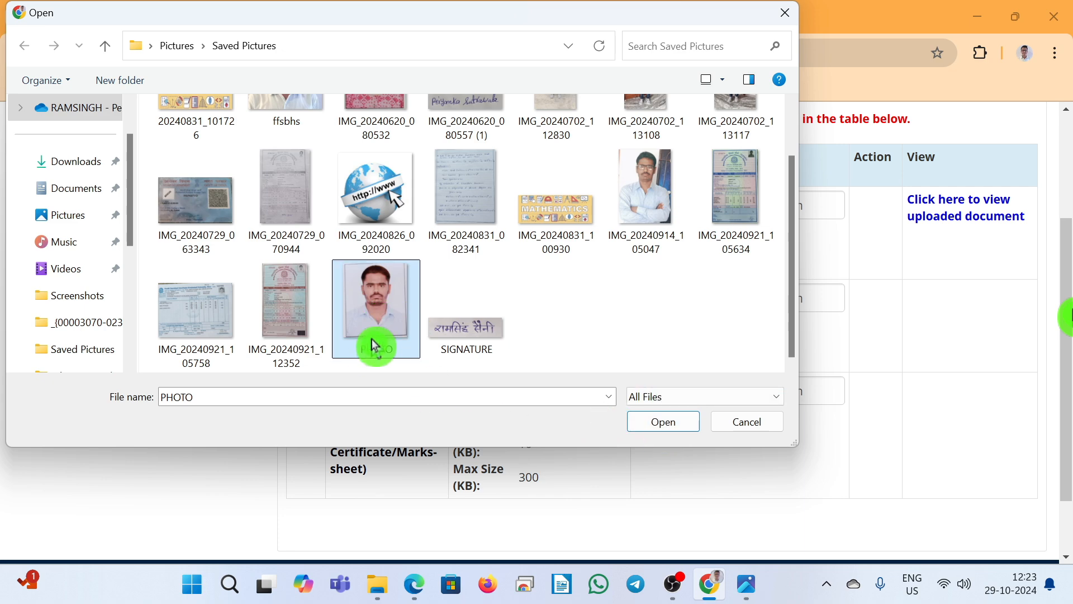
left_click(677, 423)
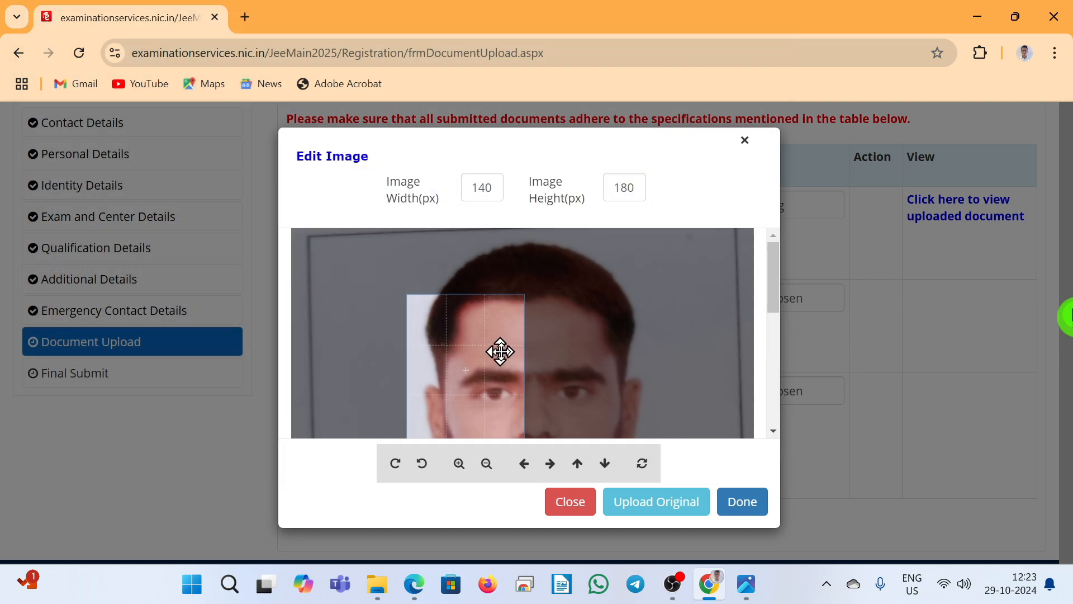
Upload the original uncropped PHOTO as the photograph and acknowledge the success message
left_click_drag(504, 371, 548, 361)
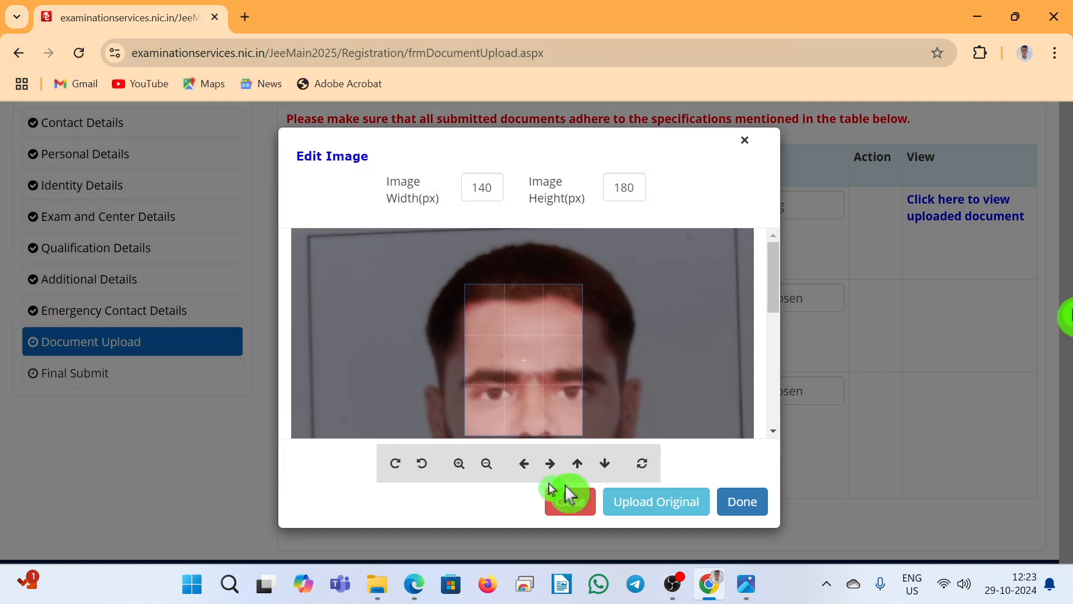
left_click(488, 464)
left_click(490, 465)
left_click(490, 466)
left_click(490, 465)
left_click(490, 466)
left_click(490, 465)
left_click(490, 465)
left_click(491, 465)
left_click(490, 465)
left_click(632, 506)
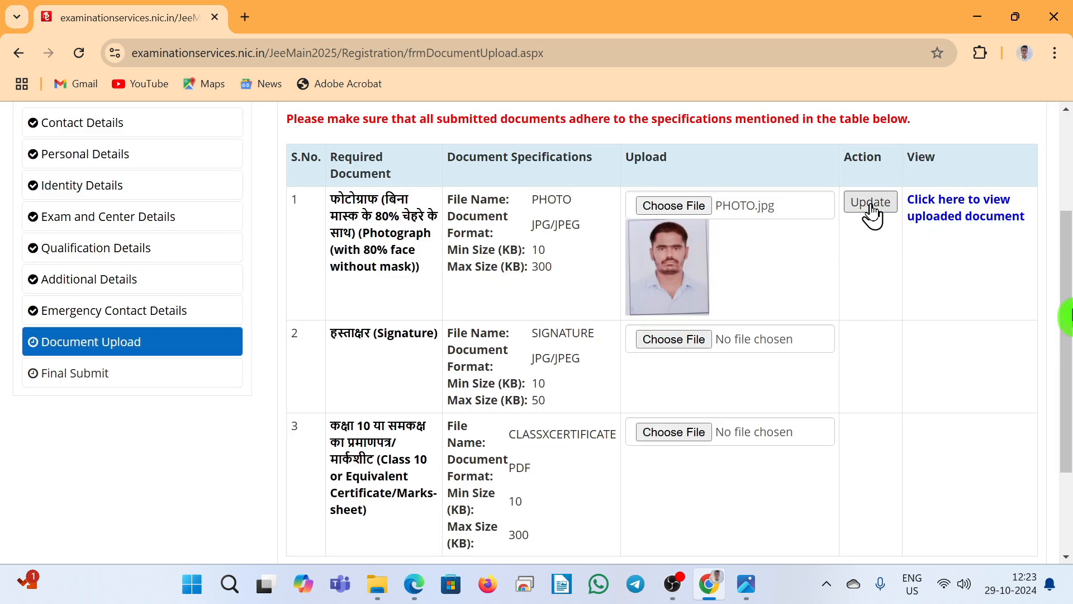
left_click(870, 207)
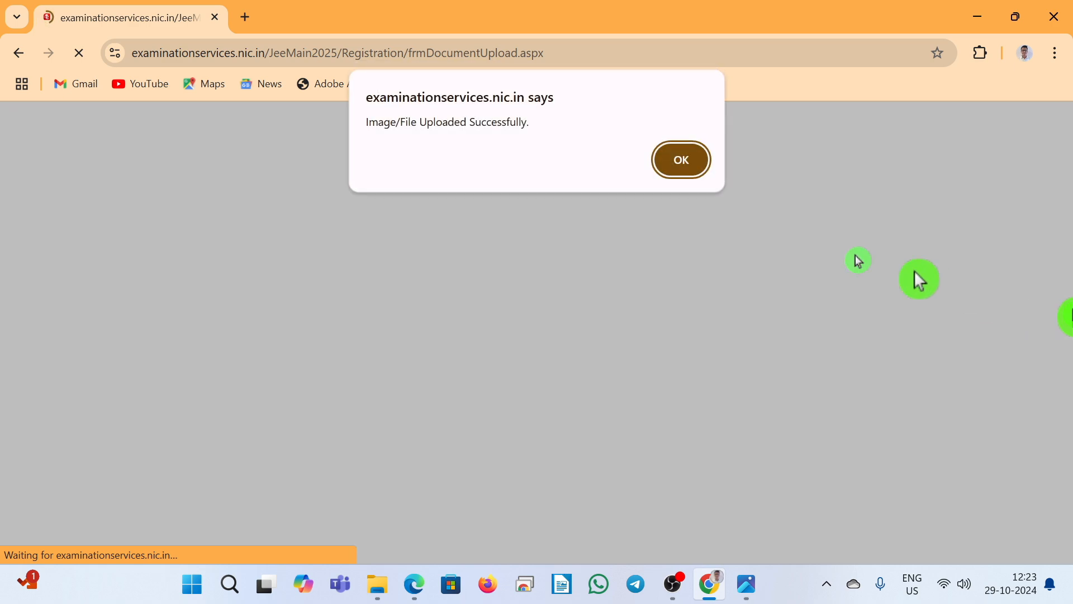
left_click(677, 155)
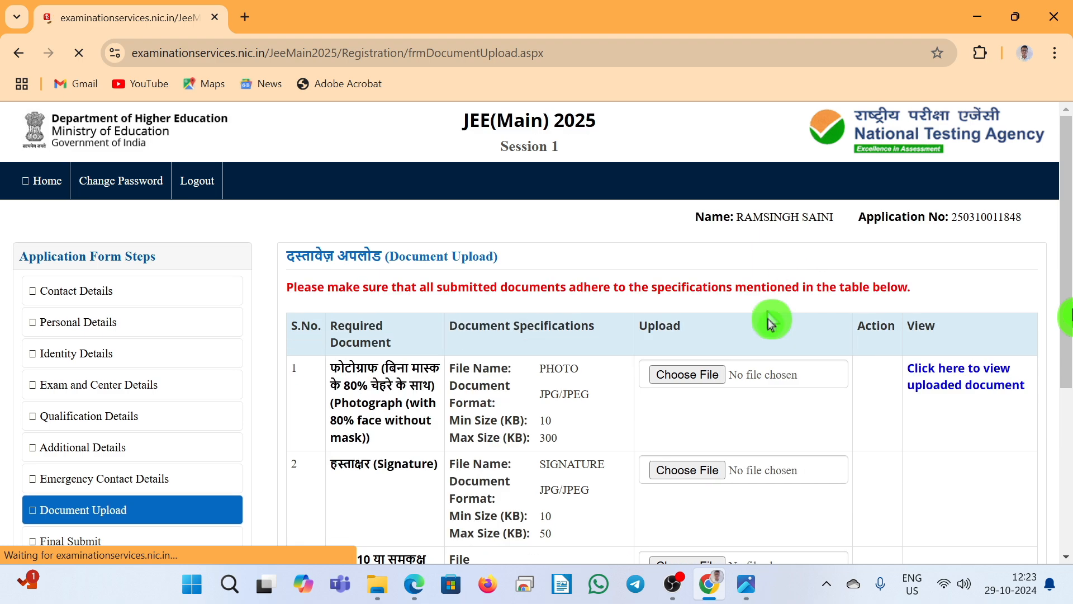
Upload the original SIGNATURE image as the candidate's signature and acknowledge the success message
left_click(706, 301)
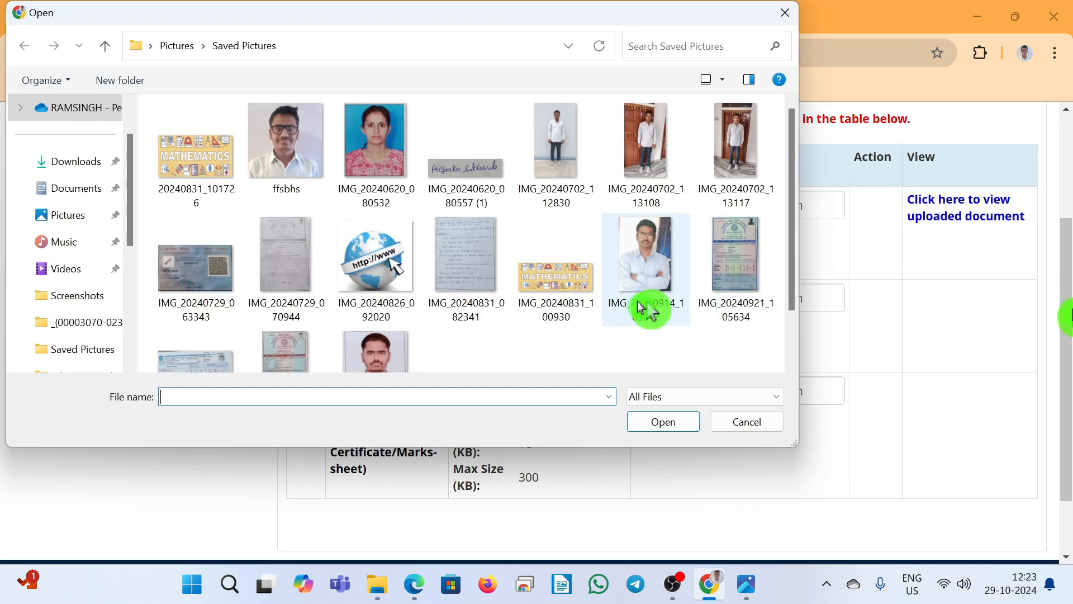
scroll(559, 291, "down", 1)
left_click(475, 329)
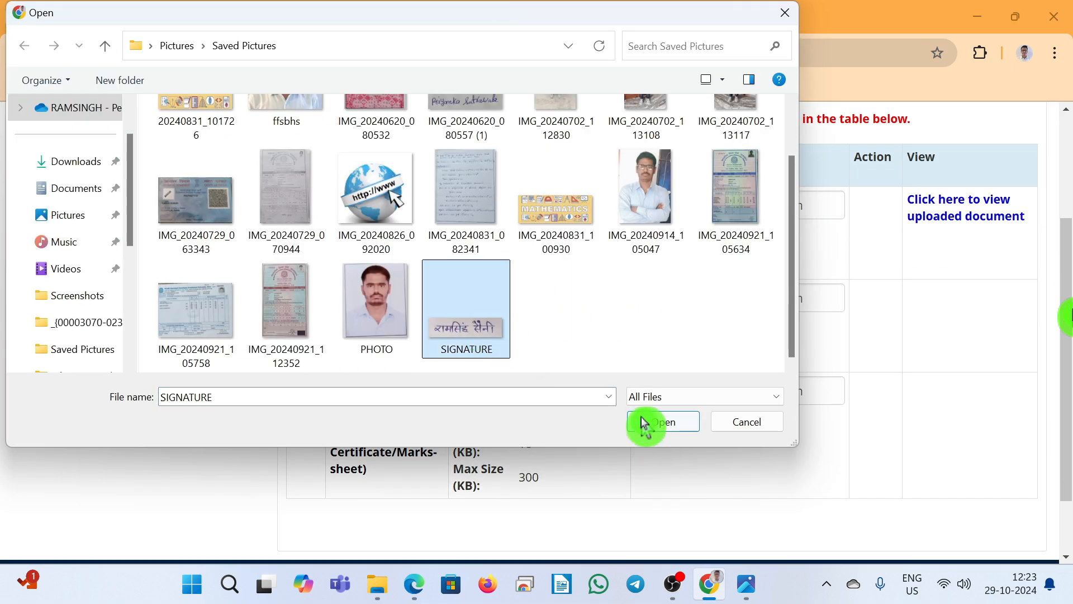
left_click(646, 424)
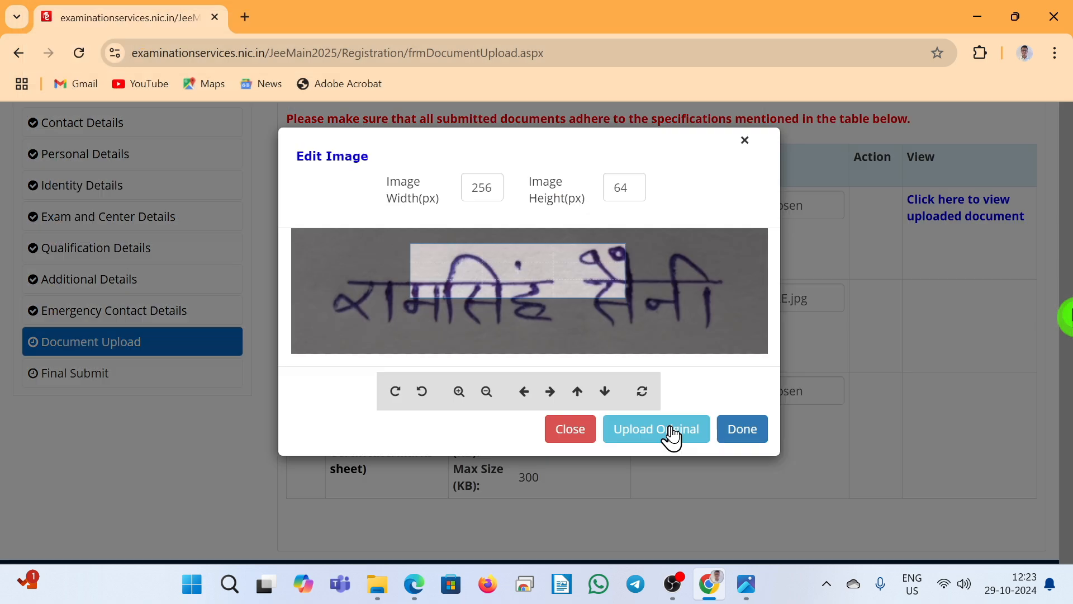
left_click(484, 398)
left_click(484, 398)
left_click(485, 398)
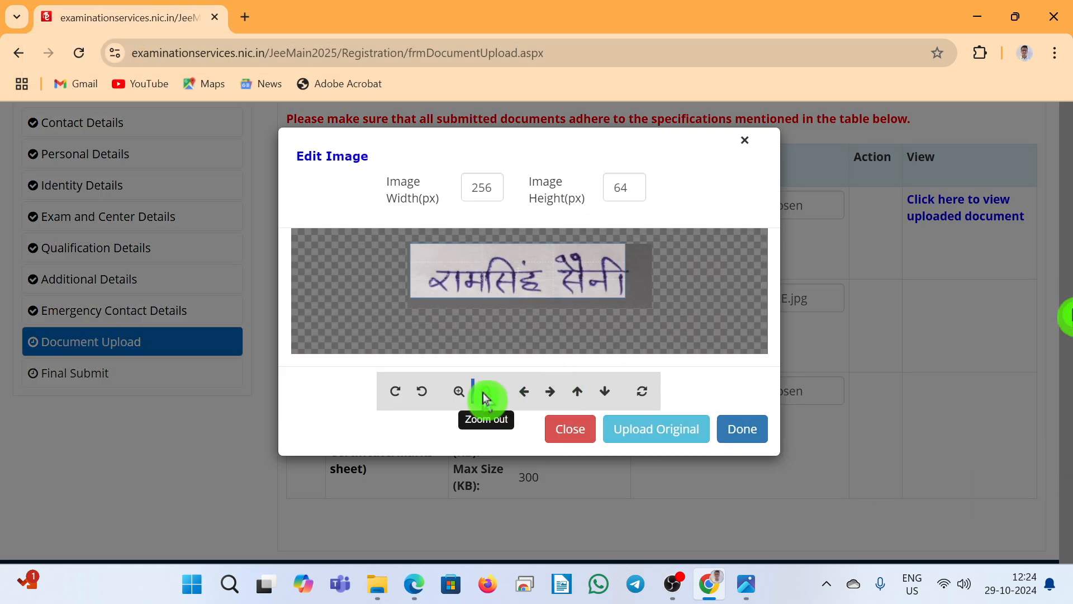
left_click(648, 426)
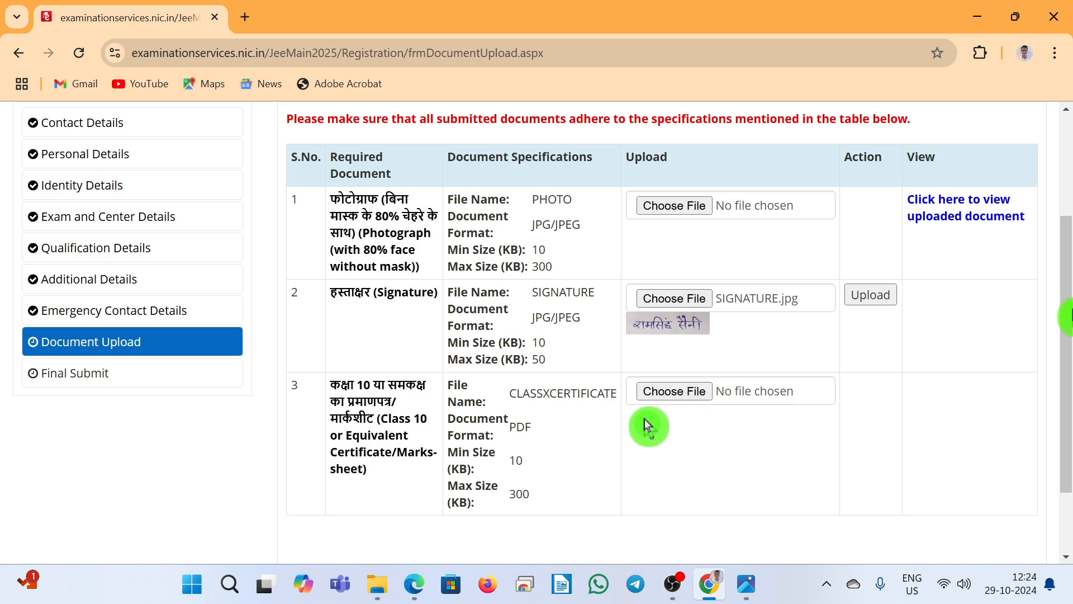
left_click(871, 295)
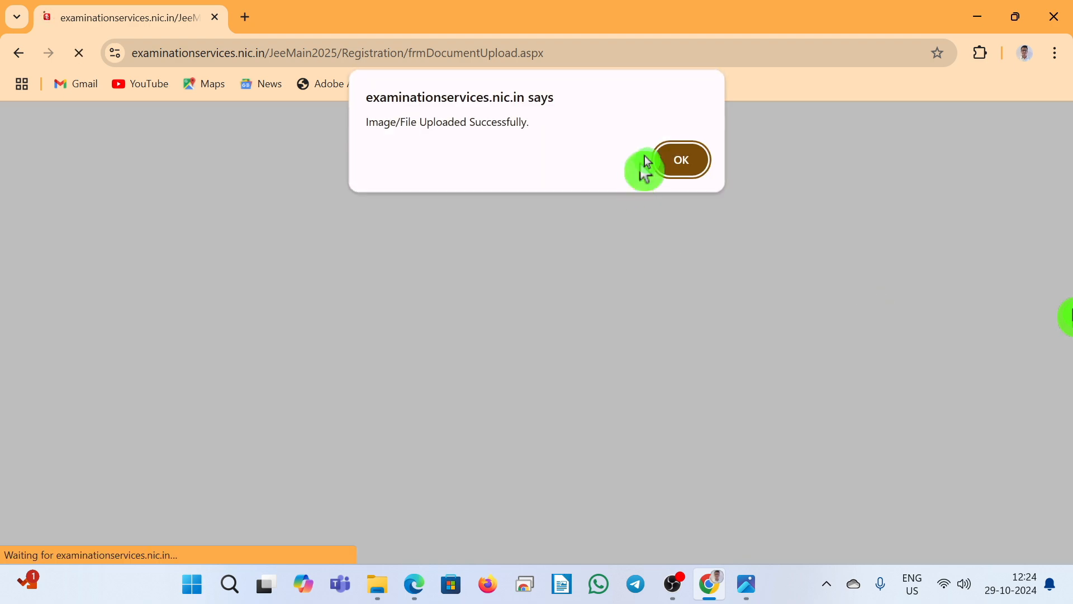
left_click(674, 170)
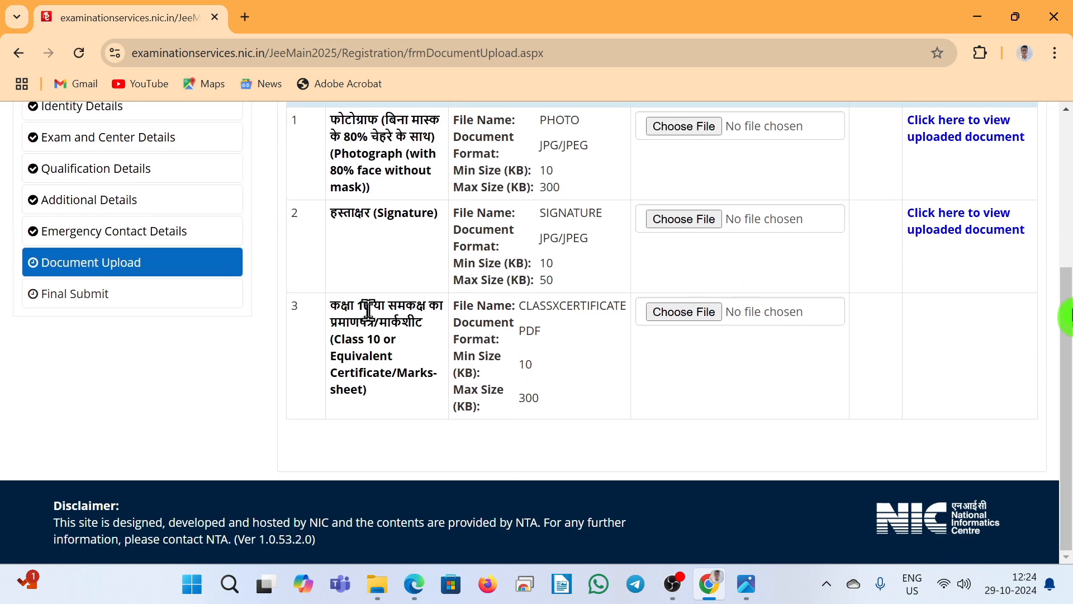
Attach the 10TH MARKSHEET PDF from Downloads to the Class 10 certificate row
left_click(693, 316)
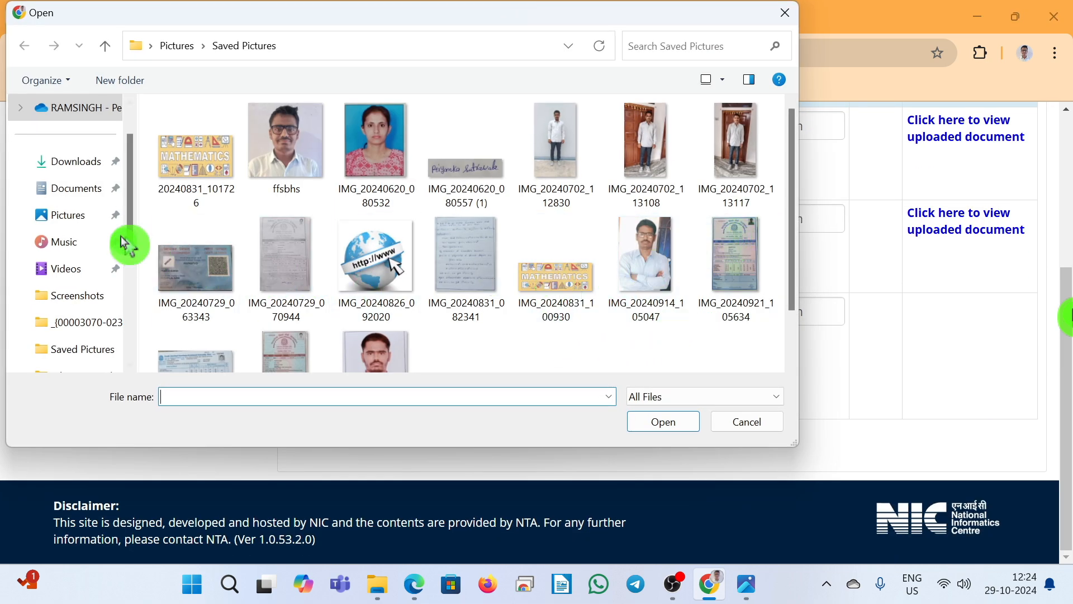
left_click(60, 167)
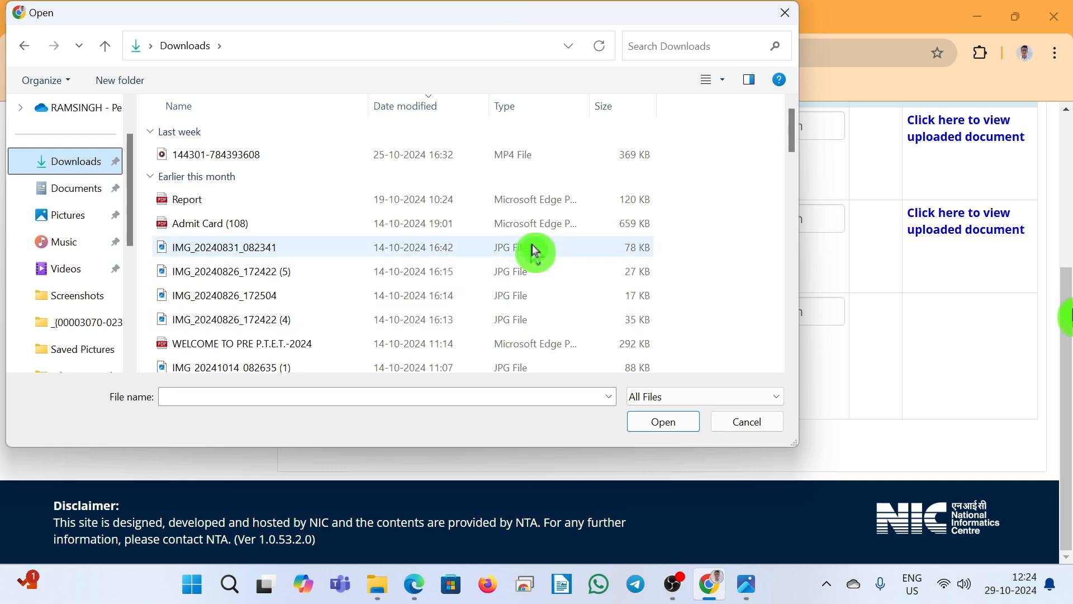
scroll(530, 246, "down", 5)
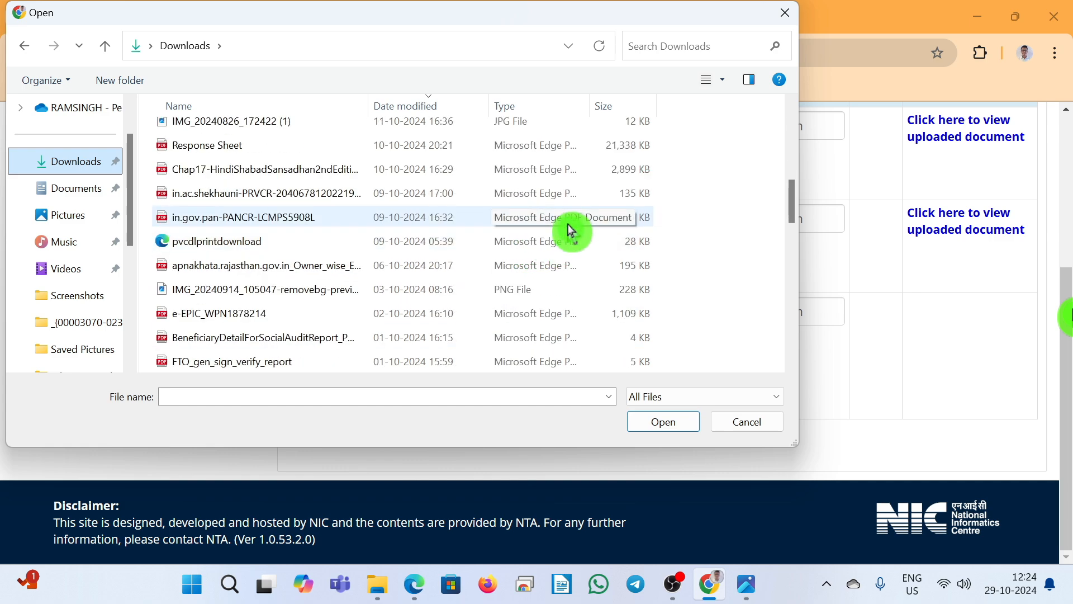
scroll(576, 246, "down", 3)
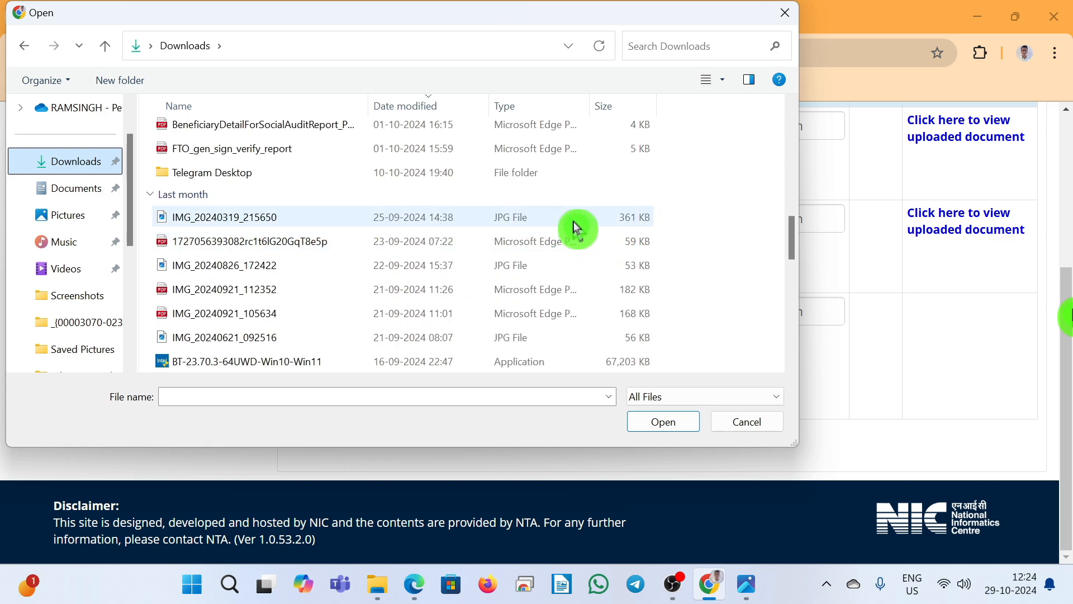
scroll(576, 227, "down", 2)
scroll(576, 227, "down", 3)
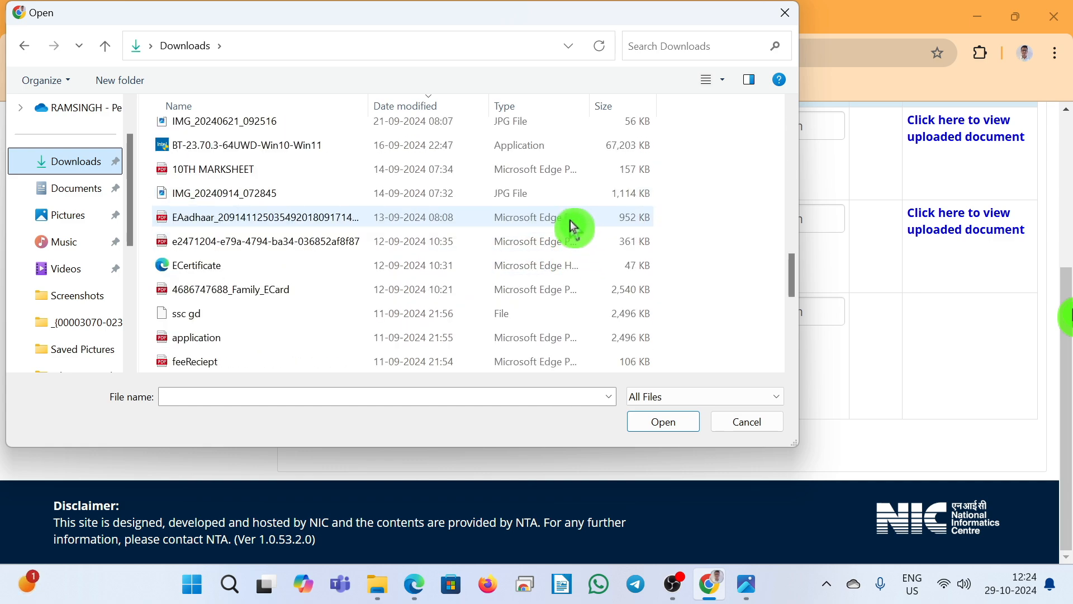
scroll(572, 226, "down", 3)
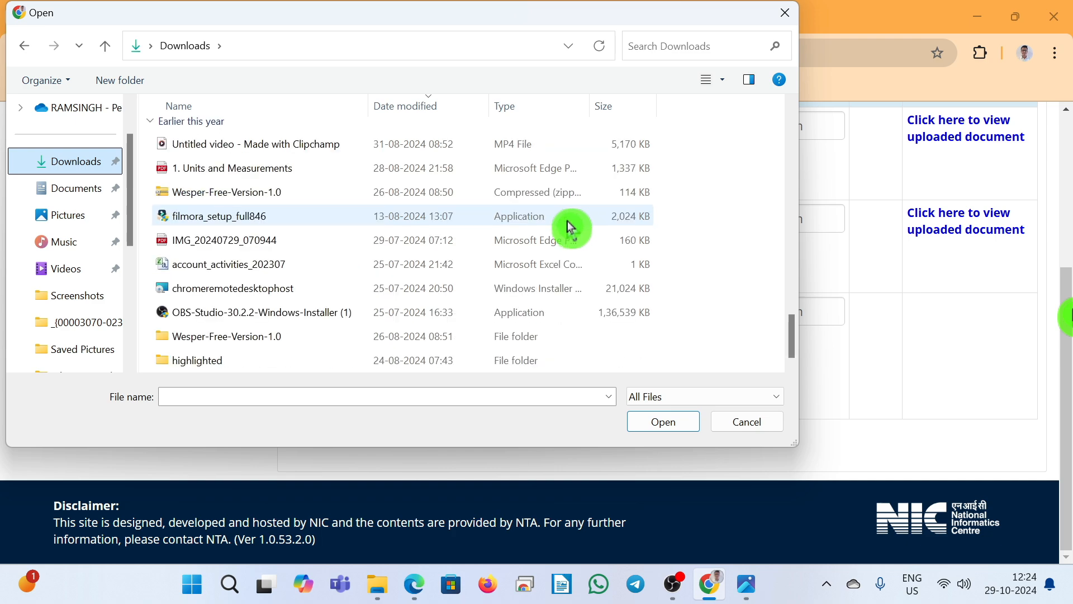
scroll(541, 288, "up", 2)
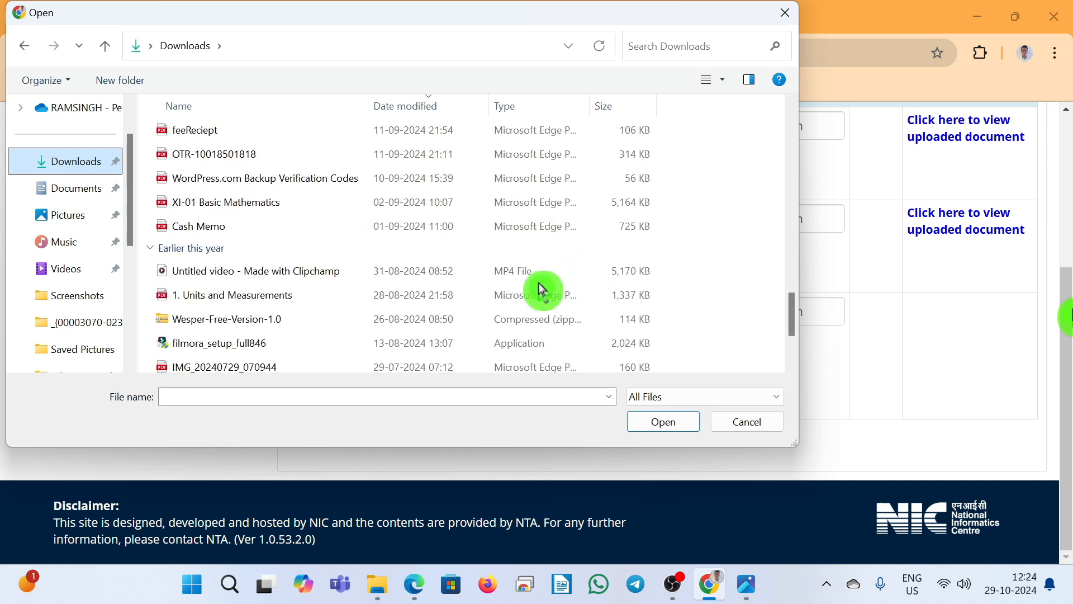
scroll(541, 288, "up", 2)
scroll(541, 288, "up", 1)
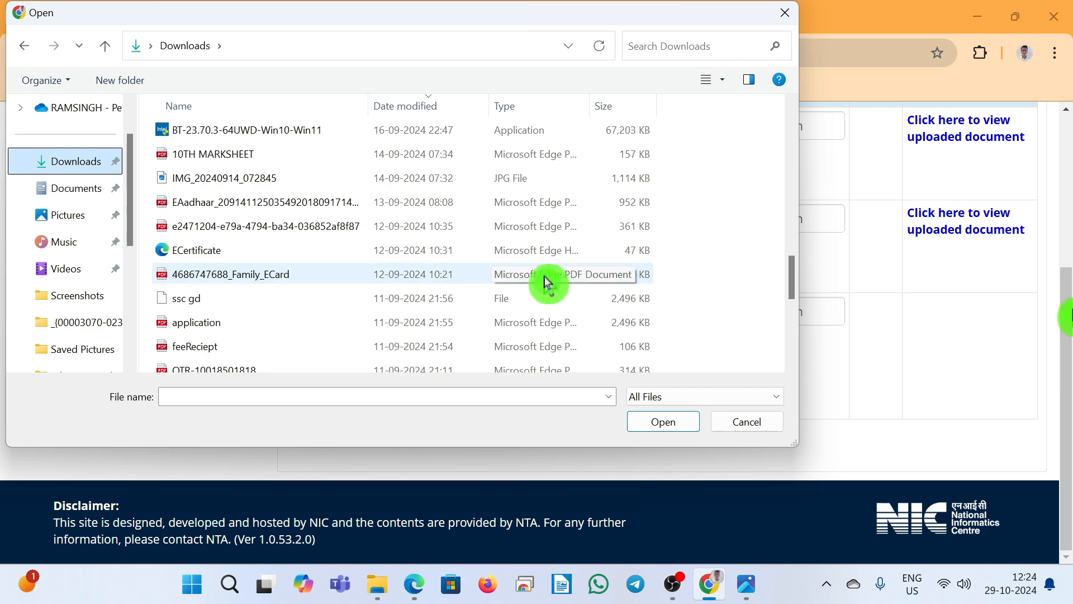
left_click(601, 157)
left_click(653, 423)
scroll(762, 408, "down", 5)
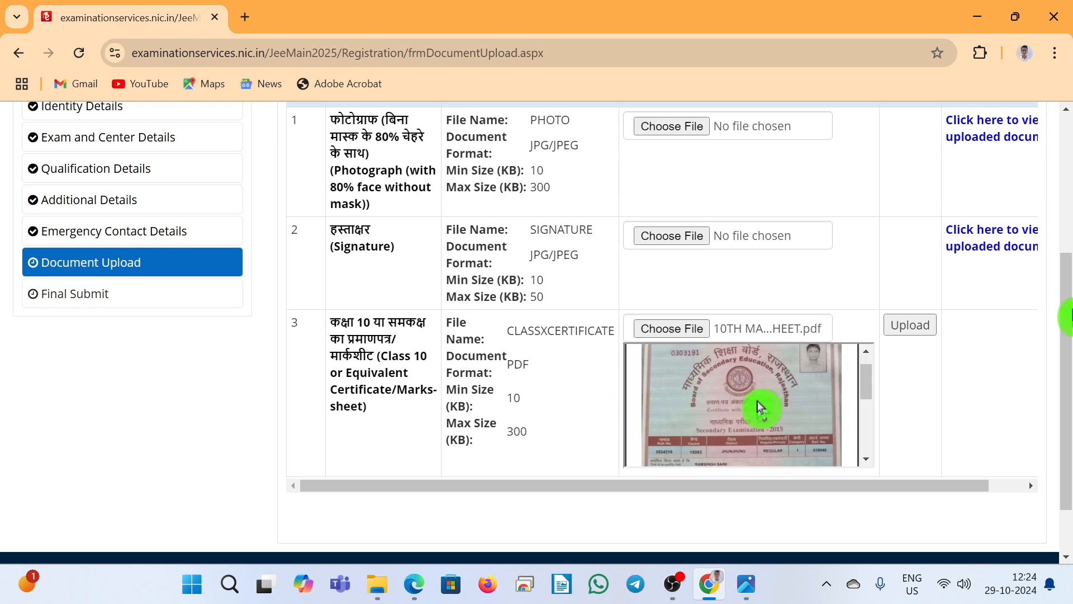
Try uploading the marksheet, copy the required name CLASSXCERTIFICATE from the warning, and close it
left_click(907, 326)
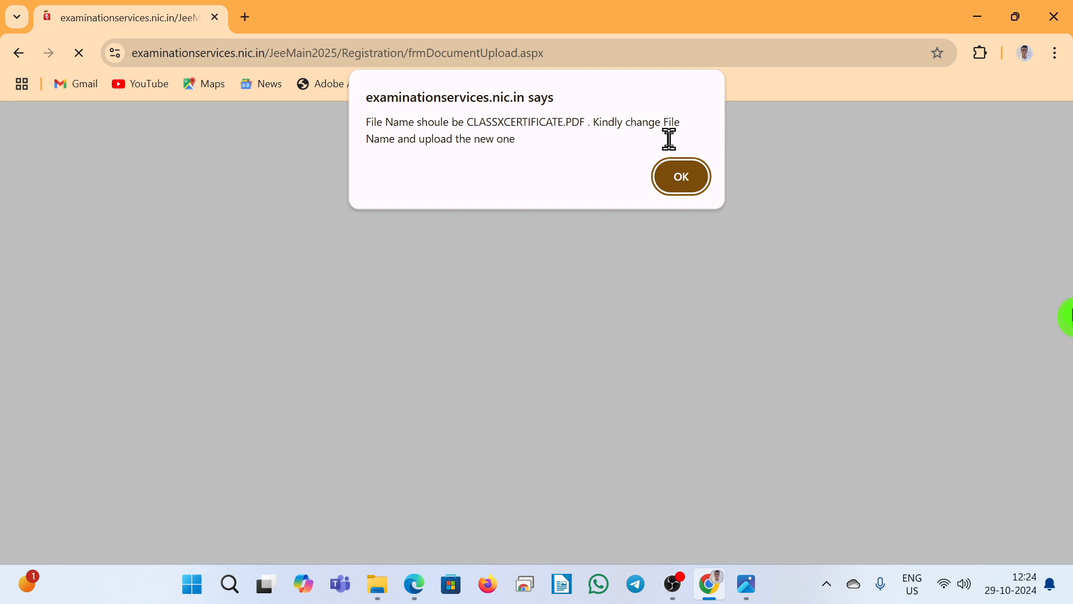
left_click(679, 180)
right_click(550, 124)
left_click(596, 151)
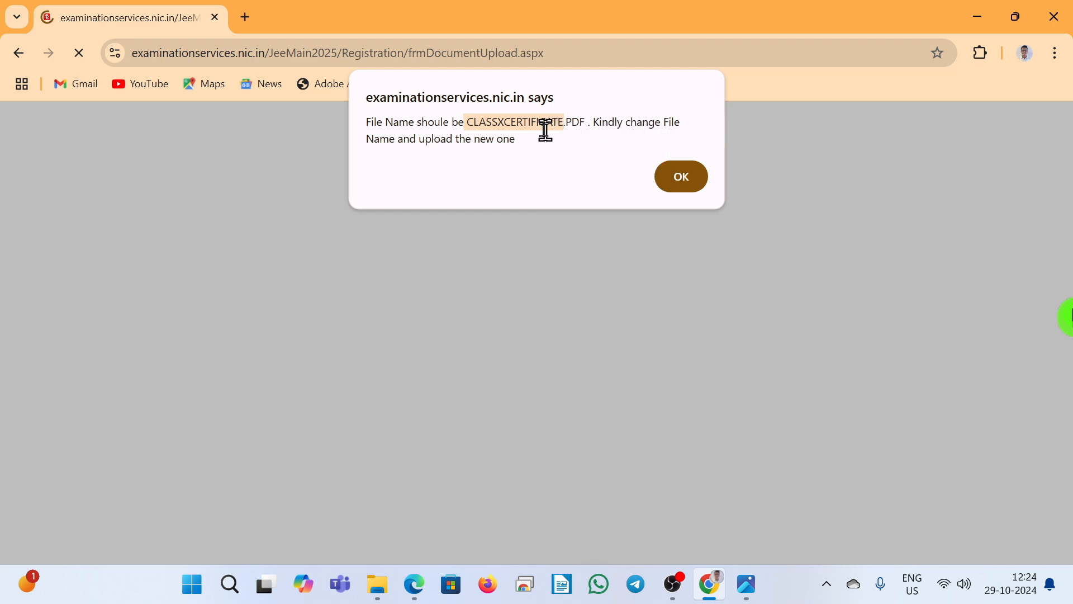
left_click(679, 174)
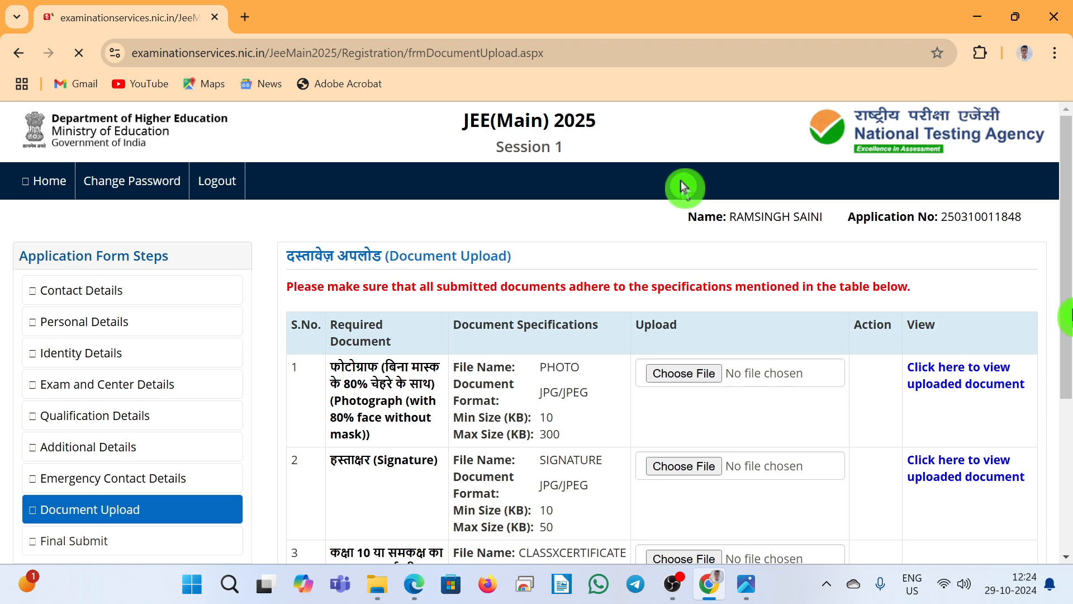
Minimize Chrome and the Photos window, refresh the desktop, and open This PC
left_click(978, 19)
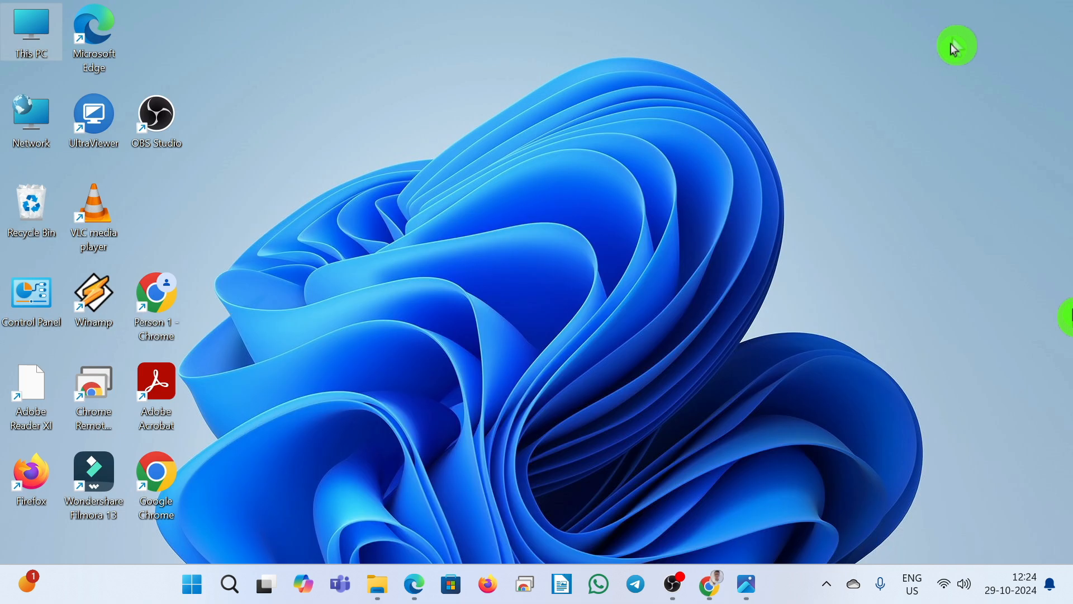
mouse_move(710, 584)
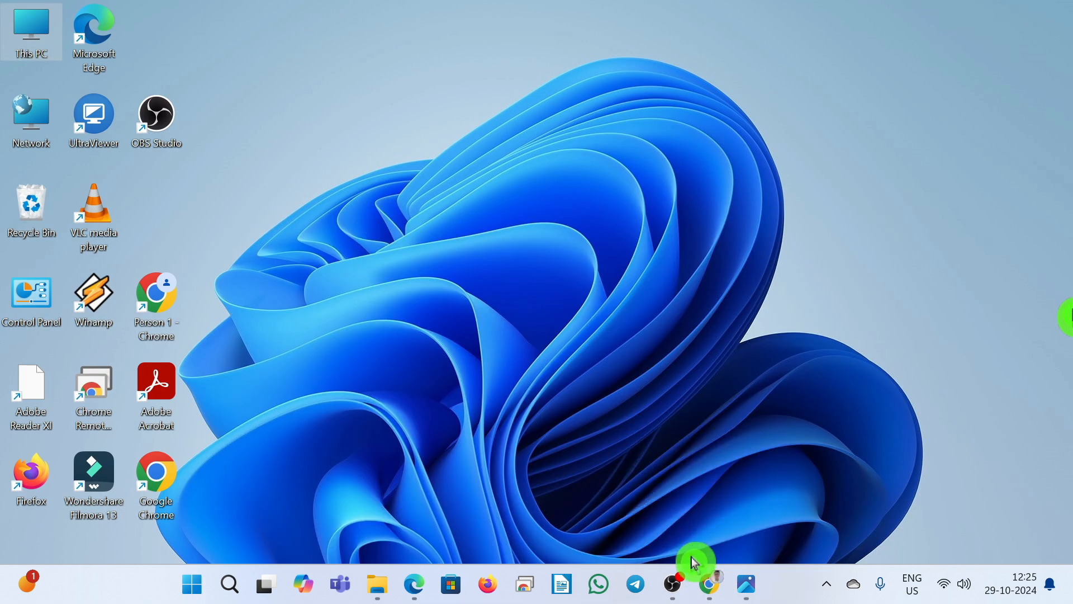
left_click(744, 594)
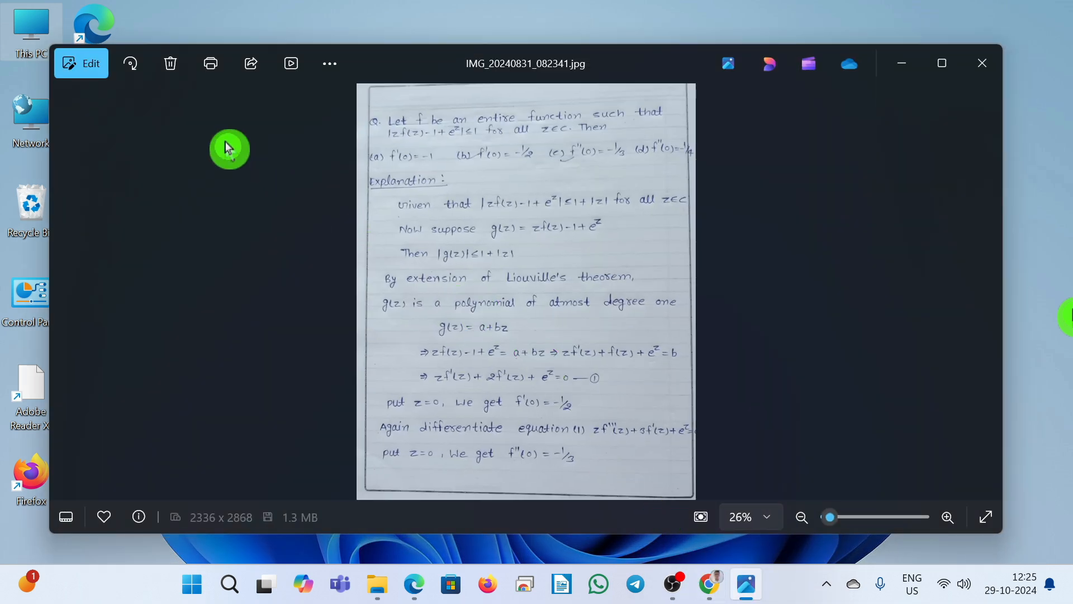
left_click(906, 70)
right_click(454, 137)
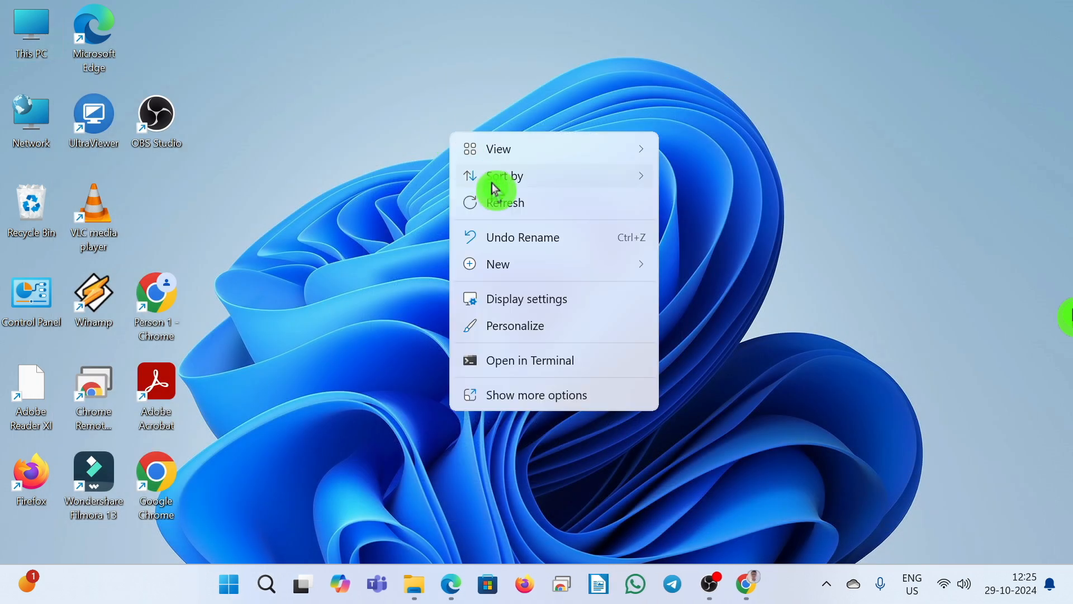
left_click(505, 206)
double_click(32, 49)
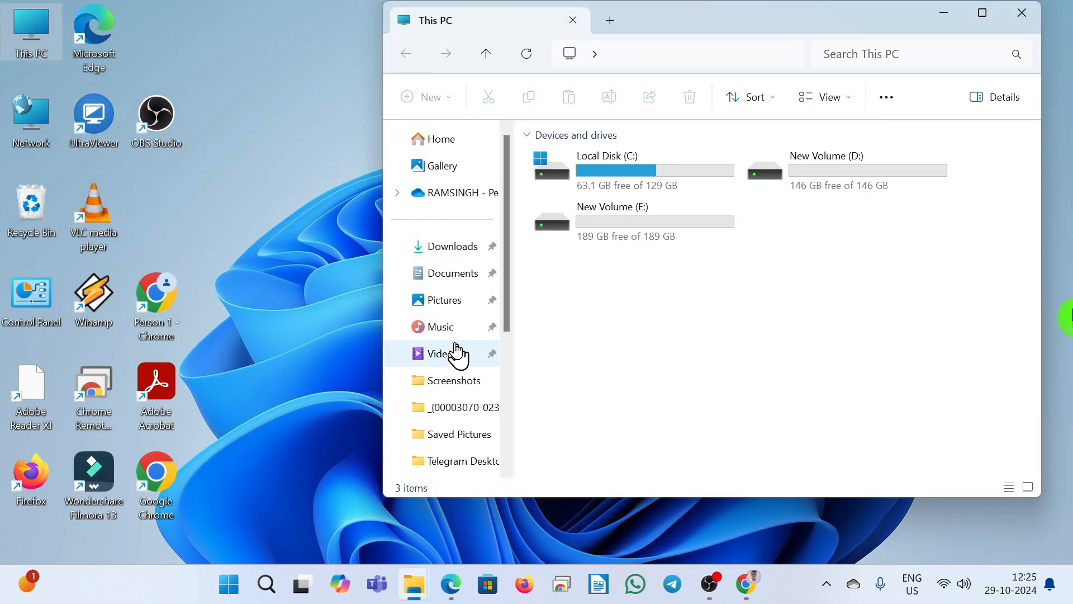
Find and select the 10TH MARKSHEET PDF in the Downloads folder
left_click(444, 246)
scroll(640, 304, "down", 2)
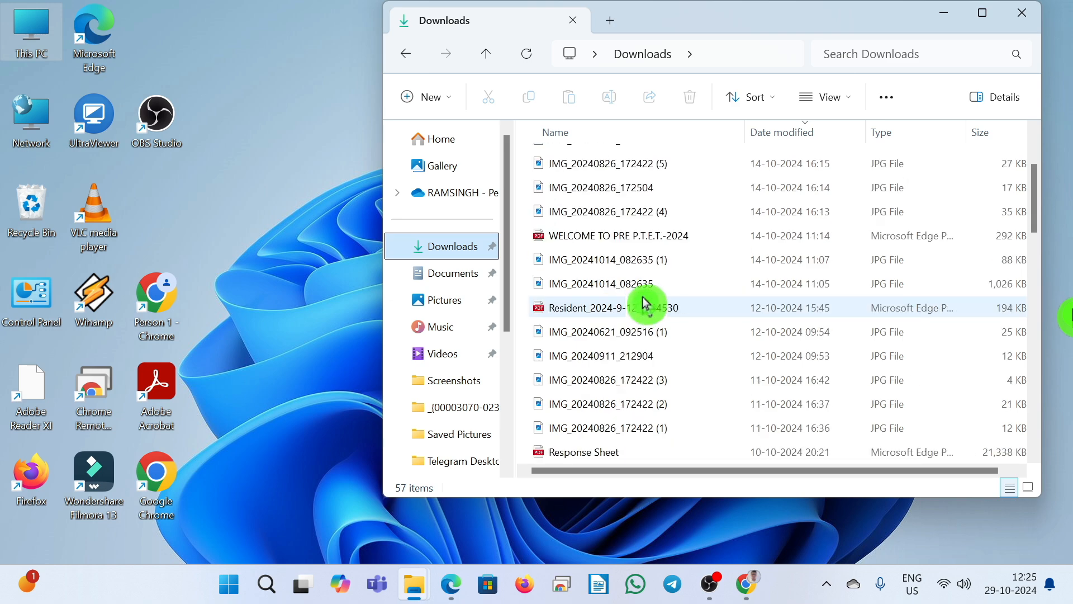
scroll(904, 252, "down", 3)
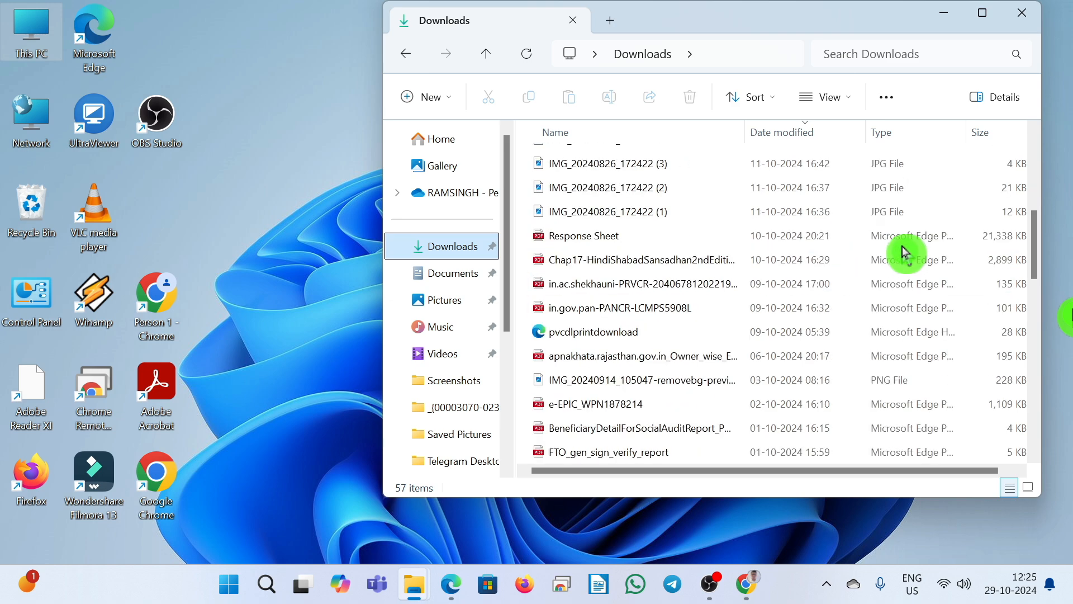
scroll(904, 252, "down", 1)
scroll(973, 268, "up", 1)
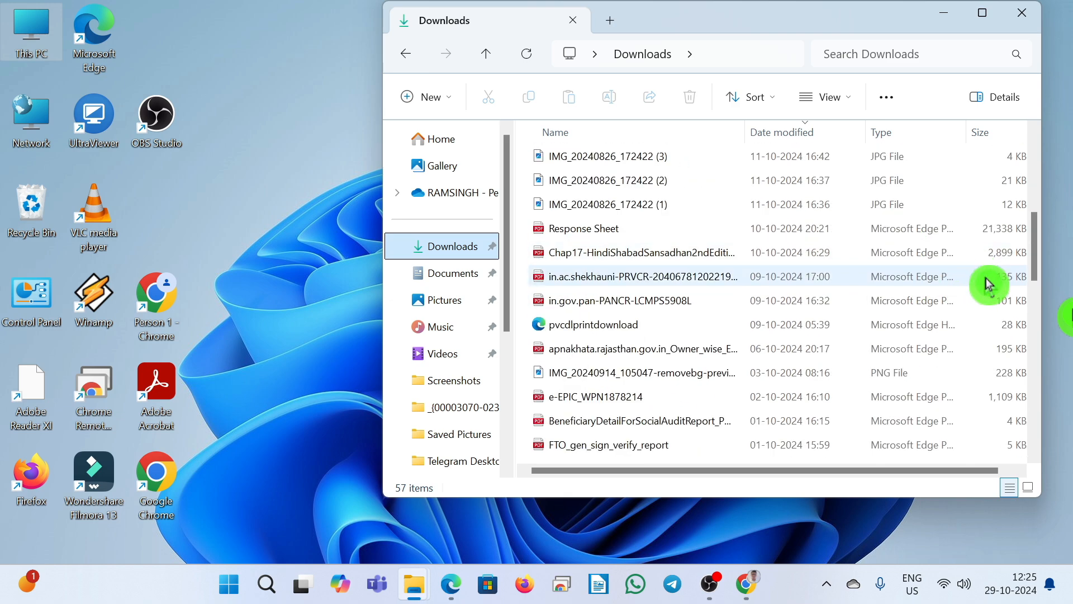
scroll(985, 282, "up", 2)
scroll(971, 285, "up", 1)
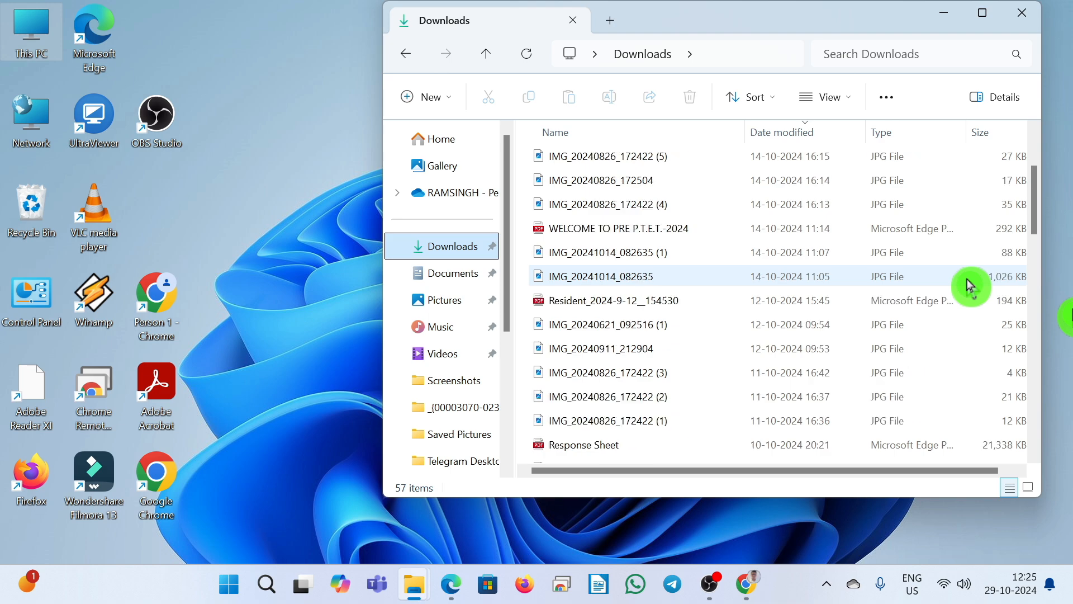
scroll(839, 293, "down", 5)
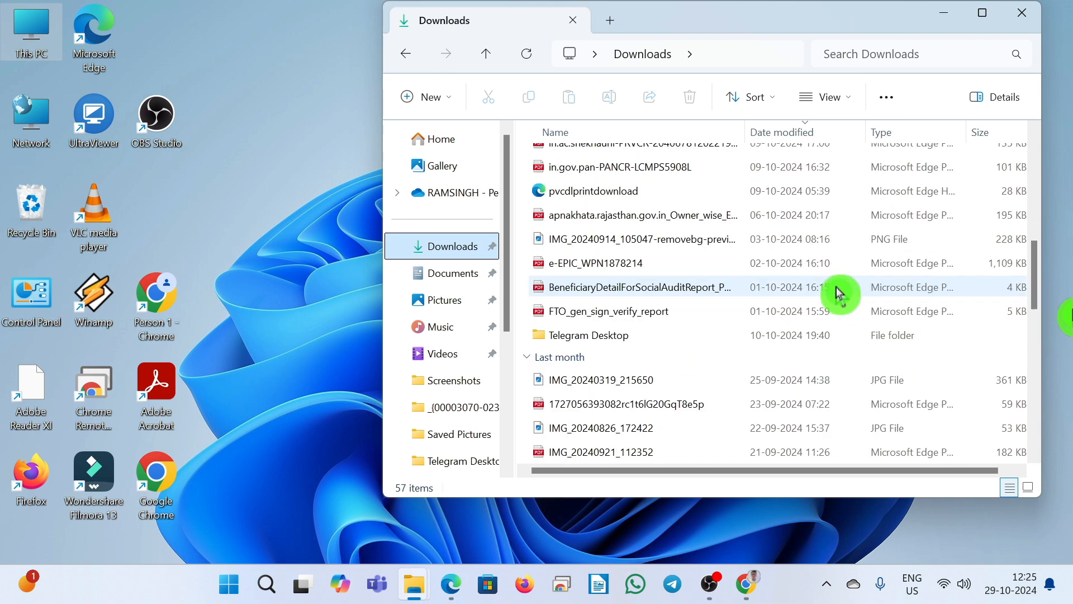
scroll(839, 292, "down", 2)
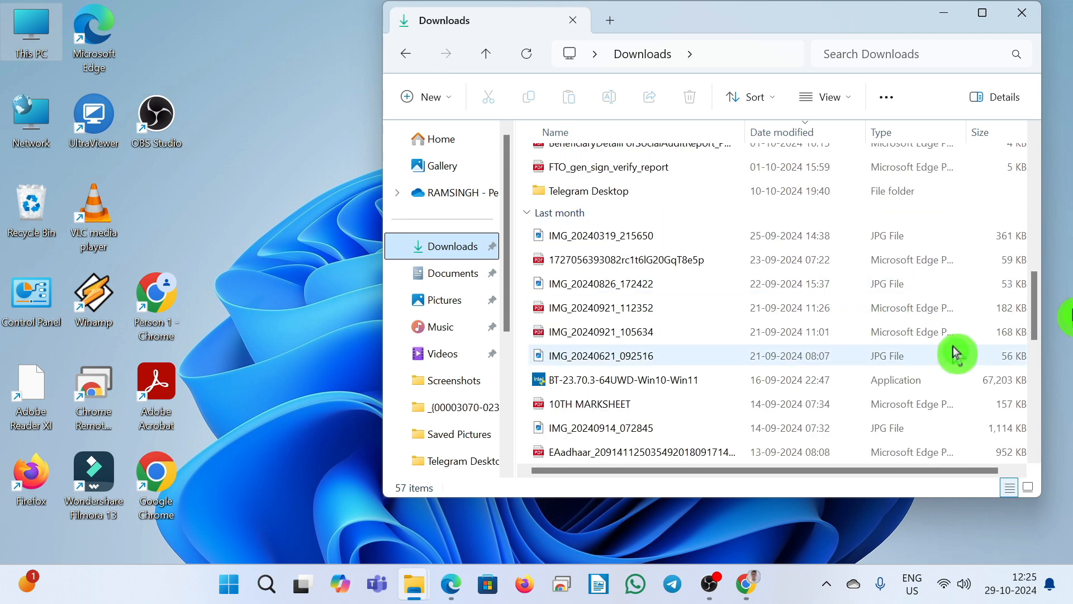
left_click(939, 406)
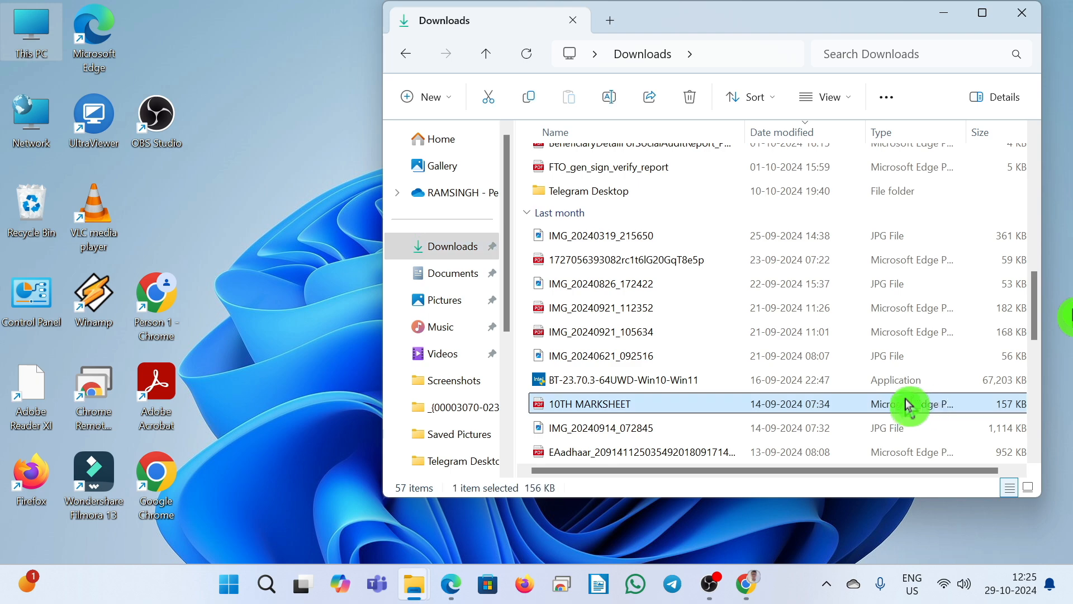
Rename 10TH MARKSHEET by clearing its name and pasting CLASSXCERTIFICATE
right_click(636, 411)
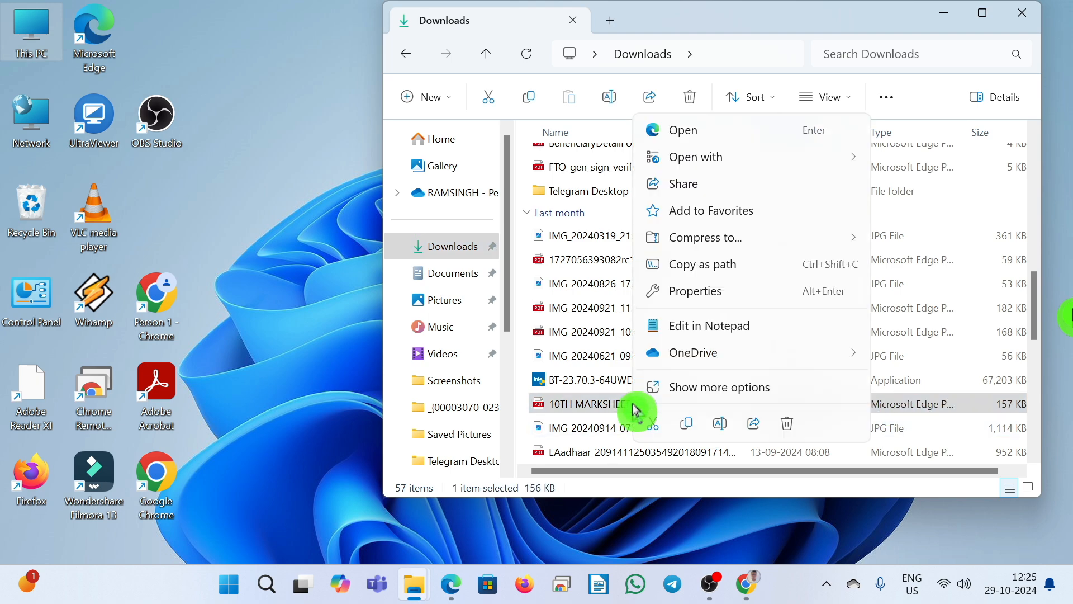
left_click(681, 396)
left_click(689, 363)
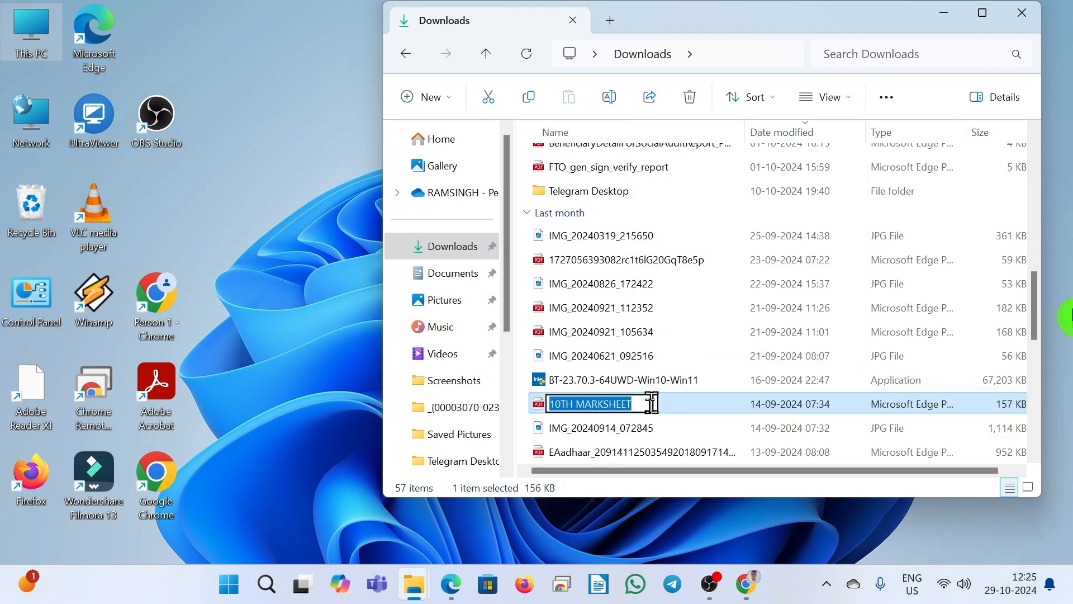
key("BackSpace")
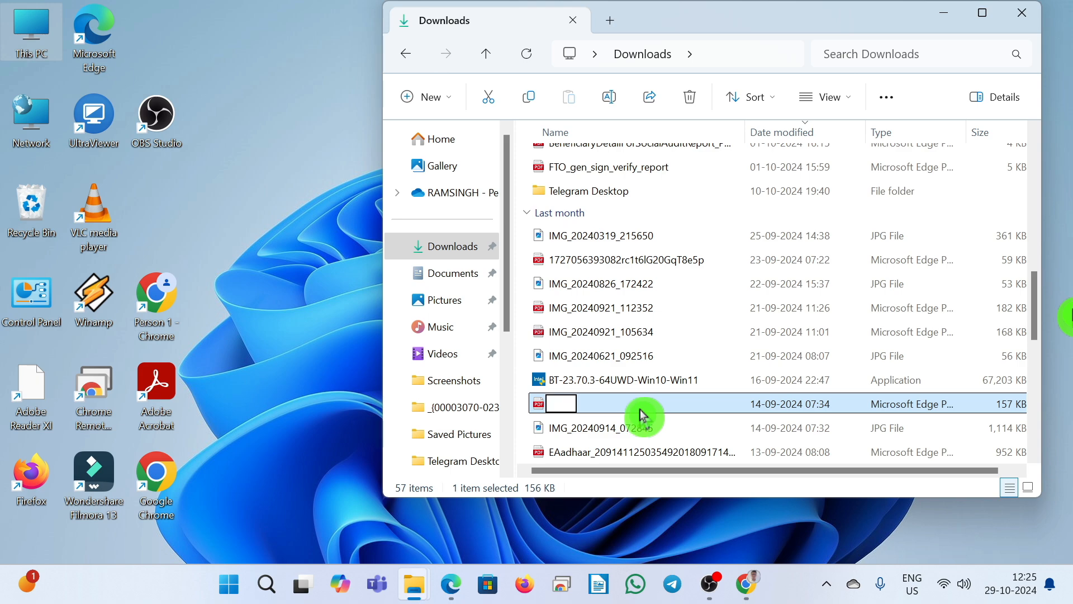
right_click(561, 405)
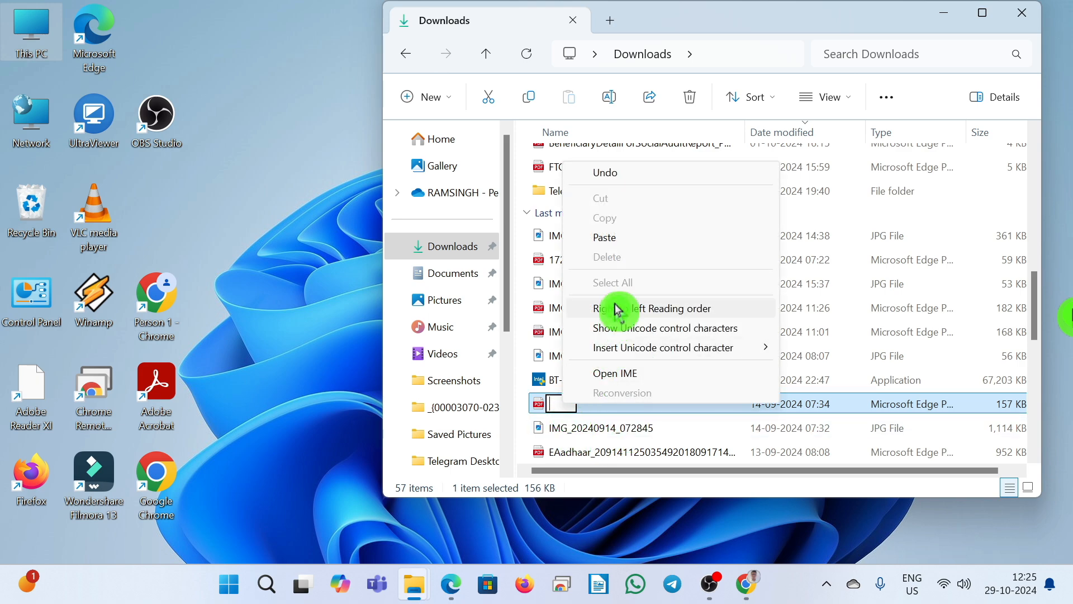
left_click(626, 240)
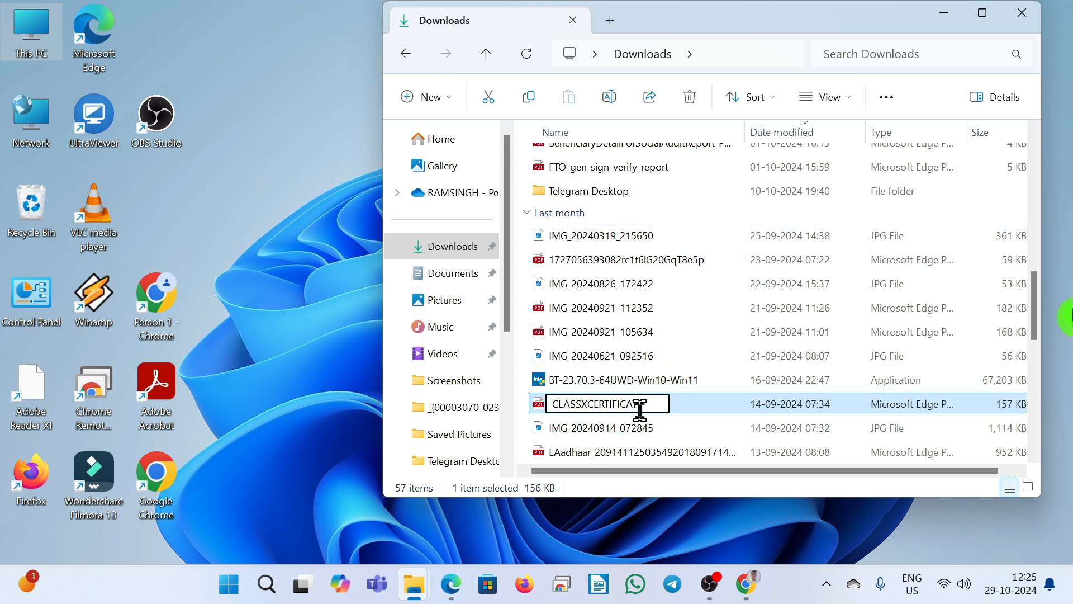
Upload CLASSXCERTIFICATE.pdf to the Class 10 certificate slot and dismiss the success alert
left_click(749, 587)
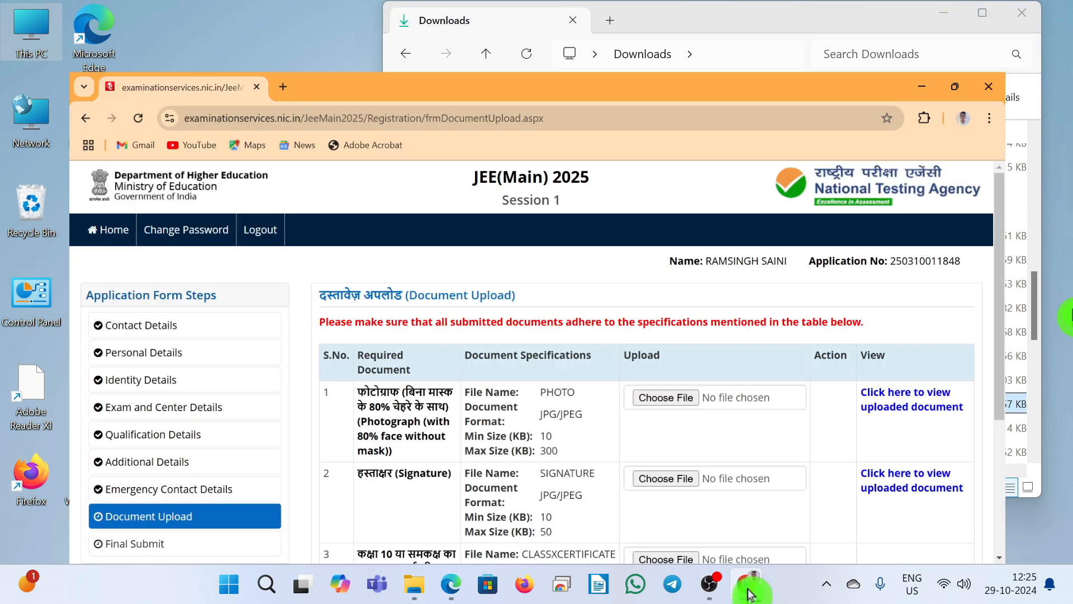
scroll(693, 447, "down", 3)
left_click(683, 312)
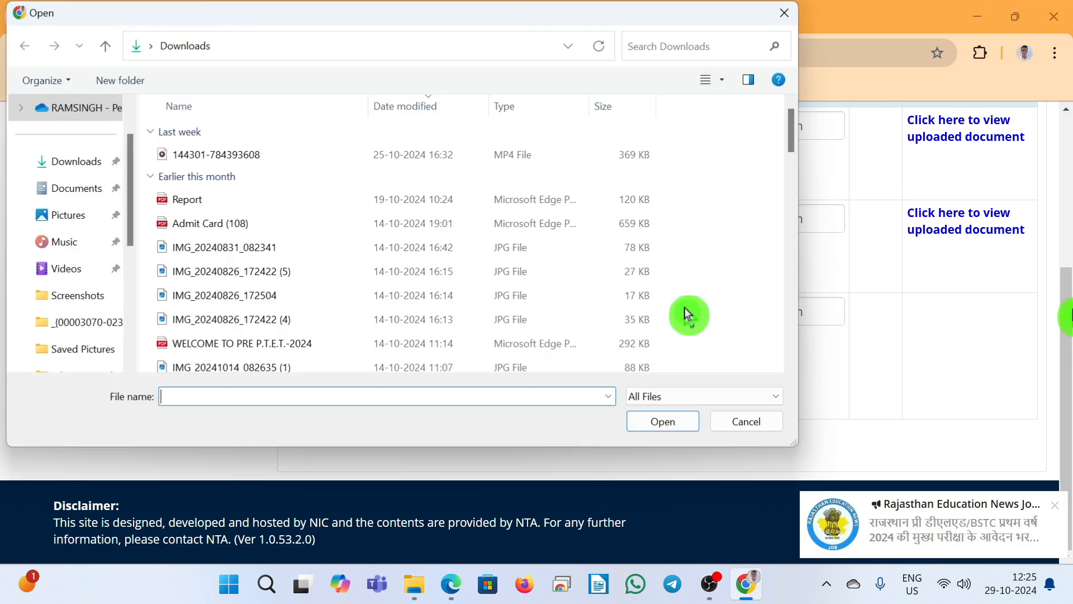
scroll(468, 185, "down", 7)
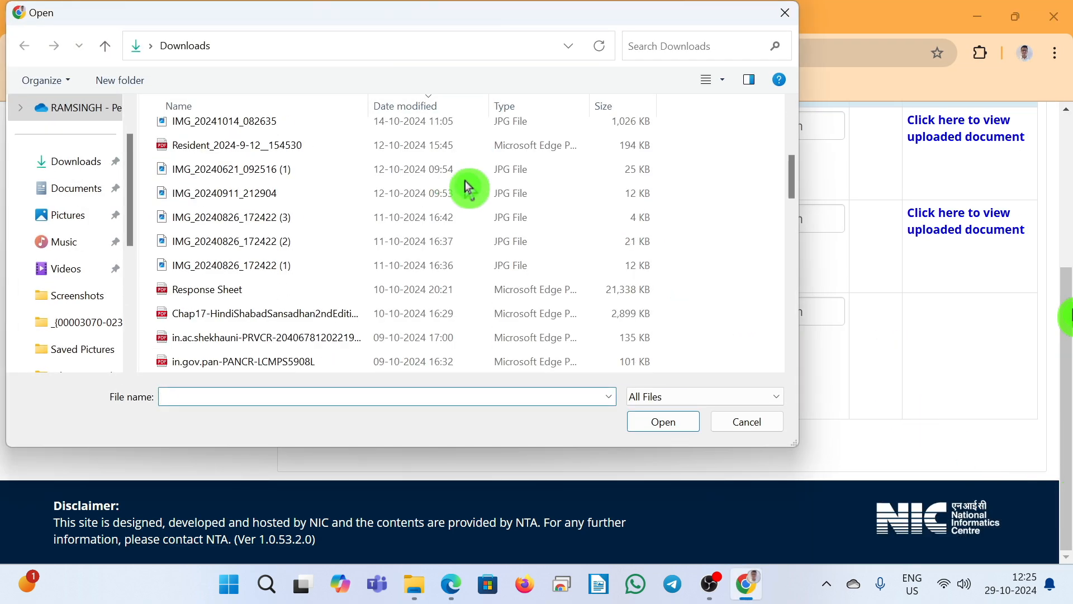
scroll(469, 187, "down", 3)
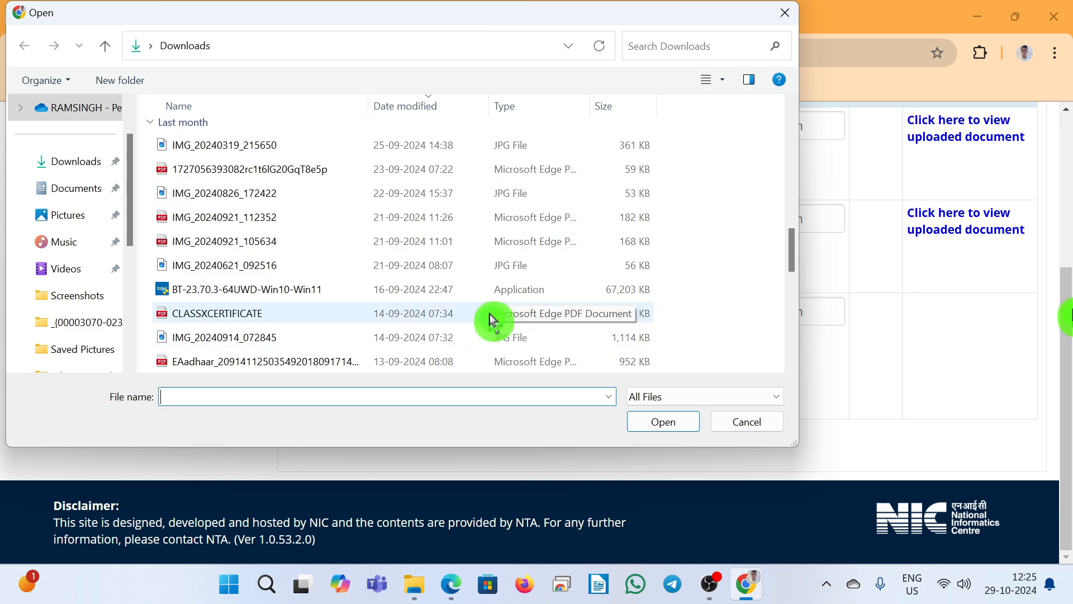
left_click(470, 320)
left_click(652, 429)
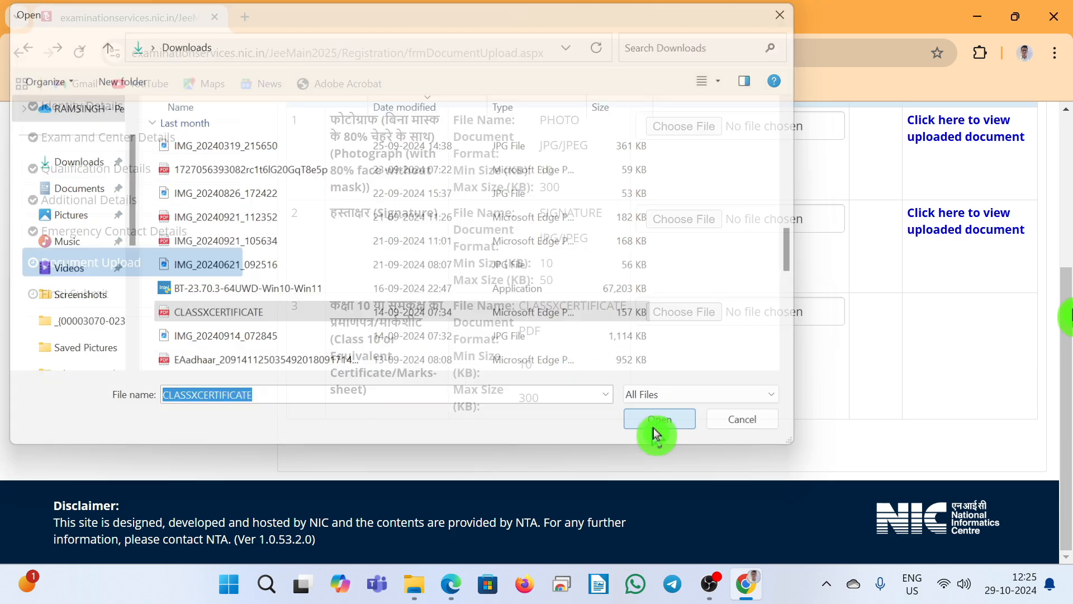
scroll(816, 354, "down", 3)
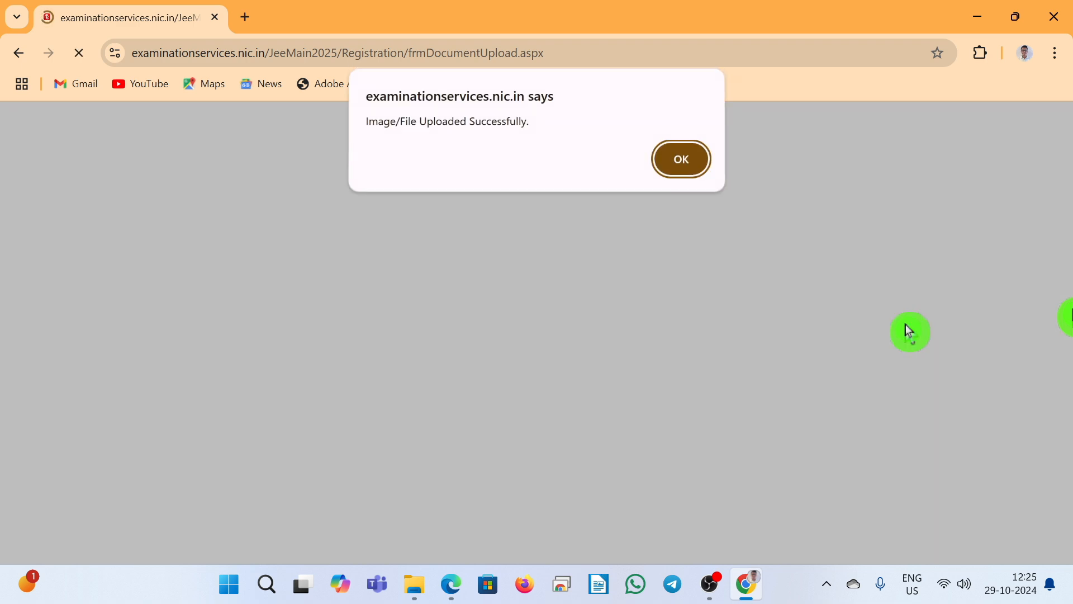
left_click(679, 159)
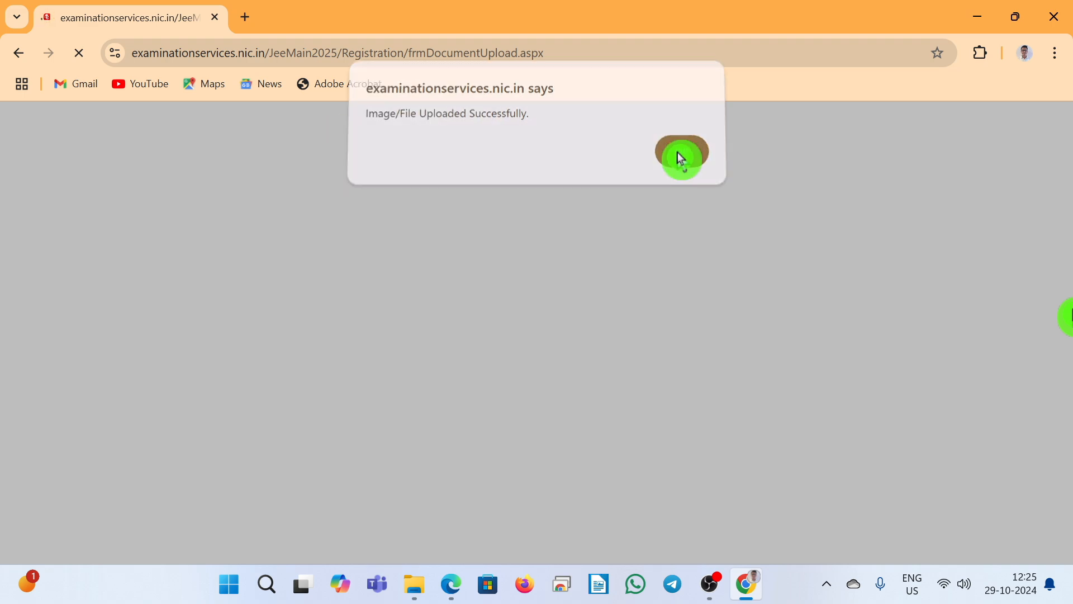
scroll(814, 371, "down", 3)
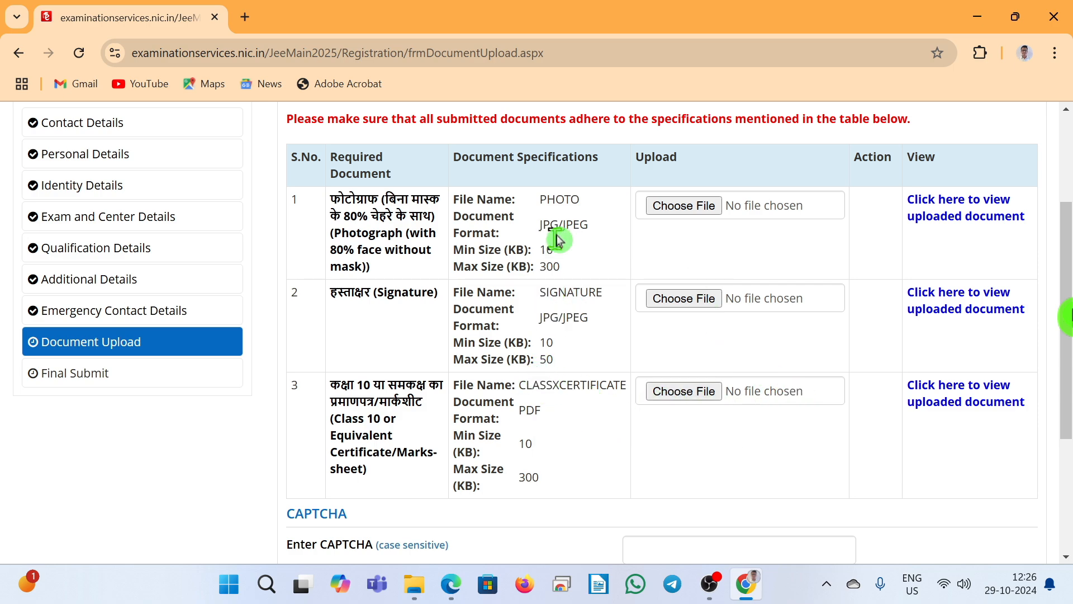
Select the document specification text for row 1 and the Class 10 certificate
mouse_move(547, 192)
left_mouse_down()
mouse_move(576, 271)
mouse_move(561, 290)
mouse_move(604, 293)
left_mouse_up()
left_click_drag(579, 385, 636, 391)
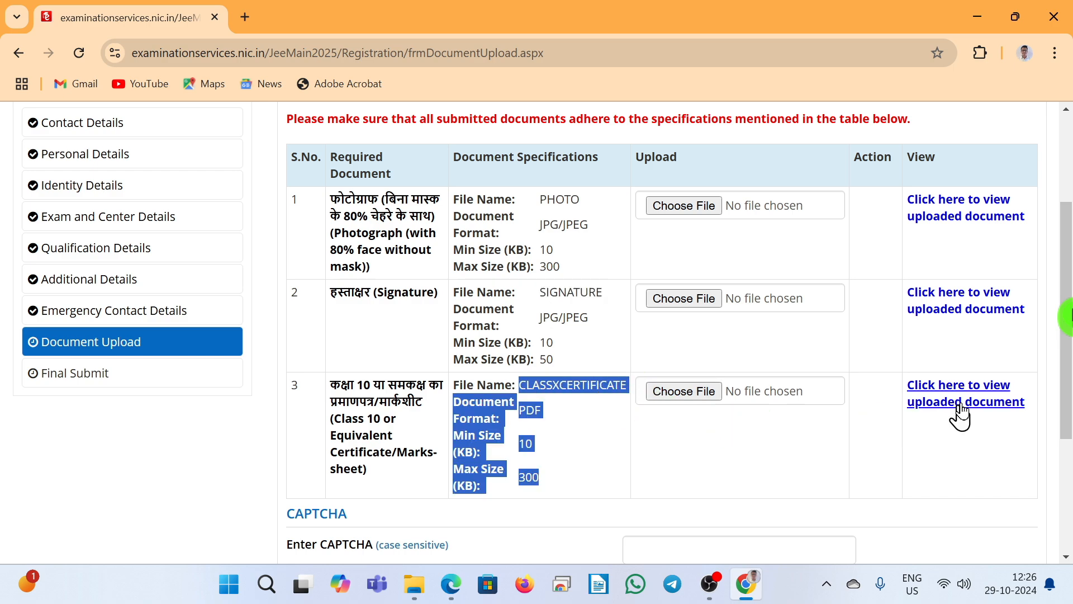
scroll(641, 274, "down", 4)
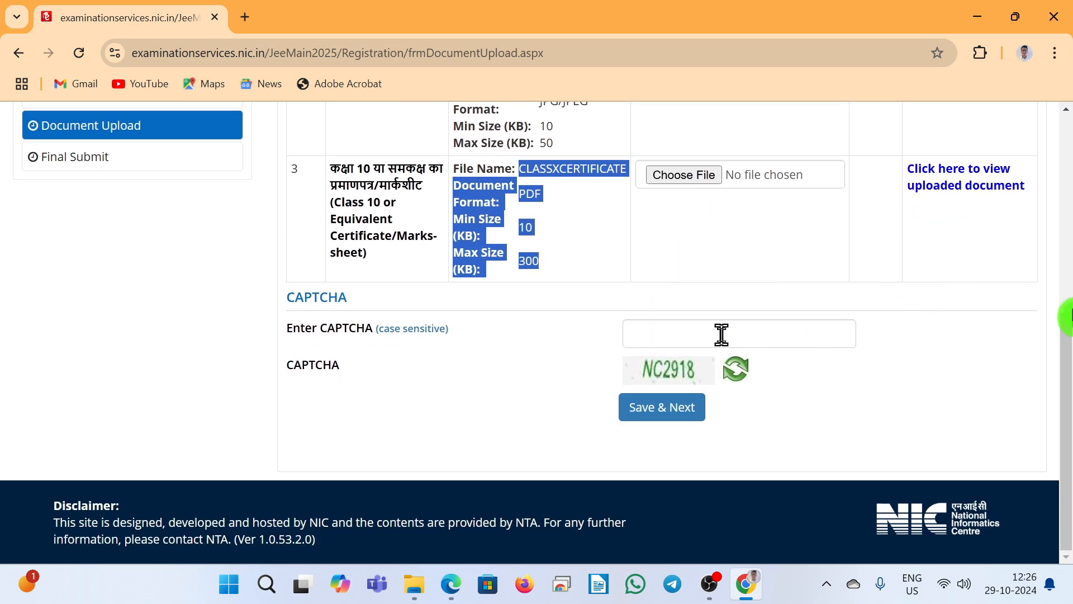
Enter the CAPTCHA, Save & Next, and confirm submitting the Document Form
left_click(713, 333)
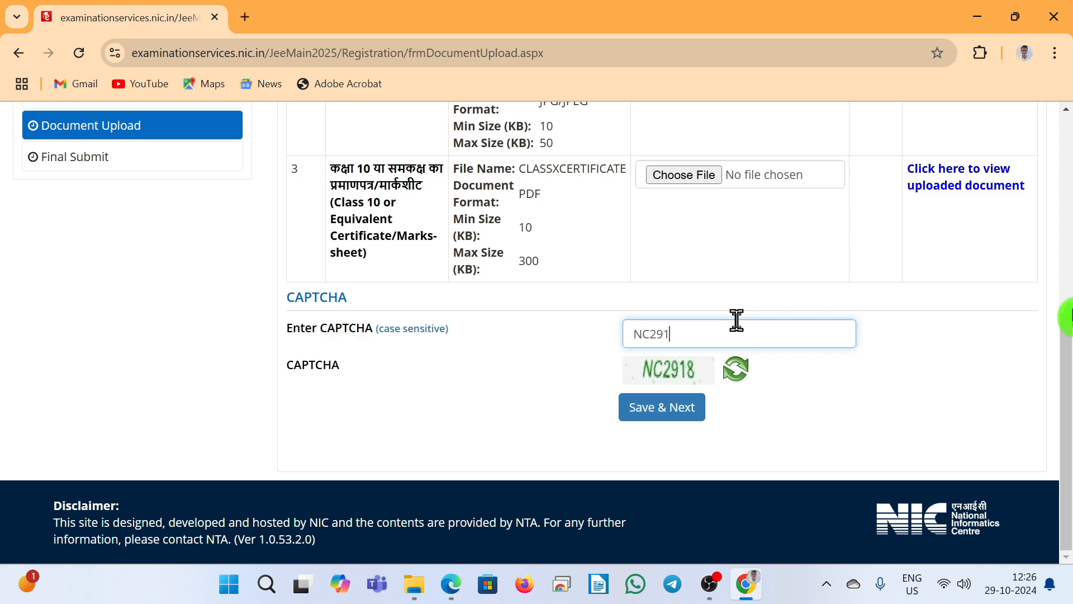
left_click(644, 411)
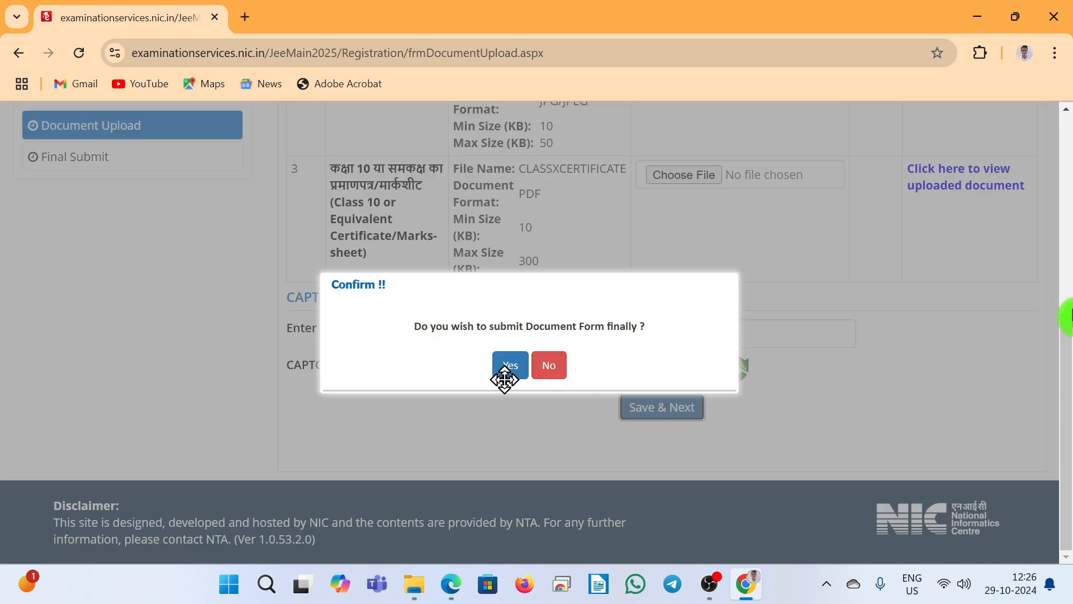
left_click(508, 370)
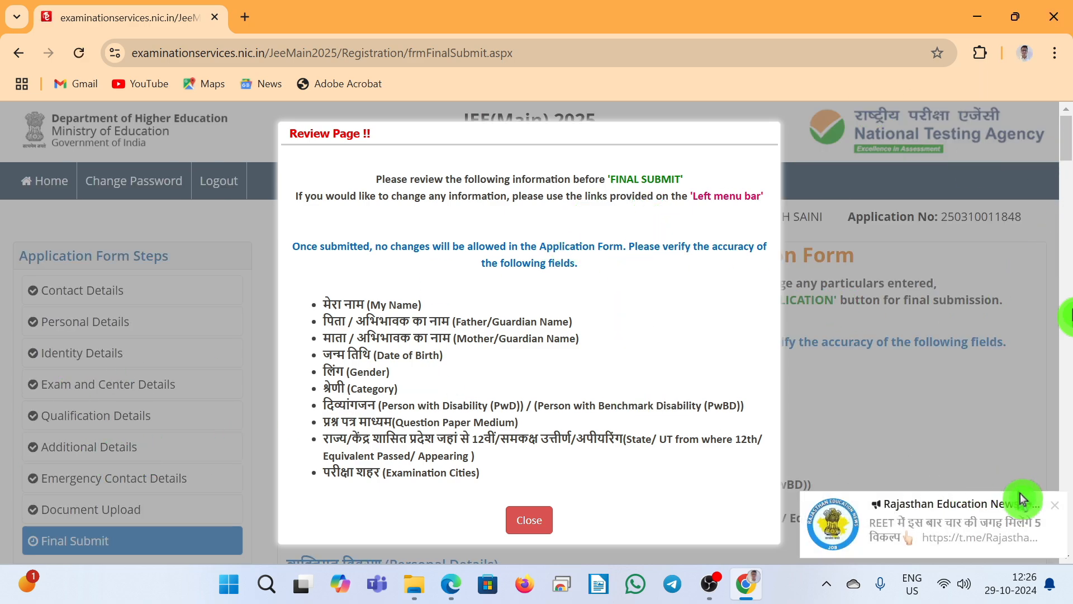
Close the Review Page notice and scroll through the entered details to the particulars checklist
left_click(1058, 504)
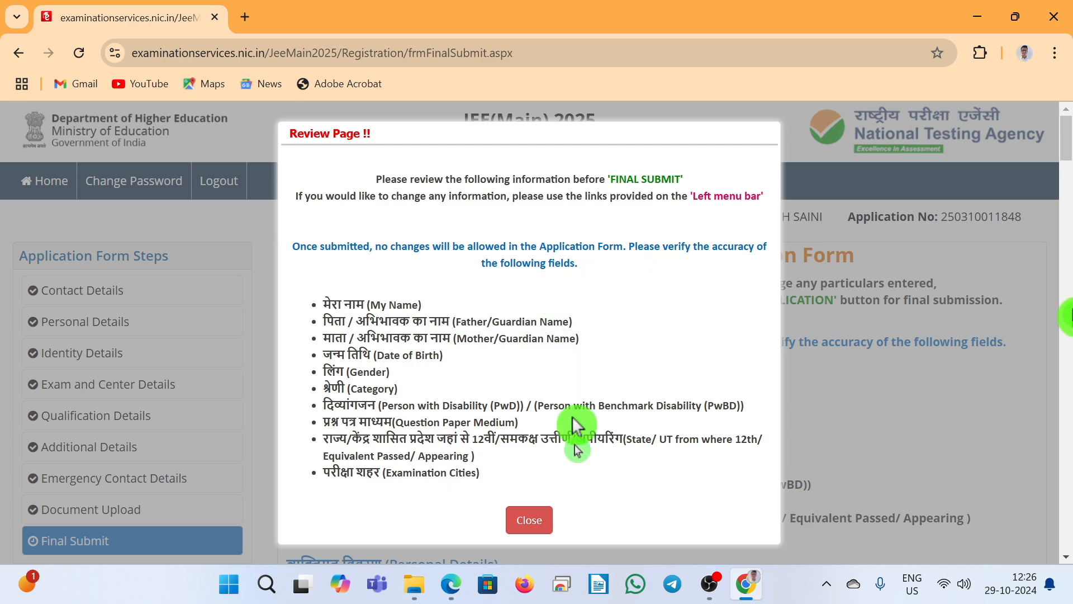
left_click(534, 520)
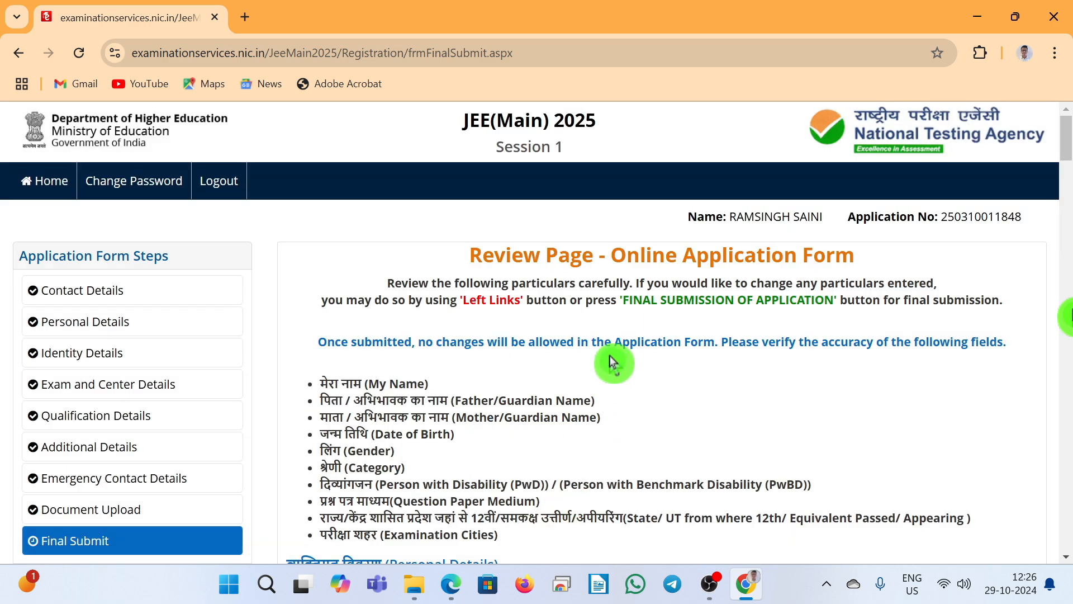
scroll(611, 358, "down", 10)
scroll(748, 278, "down", 18)
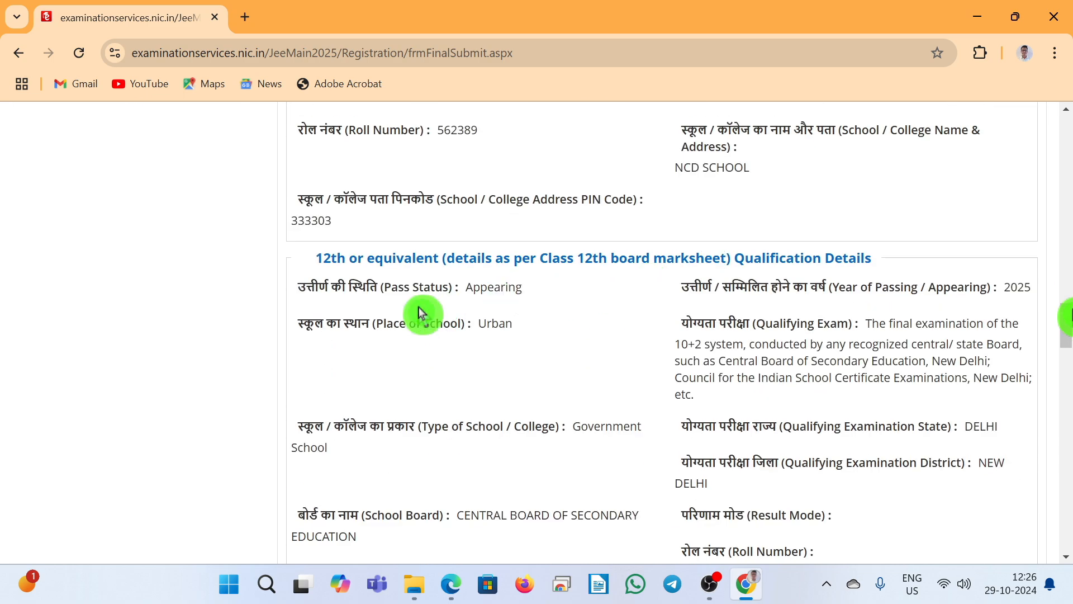
scroll(783, 196, "down", 6)
scroll(782, 196, "down", 20)
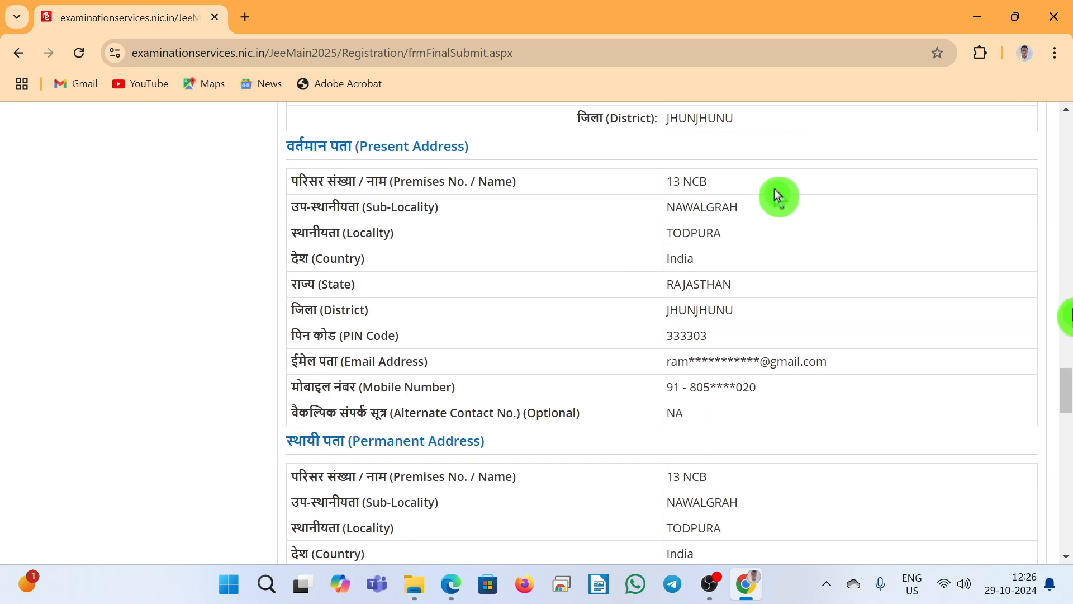
scroll(779, 201, "down", 6)
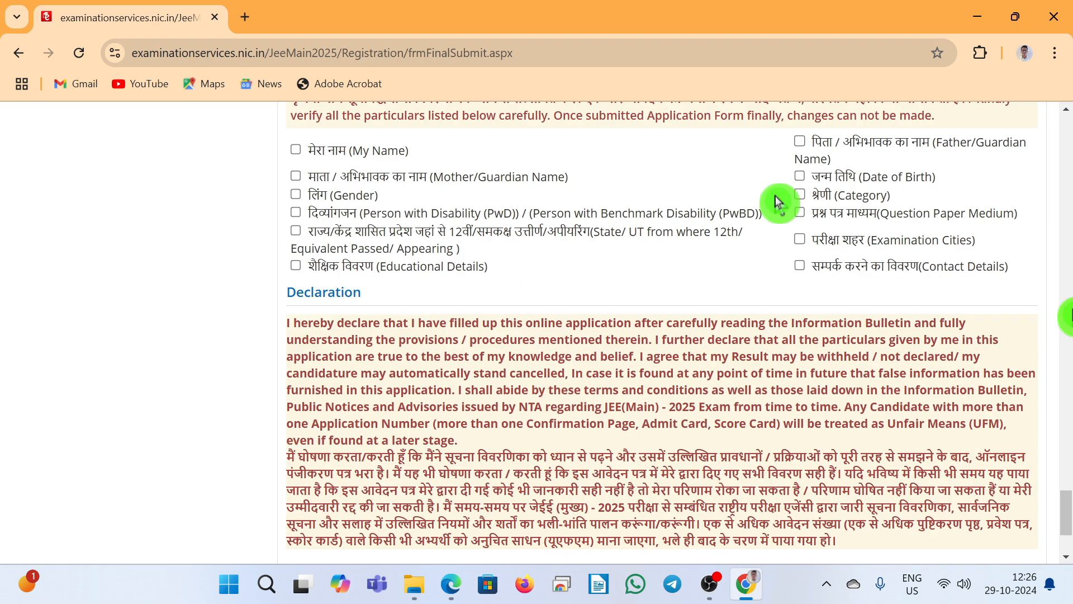
scroll(779, 201, "down", 3)
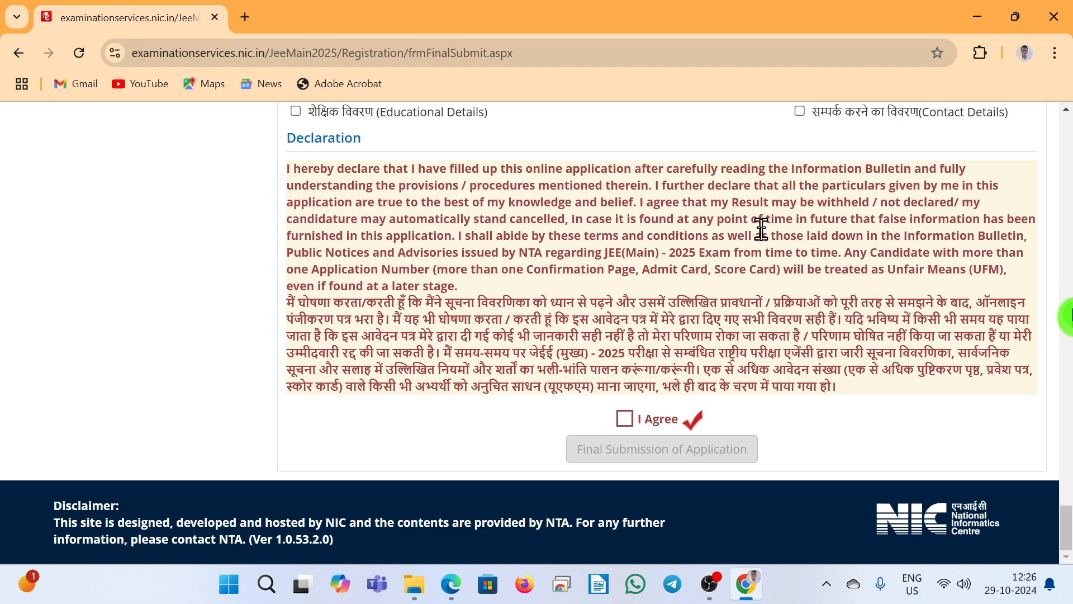
scroll(874, 314, "up", 8)
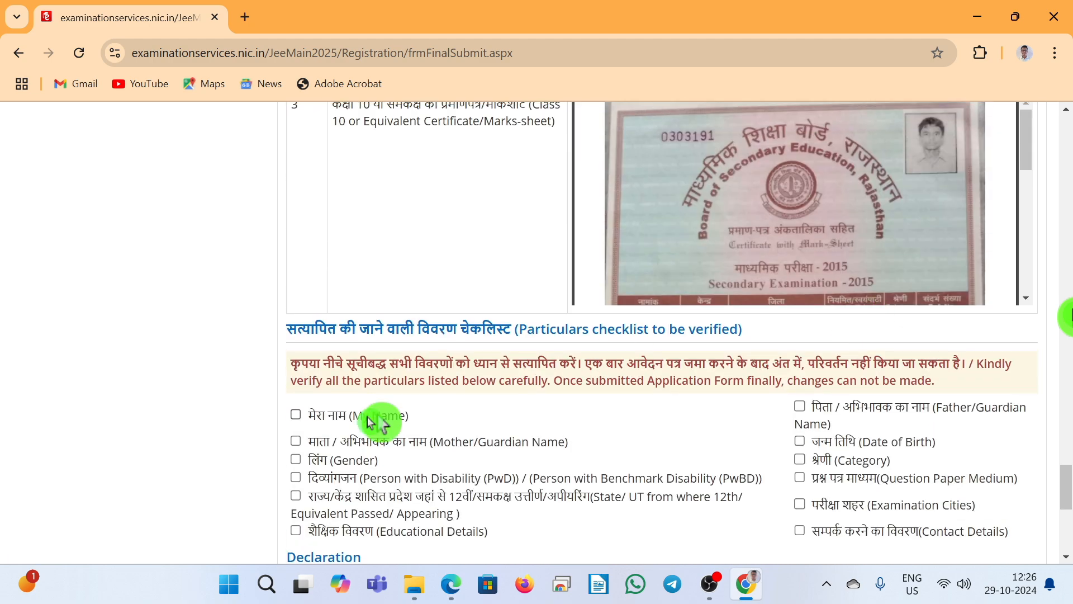
scroll(784, 223, "down", 3)
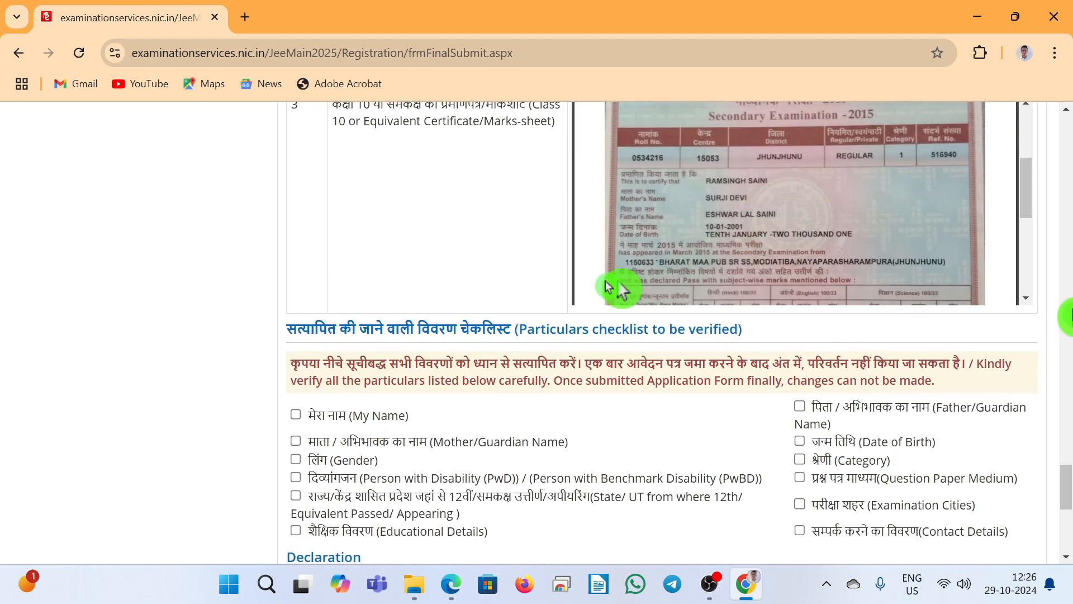
scroll(438, 307, "down", 3)
Tick all ten checklist particulars, from Mother/Guardian Name to Examination Cities
left_click(295, 271)
left_click(296, 292)
left_click(295, 309)
left_click(296, 328)
left_click(296, 363)
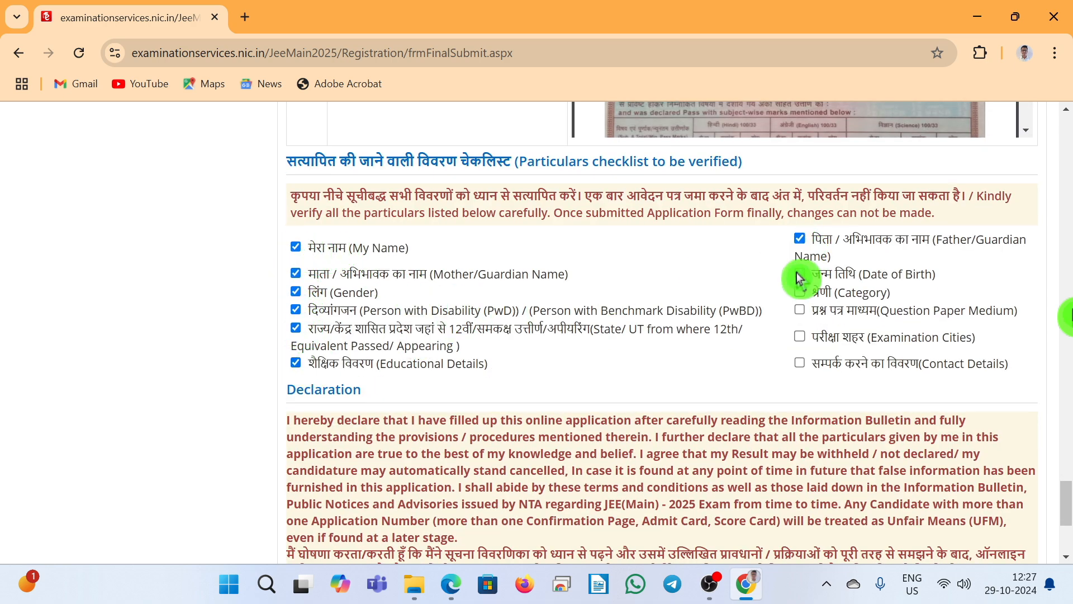
left_click(801, 309)
left_click(799, 274)
left_click_drag(794, 334, 805, 365)
left_click(800, 363)
left_click(801, 337)
Accept the declaration and confirm Final Submission of Application
scroll(713, 324, "down", 3)
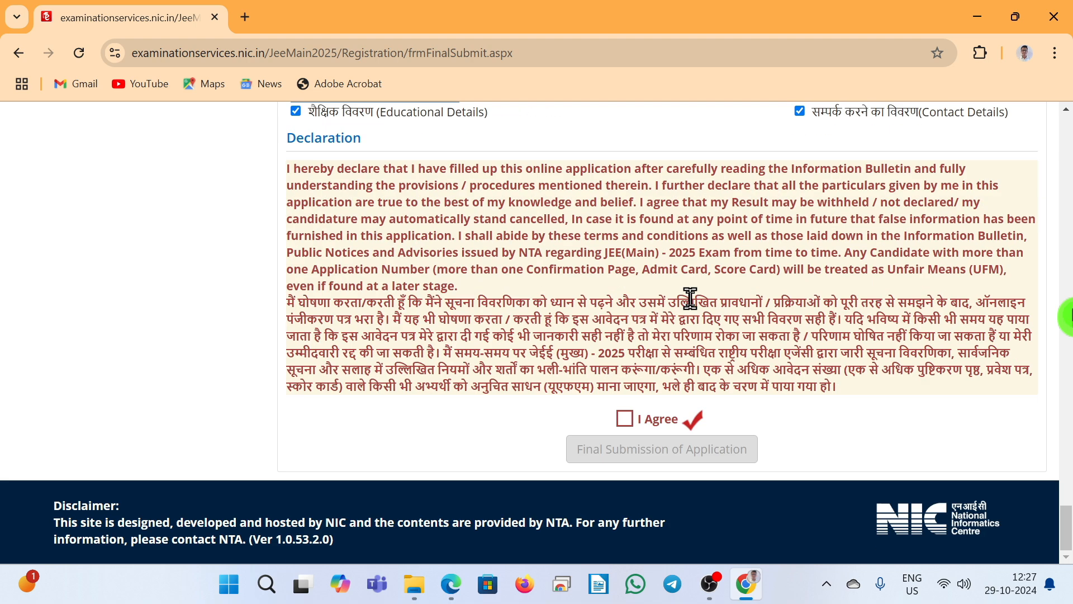
left_click(627, 421)
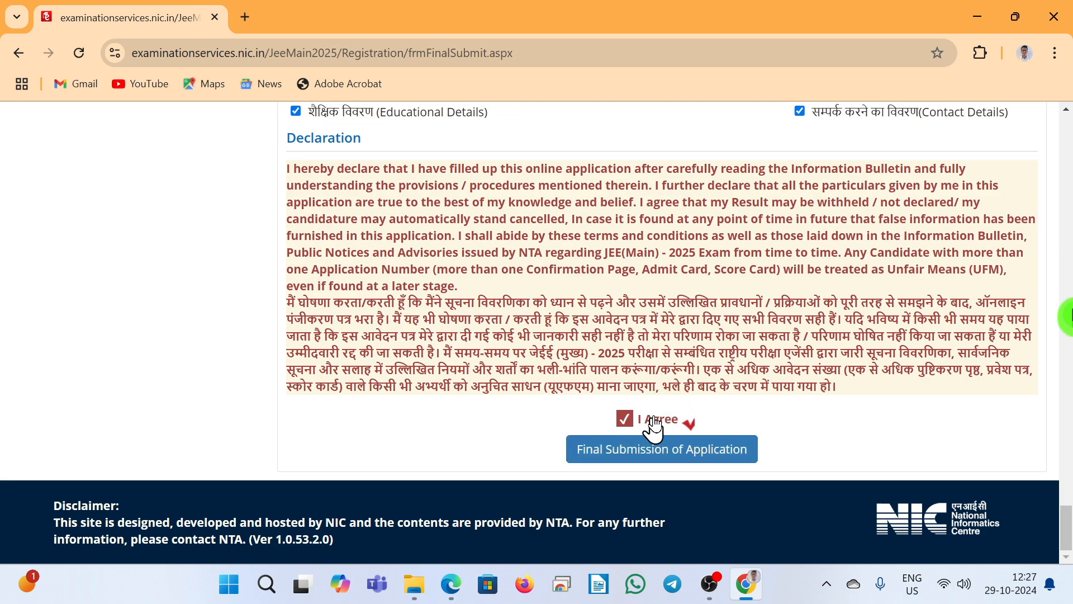
left_click(636, 453)
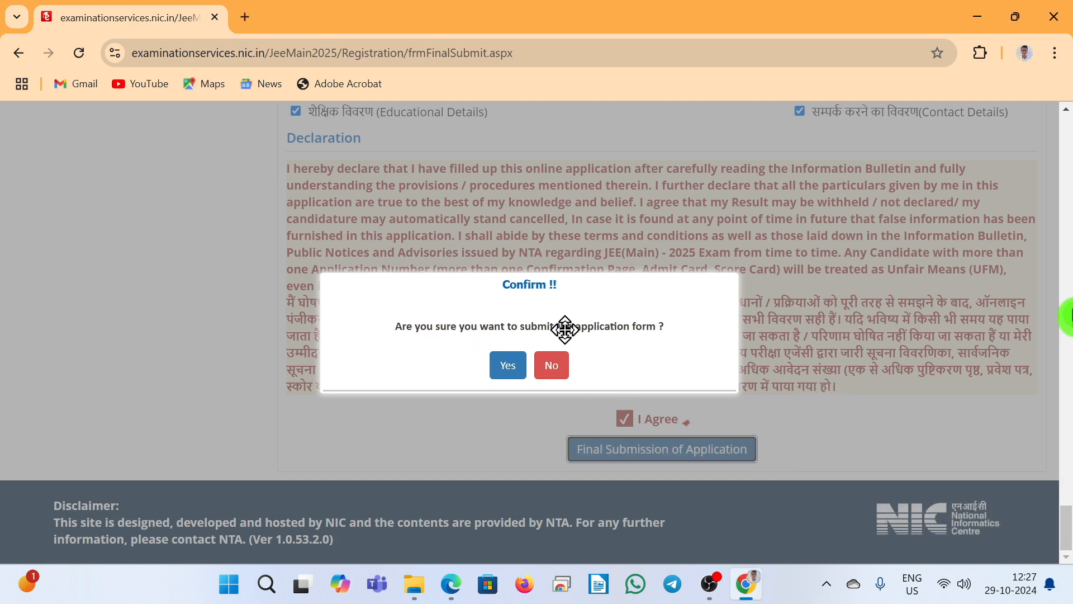
left_click(509, 368)
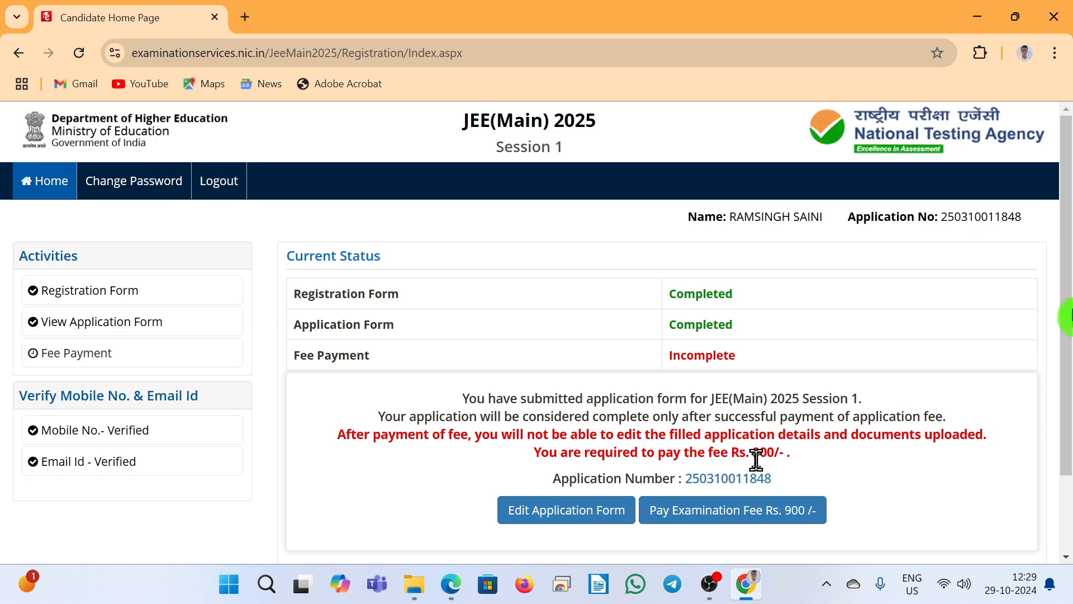
Choose Online Payment for the Rs. 900 examination fee and confirm proceeding
left_click(753, 515)
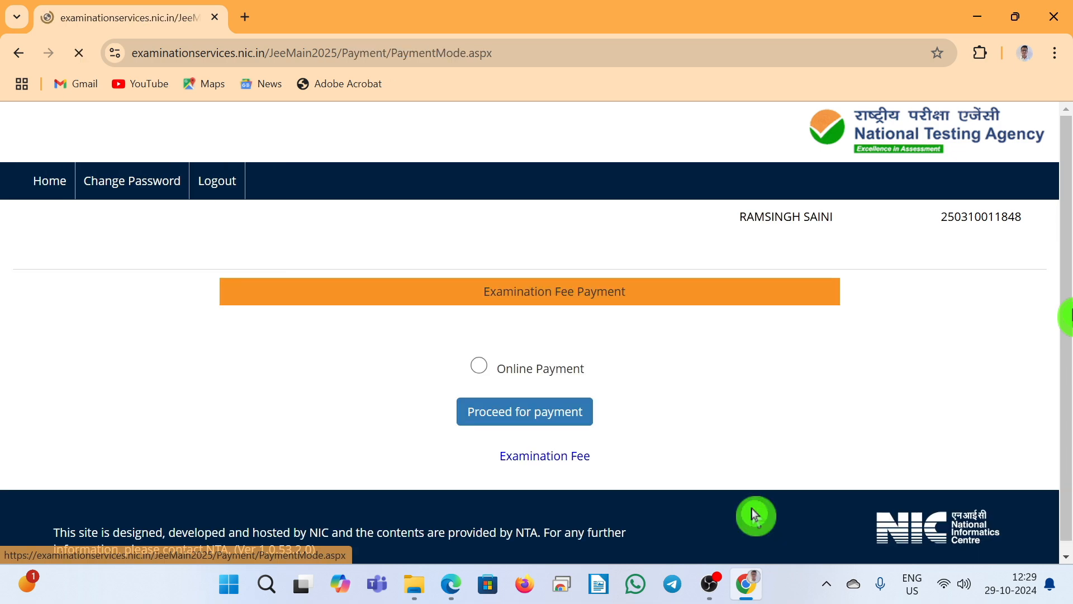
left_click(481, 367)
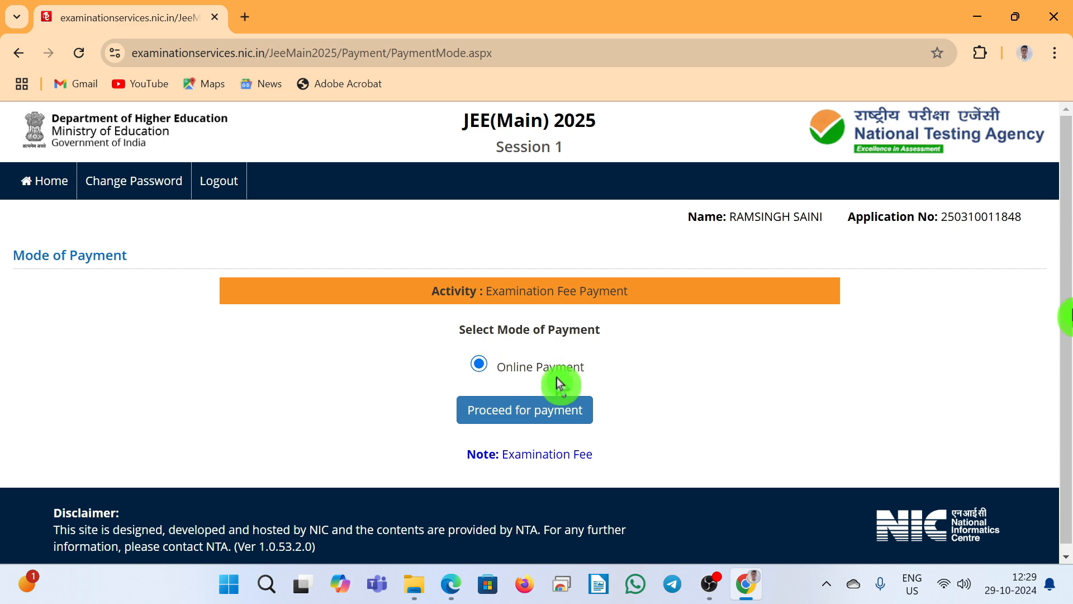
left_click(524, 417)
left_click(613, 161)
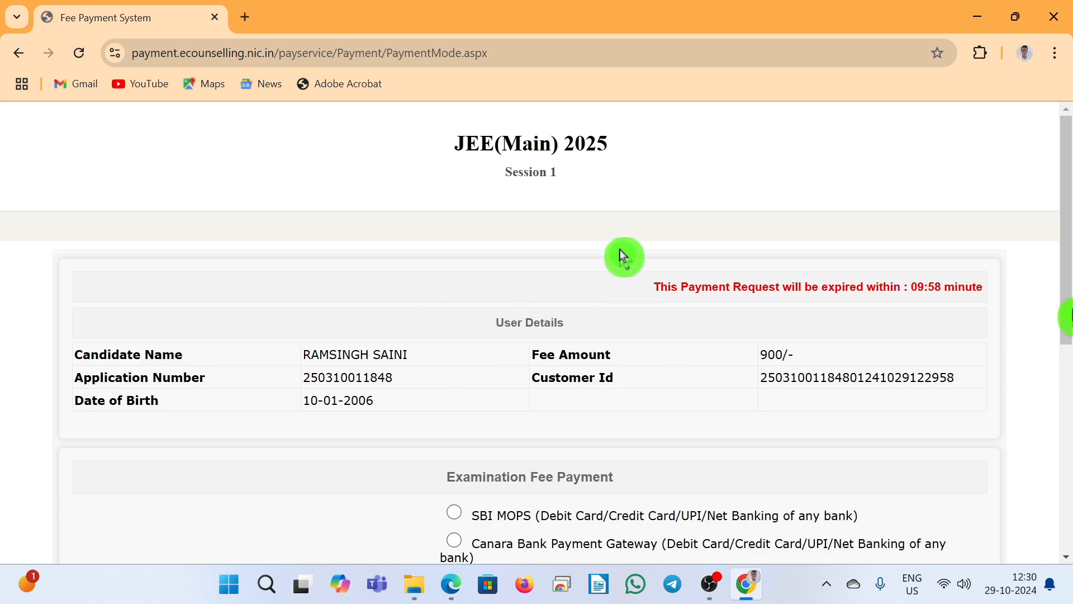
Select SBI MOPS as the payment provider and proceed to the SBIePay Lite options
scroll(626, 257, "down", 3)
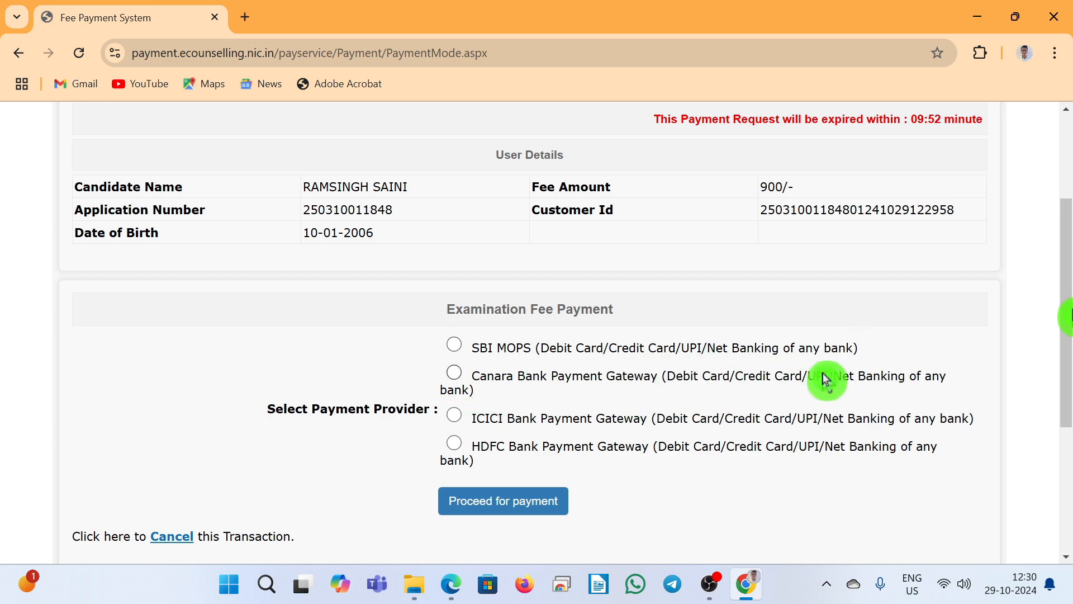
left_click(454, 349)
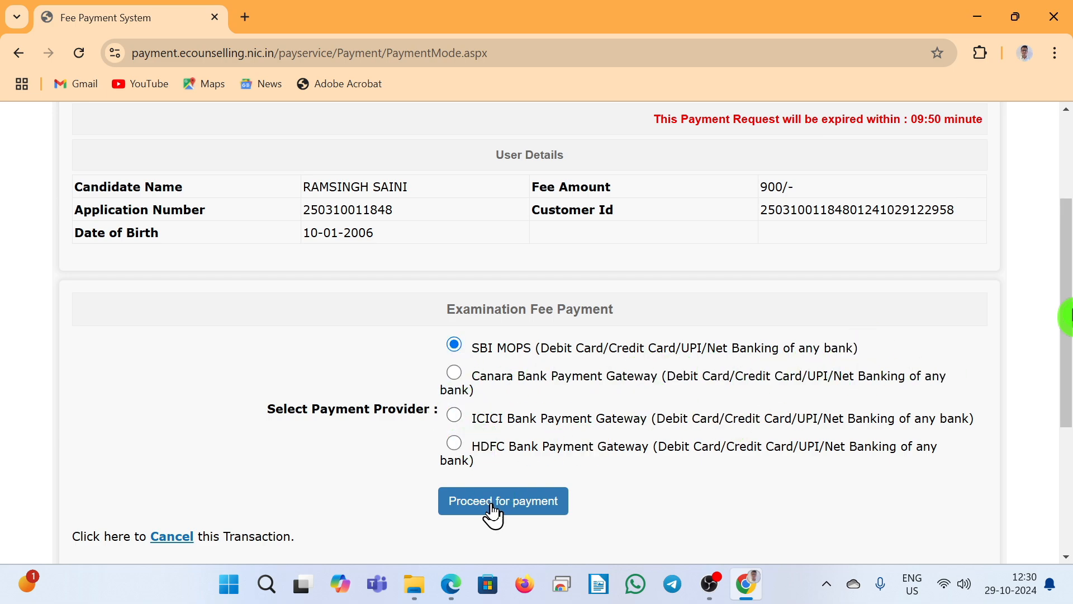
left_click(492, 506)
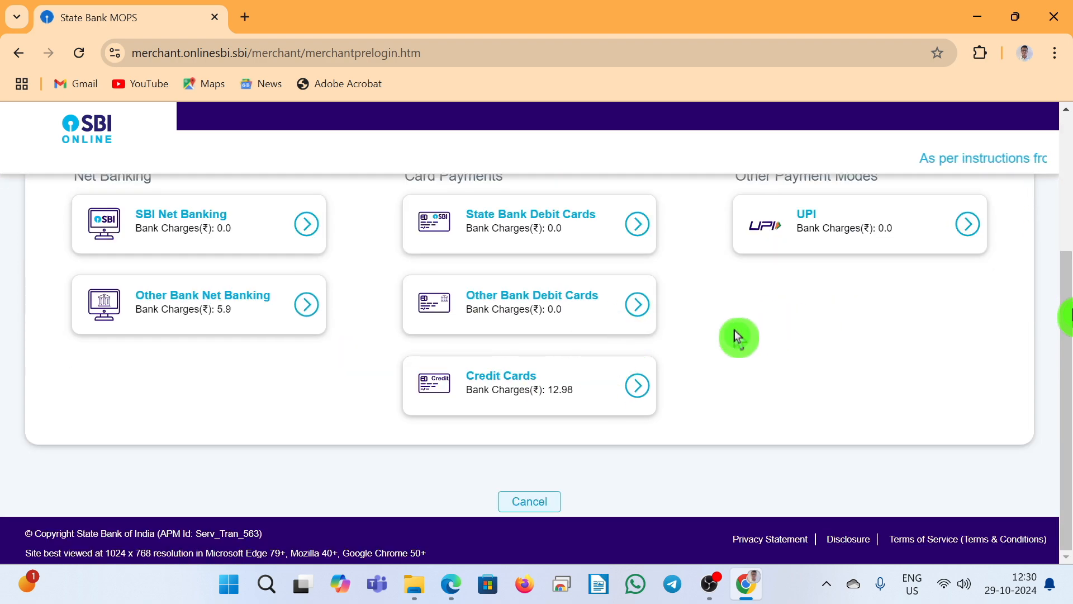
scroll(732, 337, "up", 3)
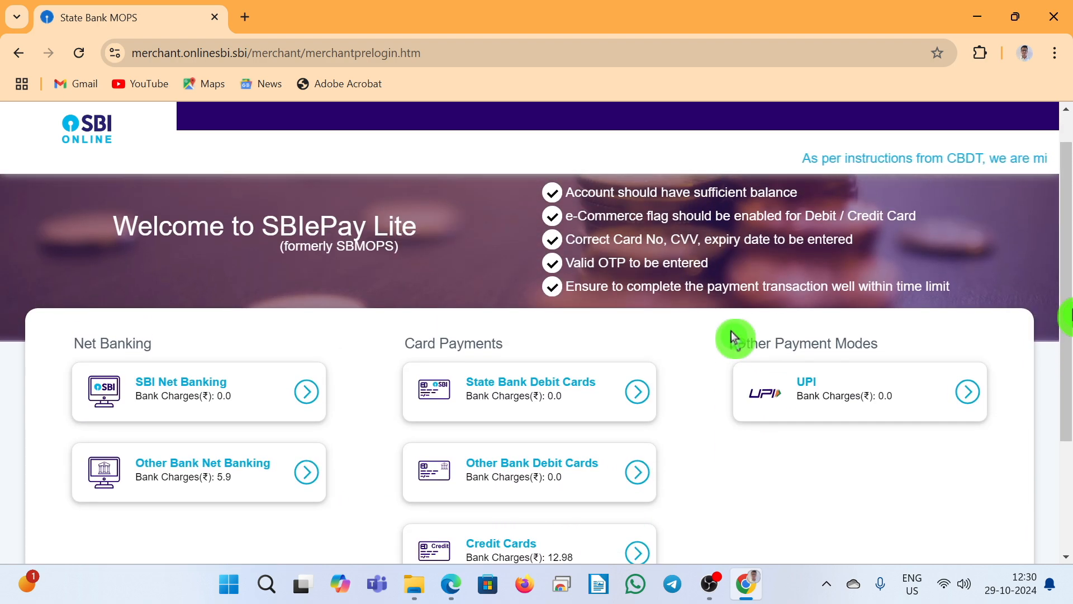